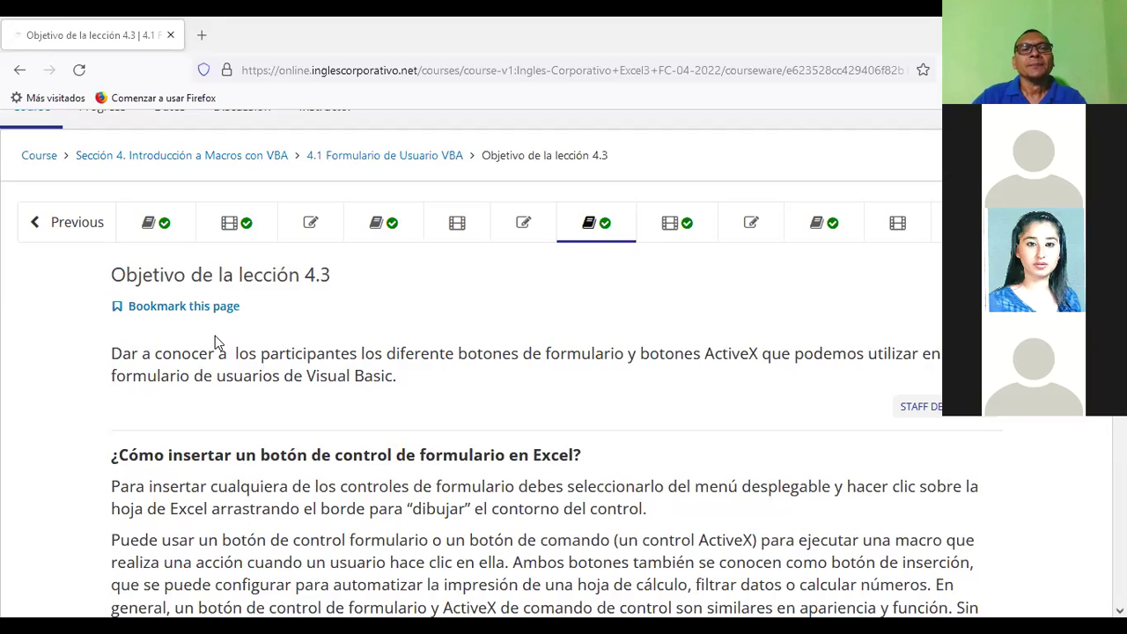
Scroll through the Open edX lesson to the four-step procedure and its VBA code sample.
{"action": "scroll", "coordinate": [214, 338], "scroll_direction": "down", "scroll_amount": 2}
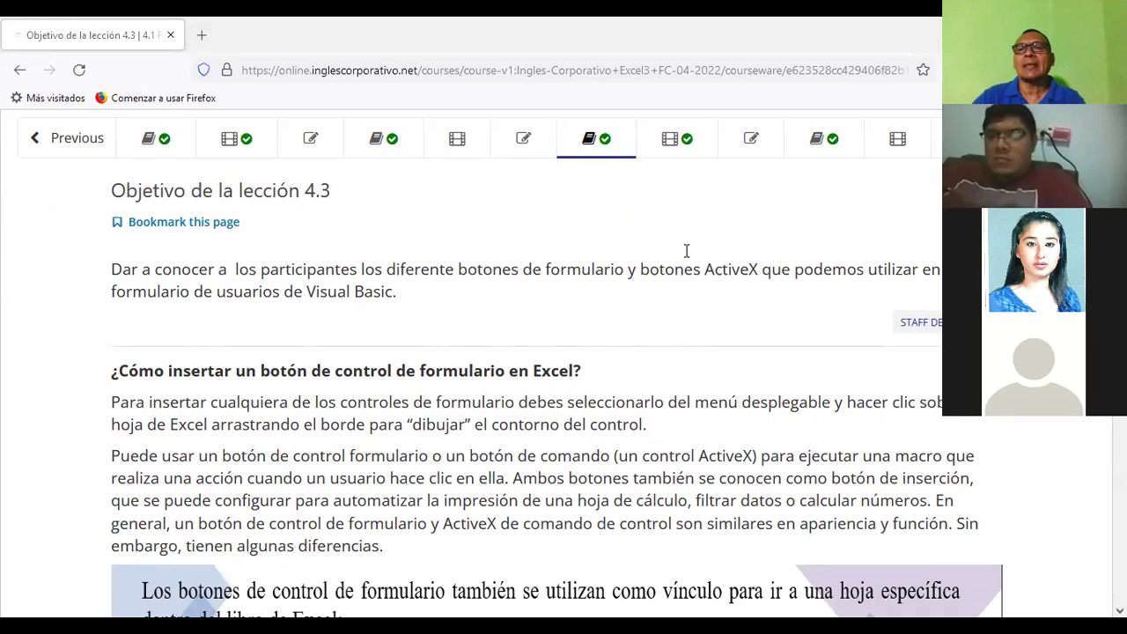
{"action": "scroll", "coordinate": [606, 290], "scroll_direction": "down", "scroll_amount": 2}
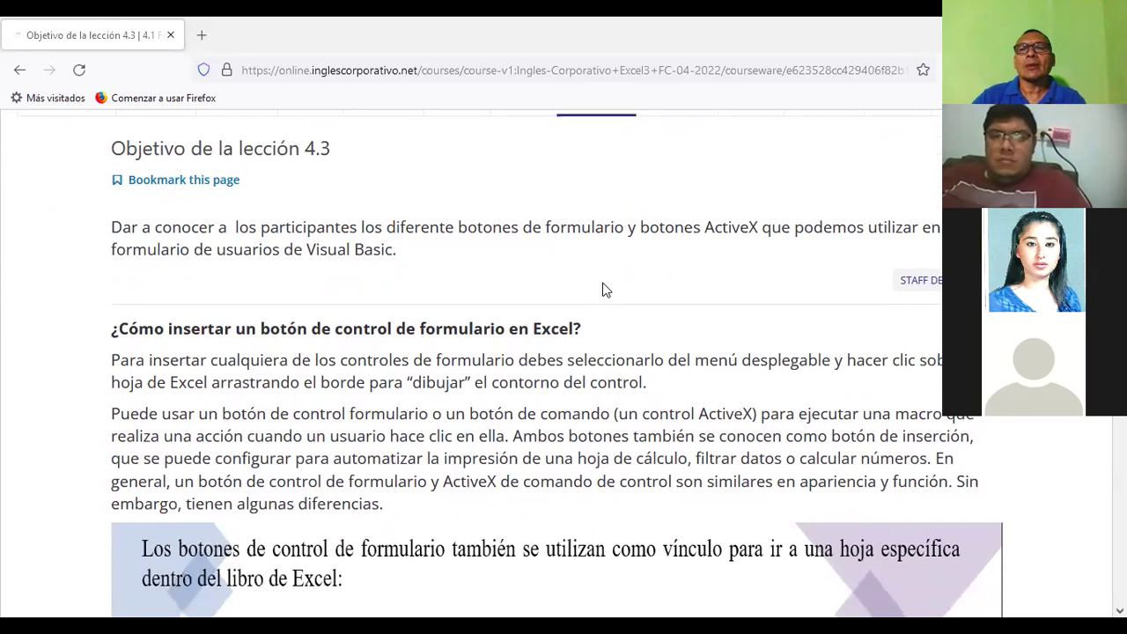
{"action": "scroll", "coordinate": [606, 290], "scroll_direction": "down", "scroll_amount": 2}
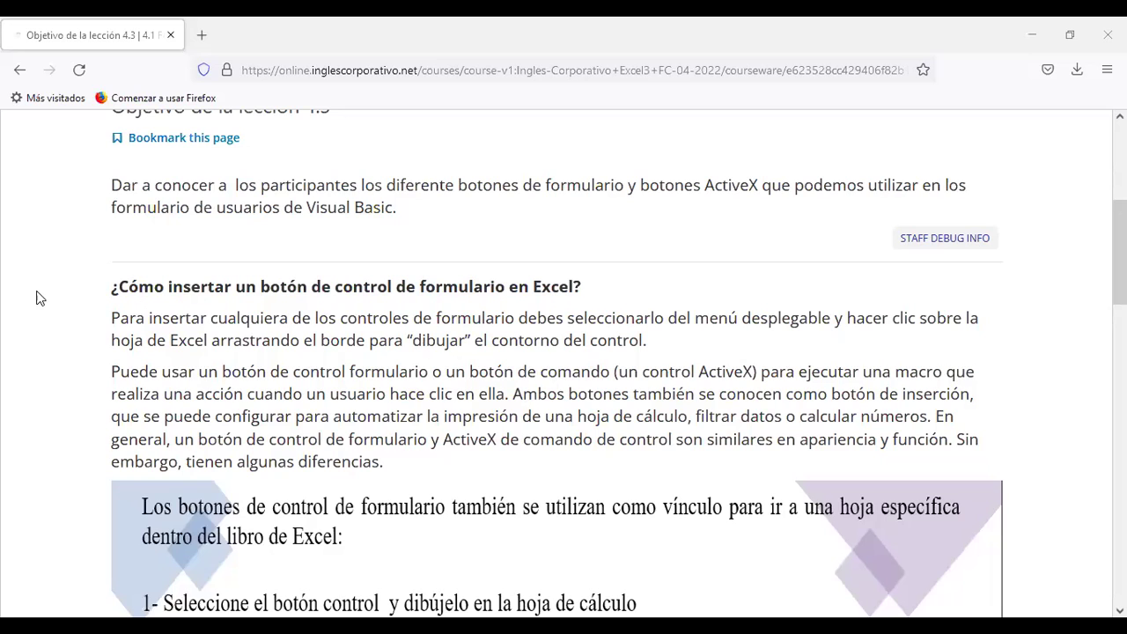
{"action": "scroll", "coordinate": [112, 381], "scroll_direction": "down", "scroll_amount": 2}
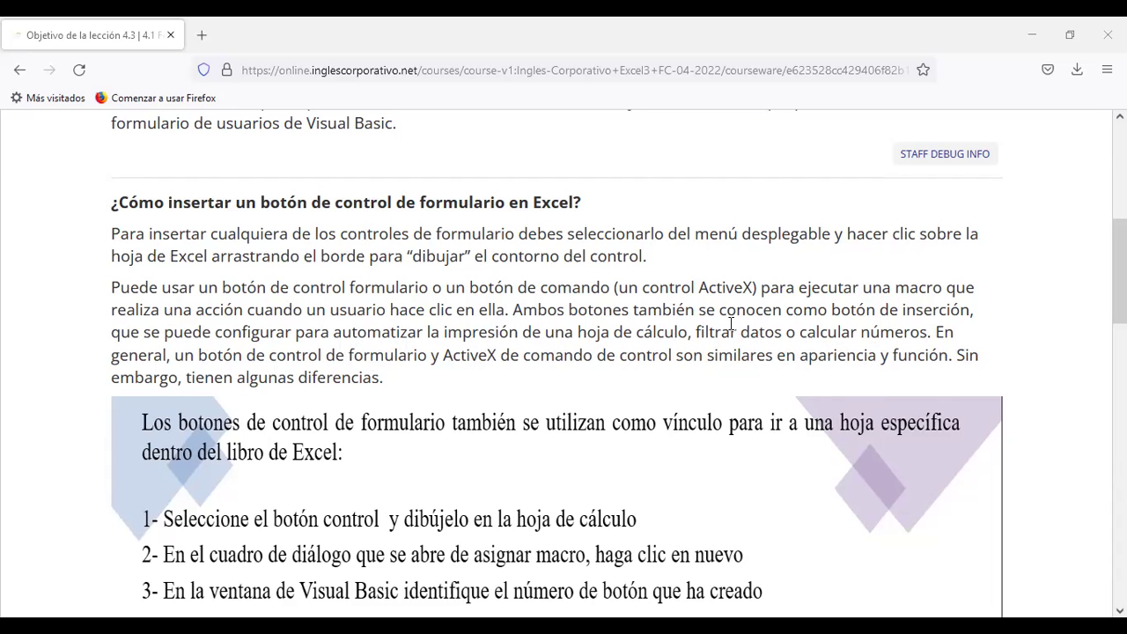
{"action": "scroll", "coordinate": [483, 377], "scroll_direction": "down", "scroll_amount": 2}
{"action": "scroll", "coordinate": [483, 378], "scroll_direction": "down", "scroll_amount": 3}
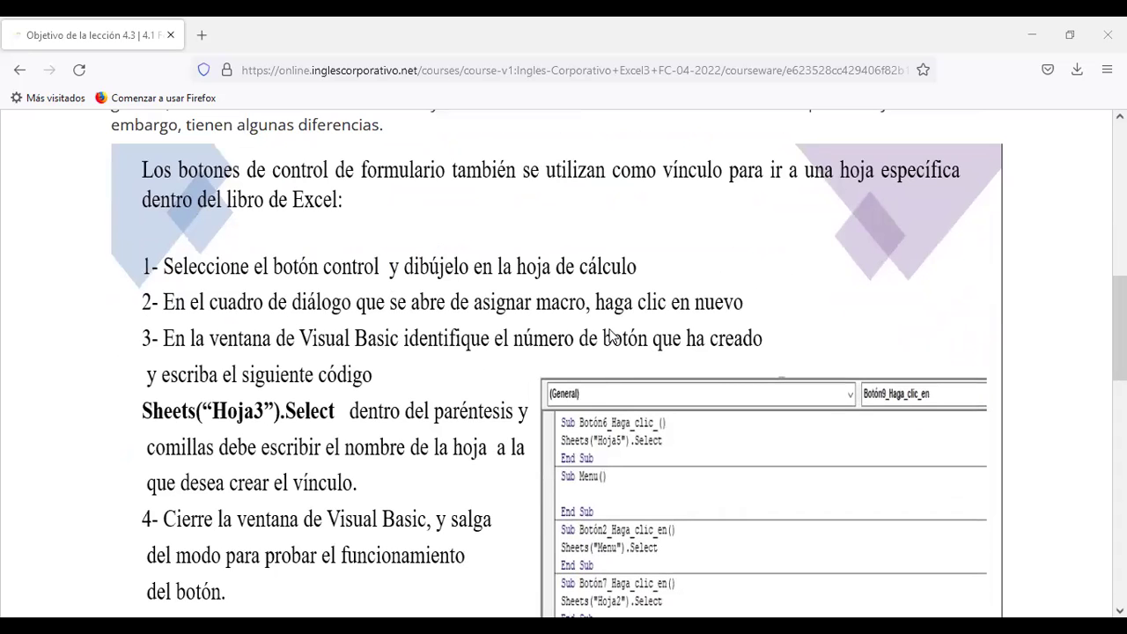
{"action": "scroll", "coordinate": [586, 370], "scroll_direction": "down", "scroll_amount": 2}
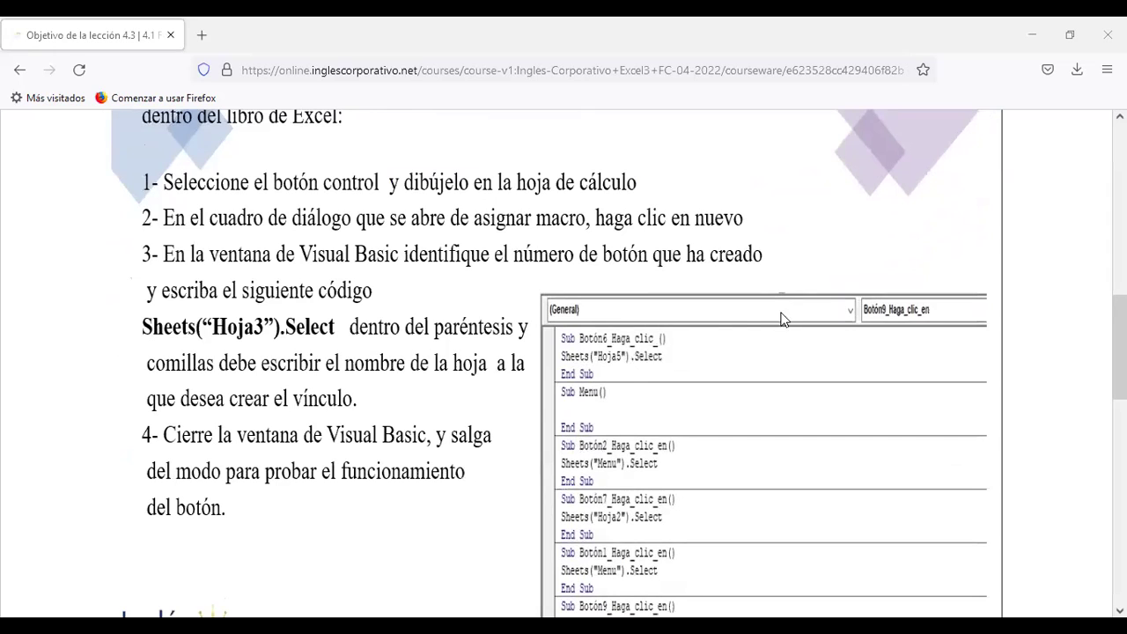
{"action": "scroll", "coordinate": [418, 233], "scroll_direction": "up", "scroll_amount": 4}
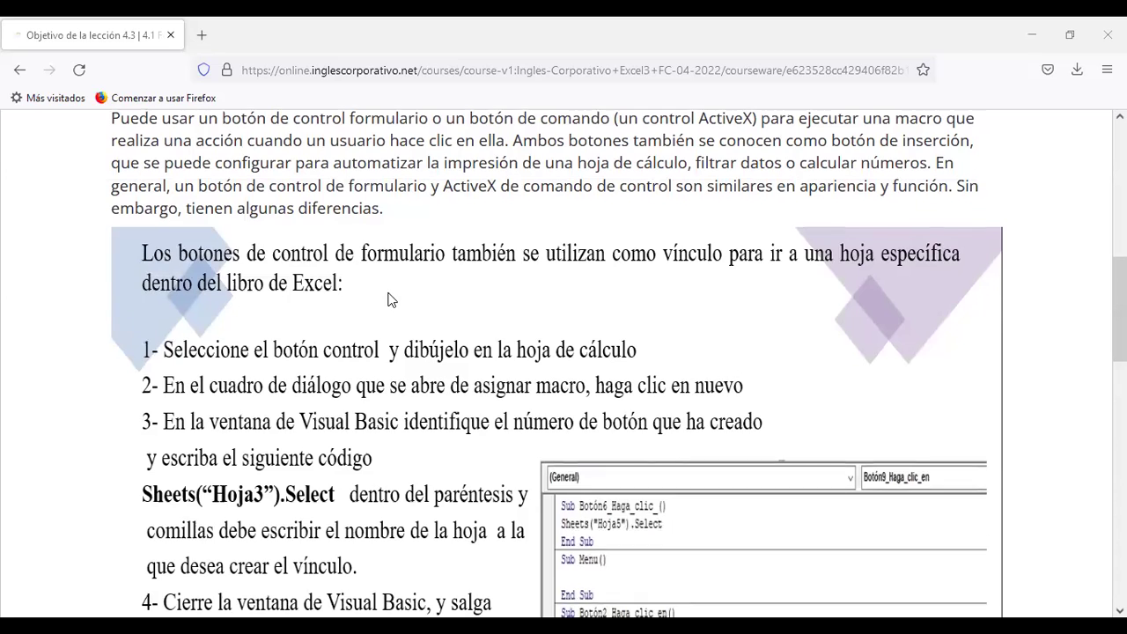
{"action": "scroll", "coordinate": [392, 299], "scroll_direction": "down", "scroll_amount": 2}
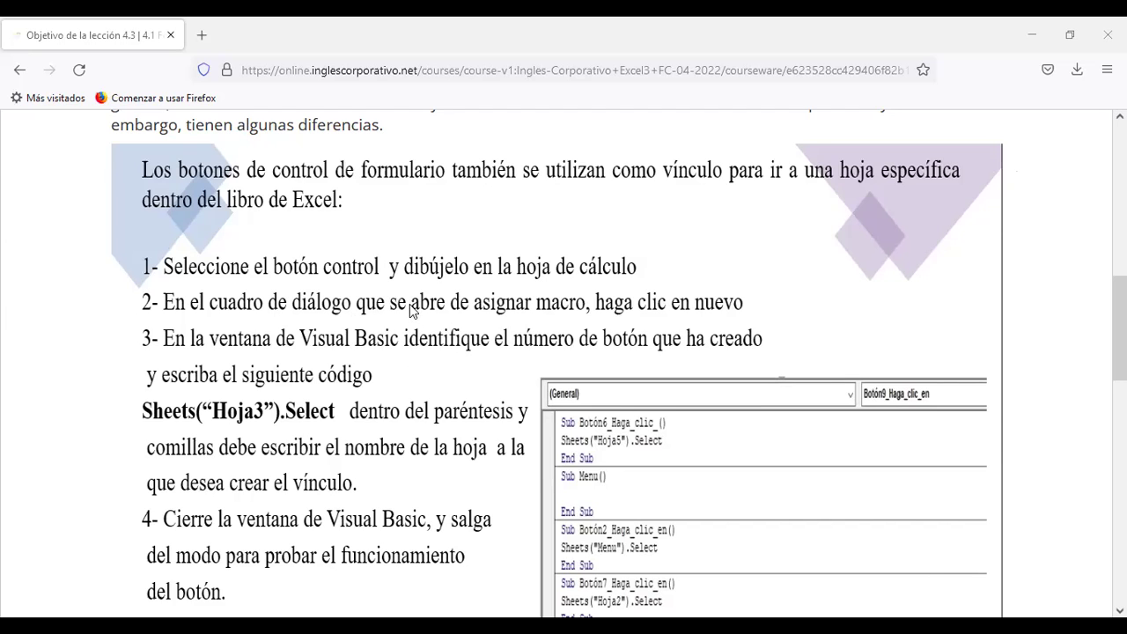
{"action": "scroll", "coordinate": [602, 317], "scroll_direction": "down", "scroll_amount": 2}
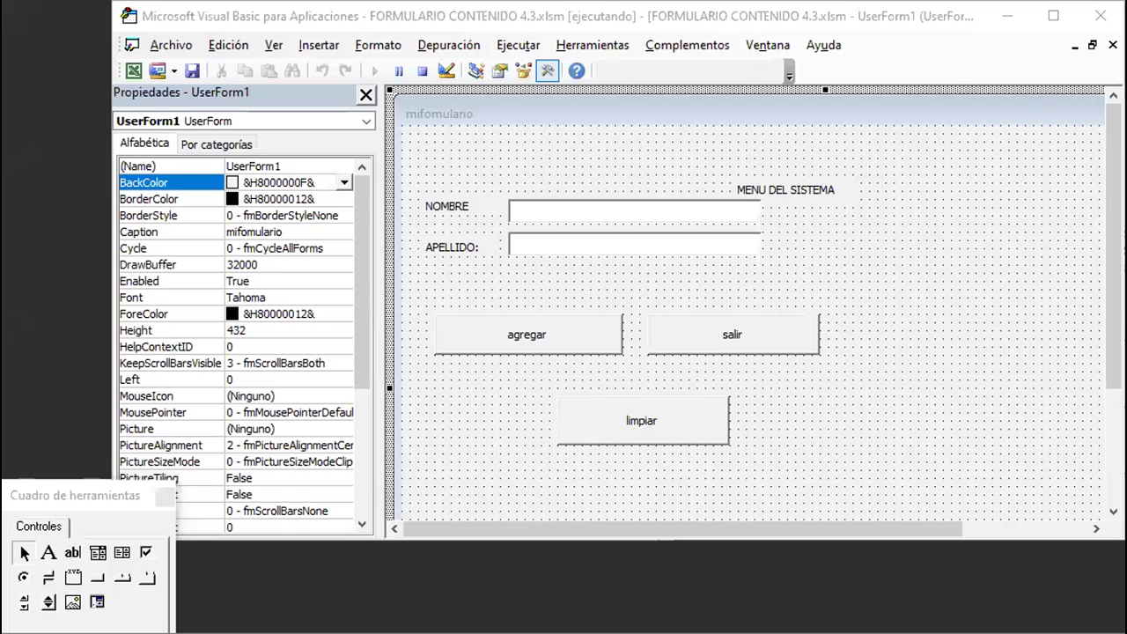
Maximize the VBA editor, move the salir button further right, and move the agregar button right and down.
{"action": "left_click", "coordinate": [1058, 17]}
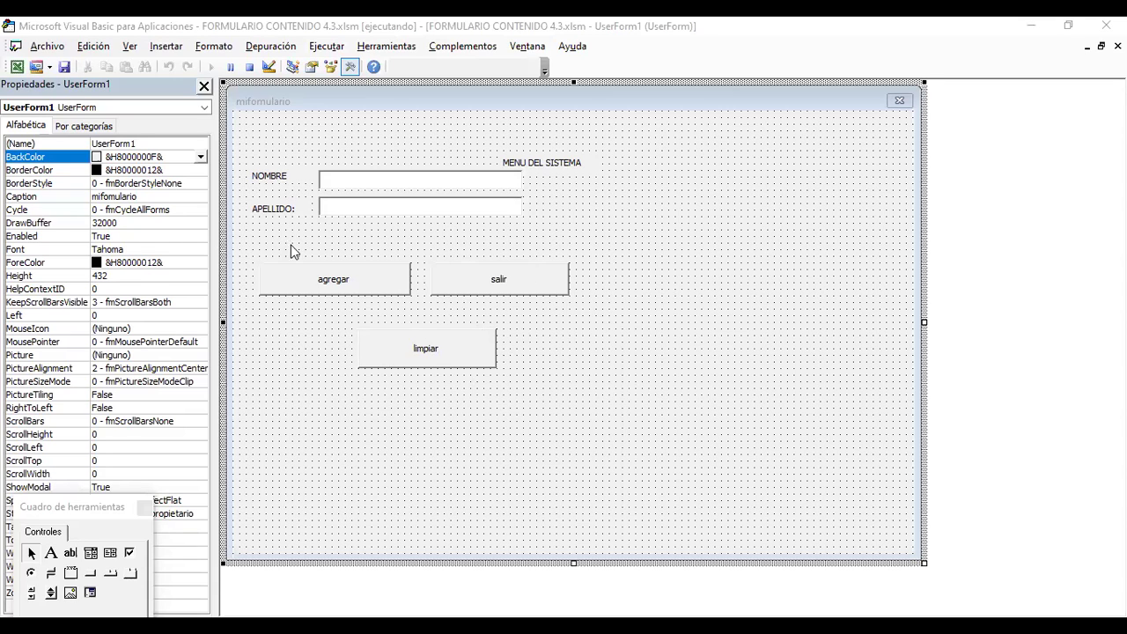
{"action": "left_click", "coordinate": [340, 181]}
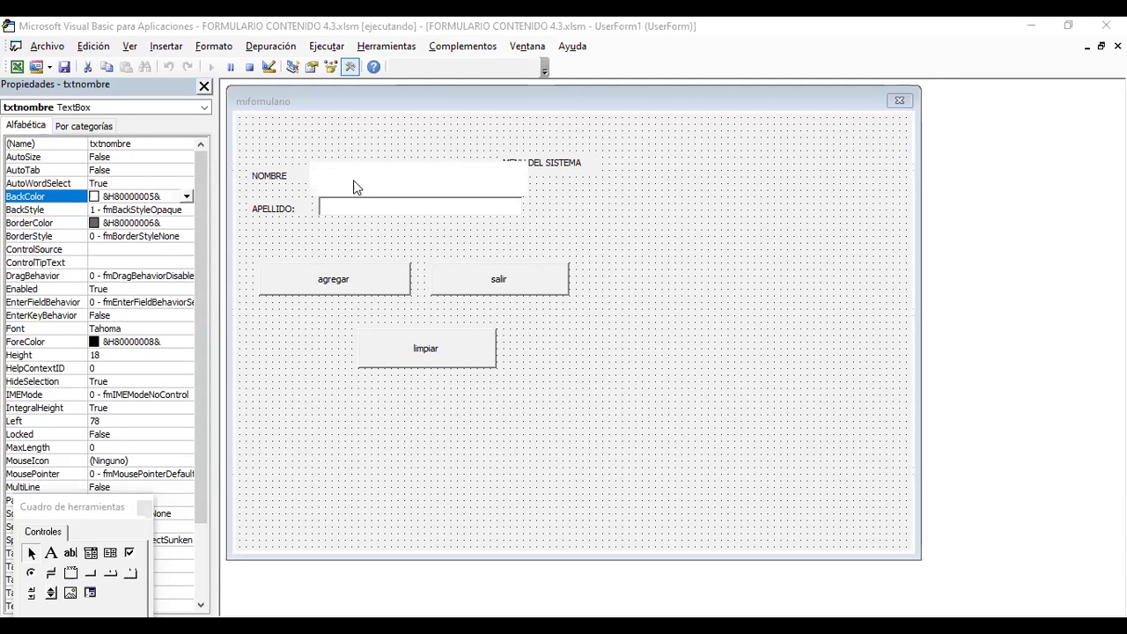
{"action": "left_click", "coordinate": [396, 234]}
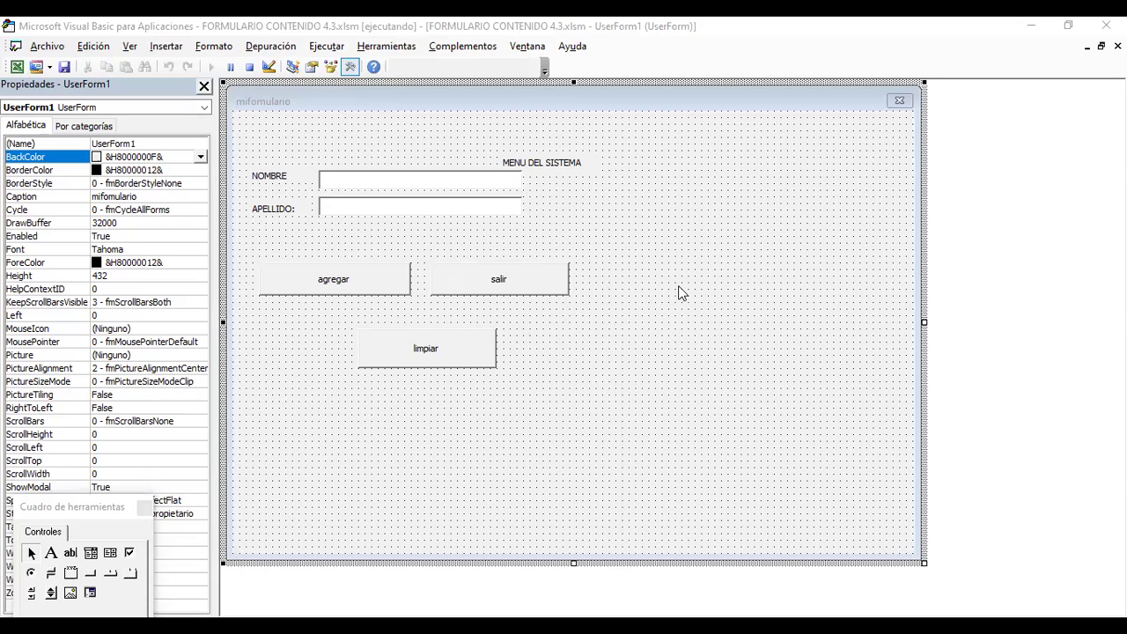
{"action": "left_click", "coordinate": [470, 269]}
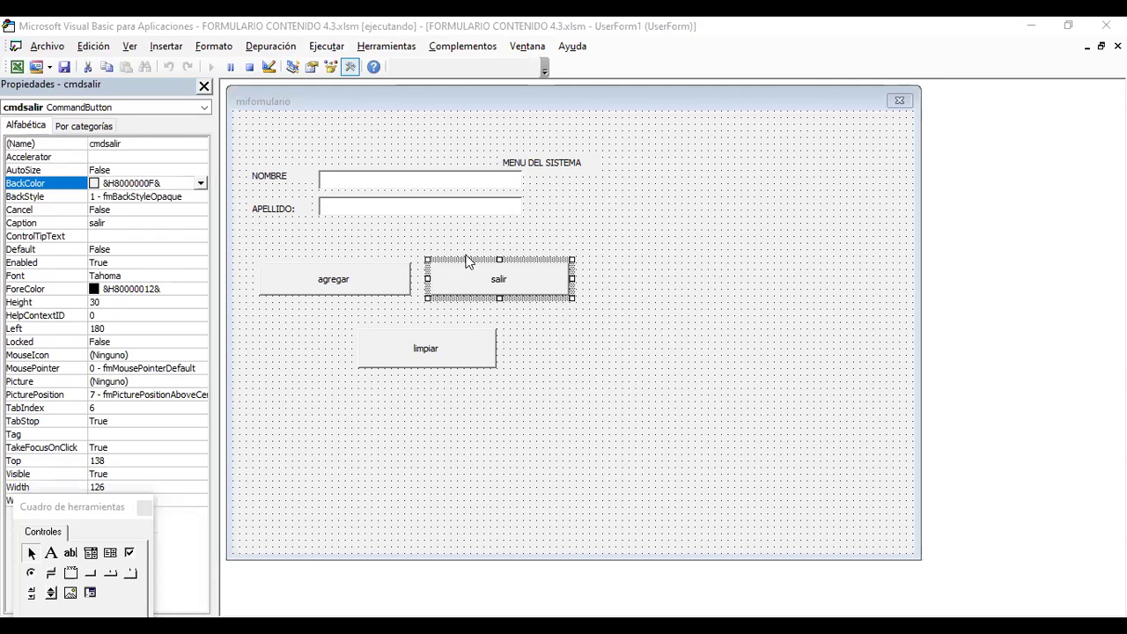
{"action": "left_click_drag", "start_coordinate": [468, 261], "coordinate": [706, 257]}
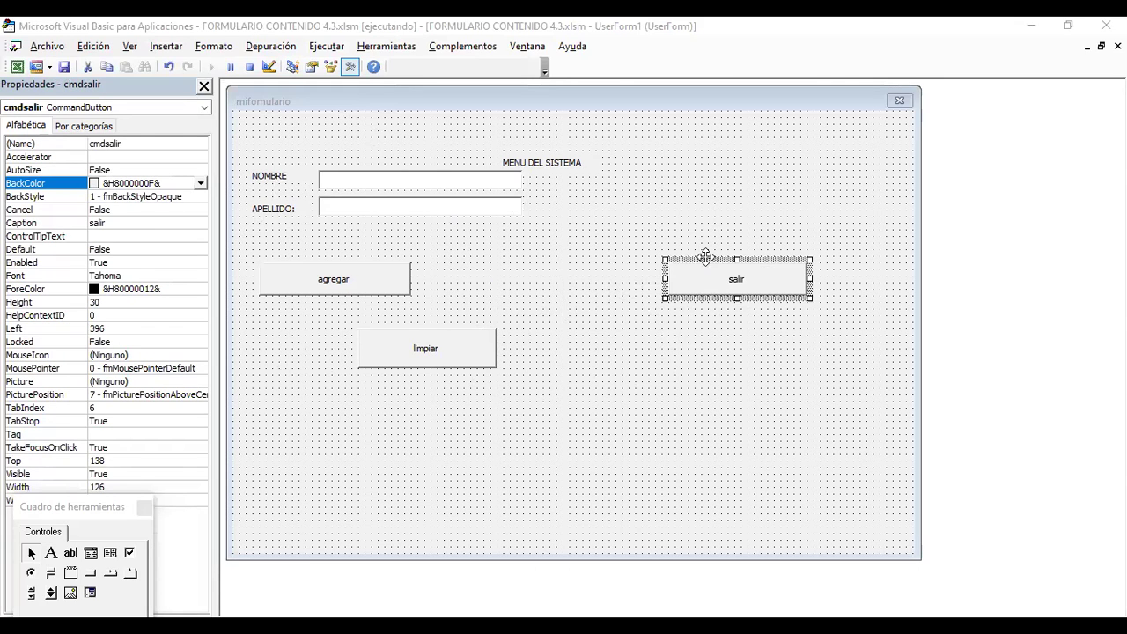
{"action": "left_click", "coordinate": [358, 266]}
{"action": "left_click_drag", "start_coordinate": [358, 256], "coordinate": [444, 276]}
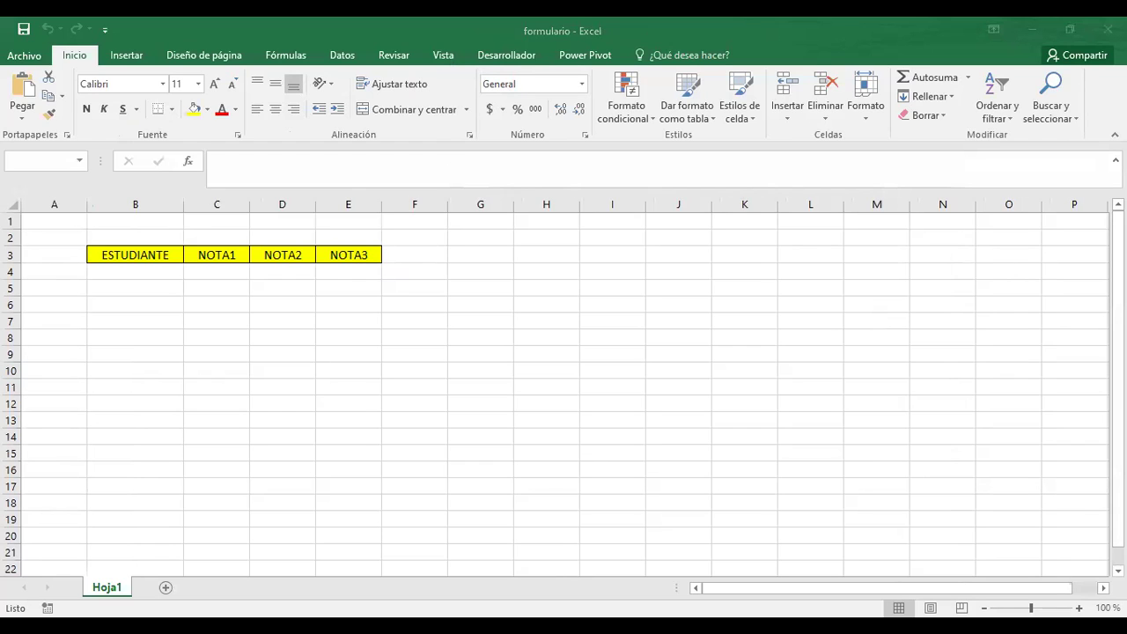
Reset the running project, return to Excel, and show the Insertar form and ActiveX controls gallery.
{"action": "key", "text": "alt+F11"}
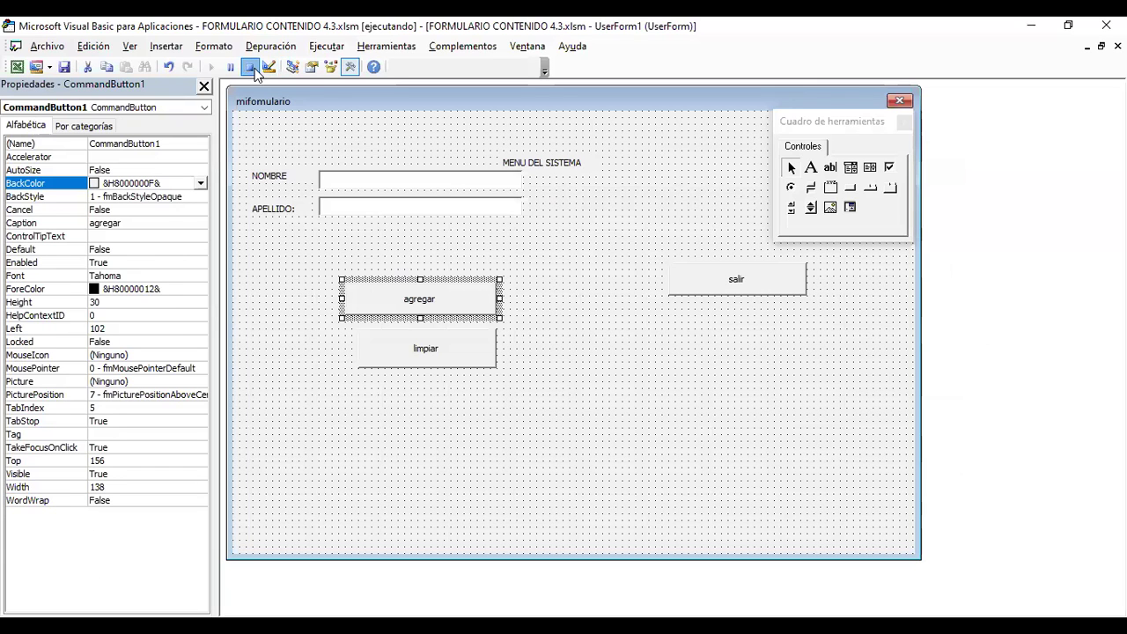
{"action": "left_click", "coordinate": [251, 67]}
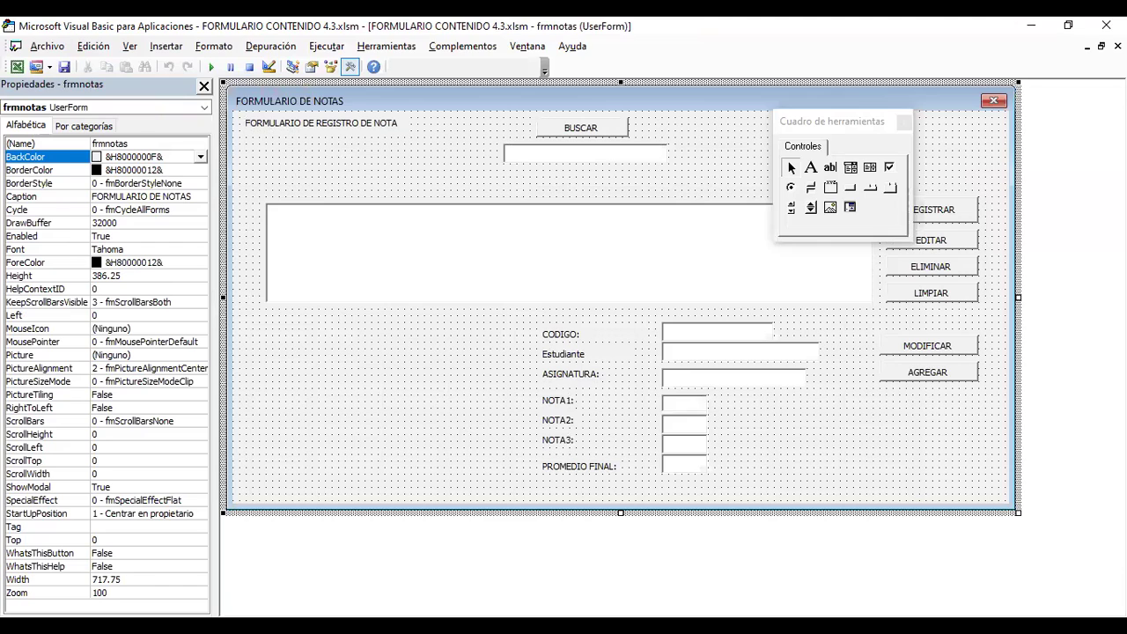
{"action": "key", "text": "alt+F11"}
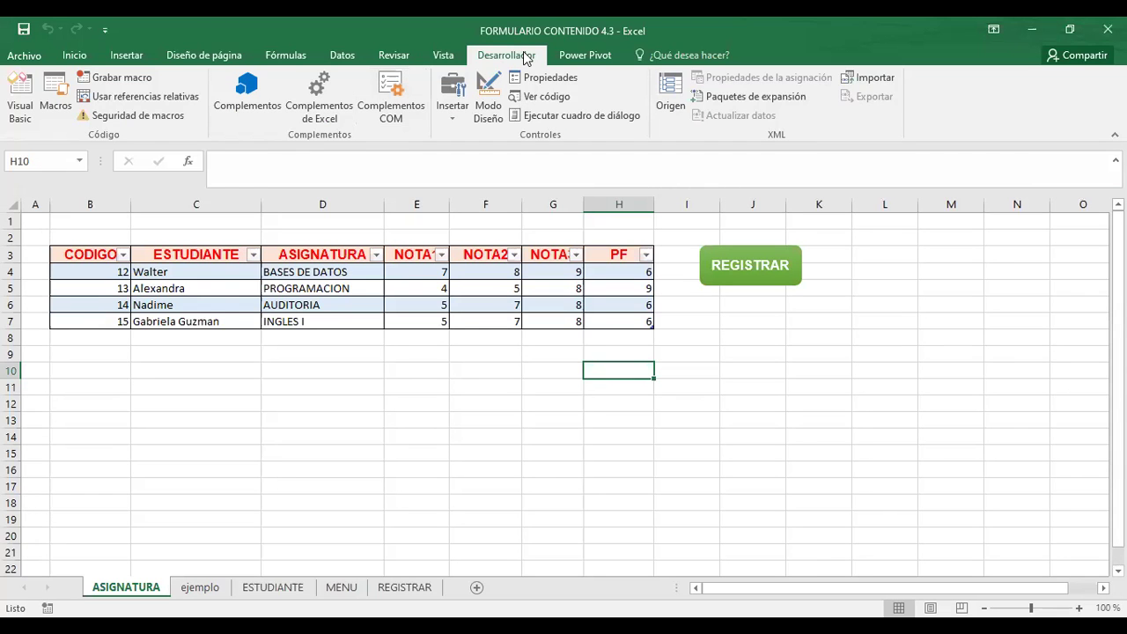
{"action": "left_click", "coordinate": [454, 124]}
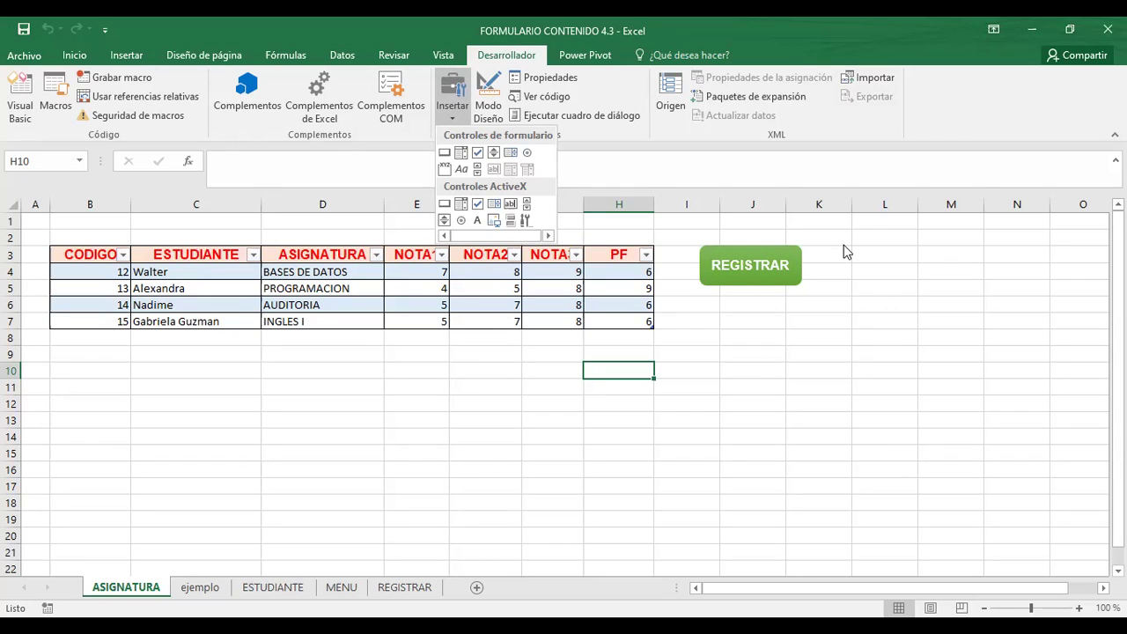
Draw a rectangle shape right of the grades table, label it 'ejecutar', and select it.
{"action": "left_click", "coordinate": [753, 259]}
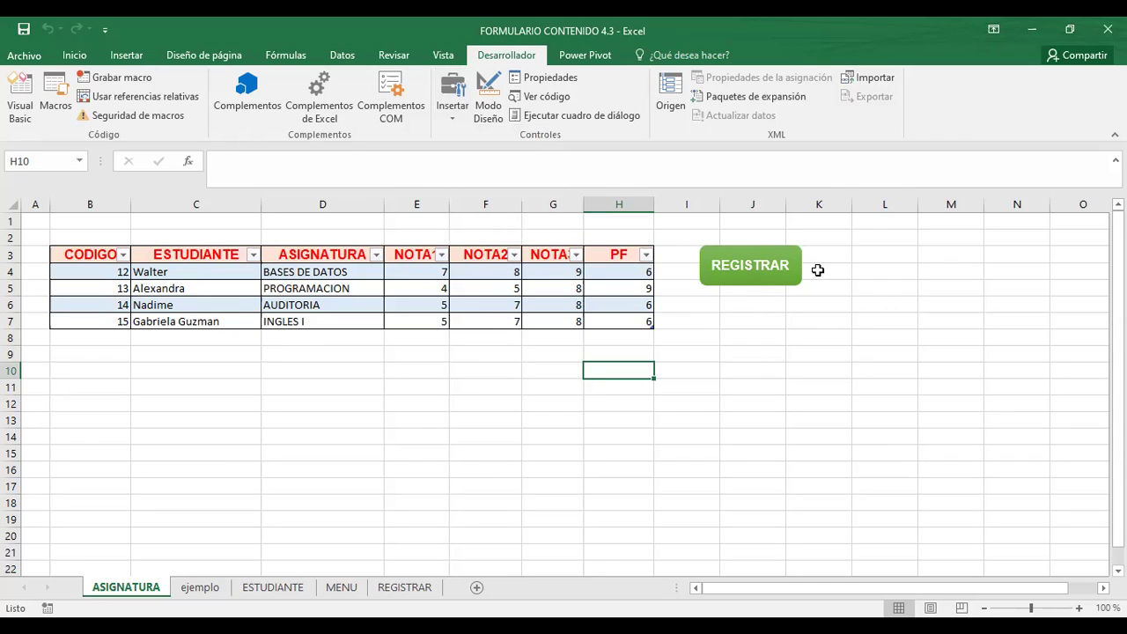
{"action": "left_click", "coordinate": [127, 56]}
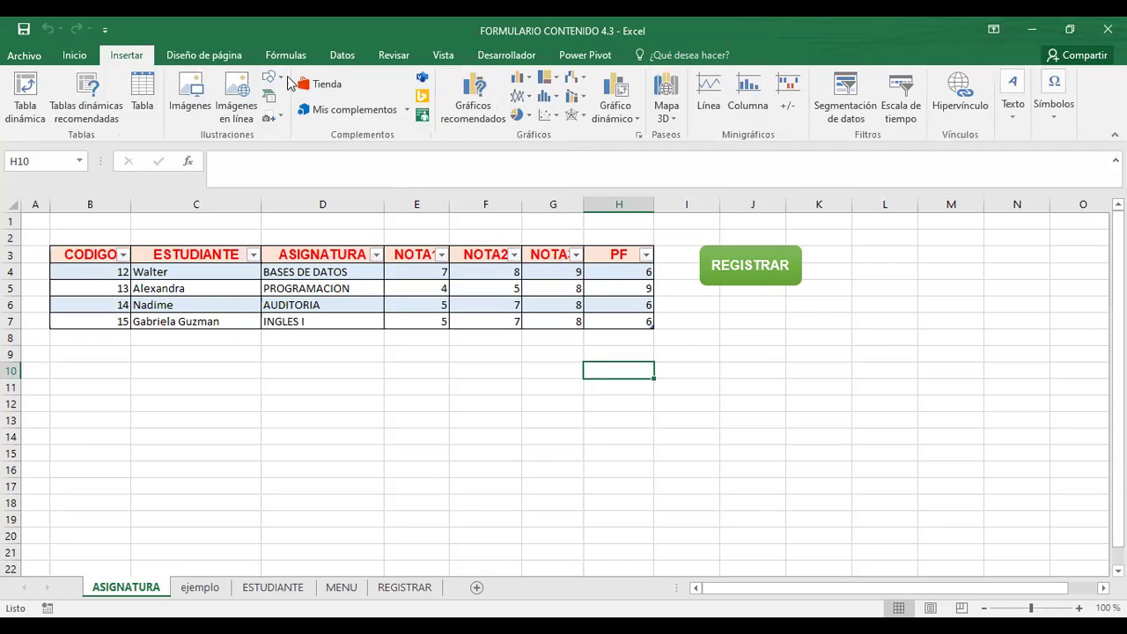
{"action": "left_click", "coordinate": [282, 82]}
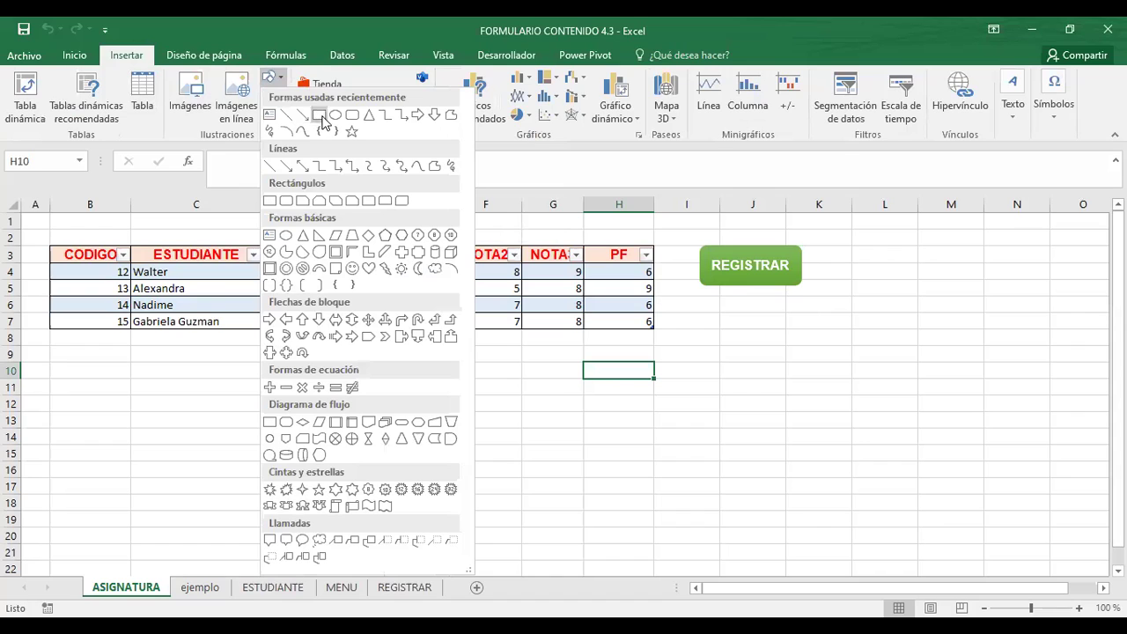
{"action": "left_click", "coordinate": [319, 115]}
{"action": "left_click_drag", "start_coordinate": [735, 318], "coordinate": [852, 357]}
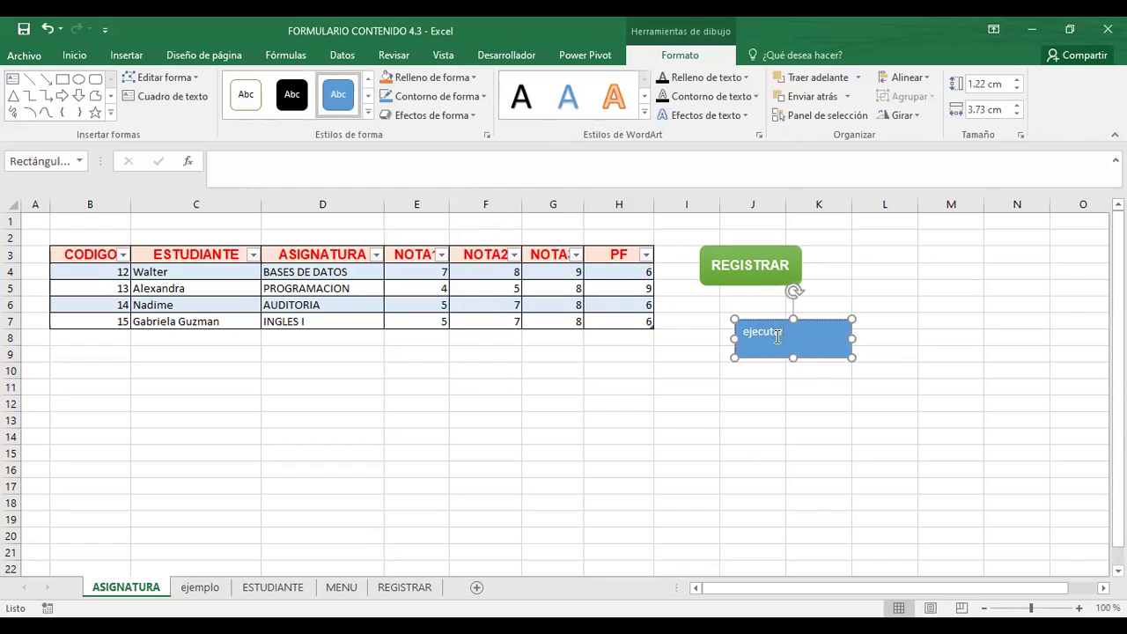
{"action": "left_click", "coordinate": [983, 350]}
{"action": "left_click", "coordinate": [798, 352]}
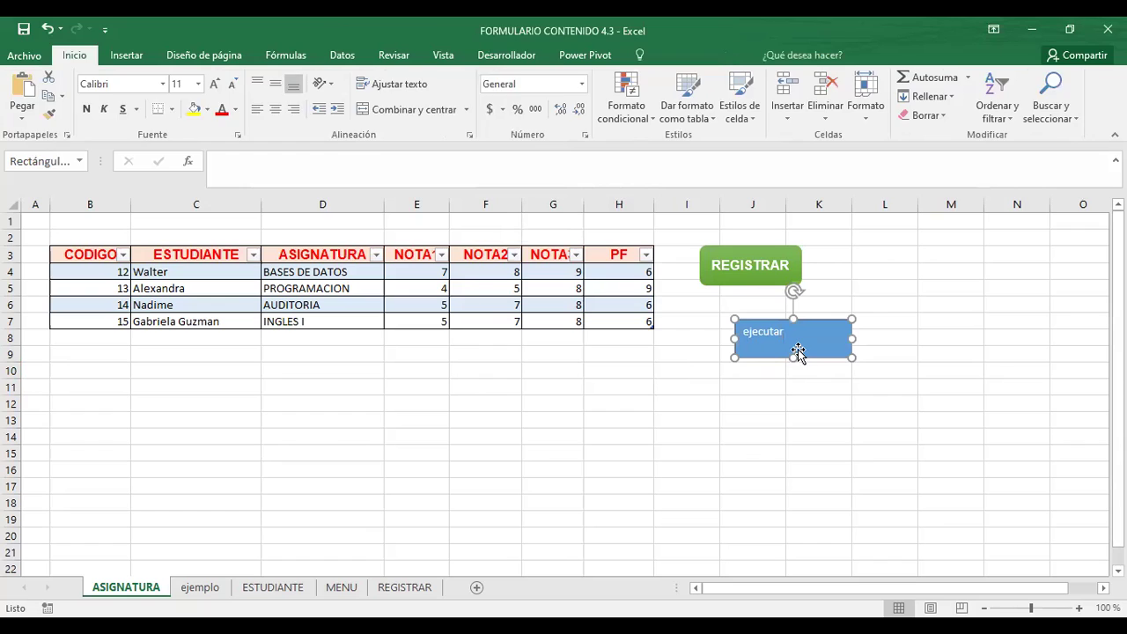
Open Asignar macro for the ejecutar shape, close it unassigned, and select CODIGO header cell B3.
{"action": "right_click", "coordinate": [798, 352]}
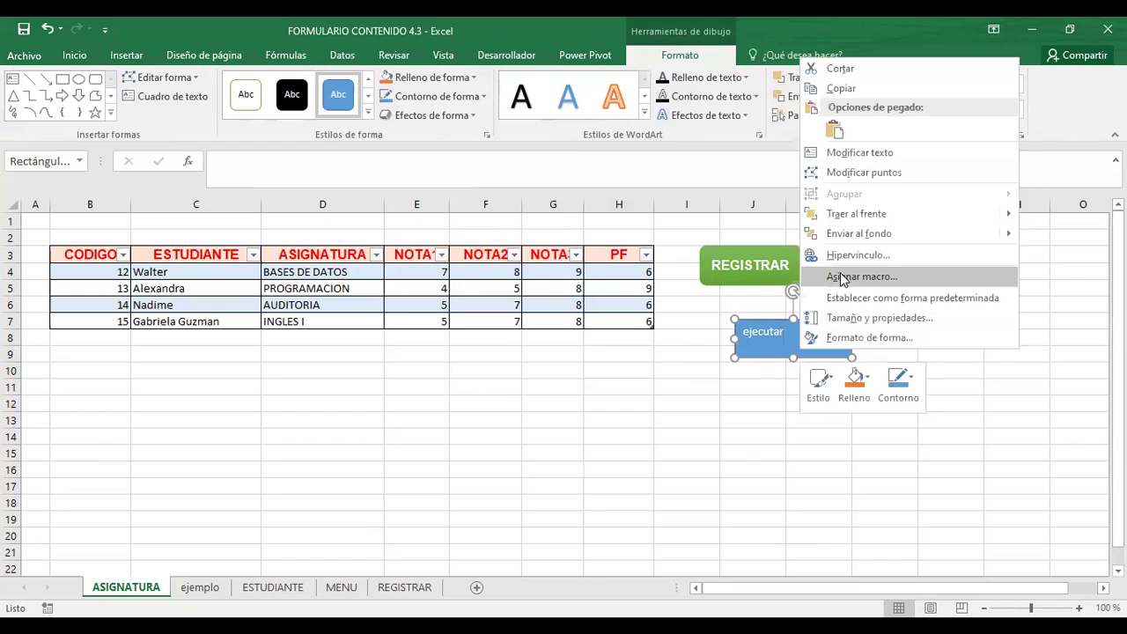
{"action": "left_click", "coordinate": [841, 278]}
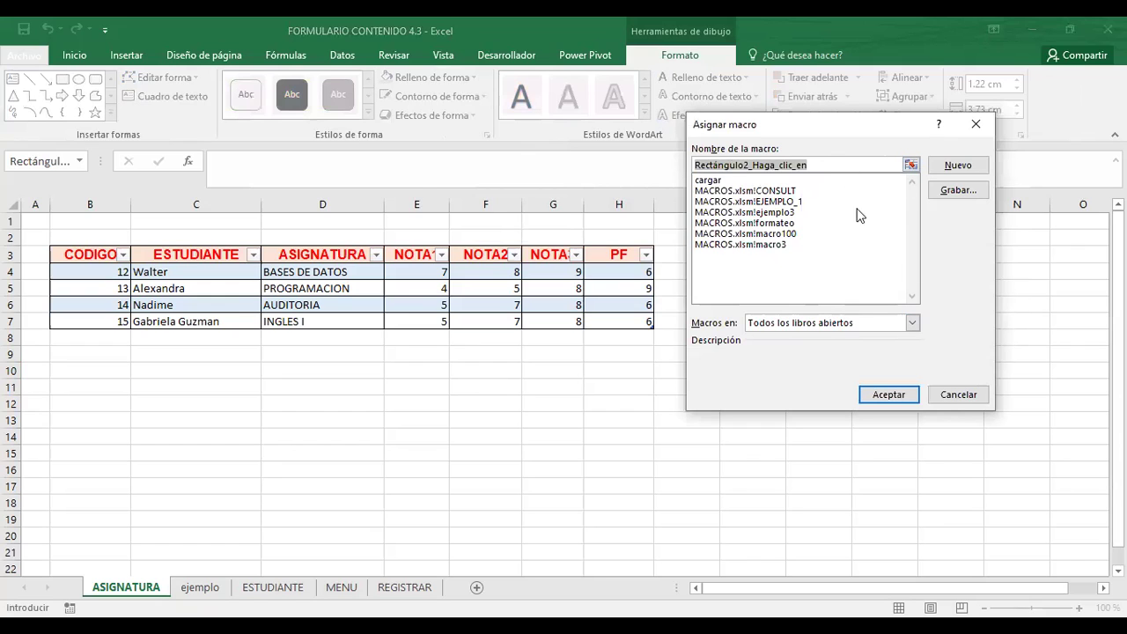
{"action": "left_click", "coordinate": [958, 394]}
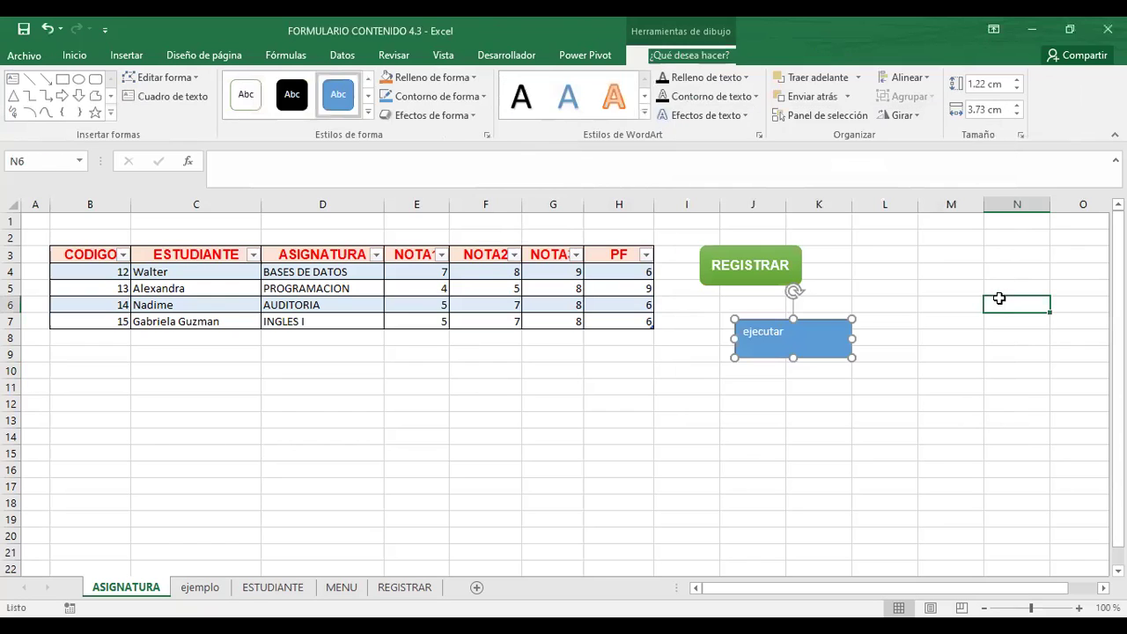
{"action": "left_click", "coordinate": [999, 300]}
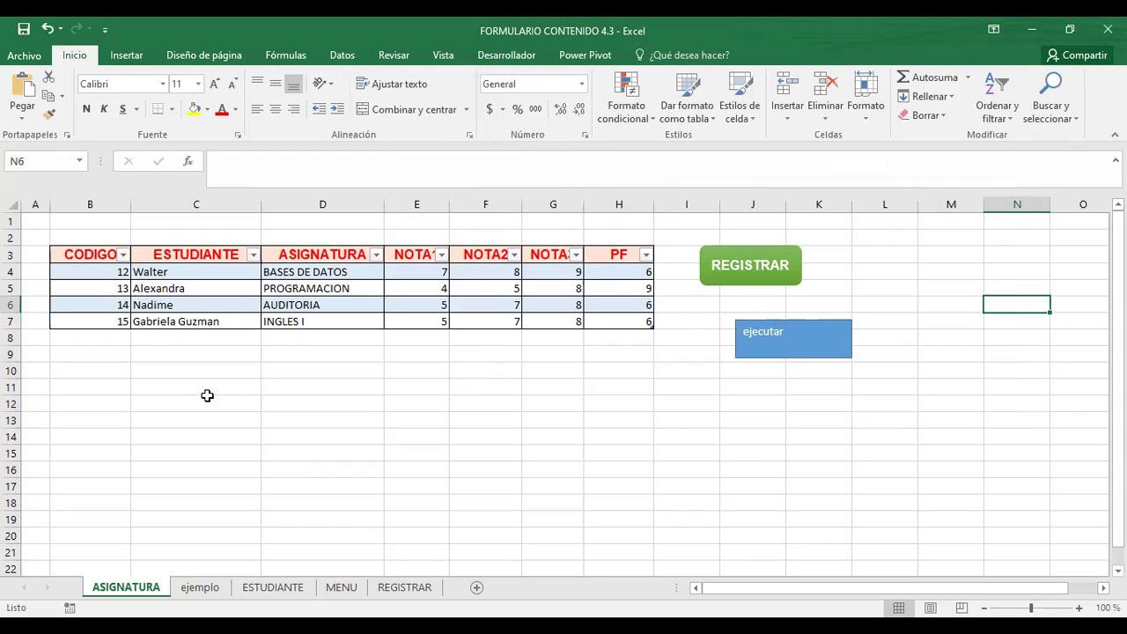
{"action": "left_click", "coordinate": [91, 254]}
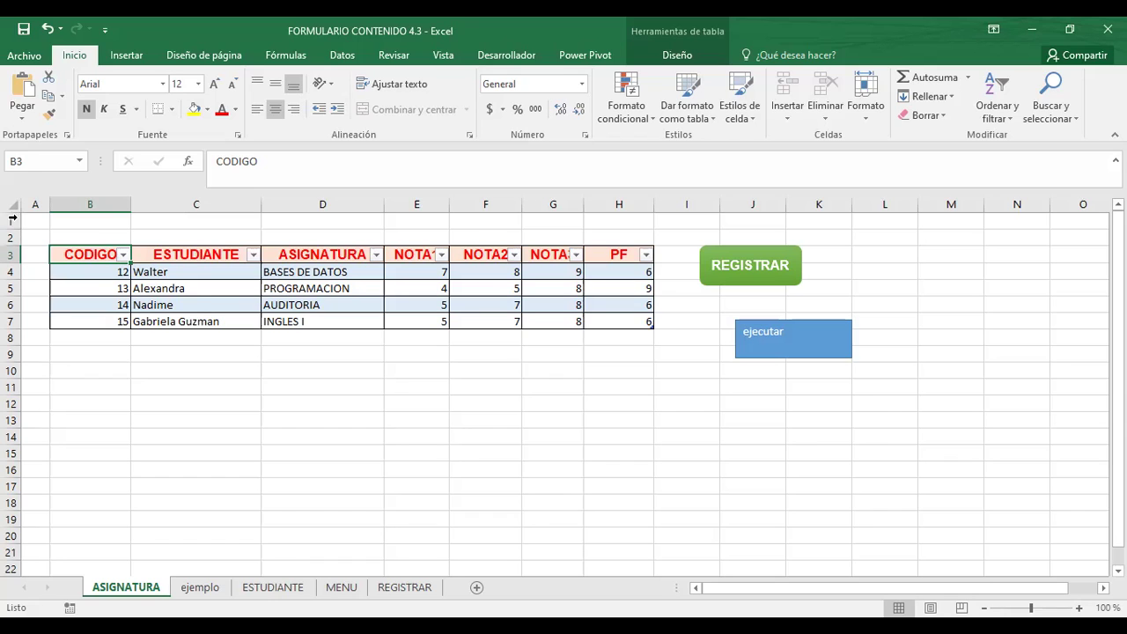
{"action": "left_click", "coordinate": [76, 246]}
{"action": "left_click", "coordinate": [76, 253]}
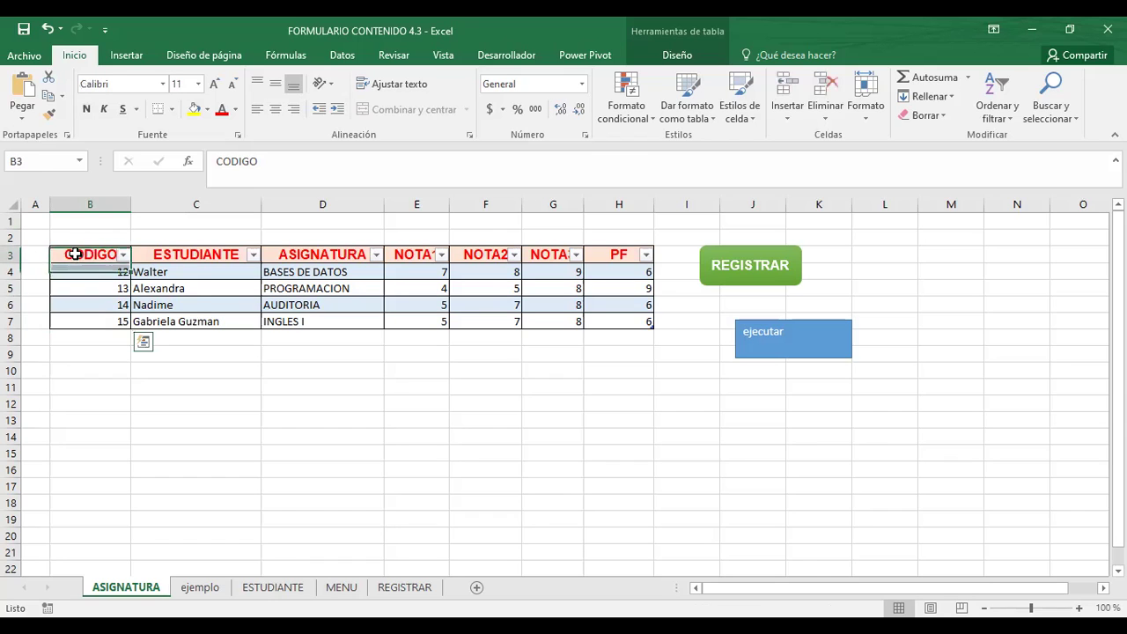
{"action": "left_click", "coordinate": [573, 253]}
{"action": "left_click", "coordinate": [605, 246]}
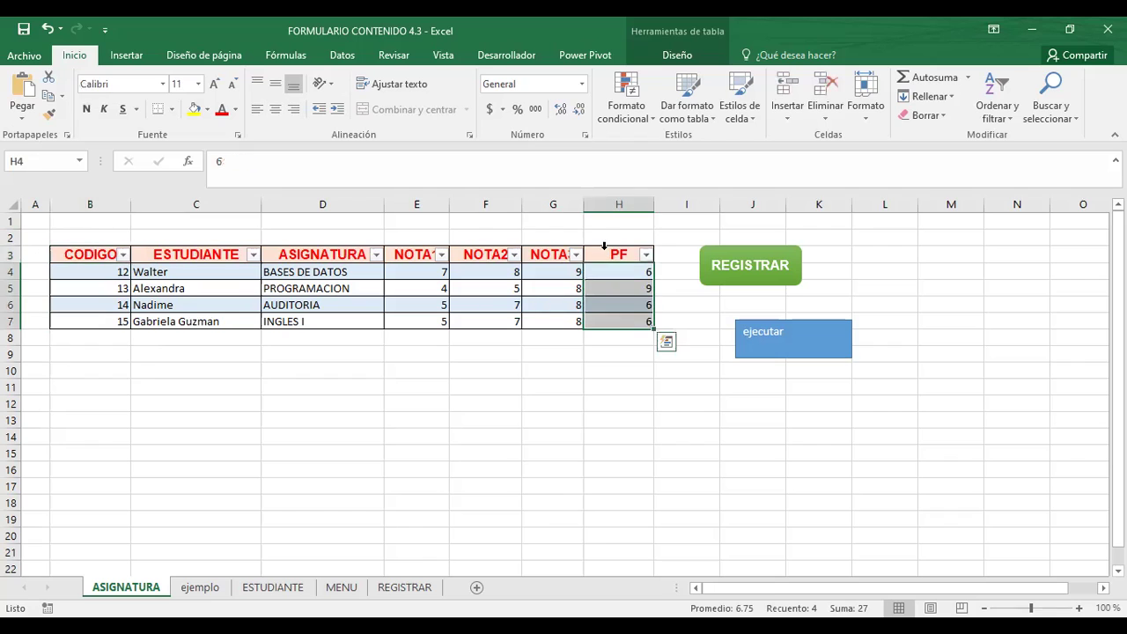
{"action": "left_click", "coordinate": [89, 254]}
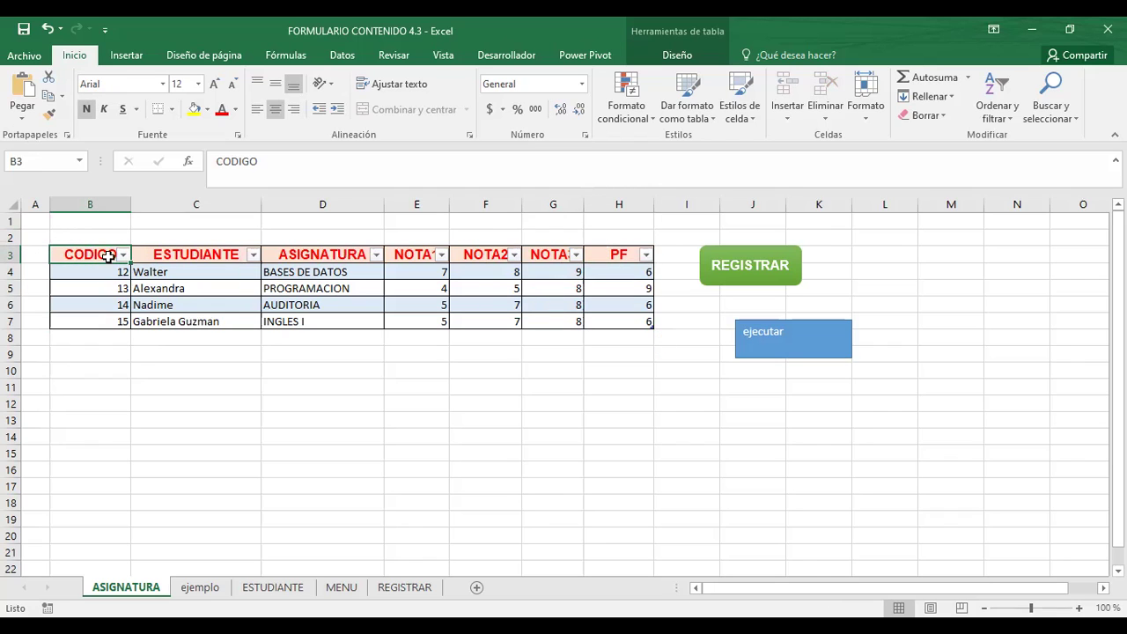
{"action": "left_click", "coordinate": [239, 249]}
{"action": "left_click", "coordinate": [289, 251]}
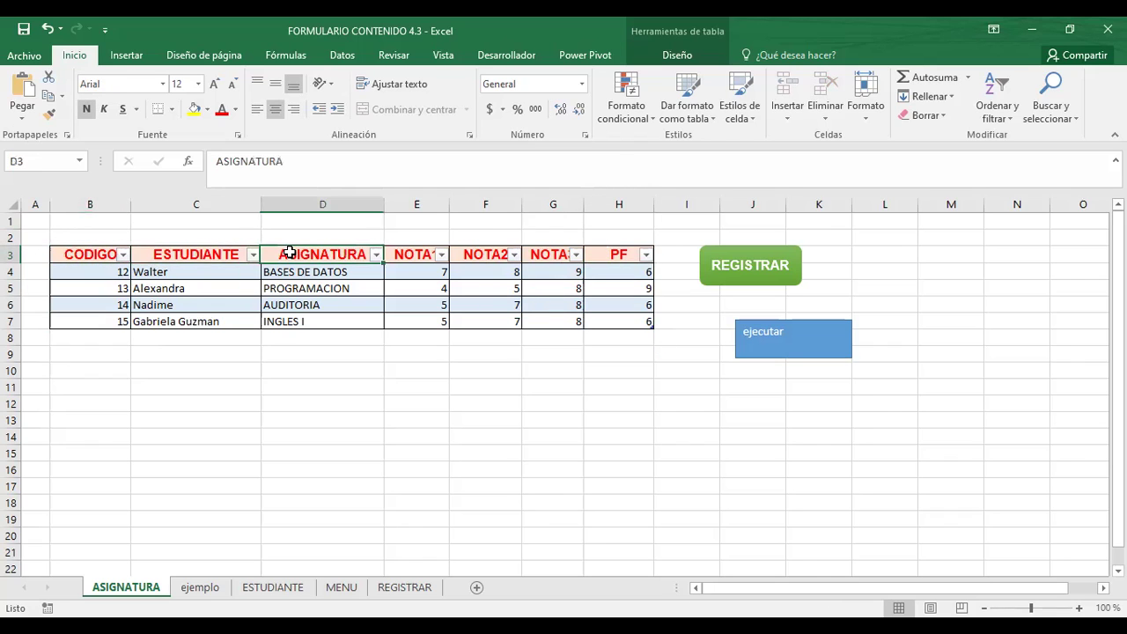
{"action": "left_click", "coordinate": [94, 254]}
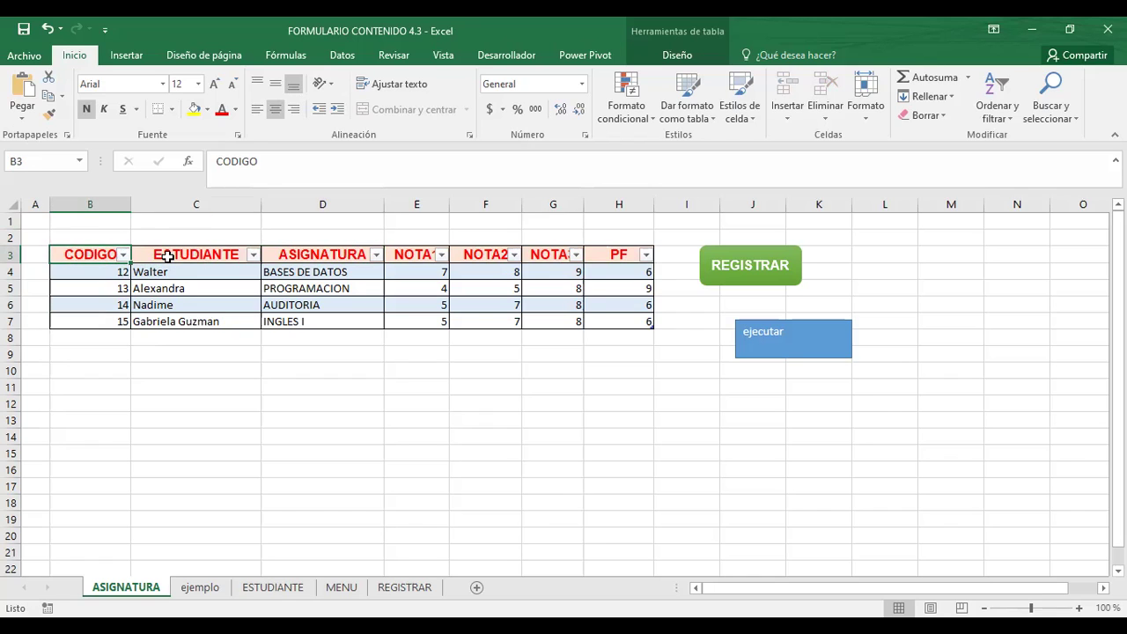
{"action": "left_click", "coordinate": [167, 255]}
{"action": "left_click", "coordinate": [304, 254]}
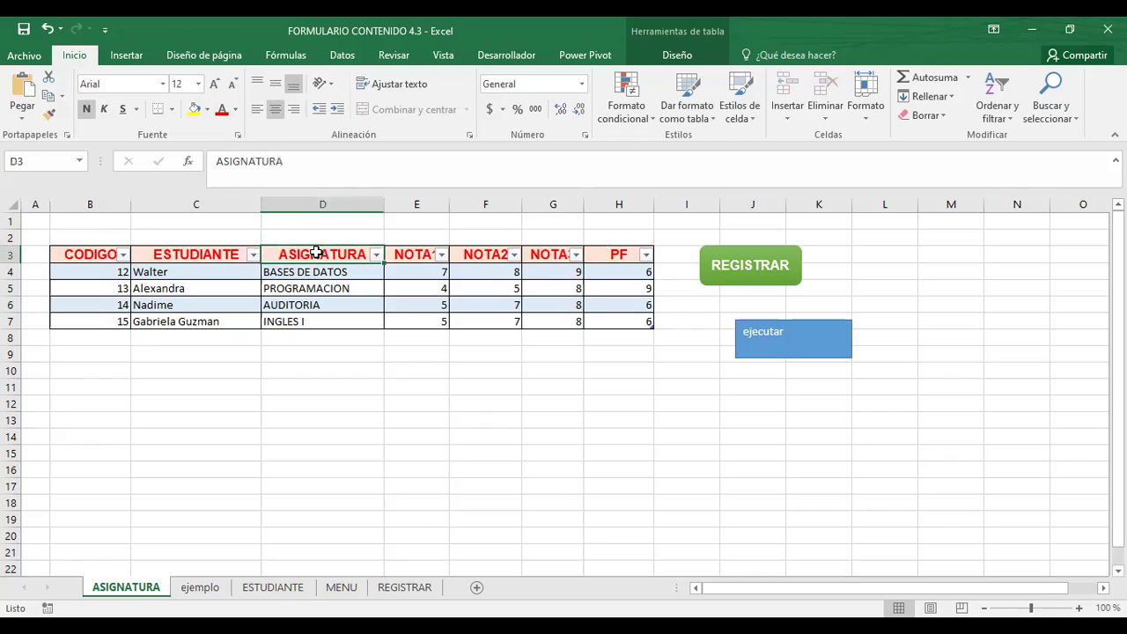
{"action": "left_click", "coordinate": [418, 255]}
{"action": "left_click", "coordinate": [468, 255]}
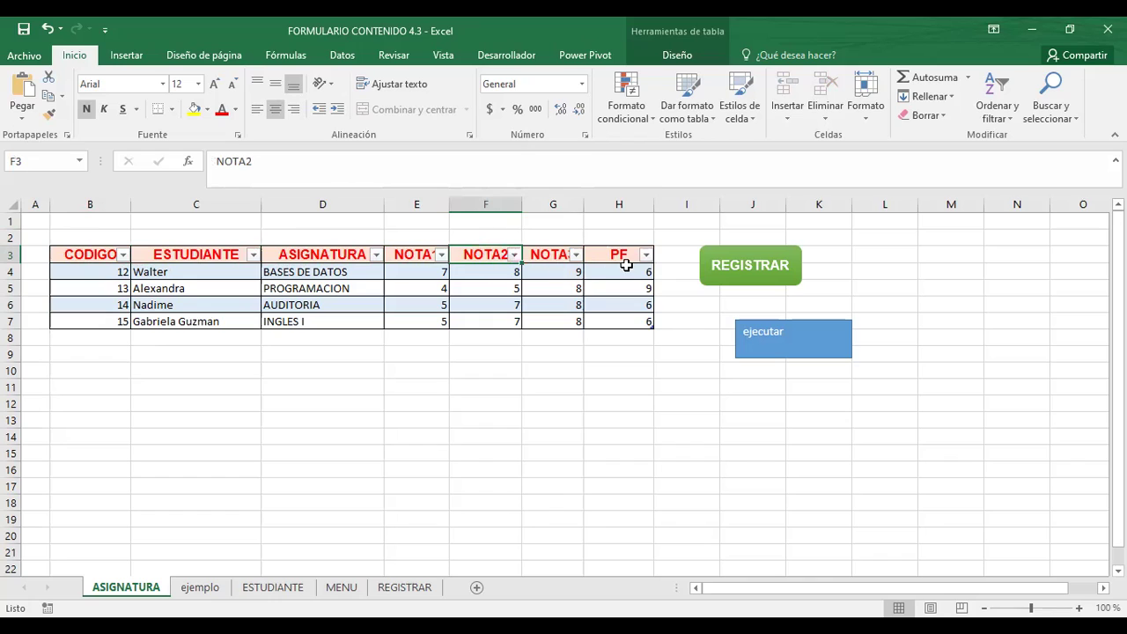
{"action": "left_click", "coordinate": [593, 260]}
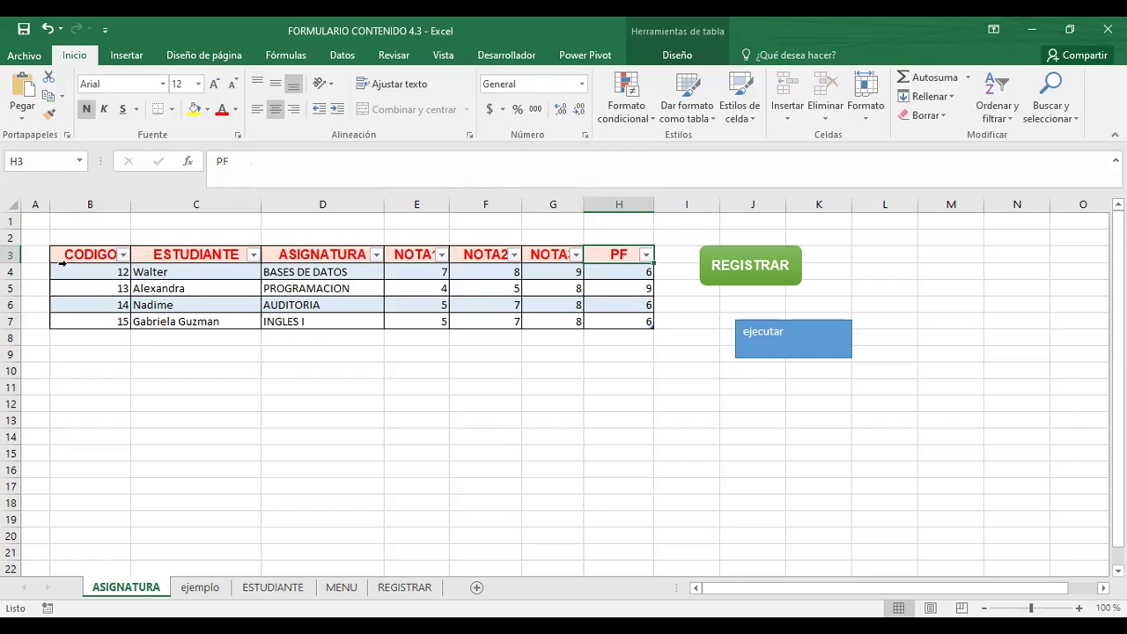
{"action": "left_click", "coordinate": [677, 257]}
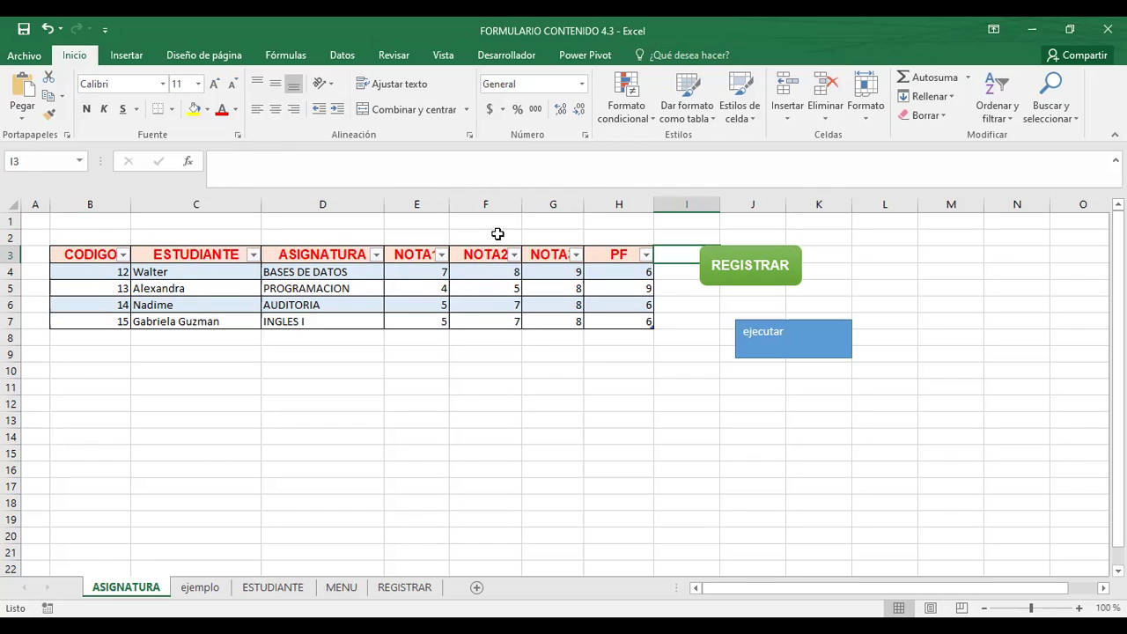
Select empty cell L6 and switch to the formulario workbook window.
{"action": "left_click", "coordinate": [908, 303]}
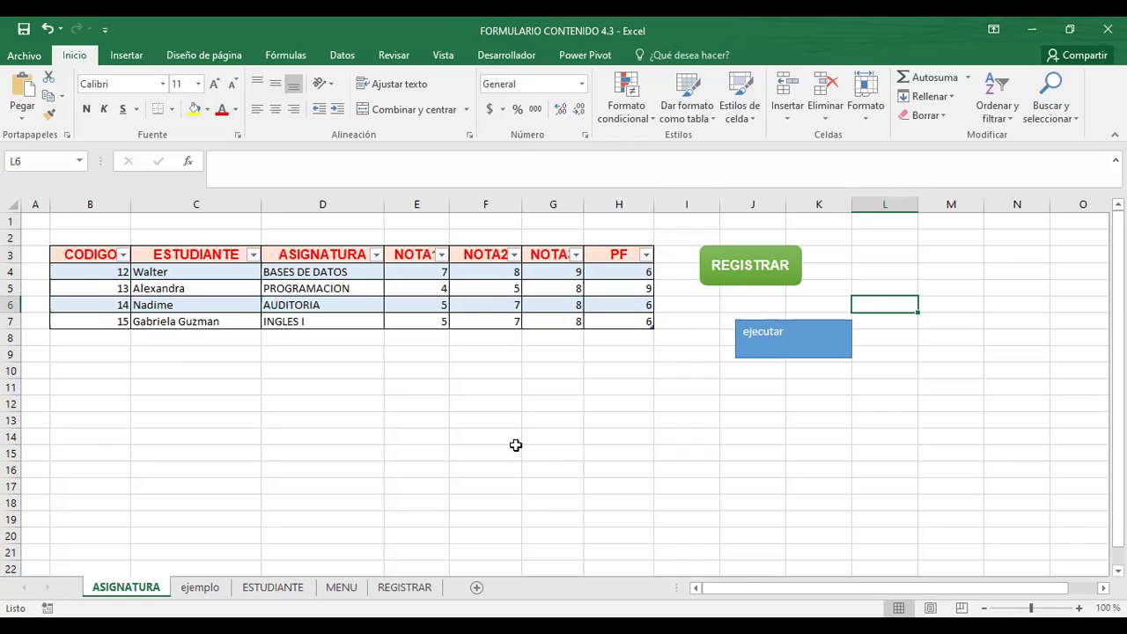
{"action": "key", "text": "alt+F11"}
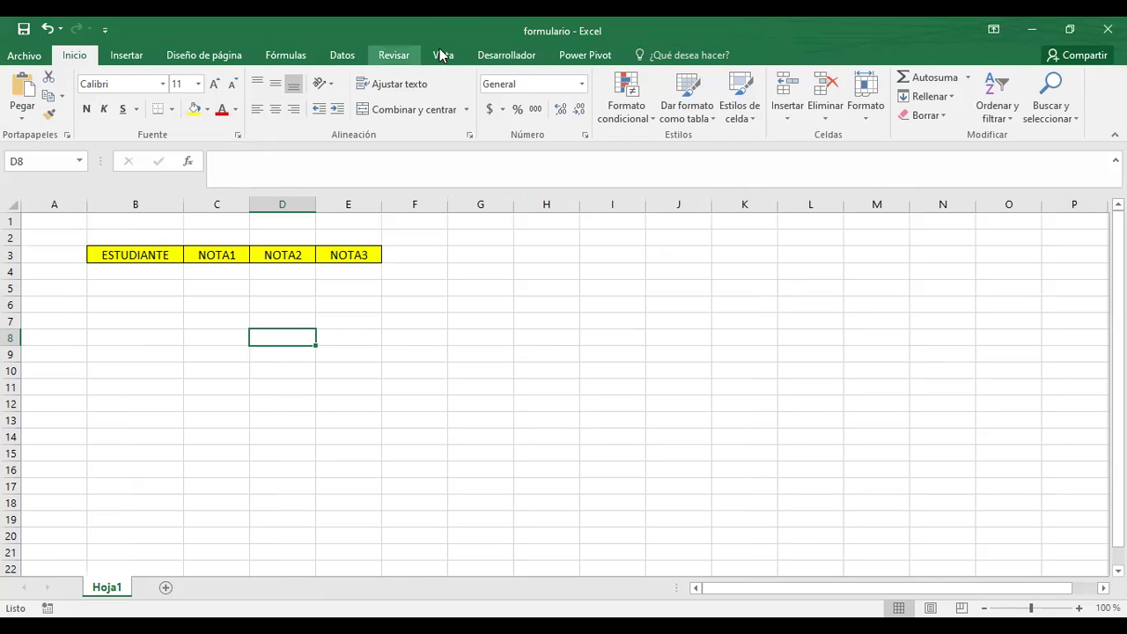
Open Visual Basic from the Desarrollador tab to display the frmnotas user form.
{"action": "left_click", "coordinate": [506, 55]}
{"action": "left_click", "coordinate": [15, 99]}
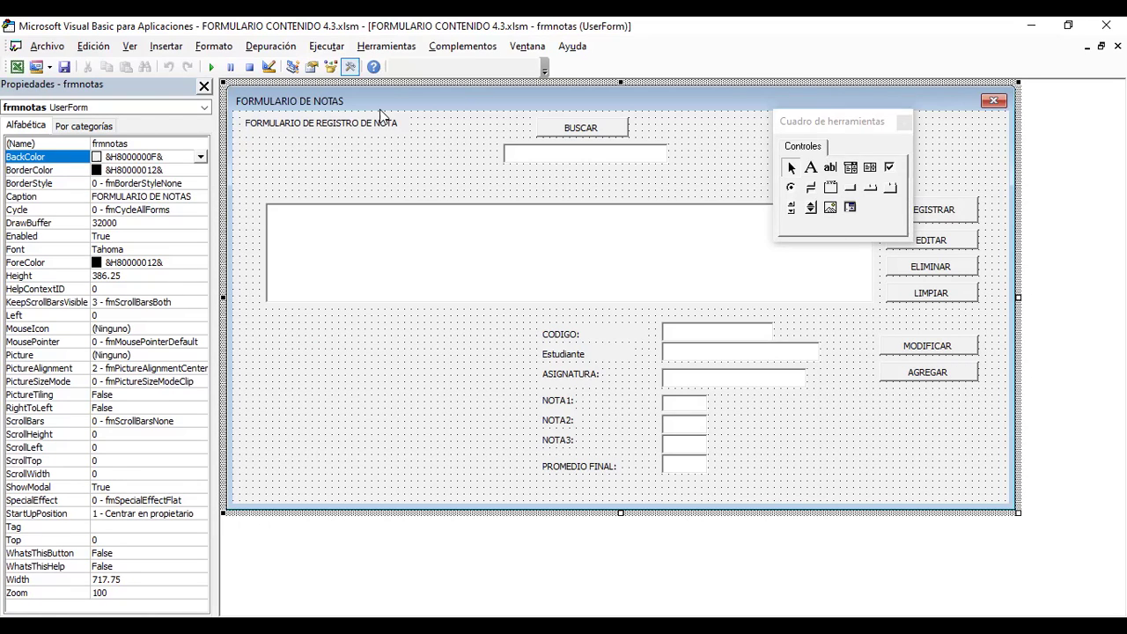
Inspect the FORMULARIO DE REGISTRO DE NOTA label's caption and the form, then select the LISTA list box.
{"action": "left_click_drag", "start_coordinate": [816, 122], "coordinate": [151, 99]}
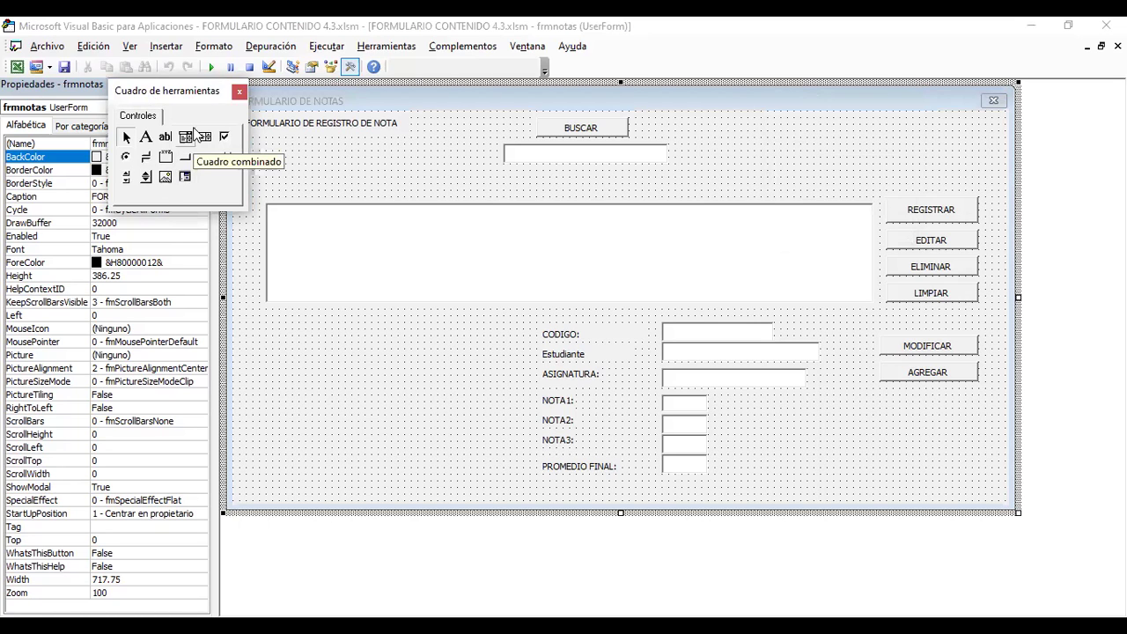
{"action": "left_click", "coordinate": [351, 128]}
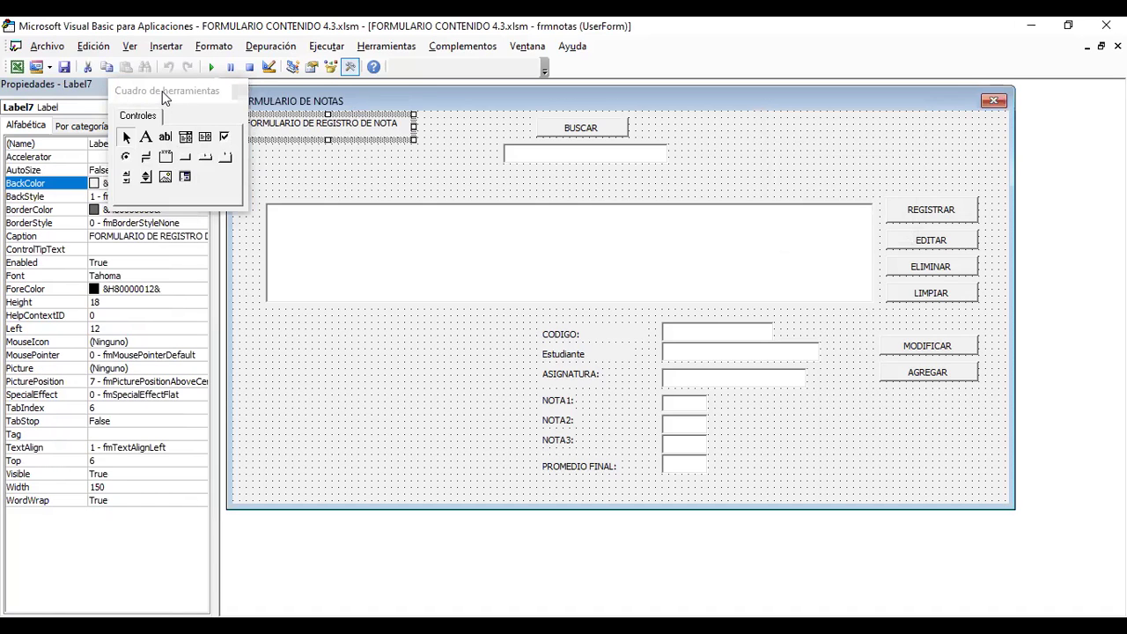
{"action": "left_click_drag", "start_coordinate": [168, 91], "coordinate": [727, 134]}
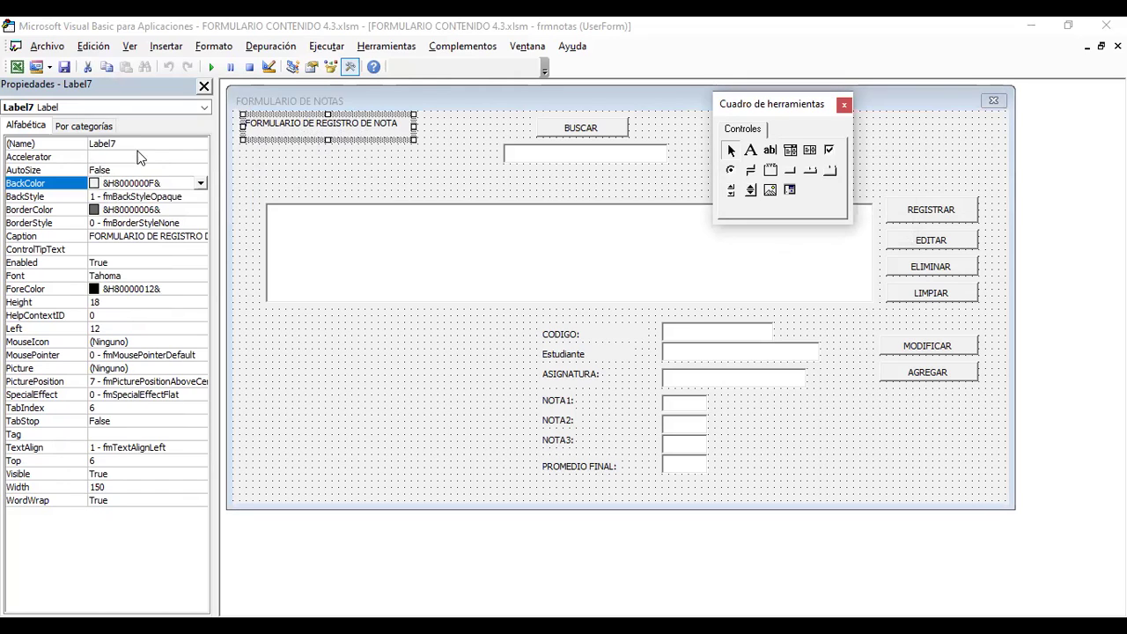
{"action": "left_click", "coordinate": [119, 236]}
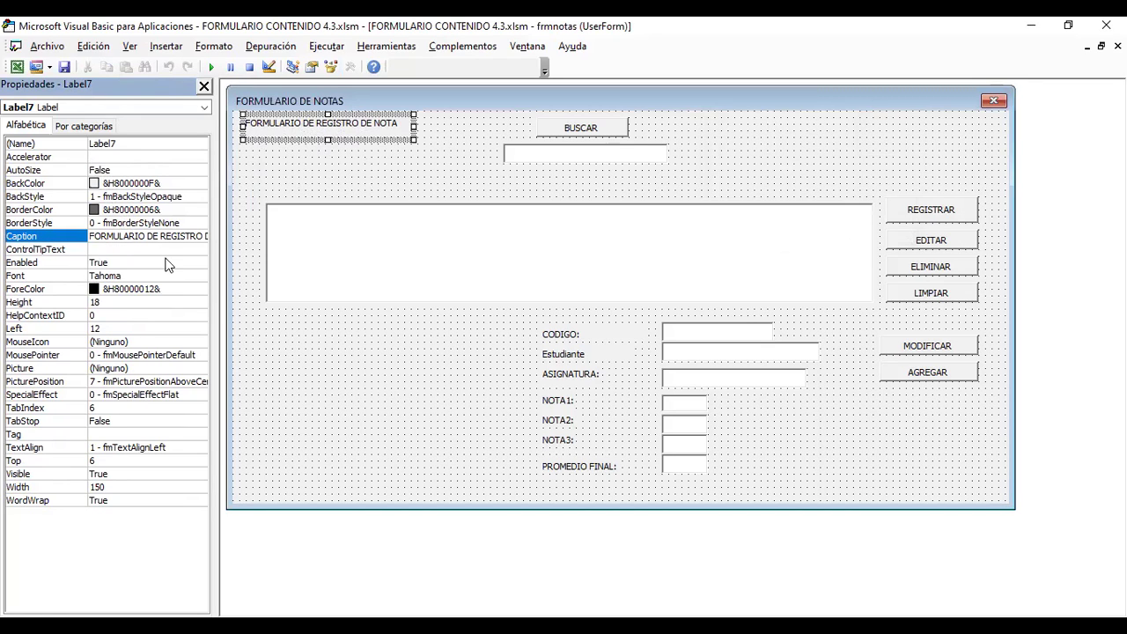
{"action": "left_click", "coordinate": [348, 186]}
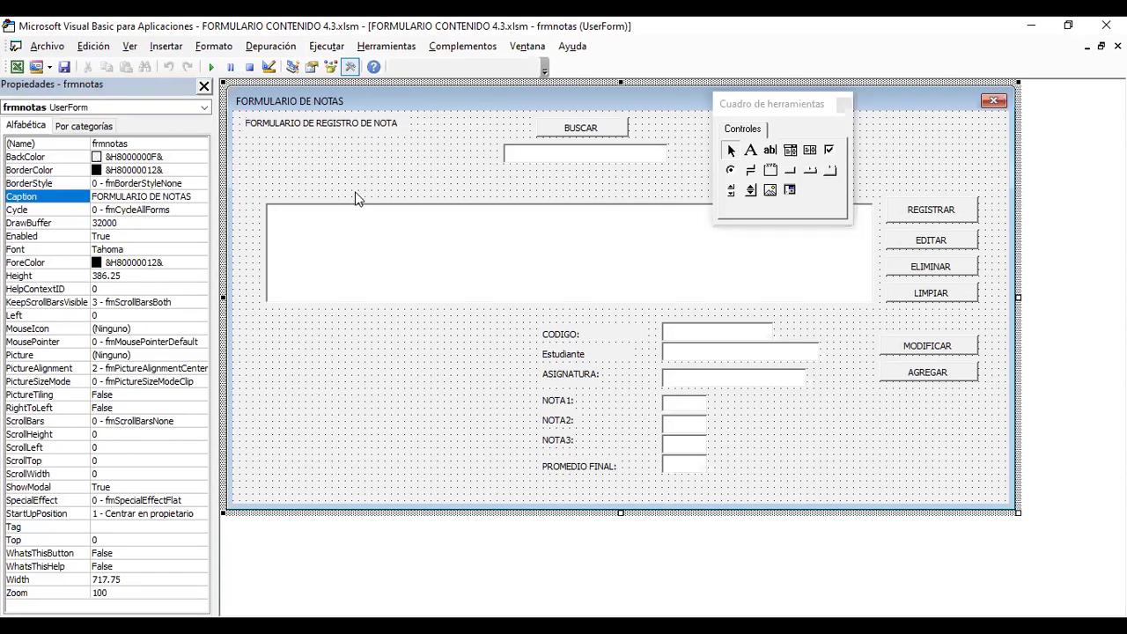
{"action": "left_click", "coordinate": [382, 228]}
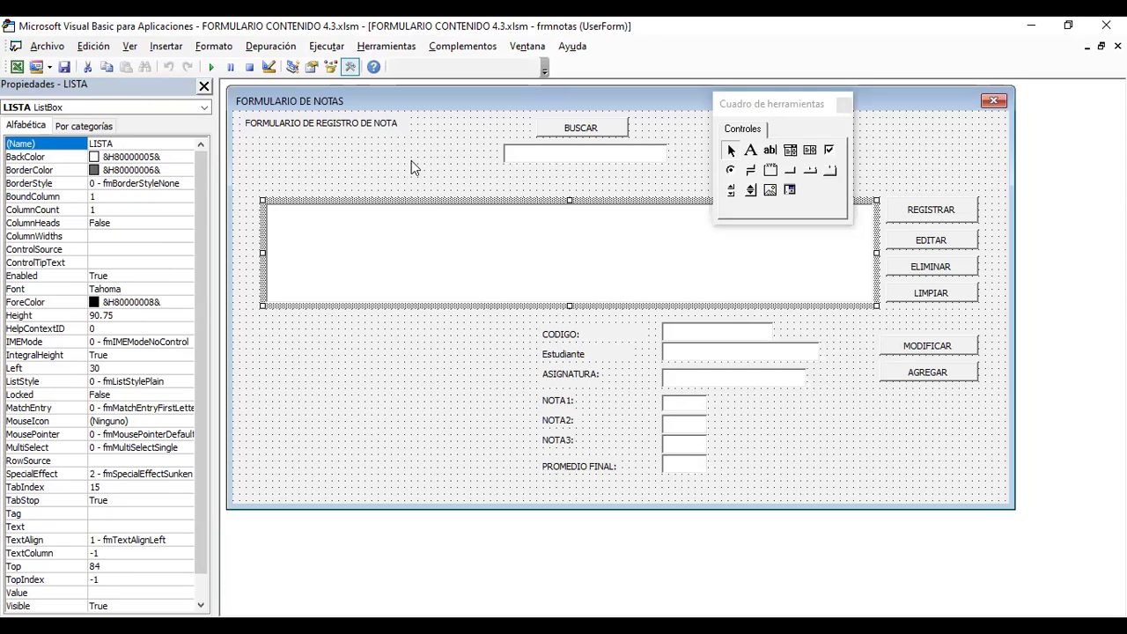
Reselect the LISTA list box and bring its border settings into view in Properties.
{"action": "left_click", "coordinate": [115, 144]}
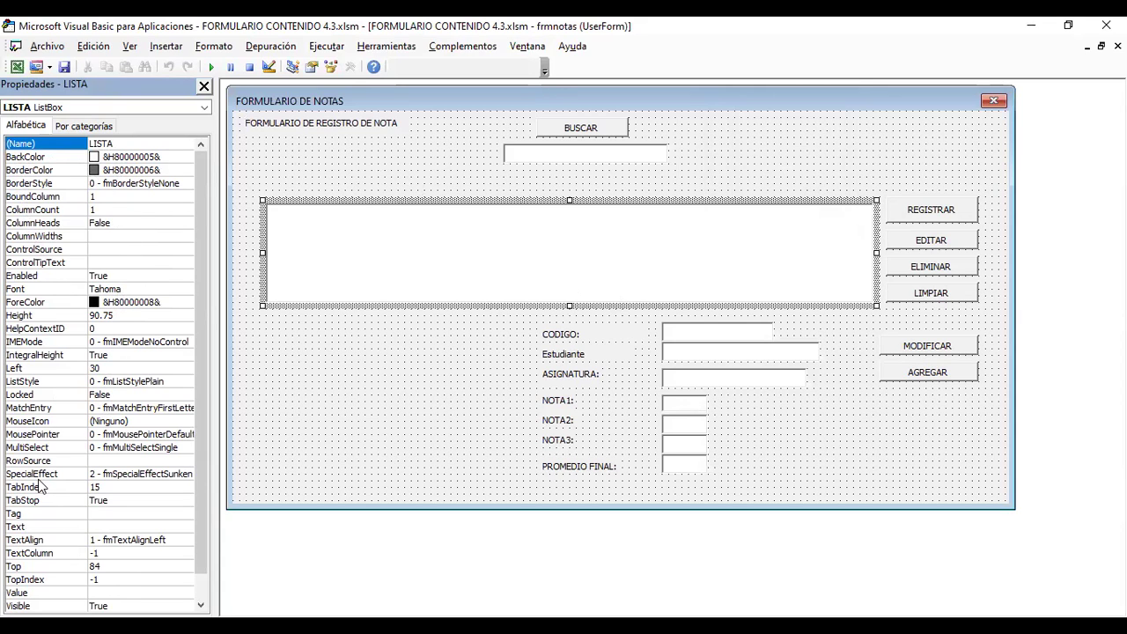
{"action": "left_click", "coordinate": [318, 375]}
{"action": "left_click", "coordinate": [318, 248]}
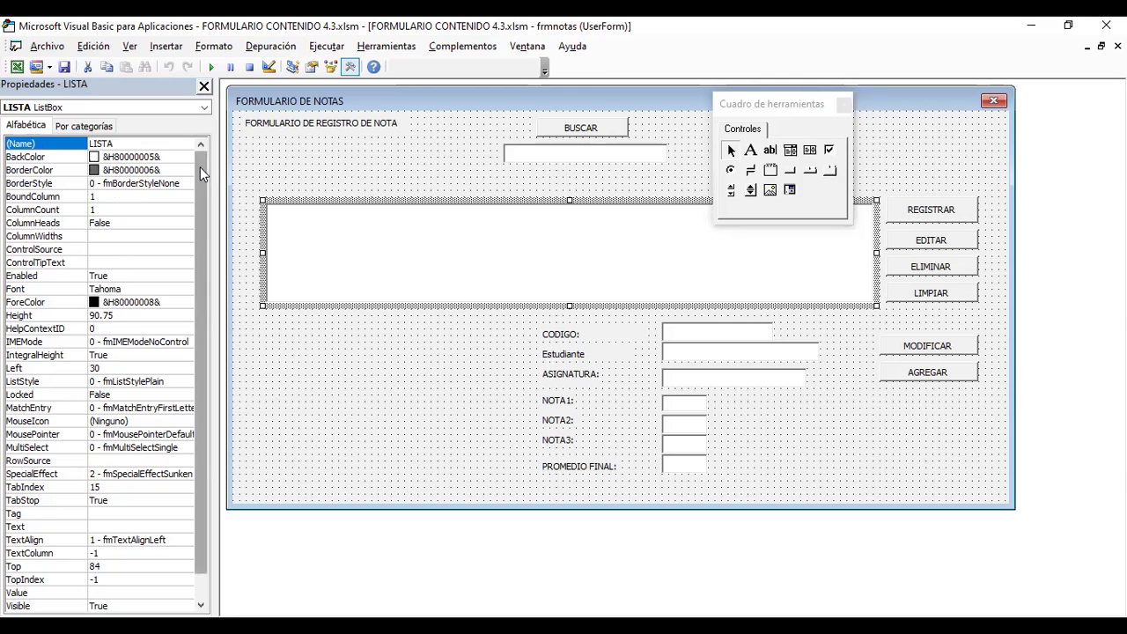
{"action": "left_click_drag", "start_coordinate": [199, 166], "coordinate": [200, 193]}
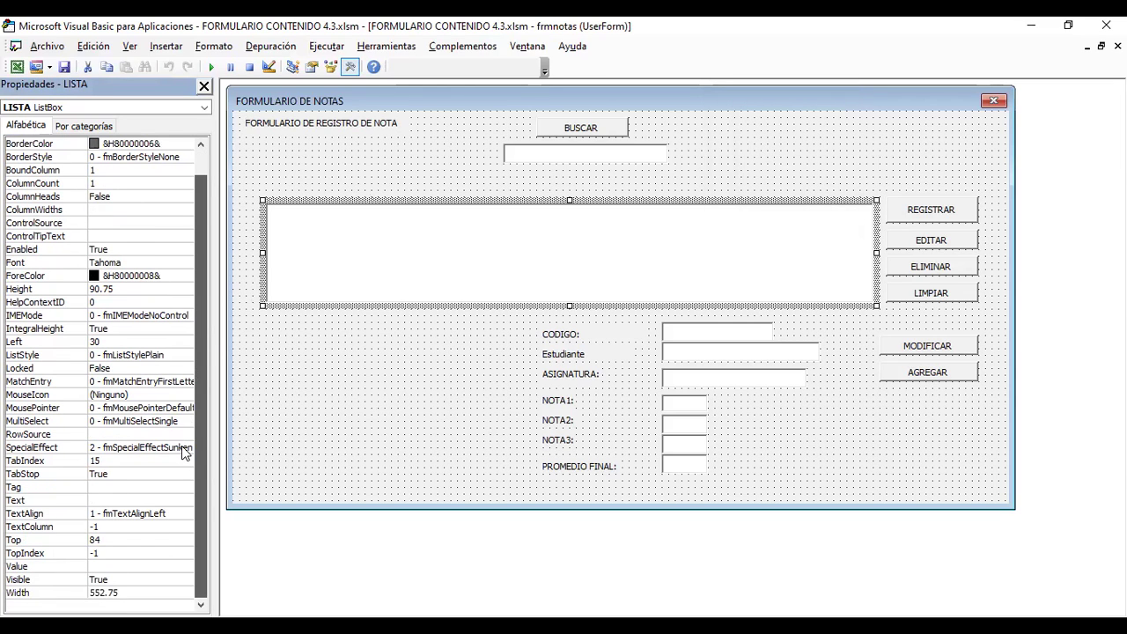
{"action": "scroll", "coordinate": [202, 427], "scroll_direction": "up", "scroll_amount": 1}
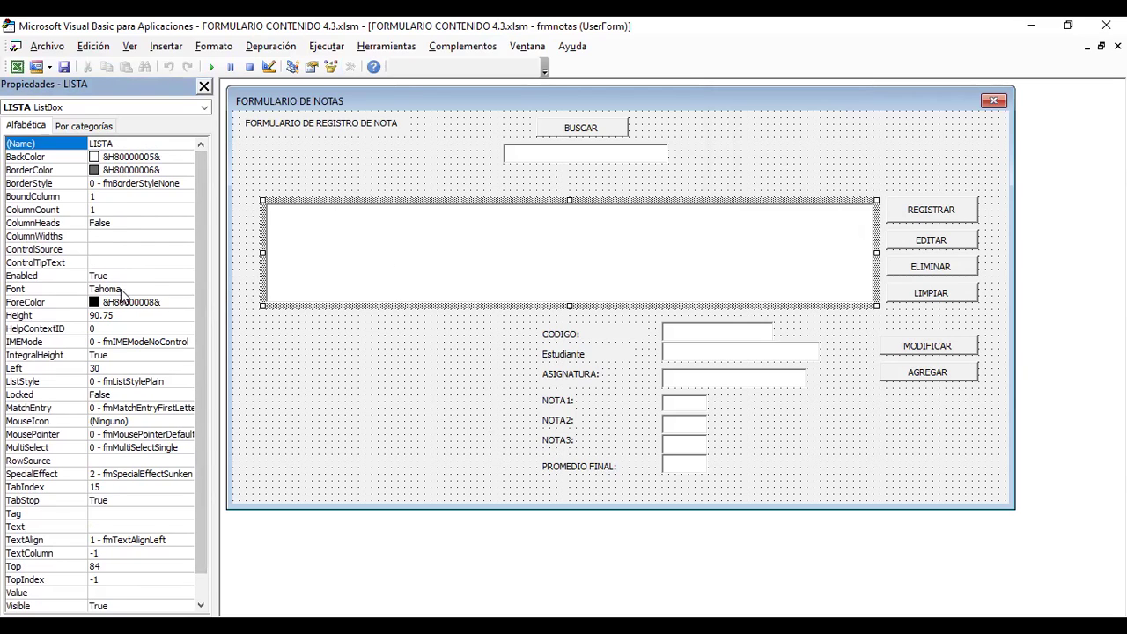
{"action": "left_click", "coordinate": [325, 253]}
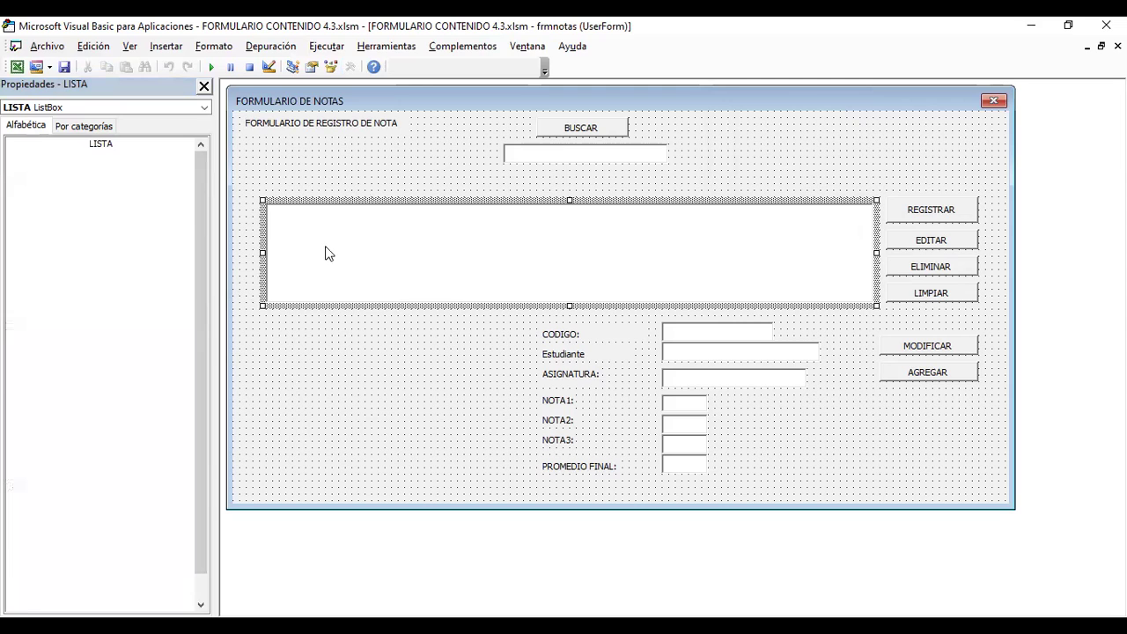
{"action": "left_click", "coordinate": [297, 216]}
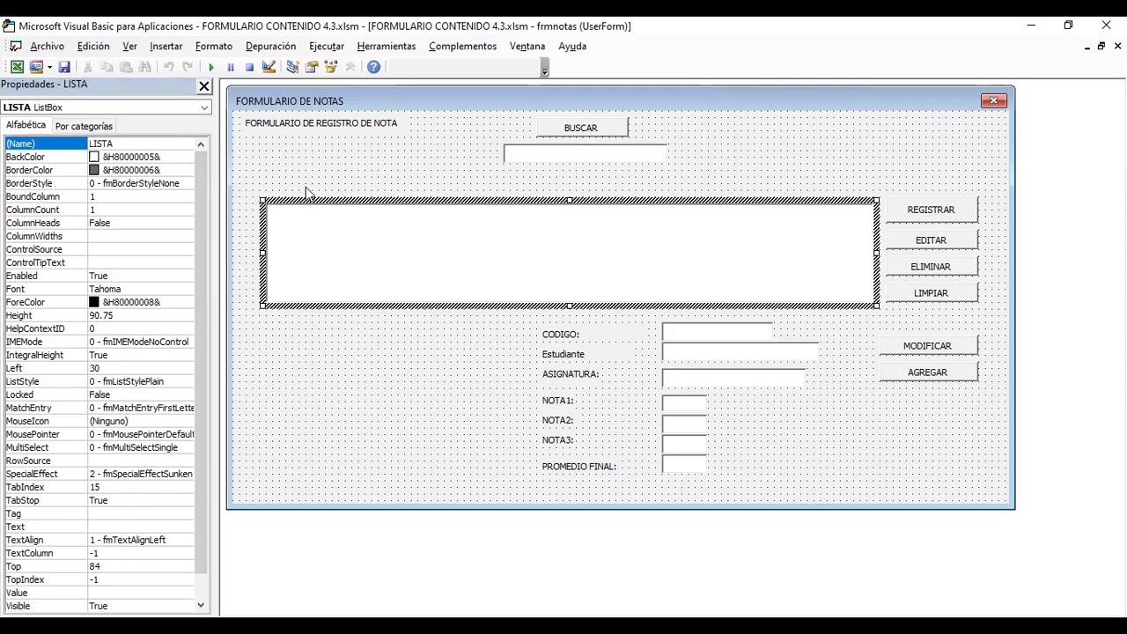
Set LISTA's BorderColor to system colour &H80000002& and BorderStyle to 1 - fmBorderStyleSingle.
{"action": "left_click", "coordinate": [128, 169]}
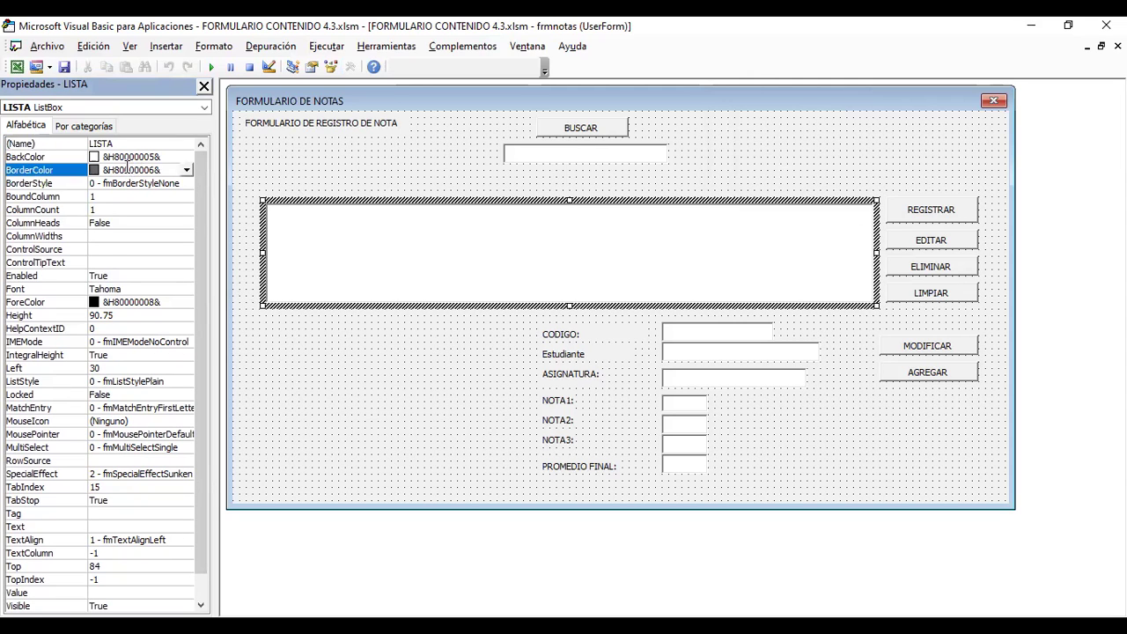
{"action": "left_click", "coordinate": [186, 170]}
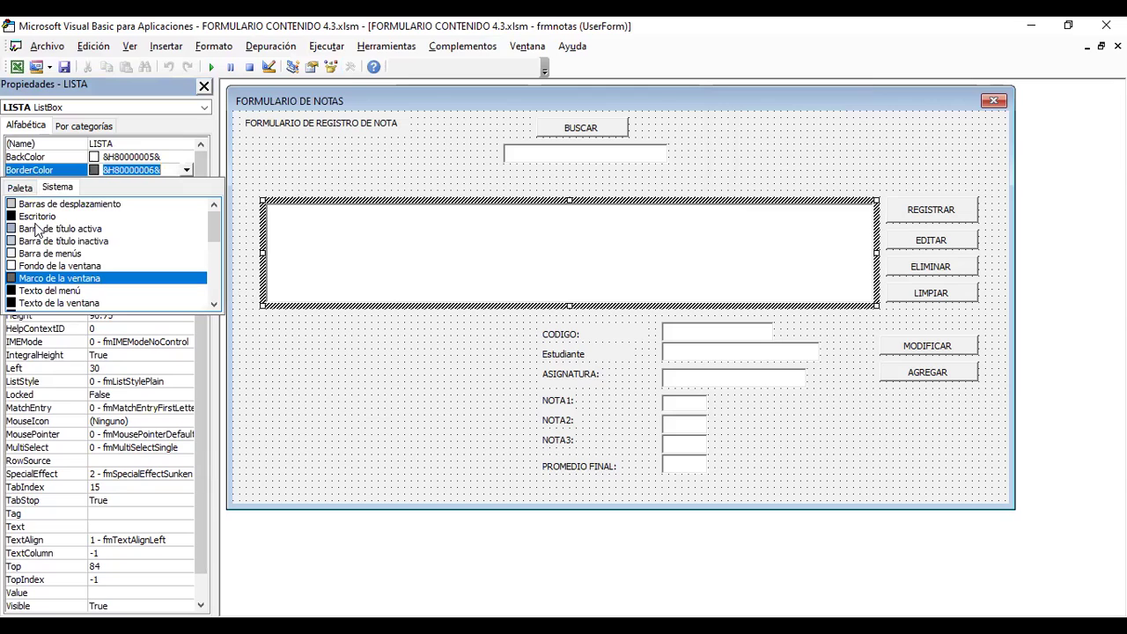
{"action": "left_click", "coordinate": [310, 174]}
{"action": "left_click", "coordinate": [324, 277]}
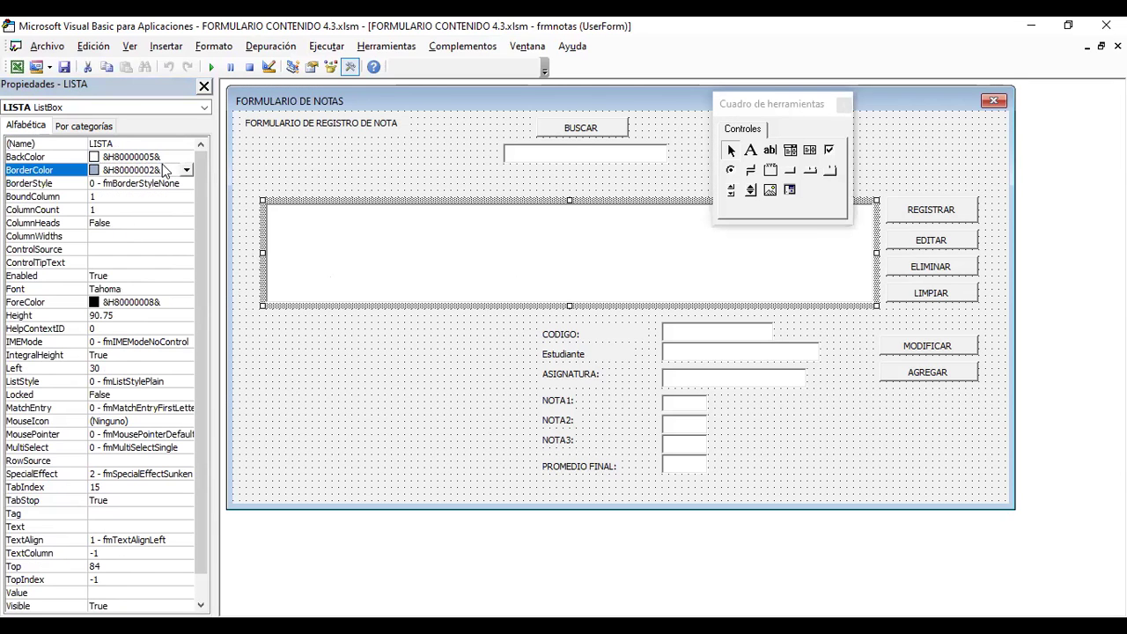
{"action": "left_click", "coordinate": [119, 183]}
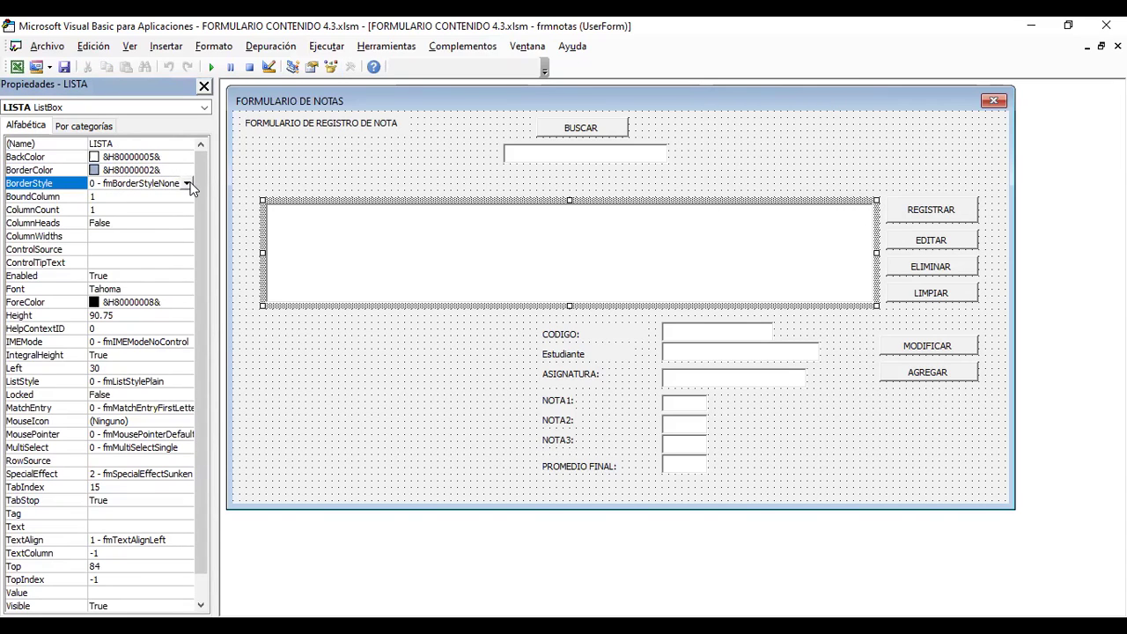
{"action": "left_click", "coordinate": [186, 183]}
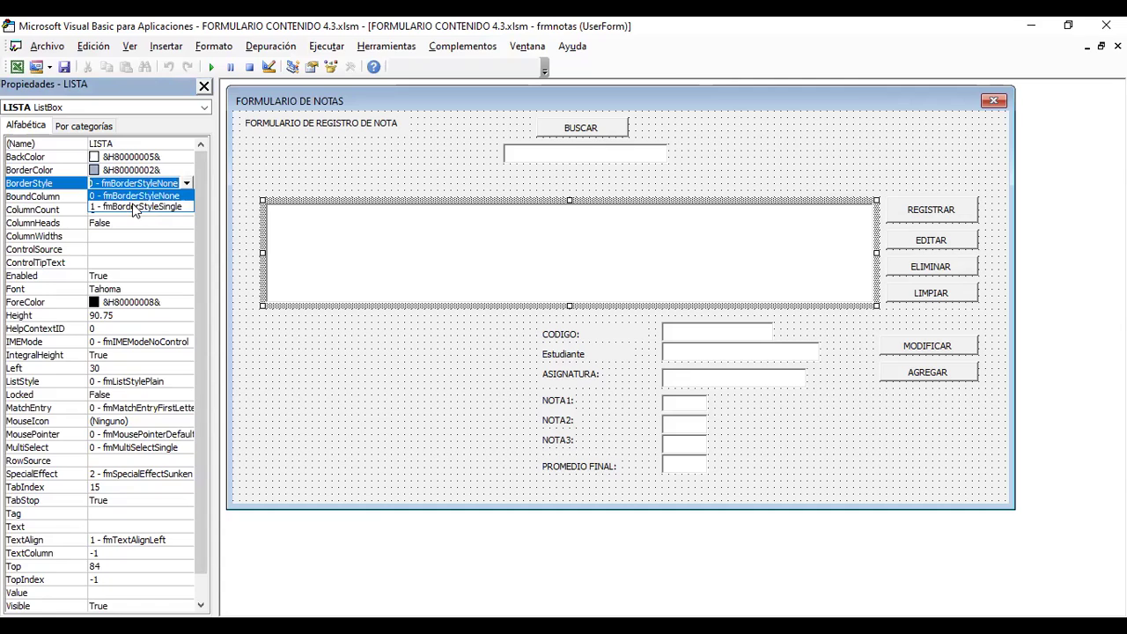
{"action": "left_click", "coordinate": [387, 177]}
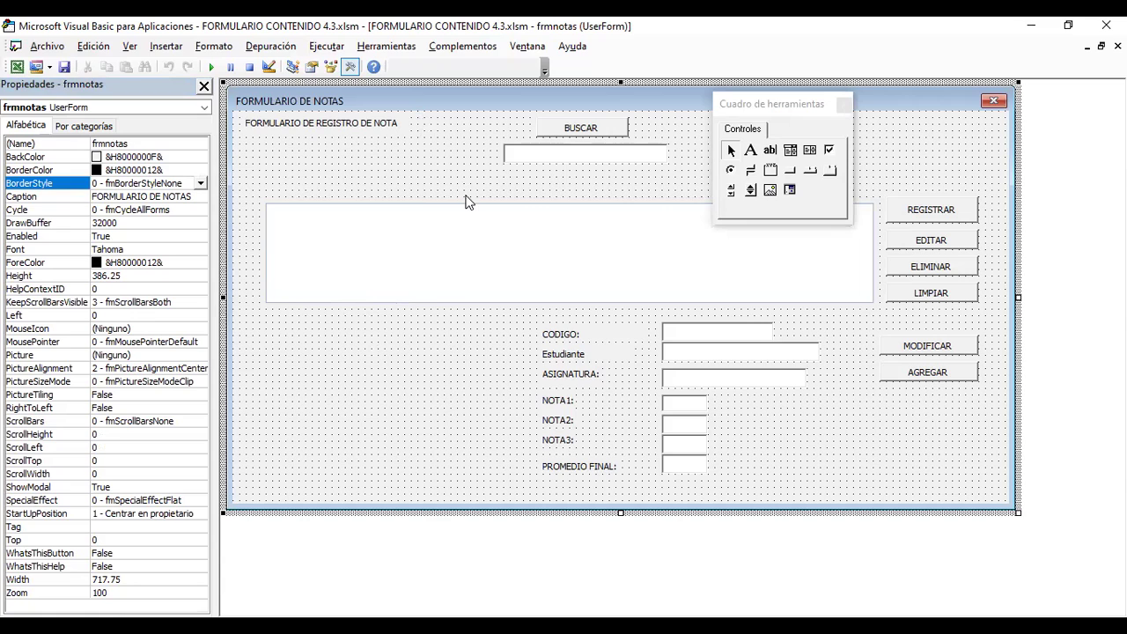
{"action": "left_click", "coordinate": [380, 239]}
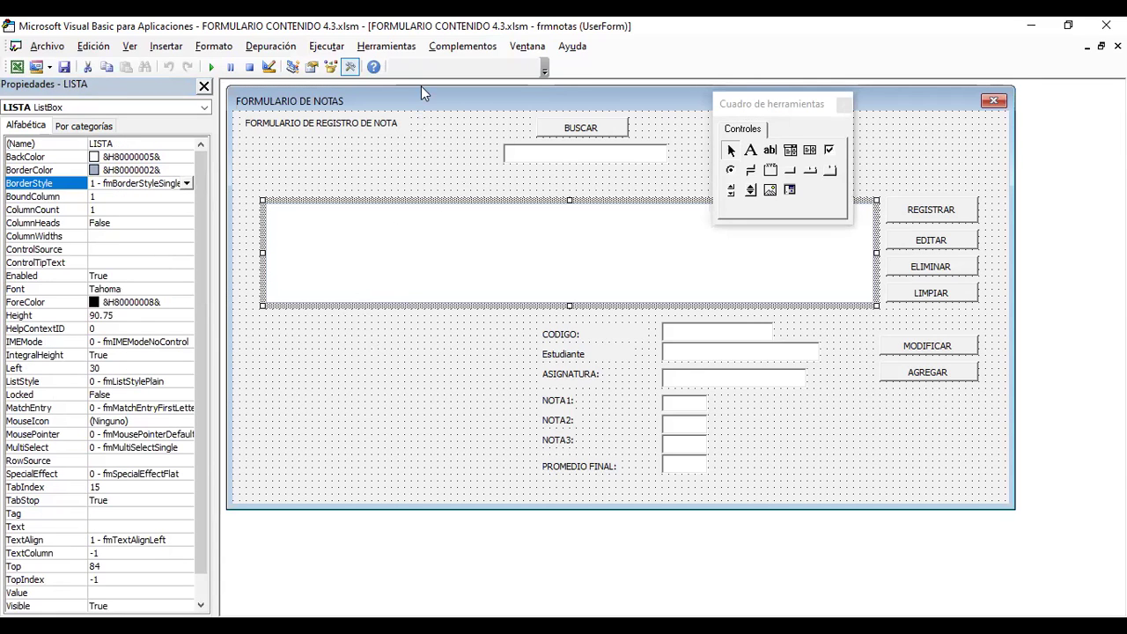
{"action": "left_click_drag", "start_coordinate": [775, 104], "coordinate": [445, 89]}
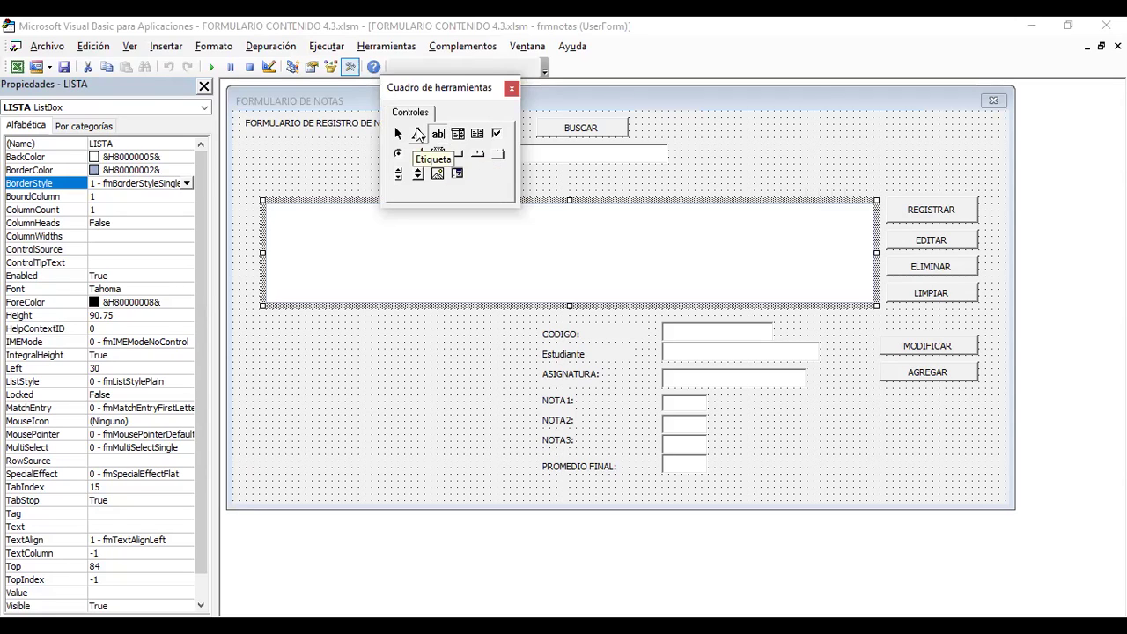
{"action": "left_click", "coordinate": [418, 134]}
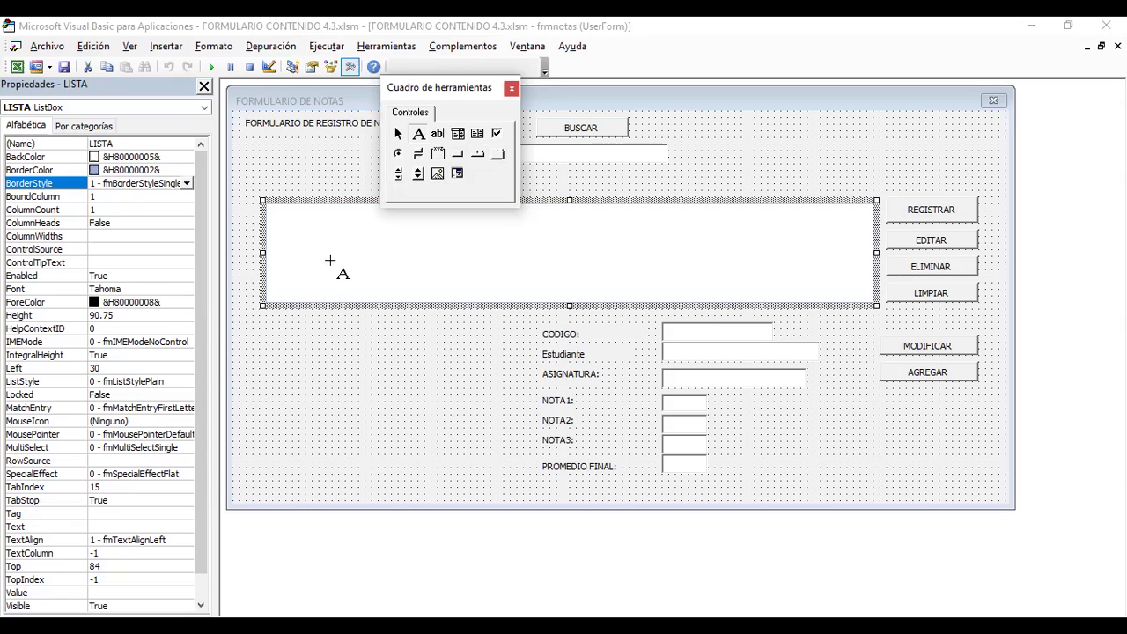
{"action": "left_click", "coordinate": [398, 135]}
{"action": "left_click", "coordinate": [623, 179]}
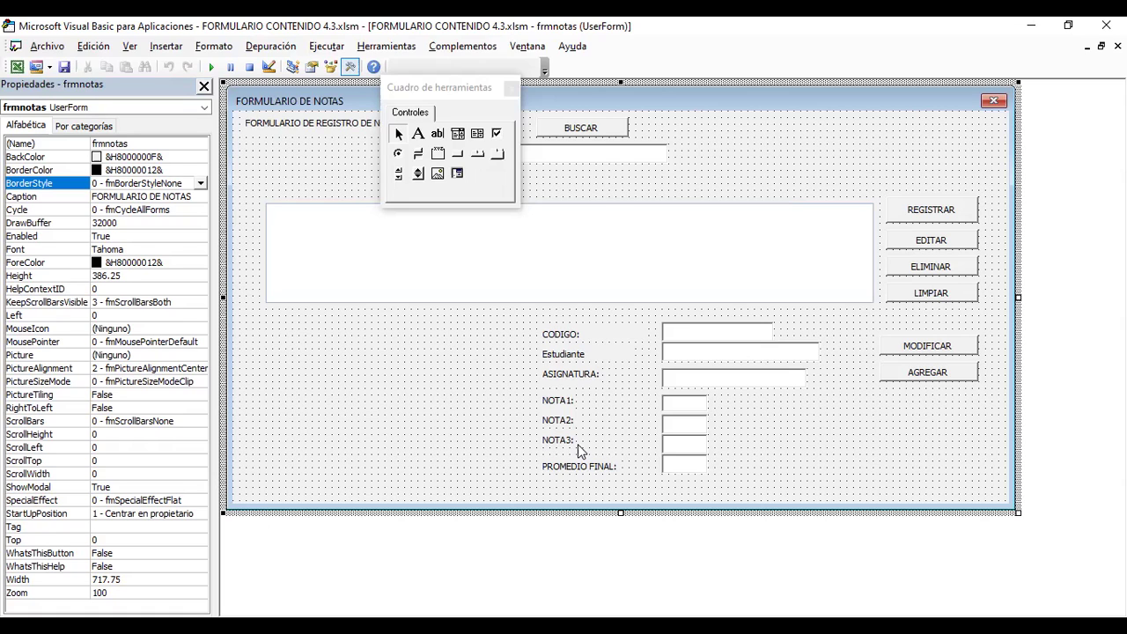
Launch FORMULARIO DE NOTAS from the REGISTRAR shape, review its record list, close it, and return to VBA.
{"action": "key", "text": "F5"}
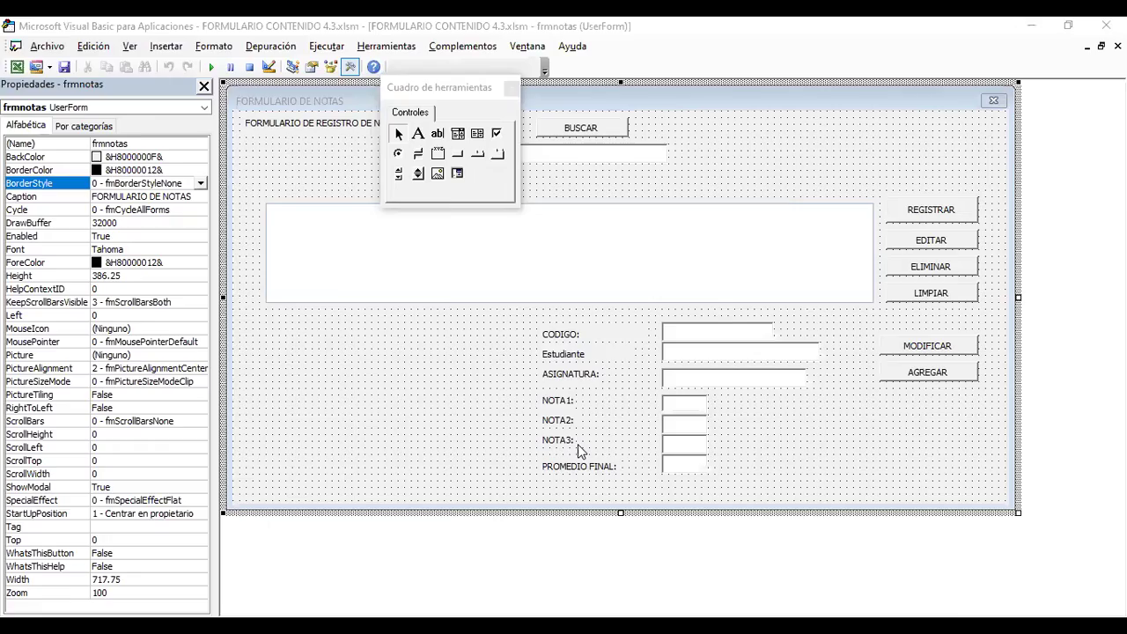
{"action": "key", "text": "alt+F11"}
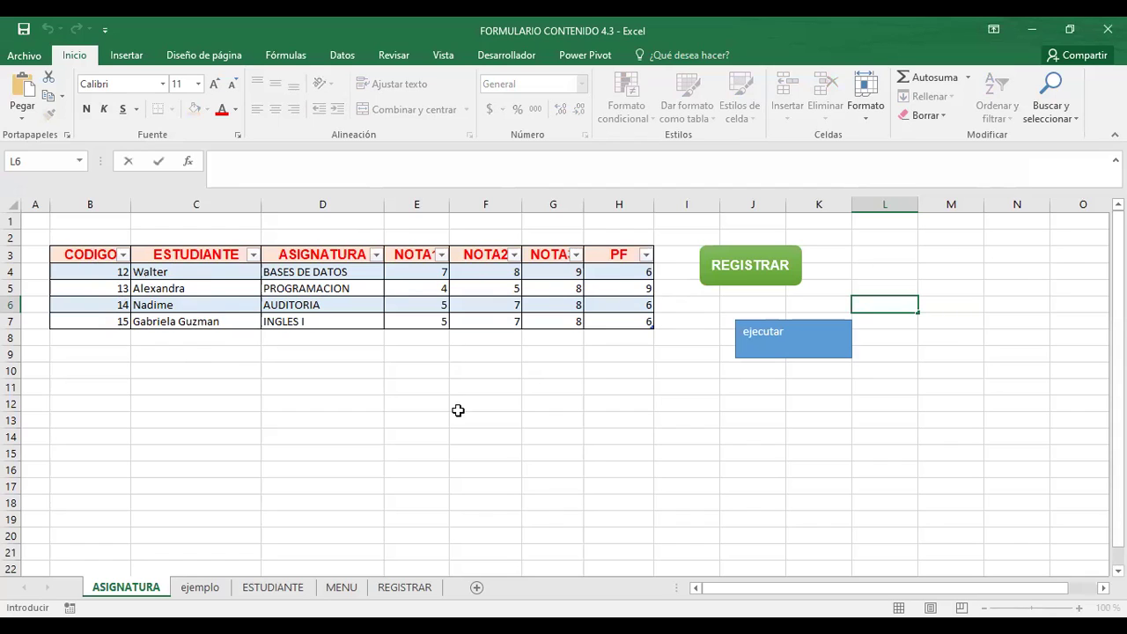
{"action": "left_click", "coordinate": [741, 269]}
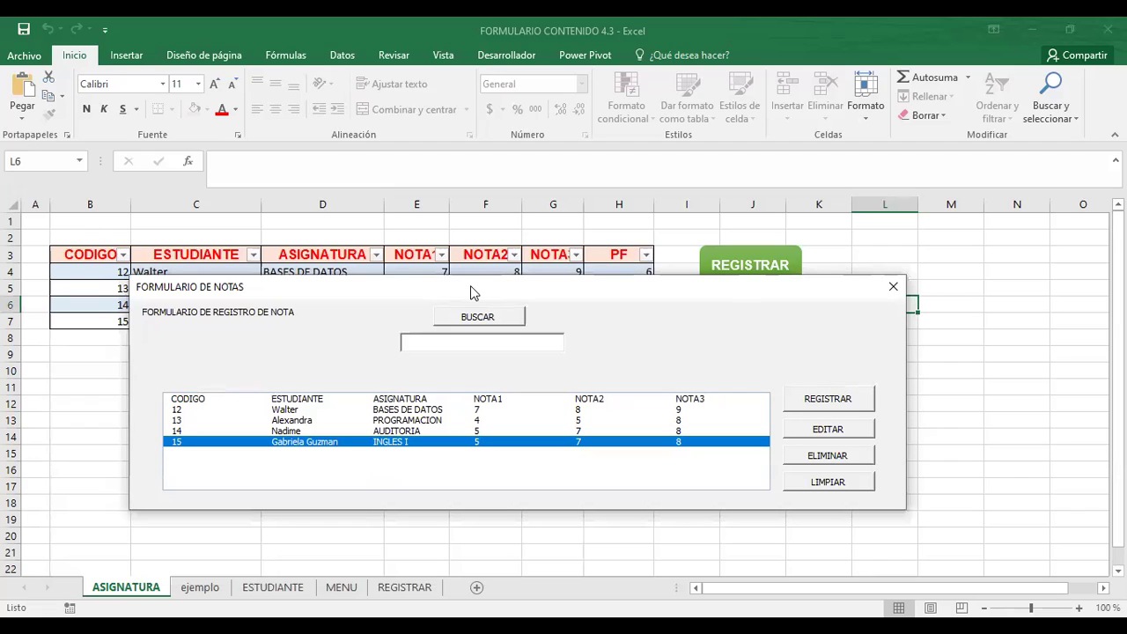
{"action": "left_click", "coordinate": [892, 289]}
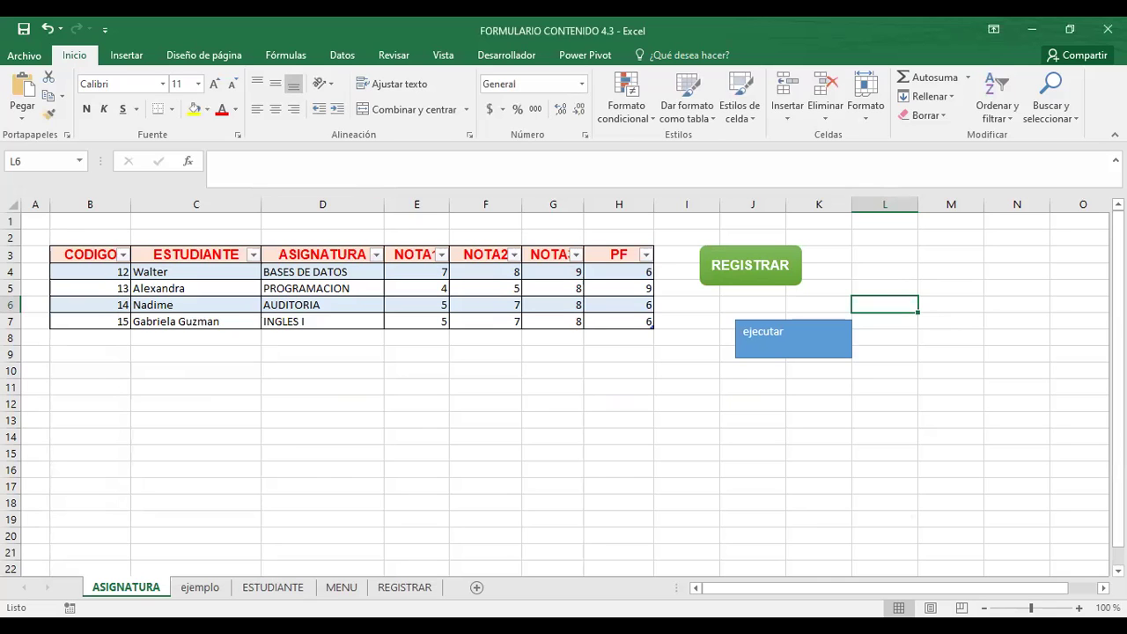
{"action": "key", "text": "alt+F11"}
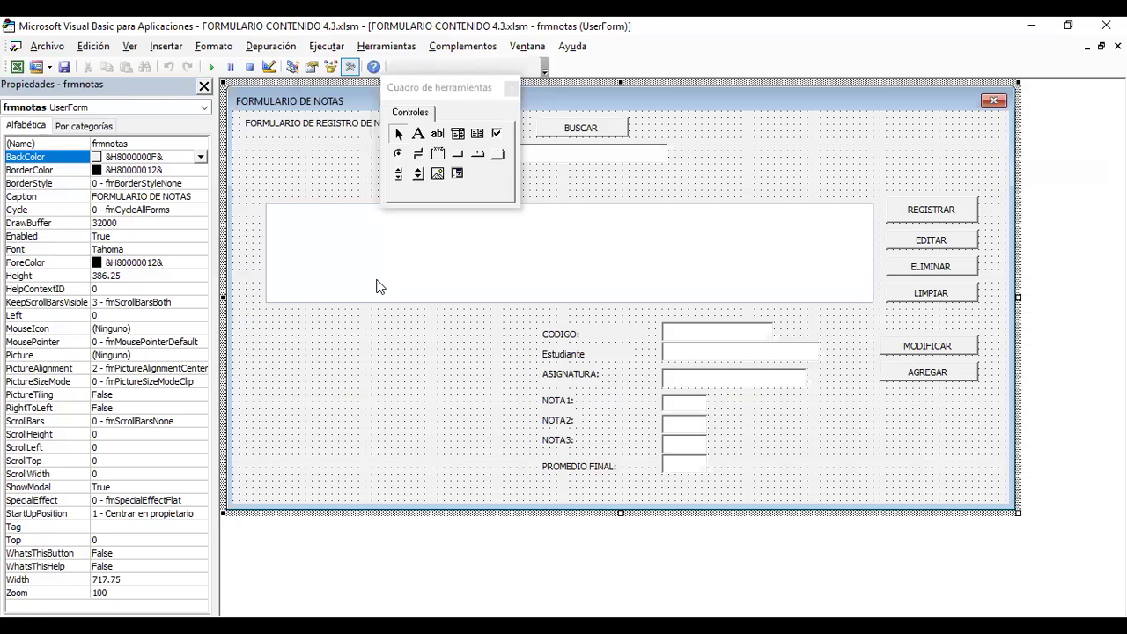
Select the LISTA list box, then the BUSCAR button, whose Properties show the name cmdbuscar.
{"action": "left_click", "coordinate": [376, 284]}
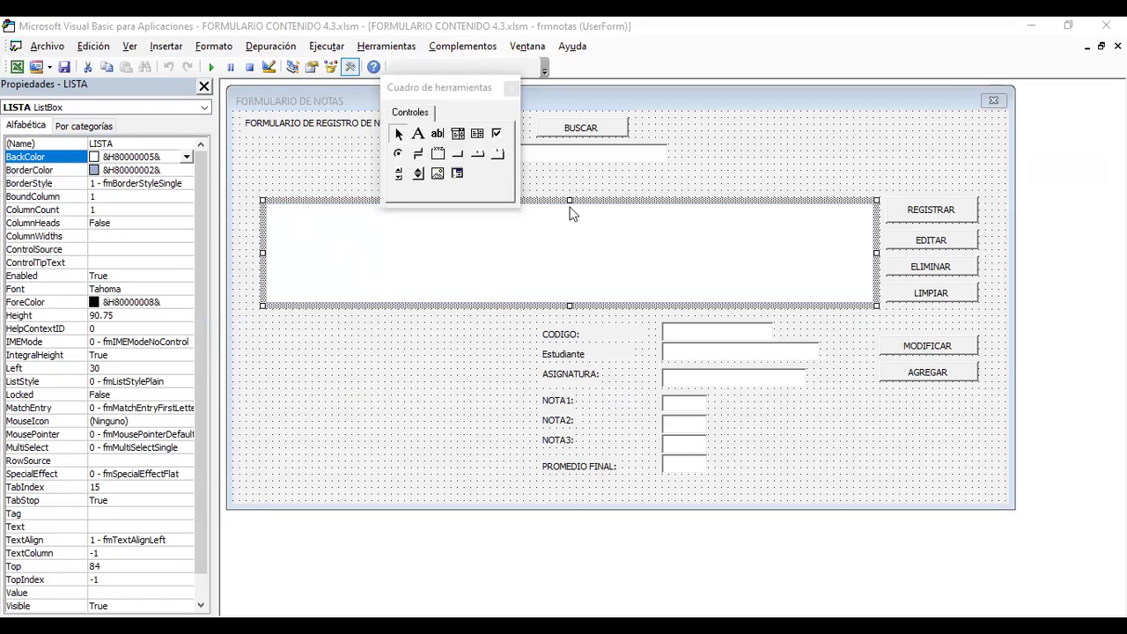
{"action": "left_click", "coordinate": [615, 132]}
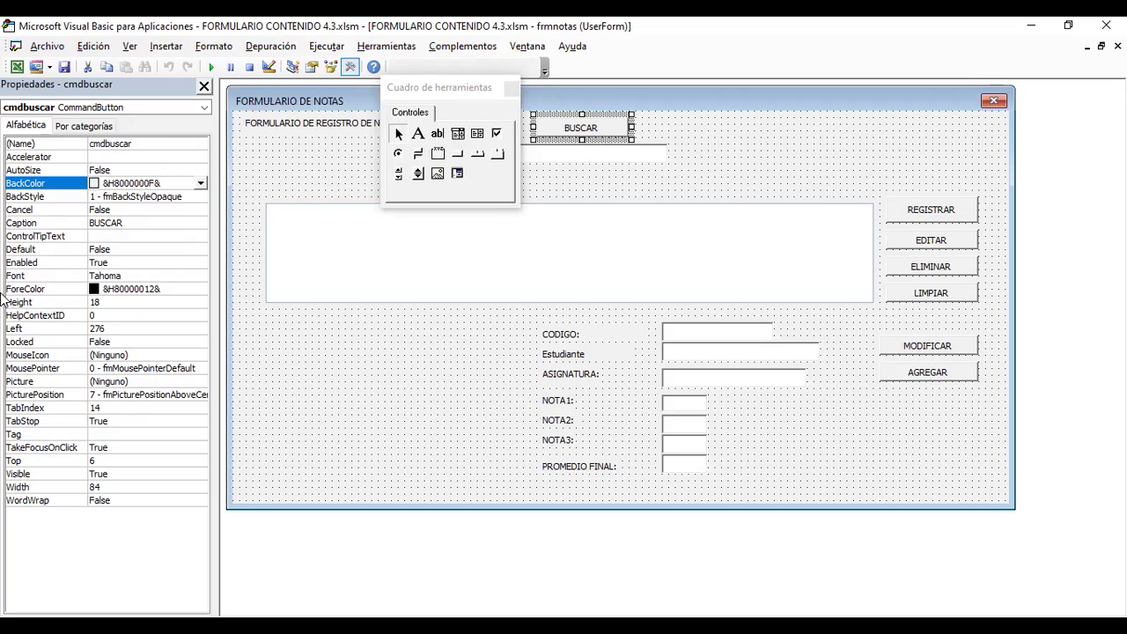
Move the Toolbox to the form's lower left and select the search box below BUSCAR, named txtbuscar.
{"action": "left_click", "coordinate": [128, 146]}
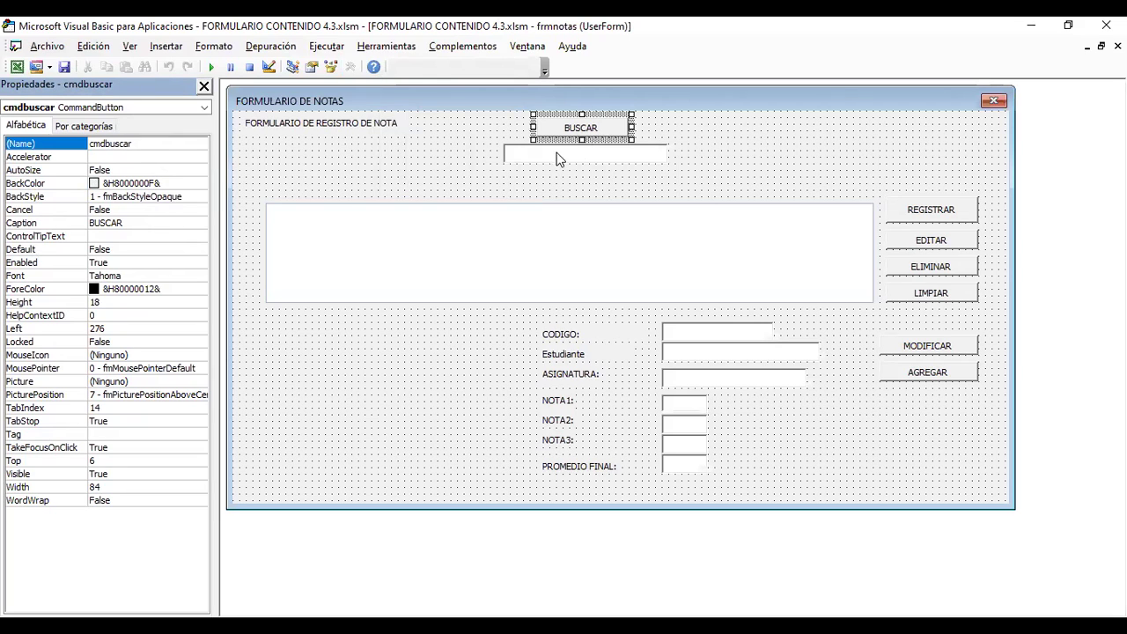
{"action": "left_click", "coordinate": [710, 131]}
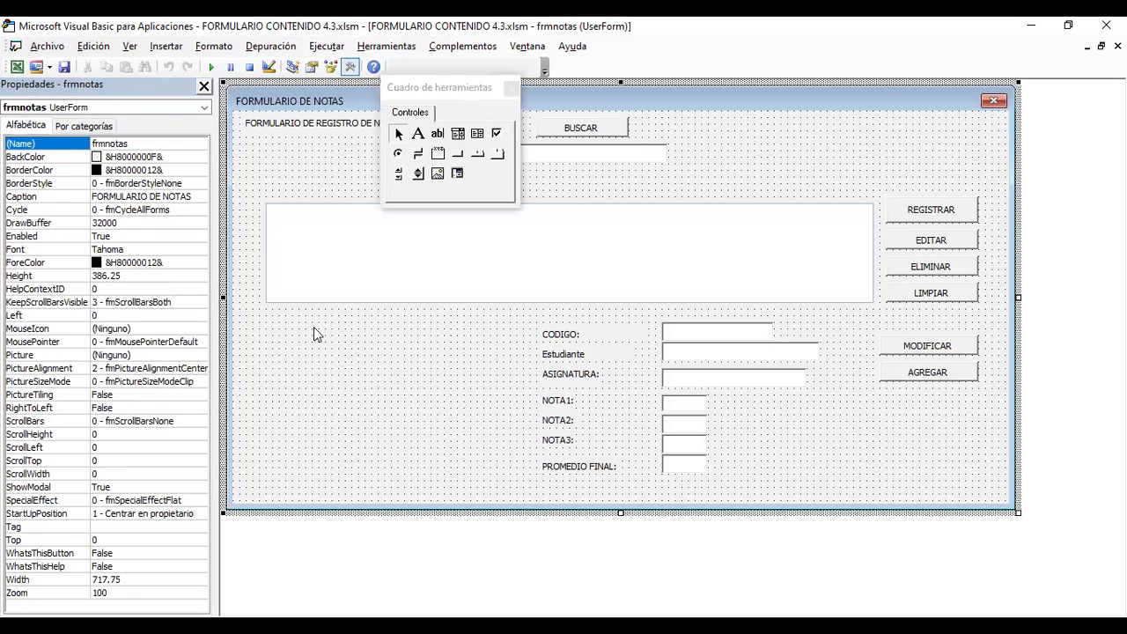
{"action": "left_click_drag", "start_coordinate": [434, 86], "coordinate": [314, 327]}
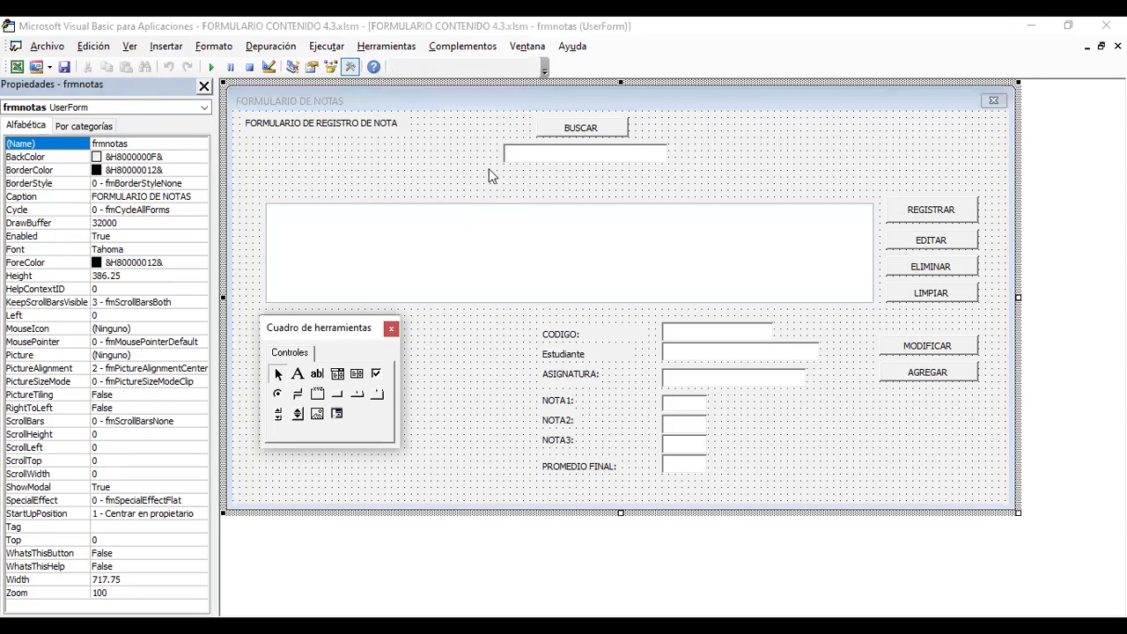
{"action": "left_click", "coordinate": [542, 155]}
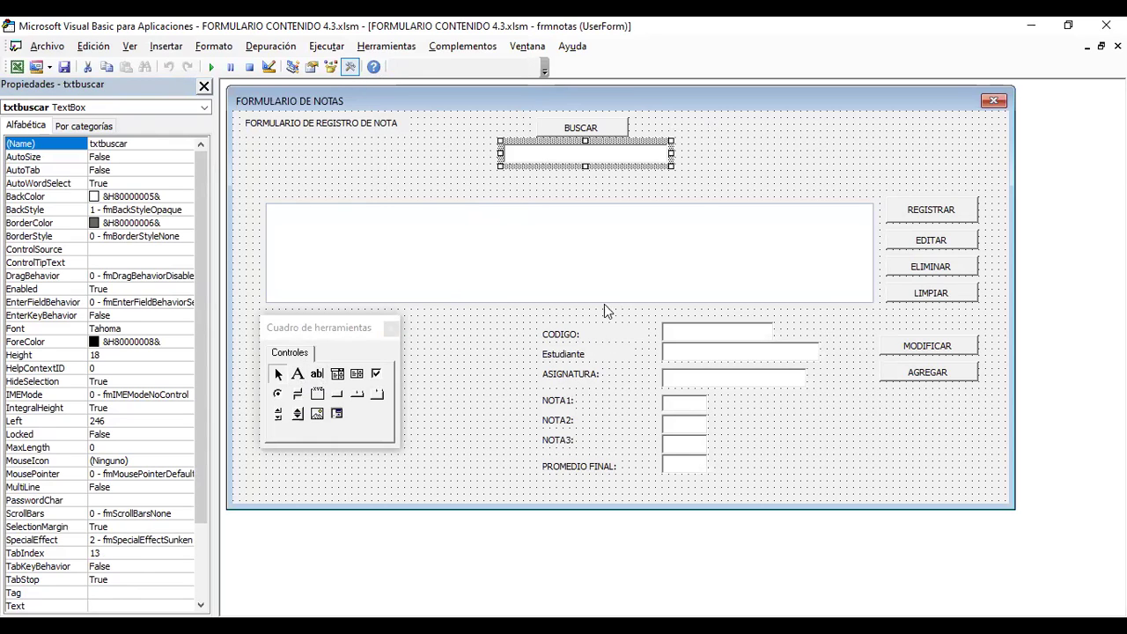
{"action": "left_click", "coordinate": [546, 337]}
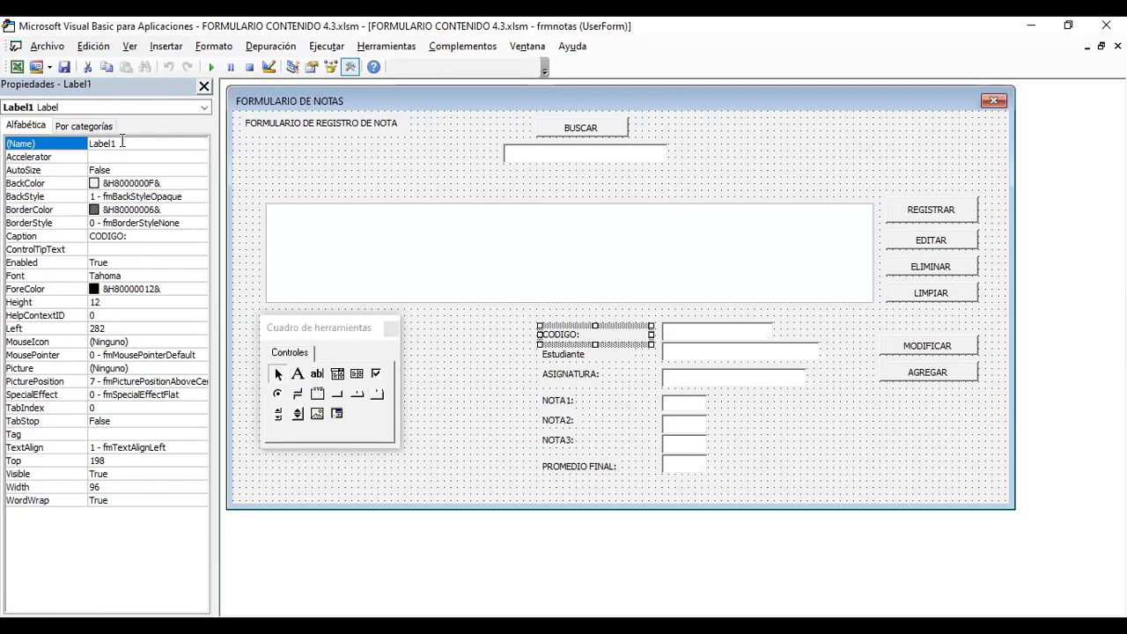
{"action": "left_click", "coordinate": [568, 361]}
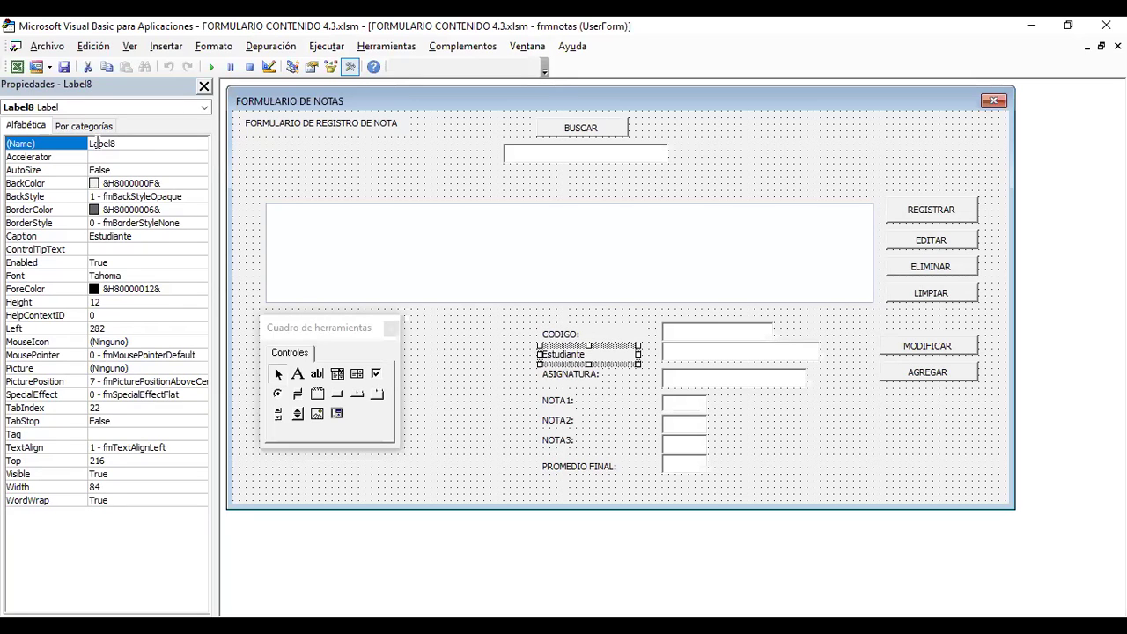
{"action": "left_click", "coordinate": [340, 131]}
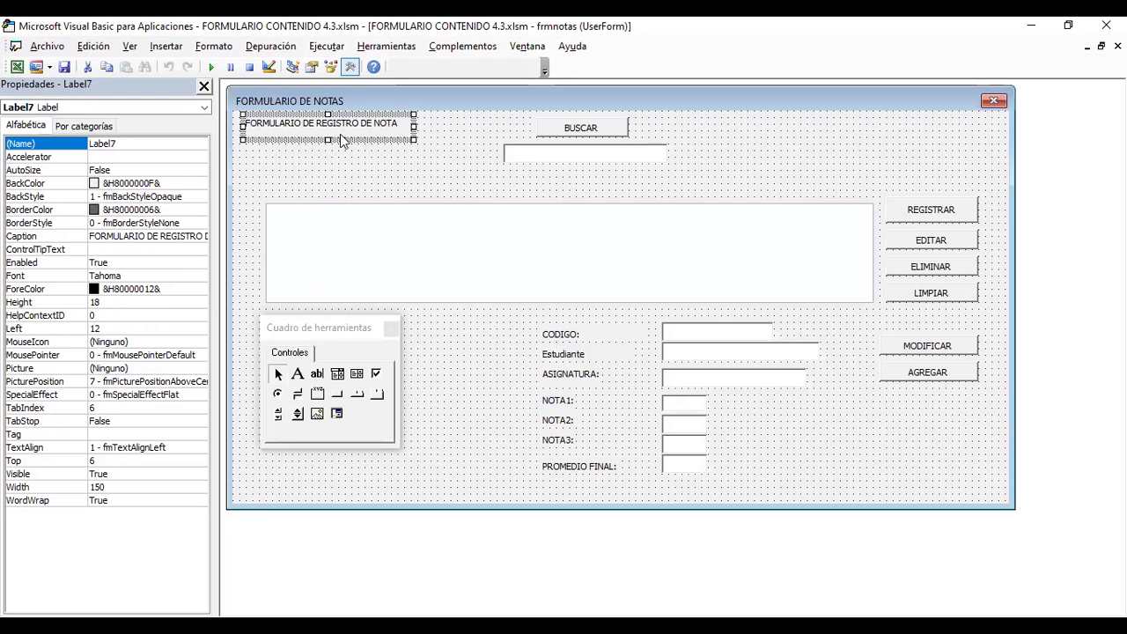
{"action": "left_click", "coordinate": [560, 406]}
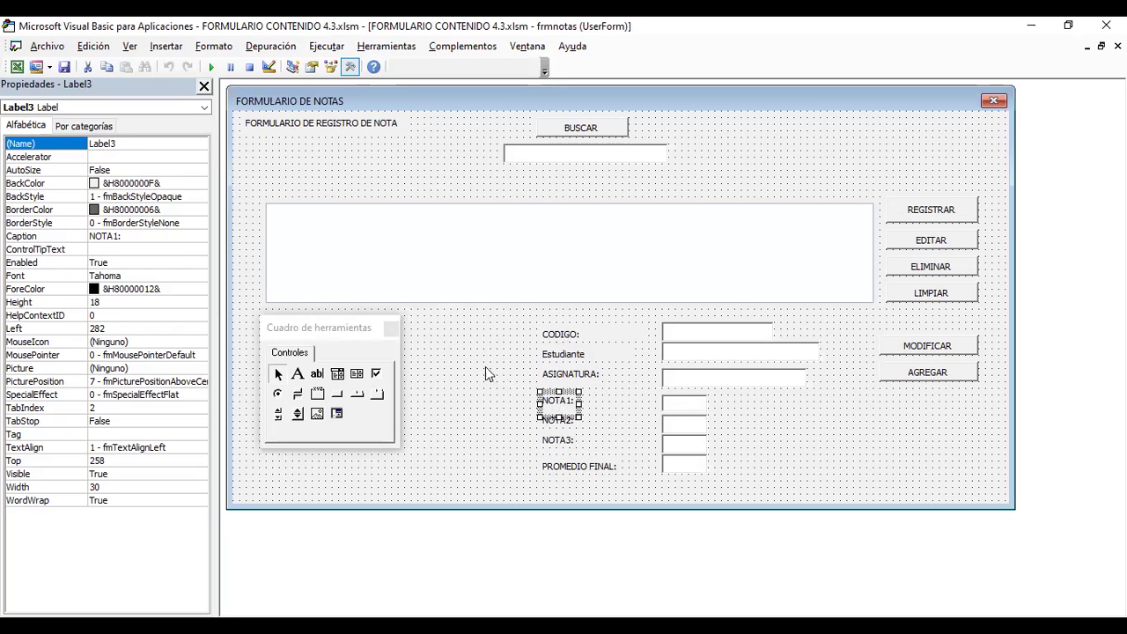
{"action": "left_click", "coordinate": [467, 336]}
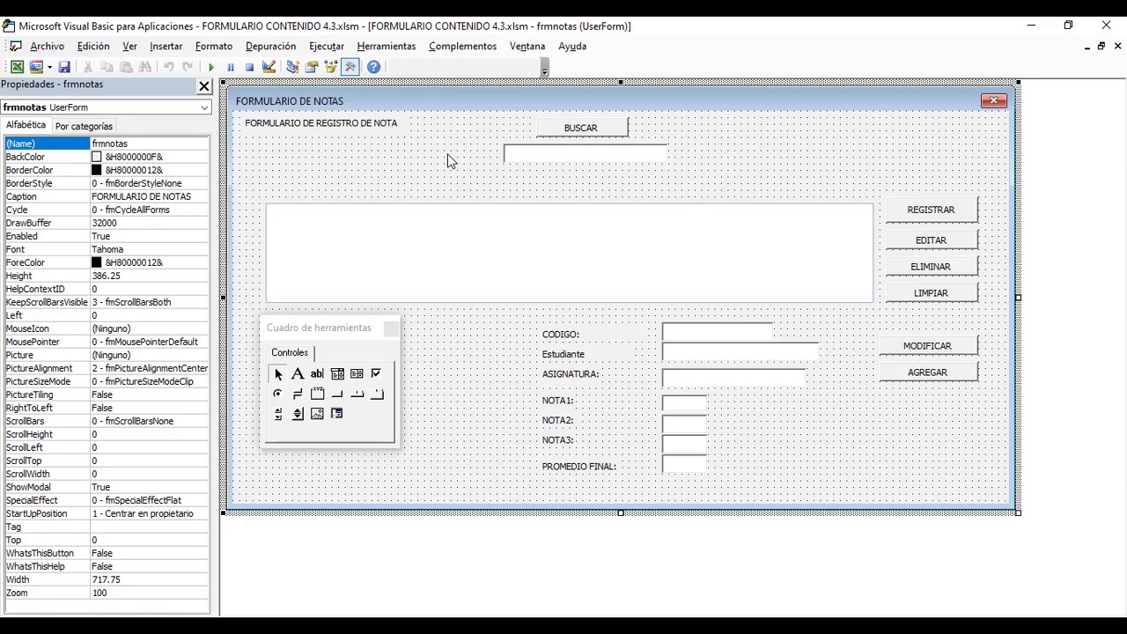
{"action": "left_click", "coordinate": [903, 216]}
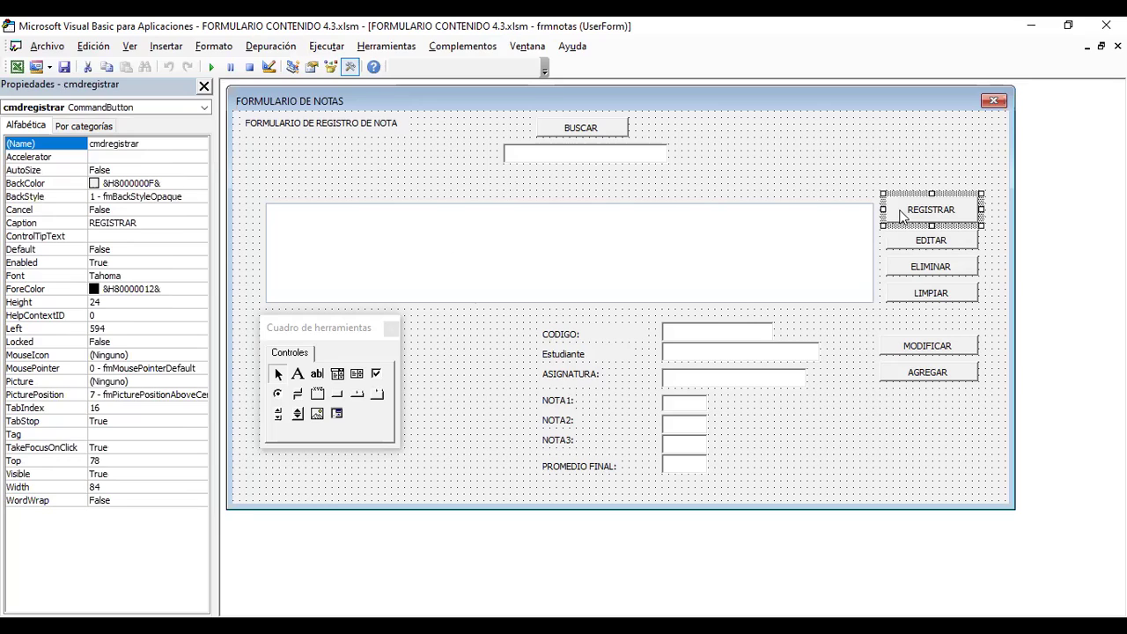
{"action": "left_click", "coordinate": [25, 145]}
{"action": "left_click", "coordinate": [135, 145]}
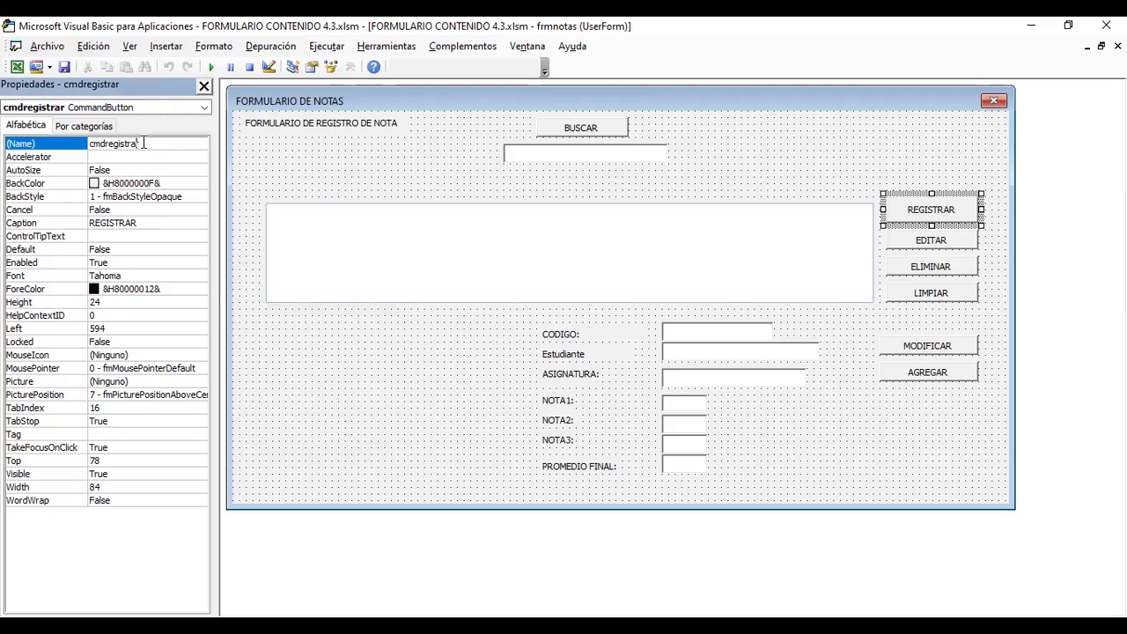
{"action": "left_click", "coordinate": [896, 242]}
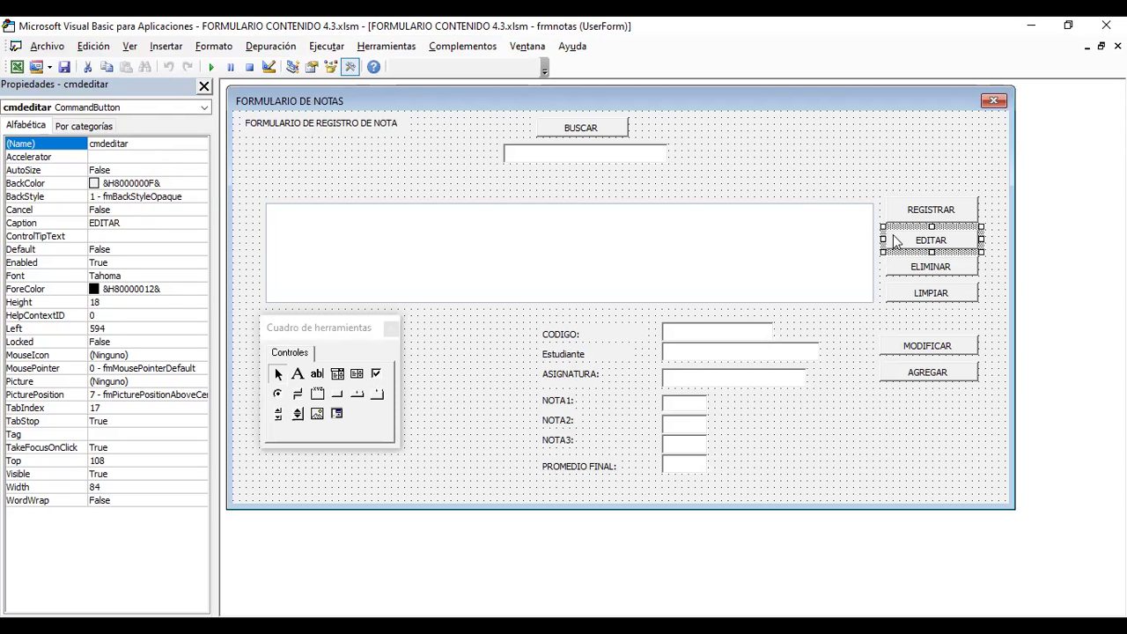
{"action": "left_click", "coordinate": [939, 266]}
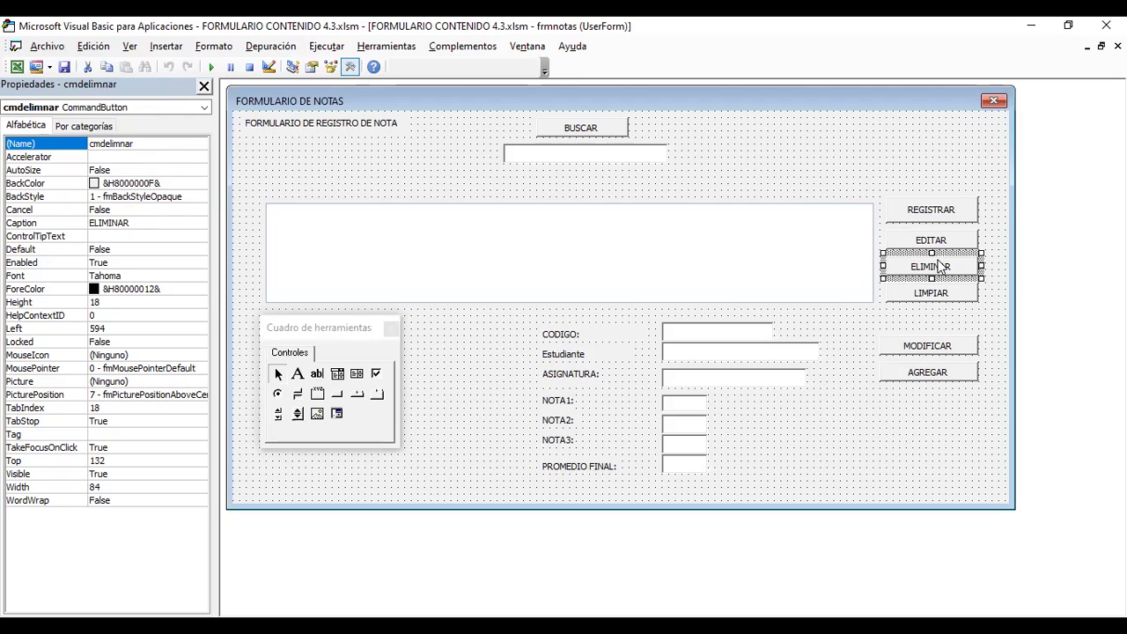
{"action": "left_click", "coordinate": [928, 302]}
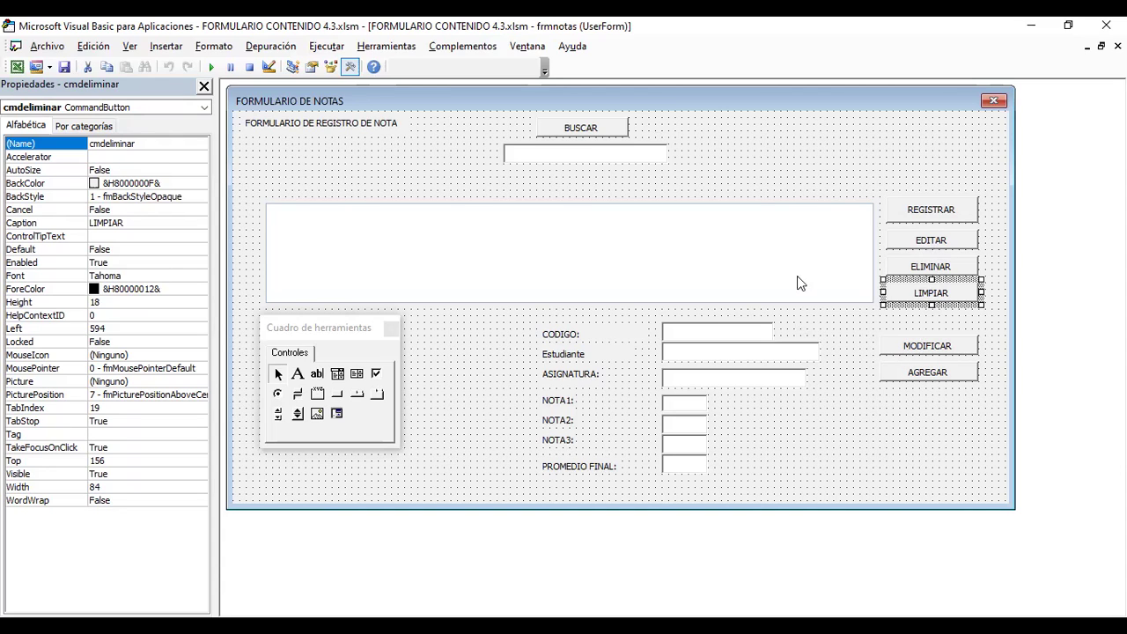
{"action": "left_click", "coordinate": [756, 168]}
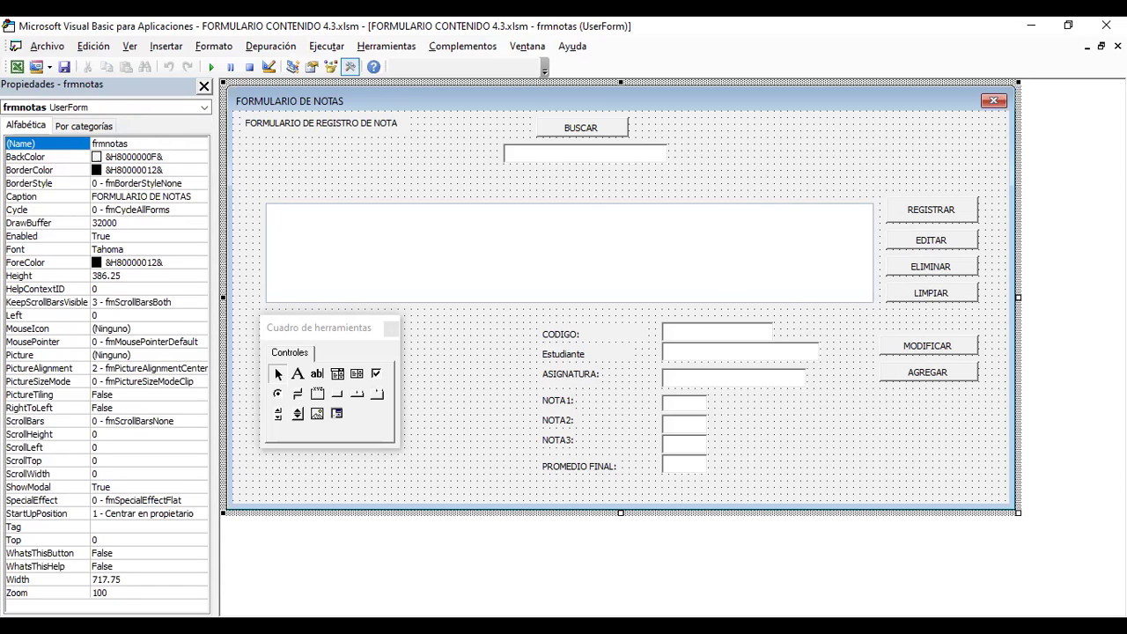
{"action": "left_click", "coordinate": [427, 252]}
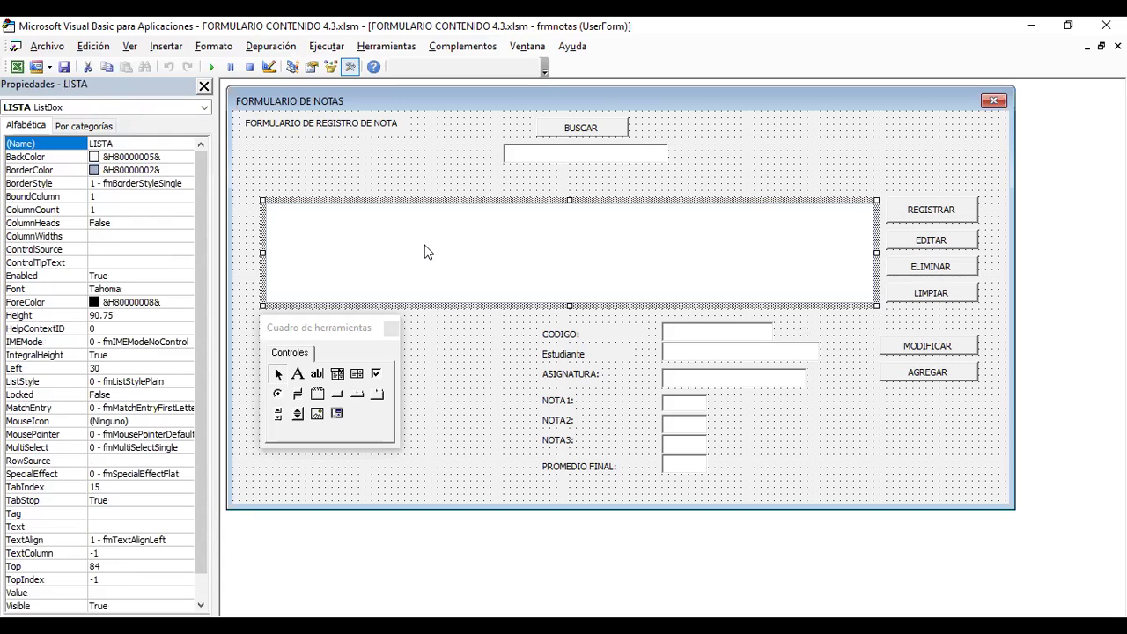
Open the LISTA_Click code and scroll through the form's procedures.
{"action": "double_click", "coordinate": [426, 252]}
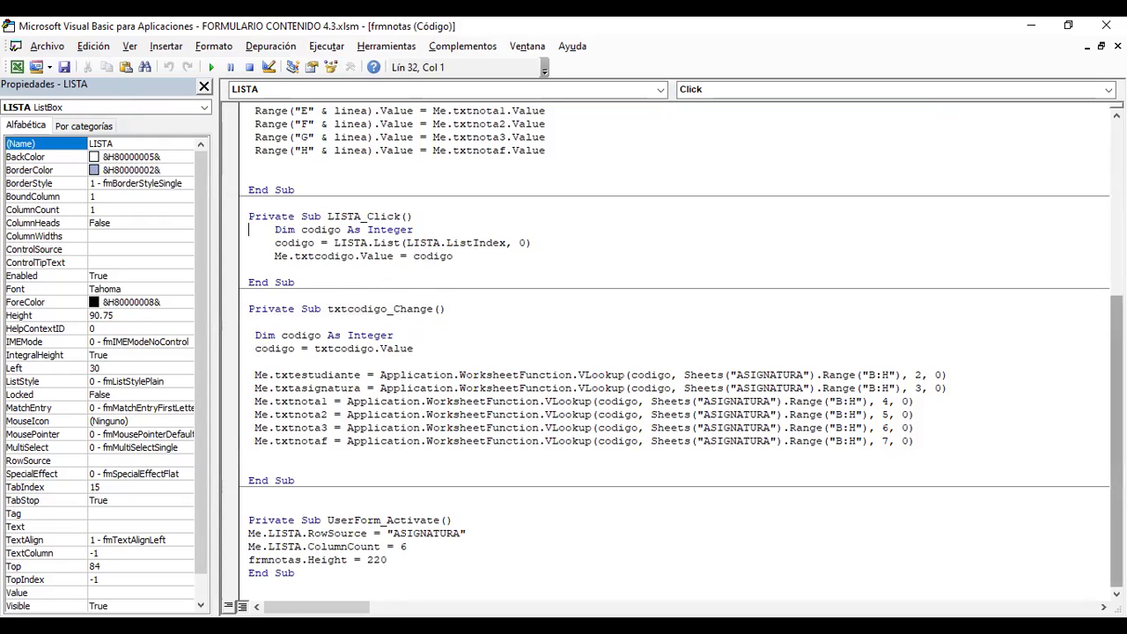
{"action": "scroll", "coordinate": [675, 343], "scroll_direction": "up", "scroll_amount": 4}
{"action": "scroll", "coordinate": [675, 343], "scroll_direction": "up", "scroll_amount": 3}
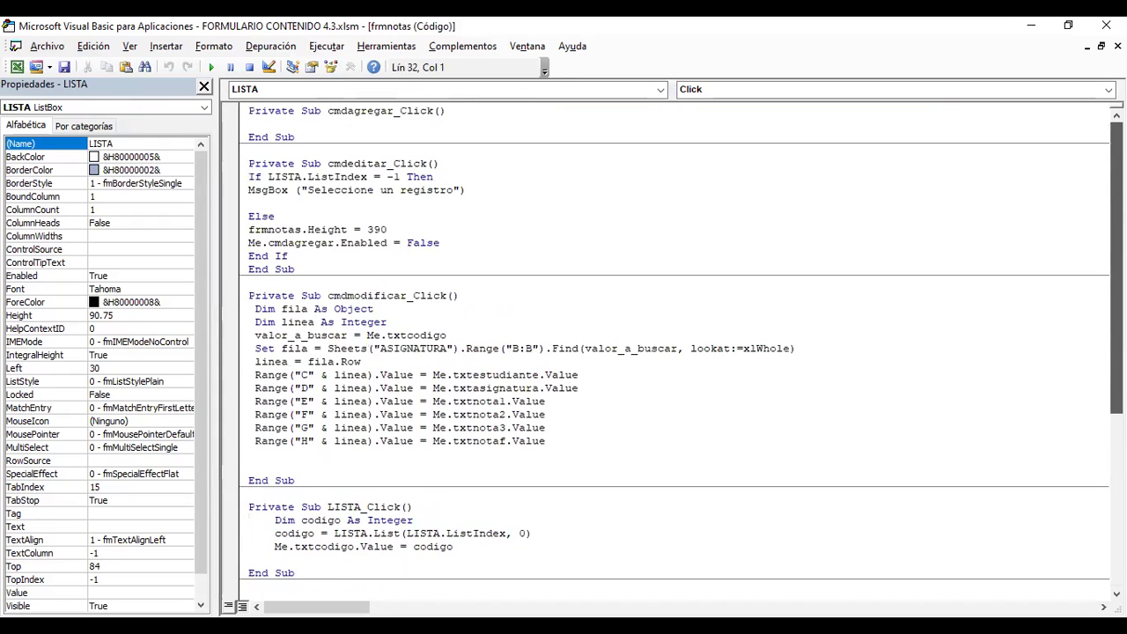
{"action": "scroll", "coordinate": [675, 343], "scroll_direction": "down", "scroll_amount": 2}
{"action": "scroll", "coordinate": [675, 344], "scroll_direction": "down", "scroll_amount": 1}
{"action": "scroll", "coordinate": [674, 344], "scroll_direction": "down", "scroll_amount": 2}
{"action": "scroll", "coordinate": [674, 343], "scroll_direction": "down", "scroll_amount": 3}
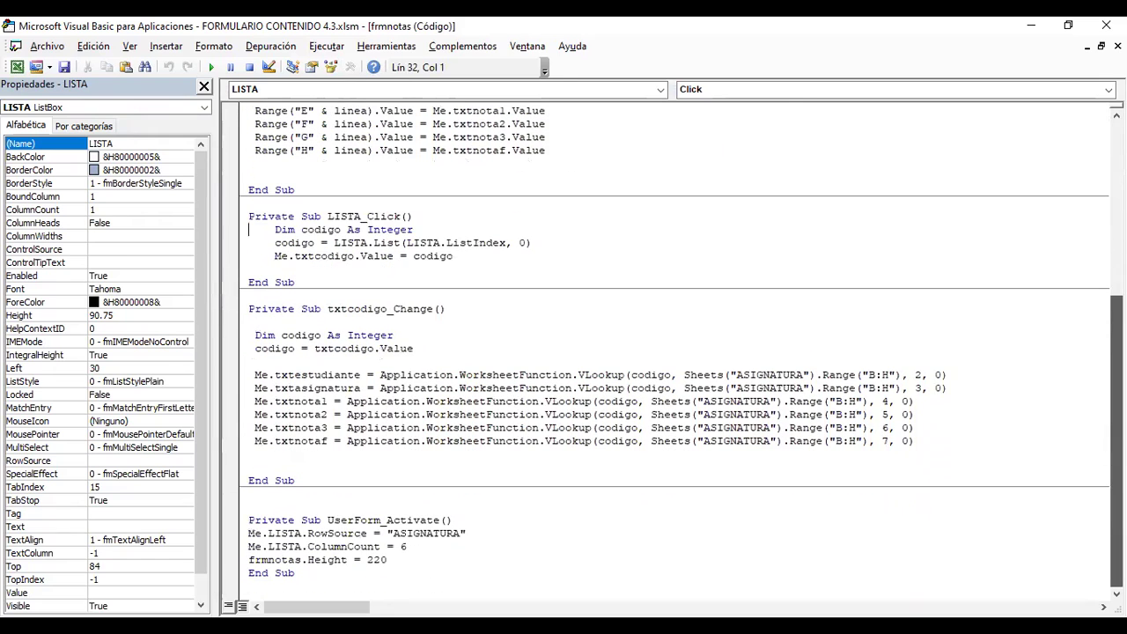
{"action": "scroll", "coordinate": [609, 171], "scroll_direction": "up", "scroll_amount": 3}
{"action": "scroll", "coordinate": [609, 171], "scroll_direction": "up", "scroll_amount": 4}
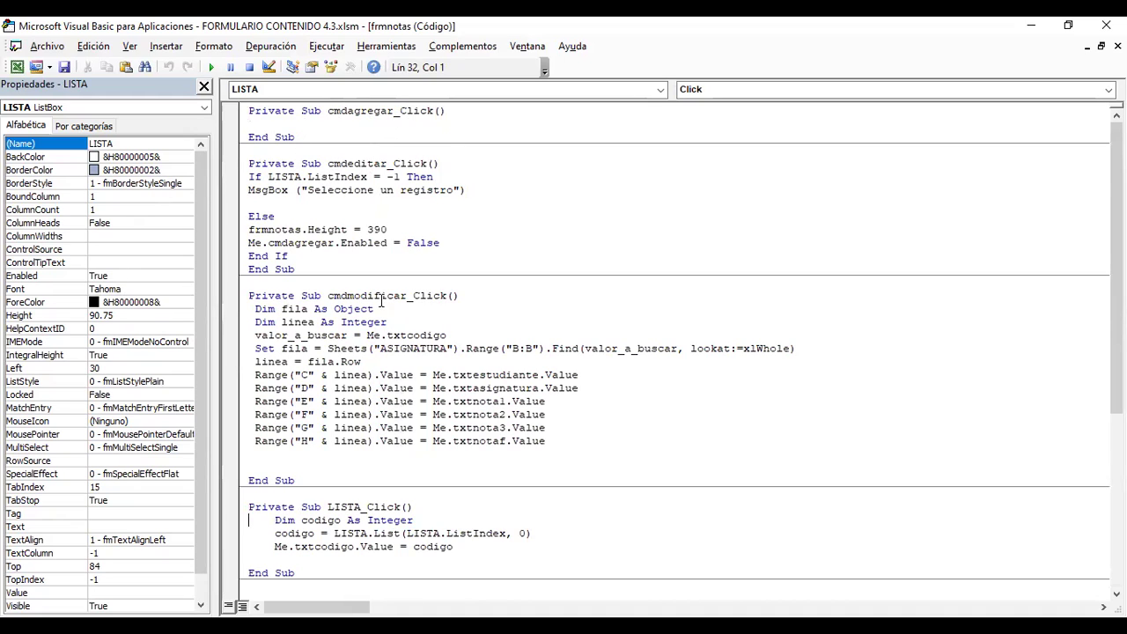
{"action": "scroll", "coordinate": [497, 418], "scroll_direction": "down", "scroll_amount": 2}
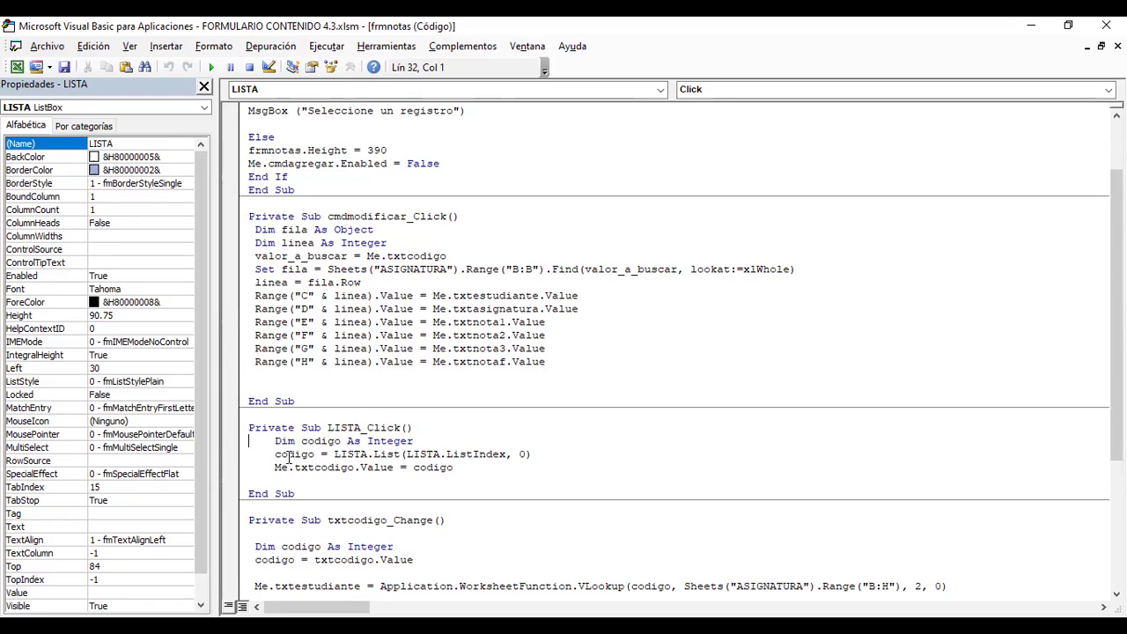
Examine the codigo line that assigns LISTA's List column 0 to txtcodigo.
{"action": "left_click", "coordinate": [340, 456]}
{"action": "left_click", "coordinate": [348, 454]}
{"action": "left_click", "coordinate": [376, 453]}
{"action": "left_click", "coordinate": [519, 454]}
{"action": "left_click", "coordinate": [327, 466]}
Close the code window and confirm the CODIGO field is named txtcodigo.
{"action": "left_click", "coordinate": [1118, 46]}
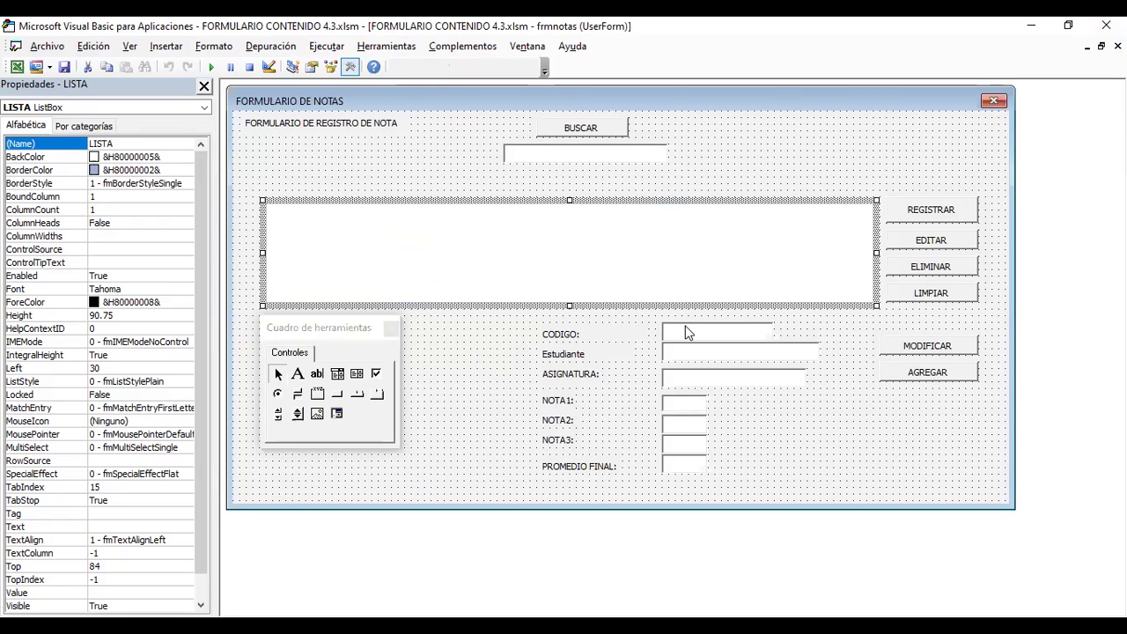
{"action": "left_click", "coordinate": [688, 332]}
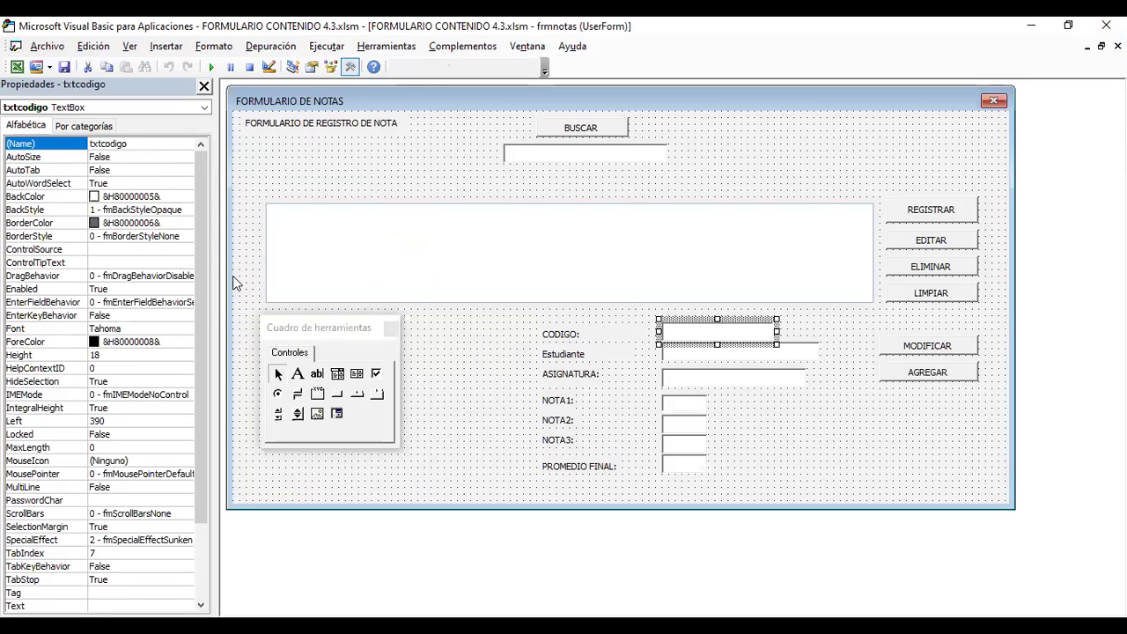
{"action": "left_click", "coordinate": [131, 143]}
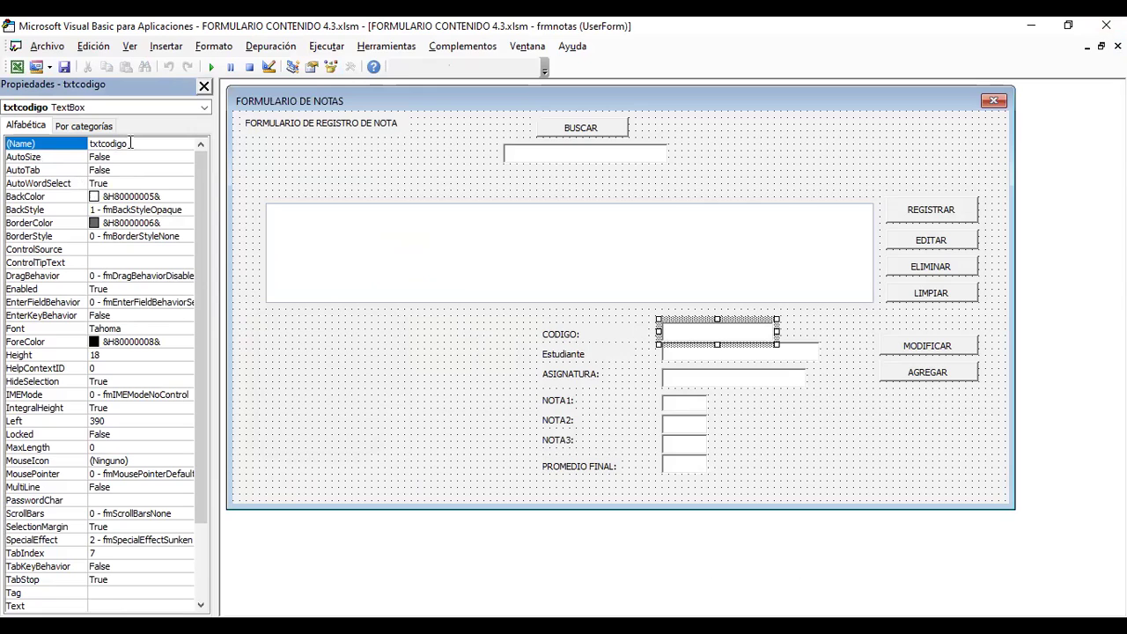
Read the names of the Estudiante, ASIGNATURA, NOTA1–NOTA3 and PROMEDIO FINAL fields, then select the list.
{"action": "left_click", "coordinate": [732, 356]}
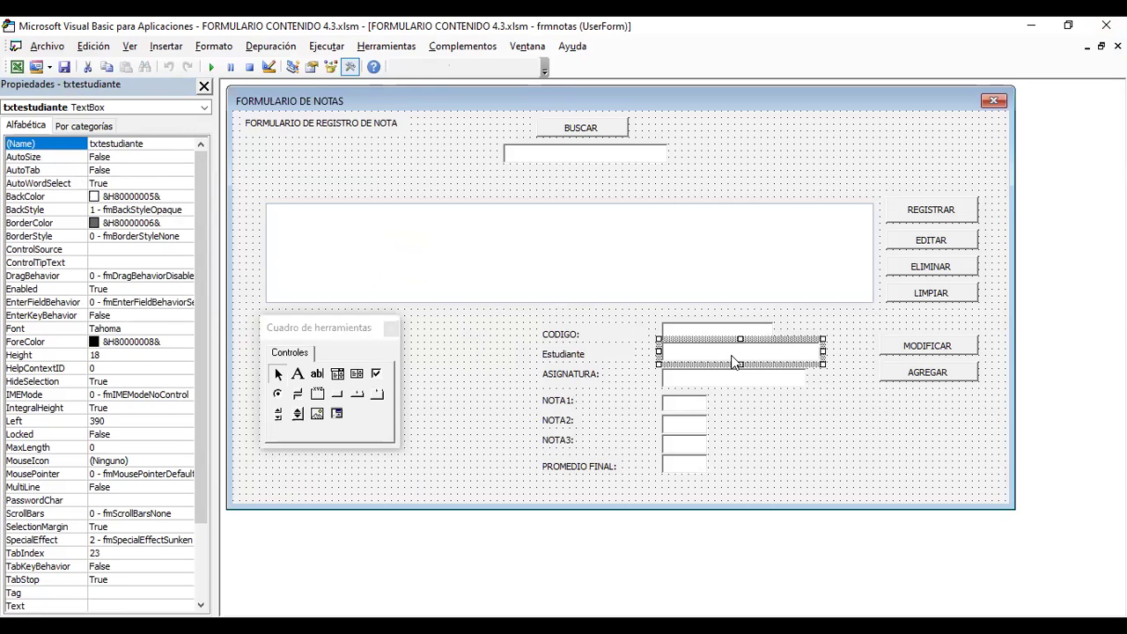
{"action": "left_click", "coordinate": [679, 386]}
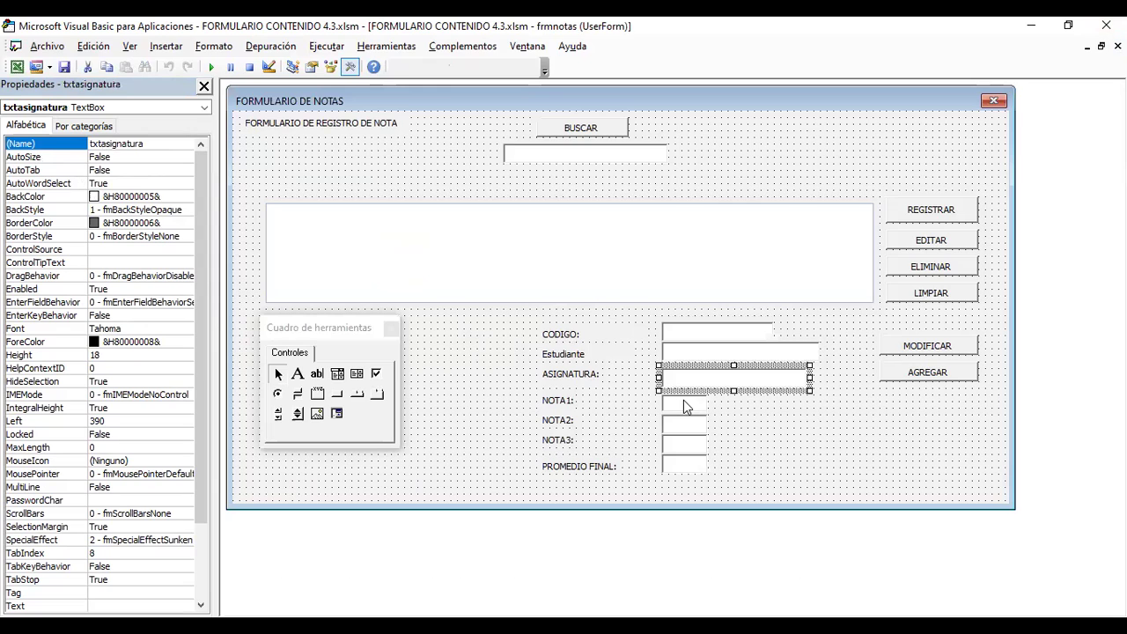
{"action": "left_click", "coordinate": [686, 406]}
{"action": "left_click", "coordinate": [687, 425]}
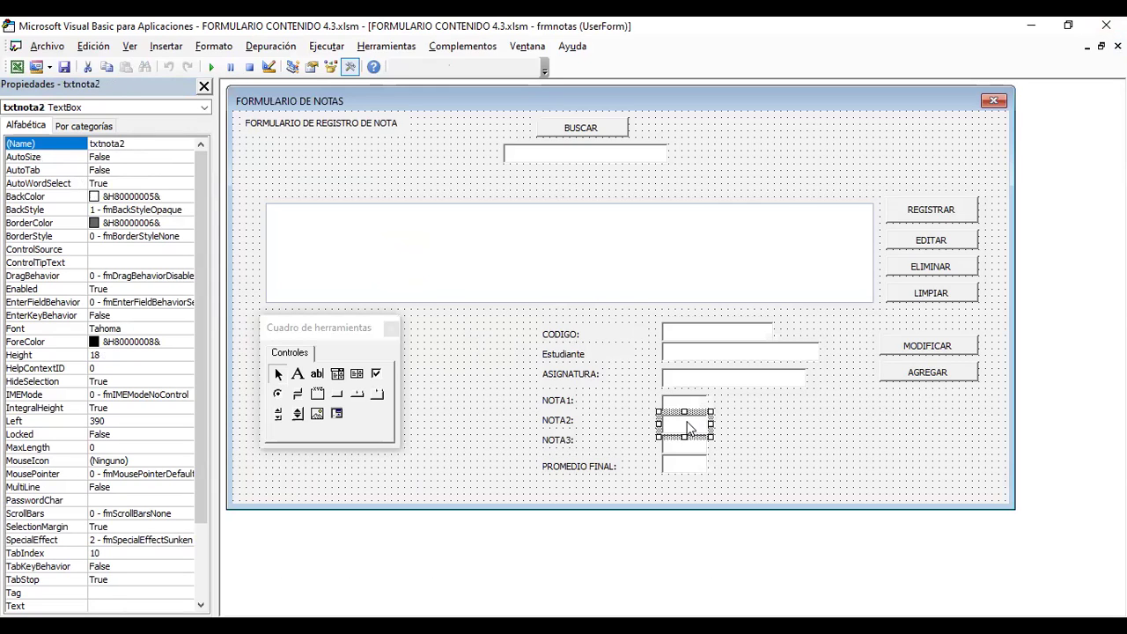
{"action": "left_click", "coordinate": [688, 445]}
{"action": "left_click", "coordinate": [684, 465]}
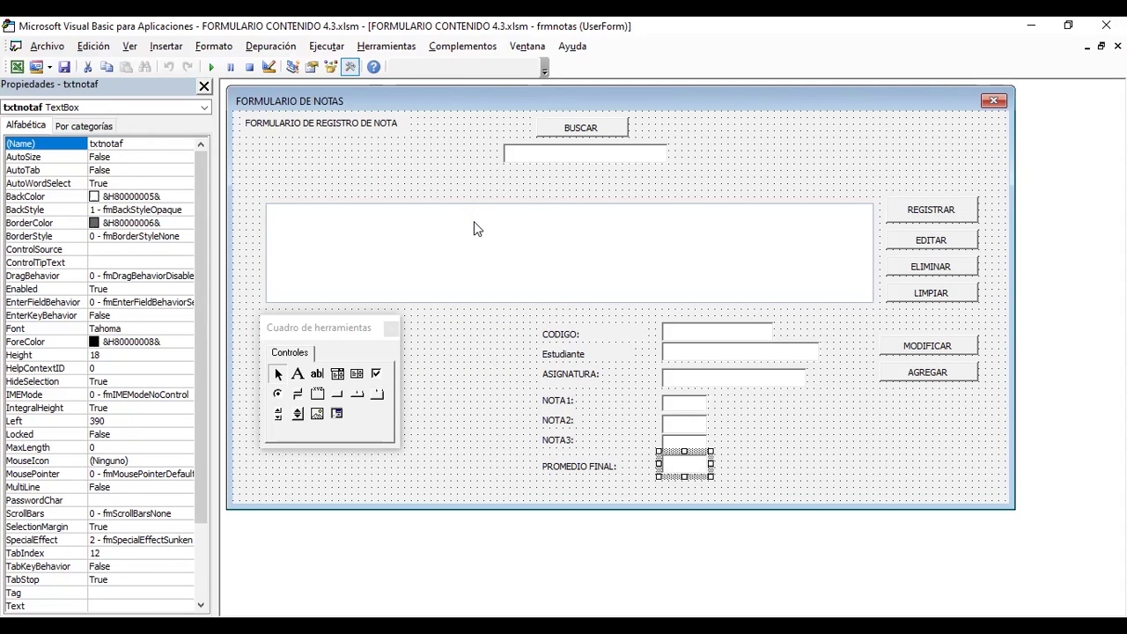
{"action": "left_click", "coordinate": [499, 243]}
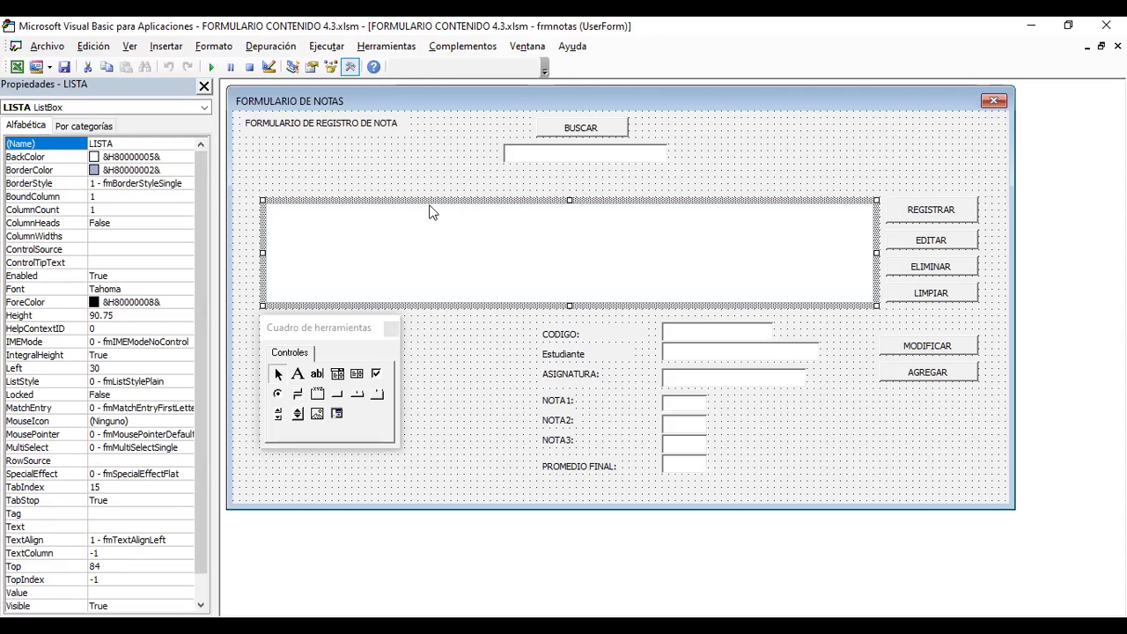
Reopen the LISTA click code, switch to Excel and select the grade table B3:H7.
{"action": "double_click", "coordinate": [517, 275]}
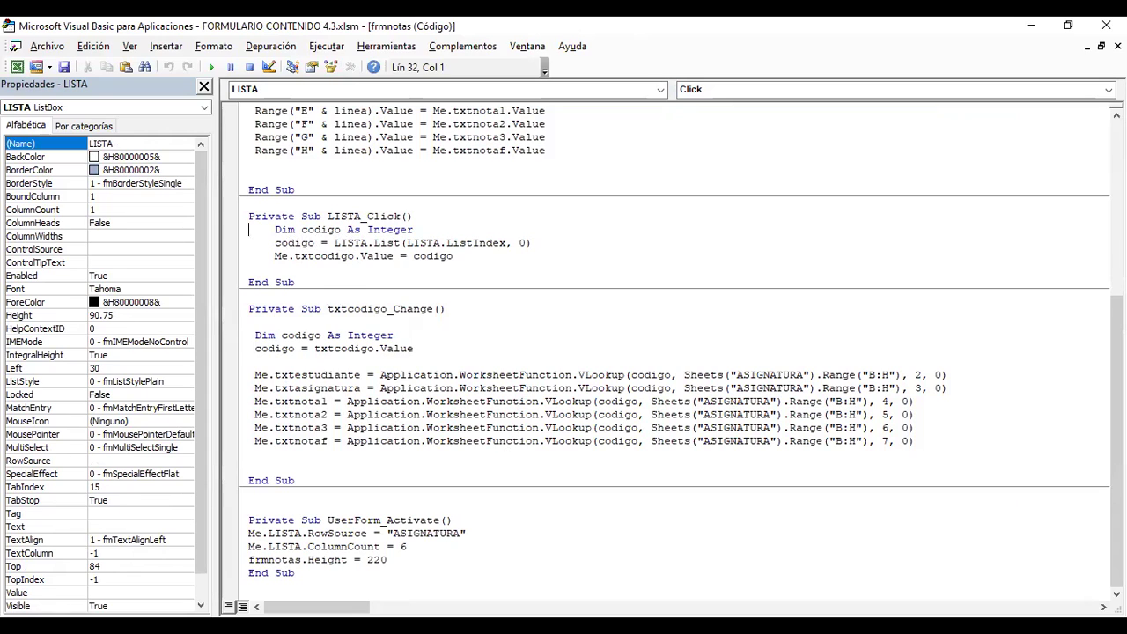
{"action": "key", "text": "alt+Tab"}
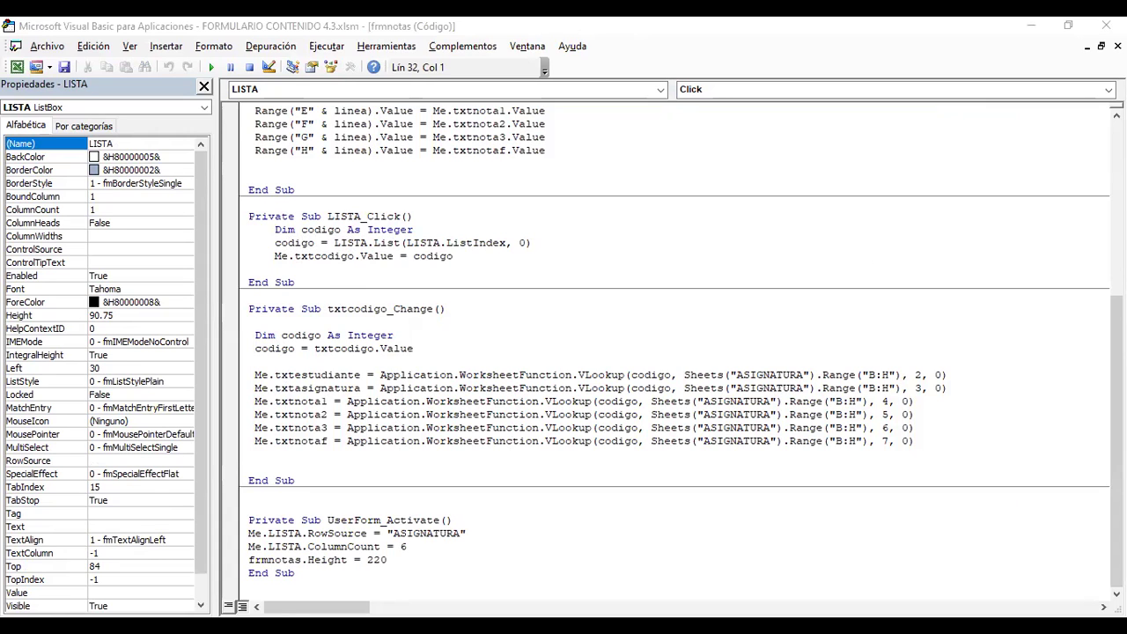
{"action": "key", "text": "alt+F11"}
{"action": "left_click_drag", "start_coordinate": [97, 254], "coordinate": [610, 315]}
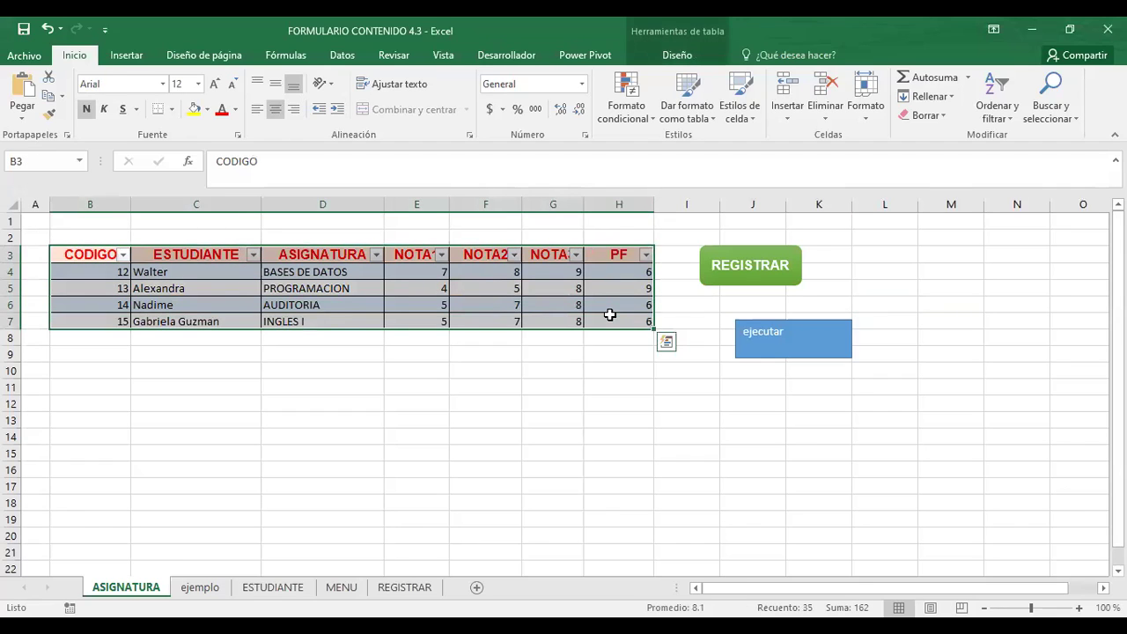
Select the ASIGNATURA table's header and first two records, then return to the frmnotas code.
{"action": "left_click", "coordinate": [317, 432]}
{"action": "mouse_move", "coordinate": [93, 255]}
{"action": "left_mouse_down"}
{"action": "mouse_move", "coordinate": [613, 292]}
{"action": "mouse_move", "coordinate": [629, 320]}
{"action": "left_mouse_up"}
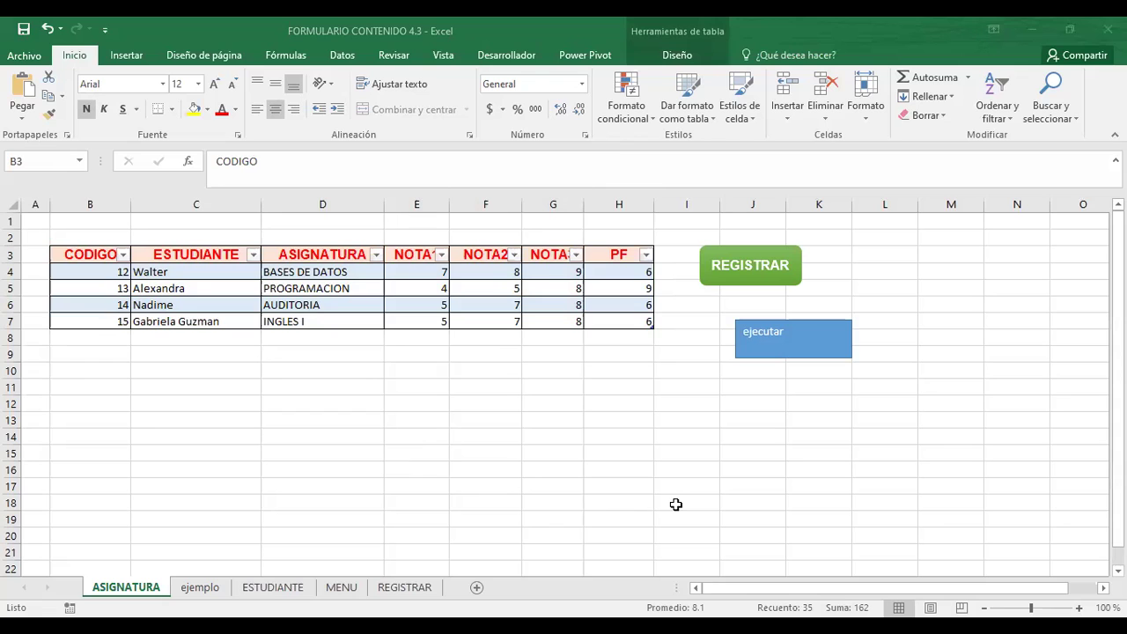
{"action": "key", "text": "alt+Tab"}
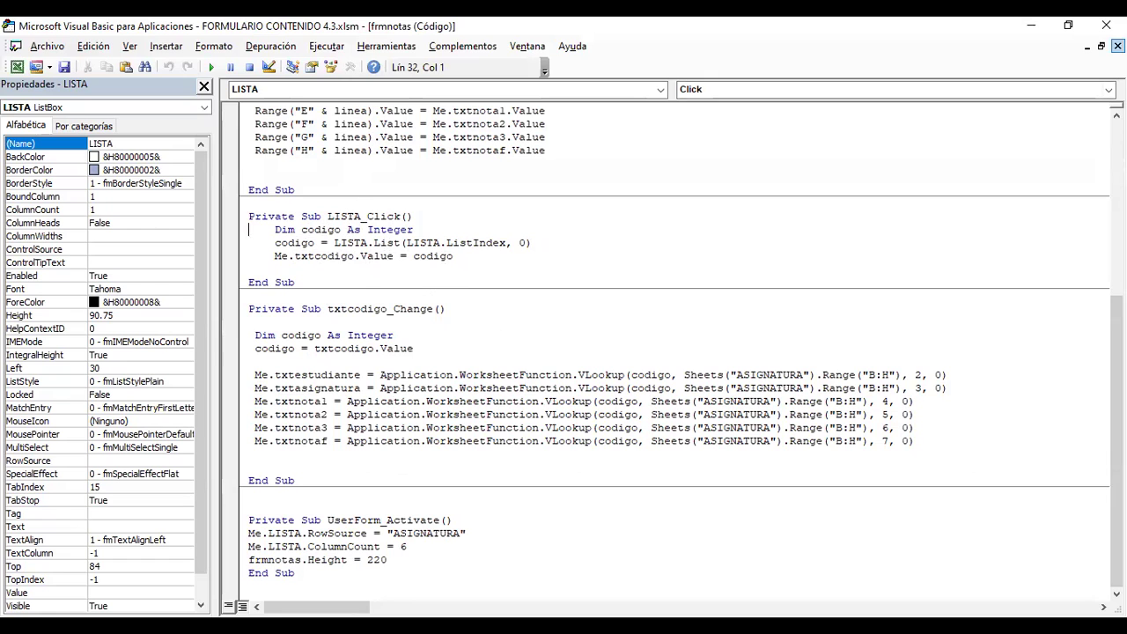
Run frmnotas, move the running form aside, and try EDITAR with no record selected.
{"action": "left_click", "coordinate": [1119, 46]}
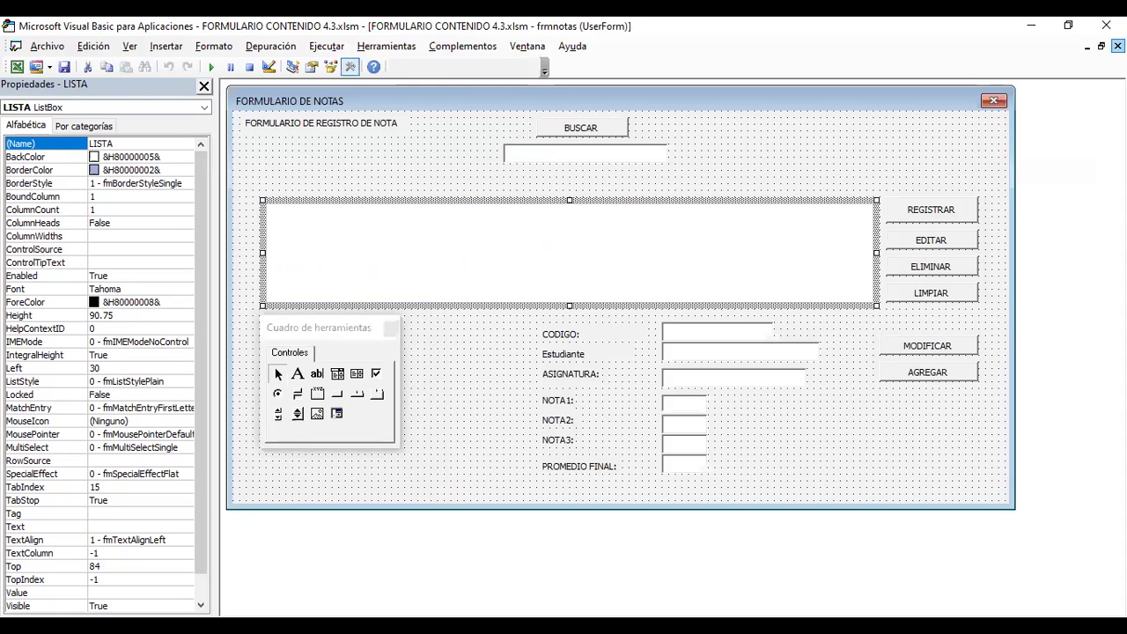
{"action": "left_click", "coordinate": [719, 150]}
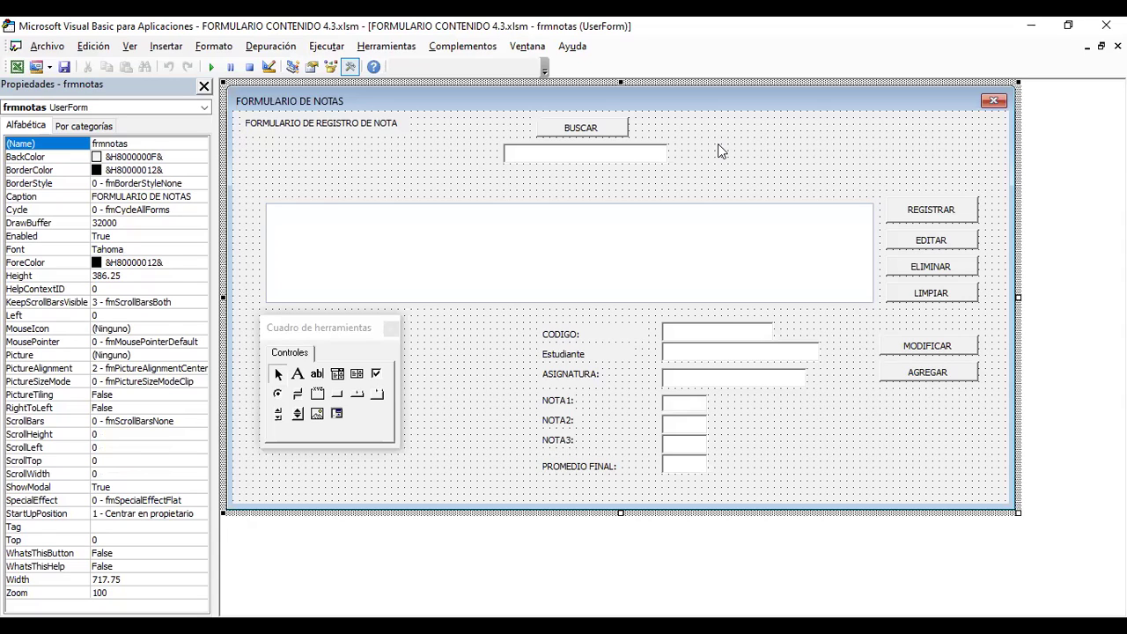
{"action": "left_click", "coordinate": [213, 67]}
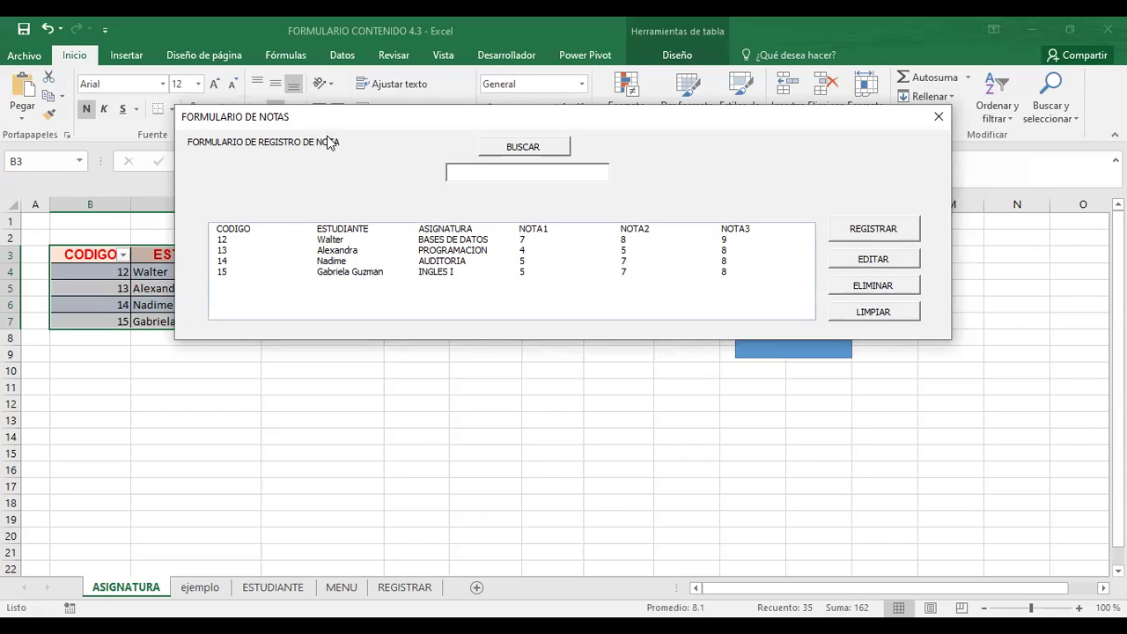
{"action": "left_click_drag", "start_coordinate": [330, 125], "coordinate": [246, 170]}
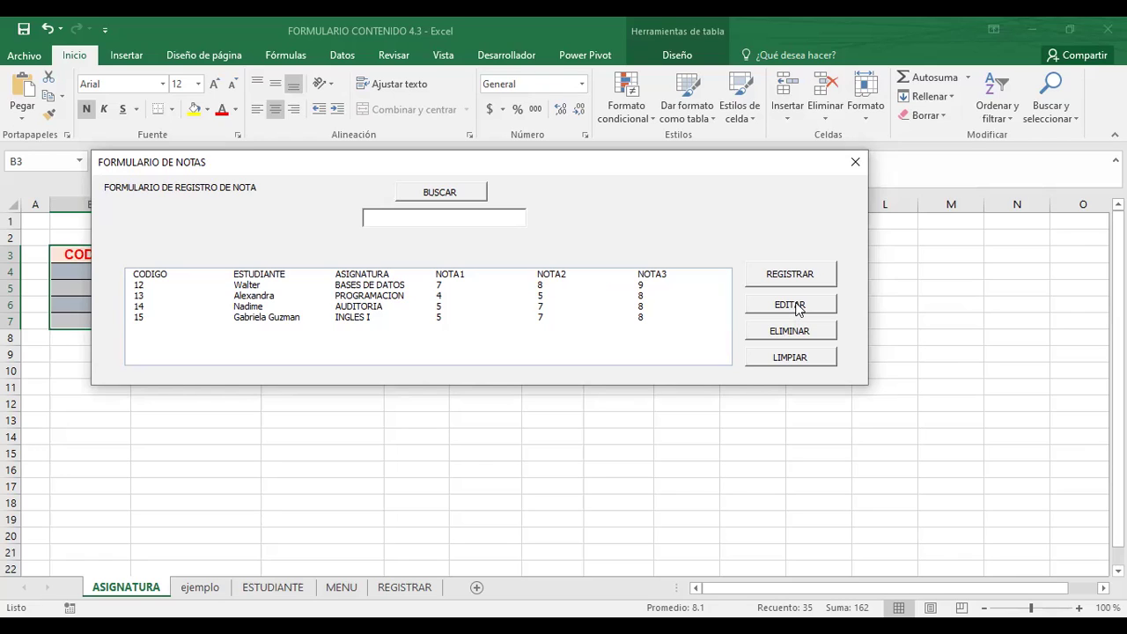
{"action": "left_click", "coordinate": [799, 310]}
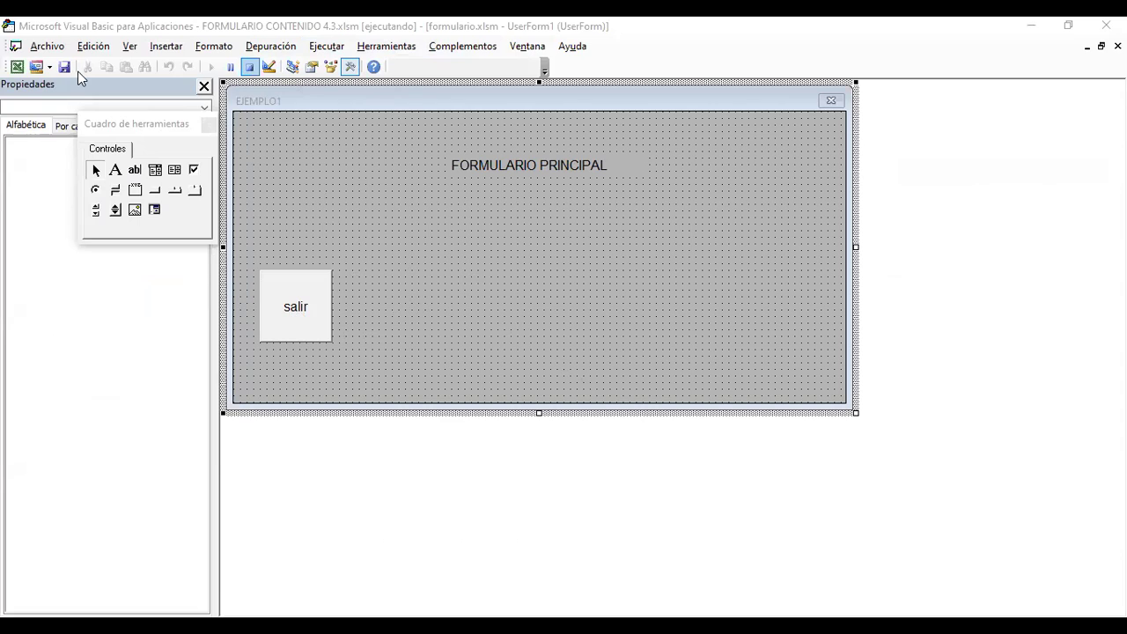
Show the Project Explorer, open frmnotas from Formularios, and run it with F5.
{"action": "left_click", "coordinate": [129, 49]}
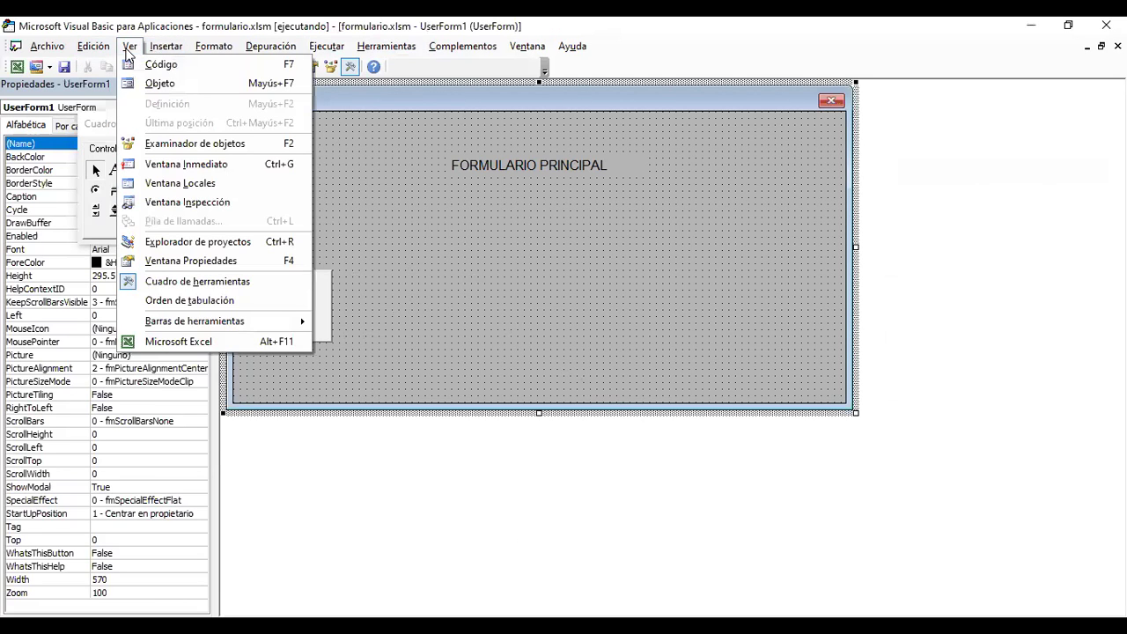
{"action": "left_click", "coordinate": [231, 242]}
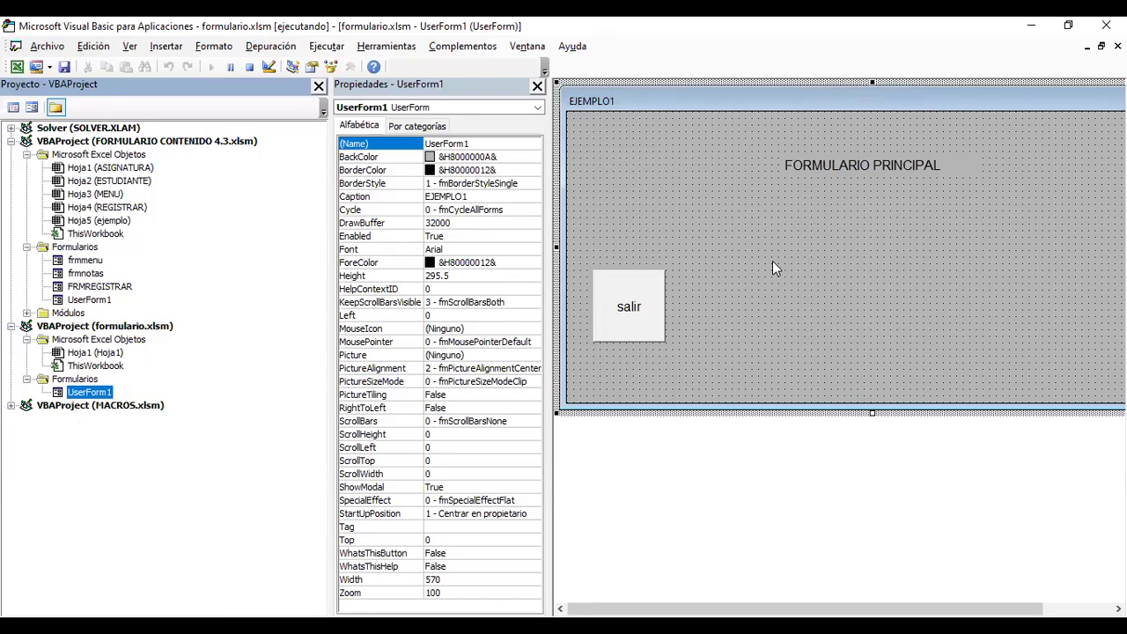
{"action": "left_click", "coordinate": [87, 274]}
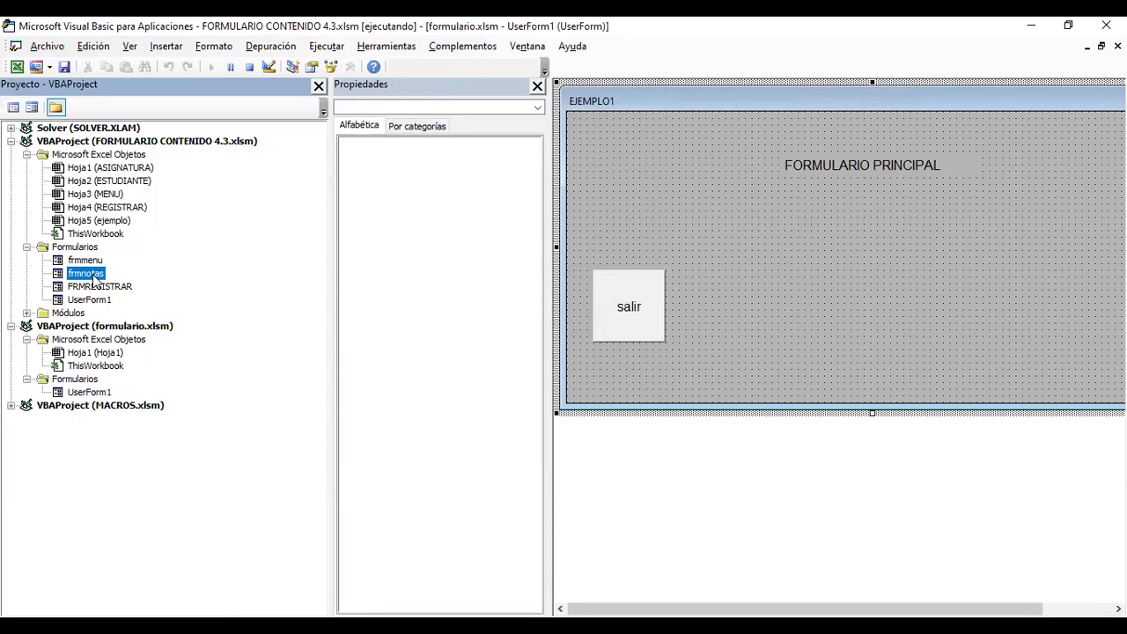
{"action": "double_click", "coordinate": [95, 280]}
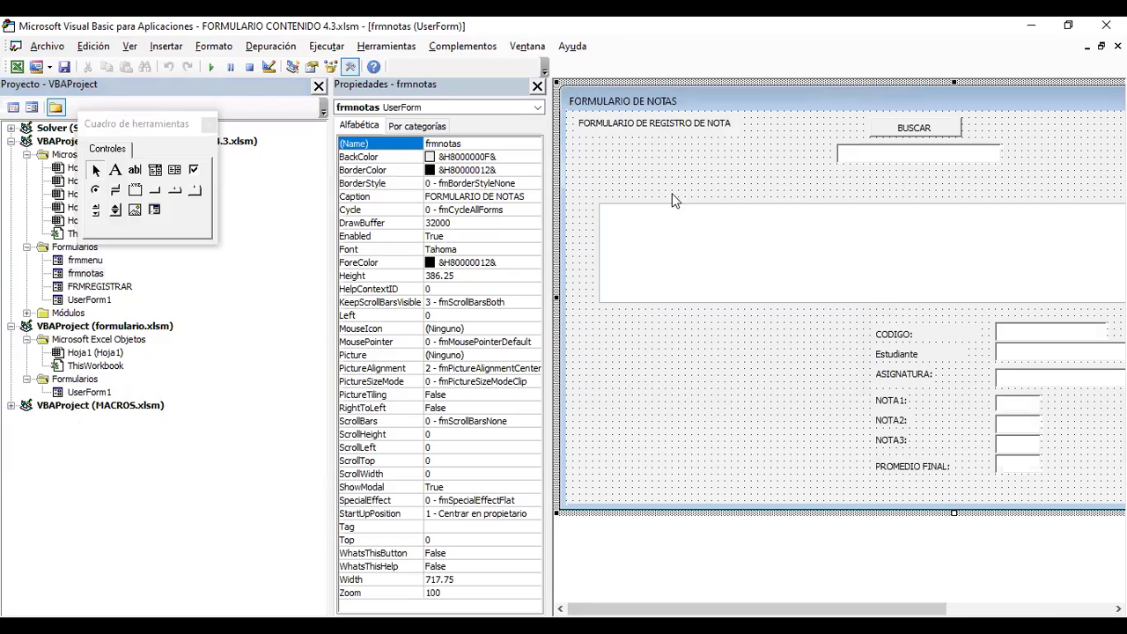
{"action": "left_click", "coordinate": [212, 68]}
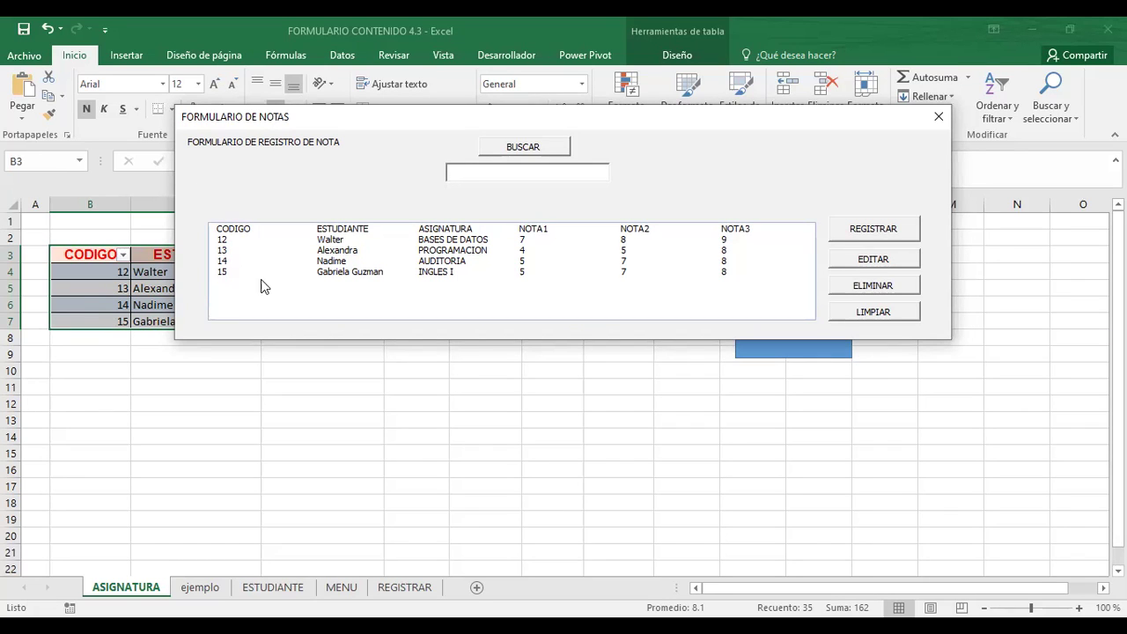
Select the first list row, code 12 BASES DE DATOS with grades 7, 8, 9.
{"action": "left_click", "coordinate": [226, 241]}
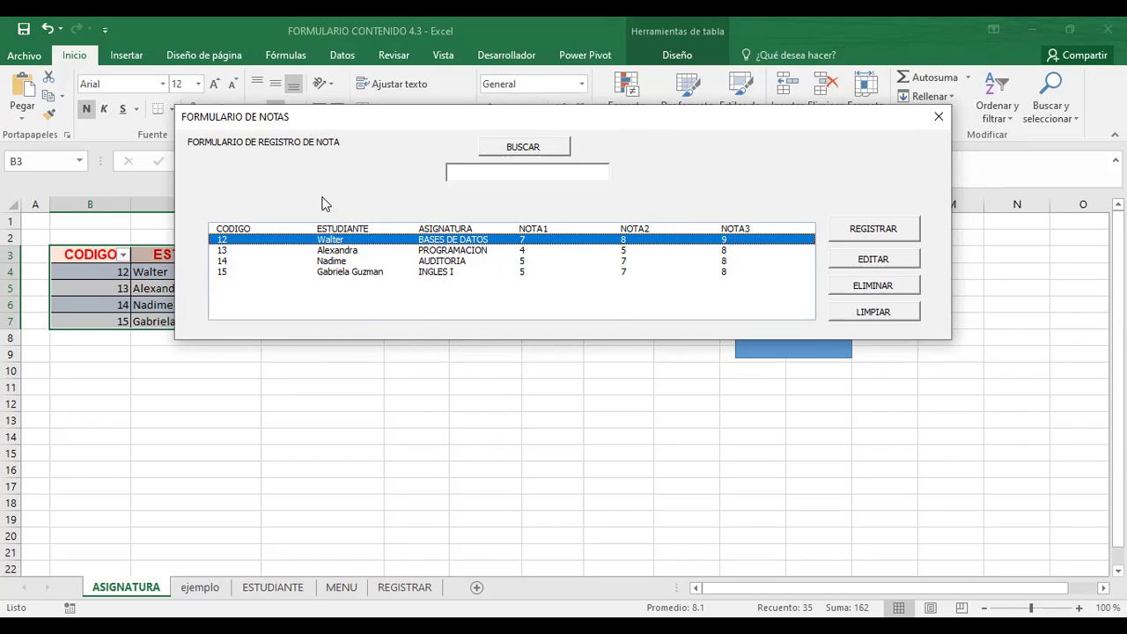
Select records 13, 15, 12 and 14 and the search box in turn until runtime error 13 appears.
{"action": "left_click", "coordinate": [227, 251]}
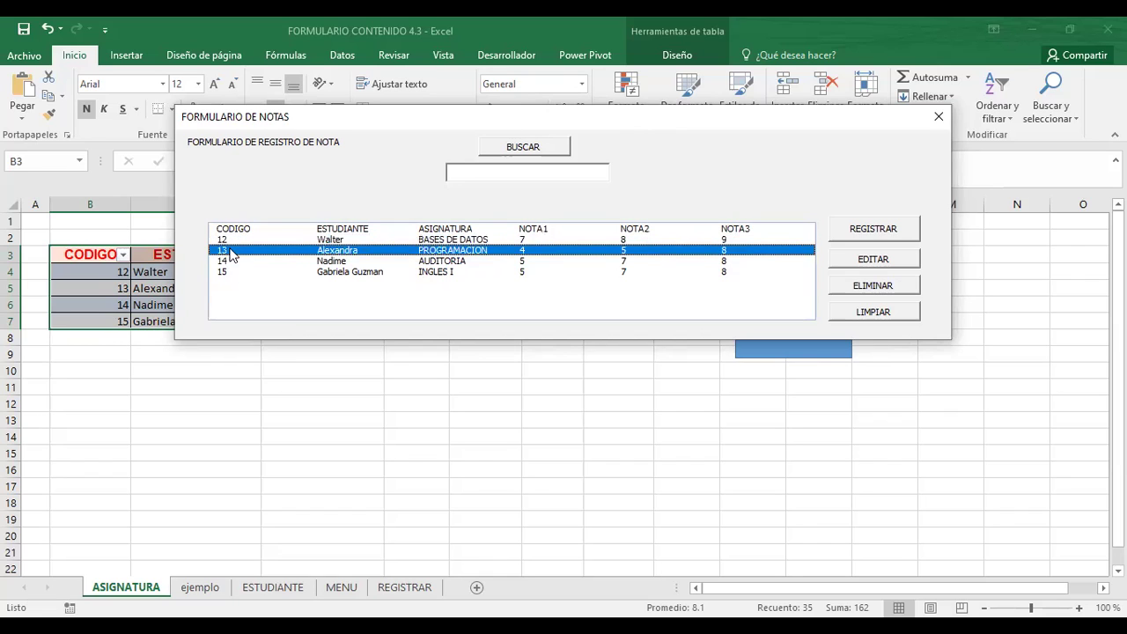
{"action": "left_click", "coordinate": [221, 260]}
{"action": "left_click", "coordinate": [224, 272]}
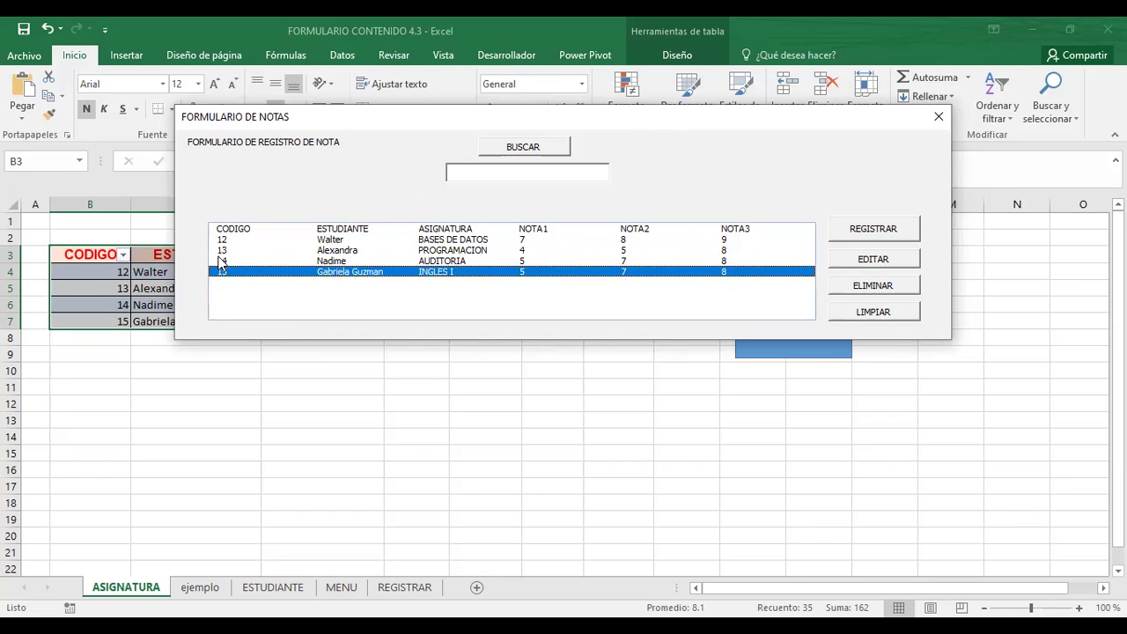
{"action": "left_click", "coordinate": [226, 252]}
{"action": "left_click", "coordinate": [224, 240]}
{"action": "left_click", "coordinate": [225, 262]}
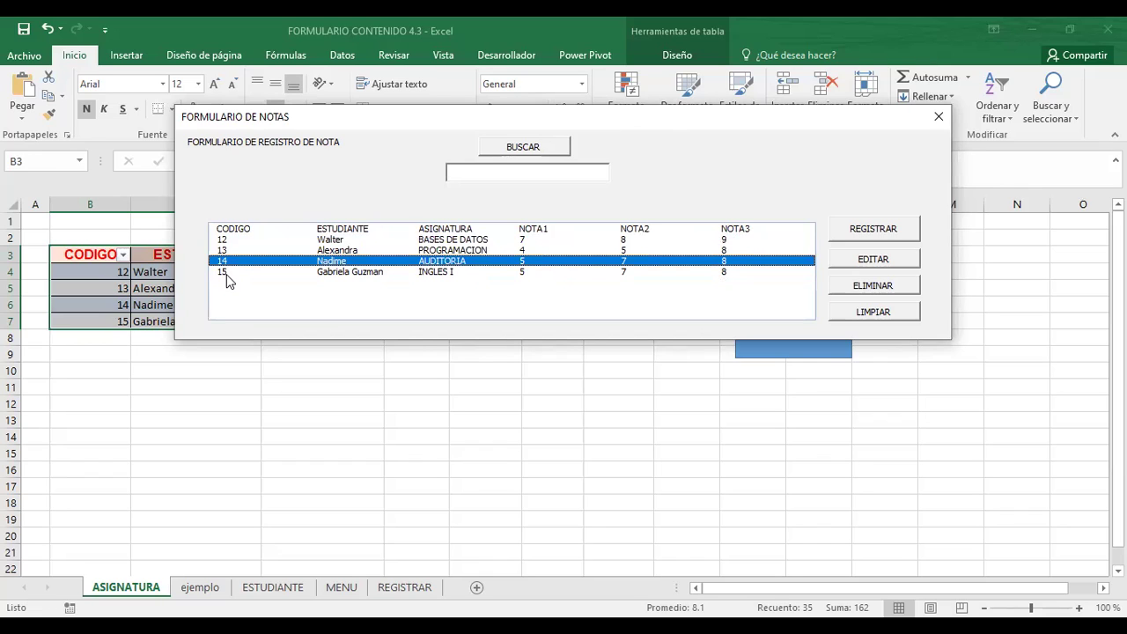
{"action": "left_click", "coordinate": [493, 174]}
{"action": "left_click", "coordinate": [244, 272]}
{"action": "left_click", "coordinate": [235, 251]}
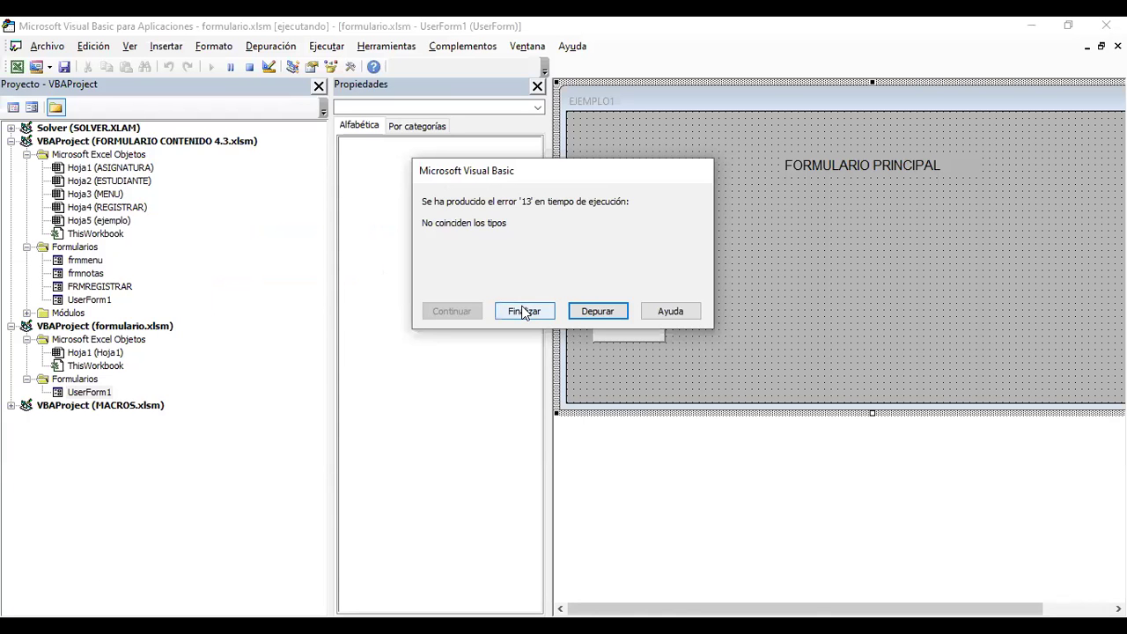
Stop the run that failed with the type mismatch error and reset the code.
{"action": "left_click", "coordinate": [535, 311]}
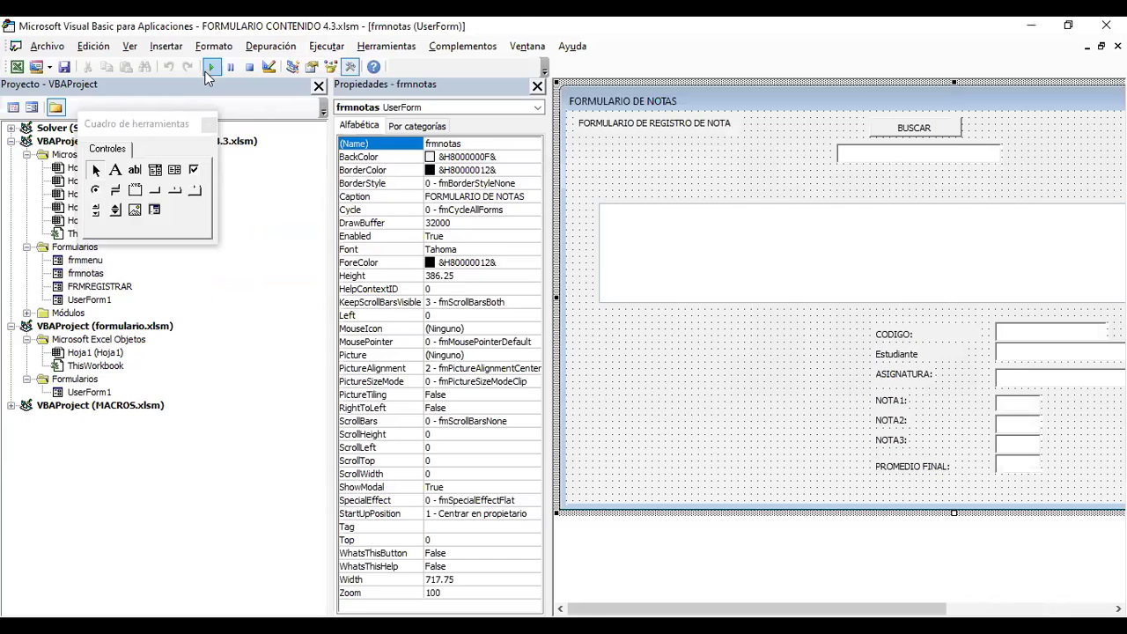
{"action": "left_click", "coordinate": [214, 67]}
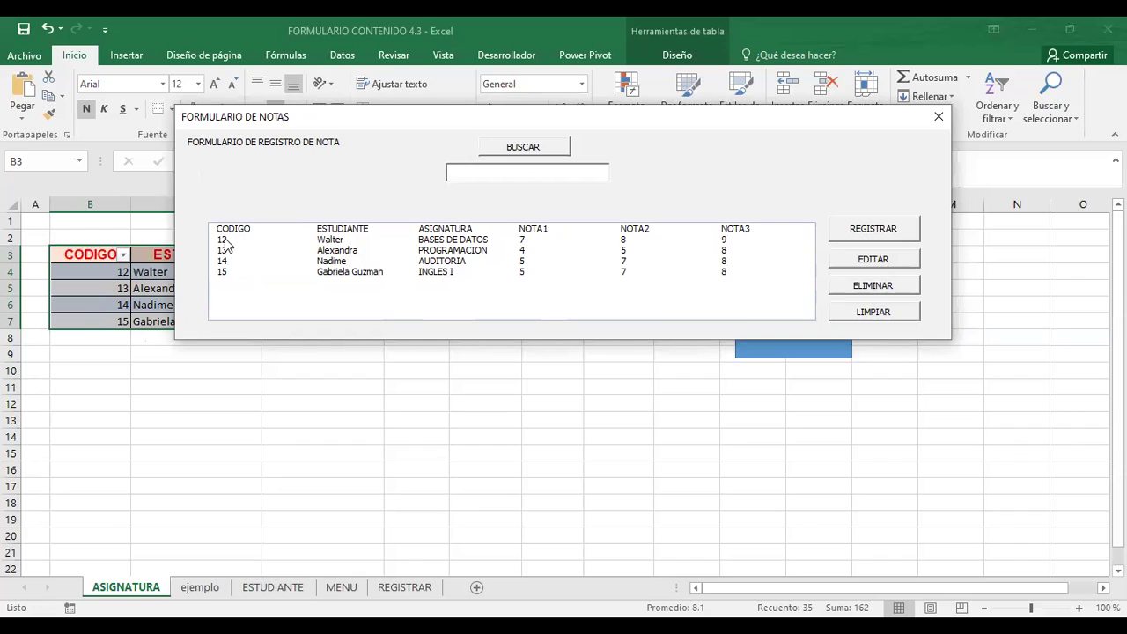
{"action": "left_click", "coordinate": [874, 262]}
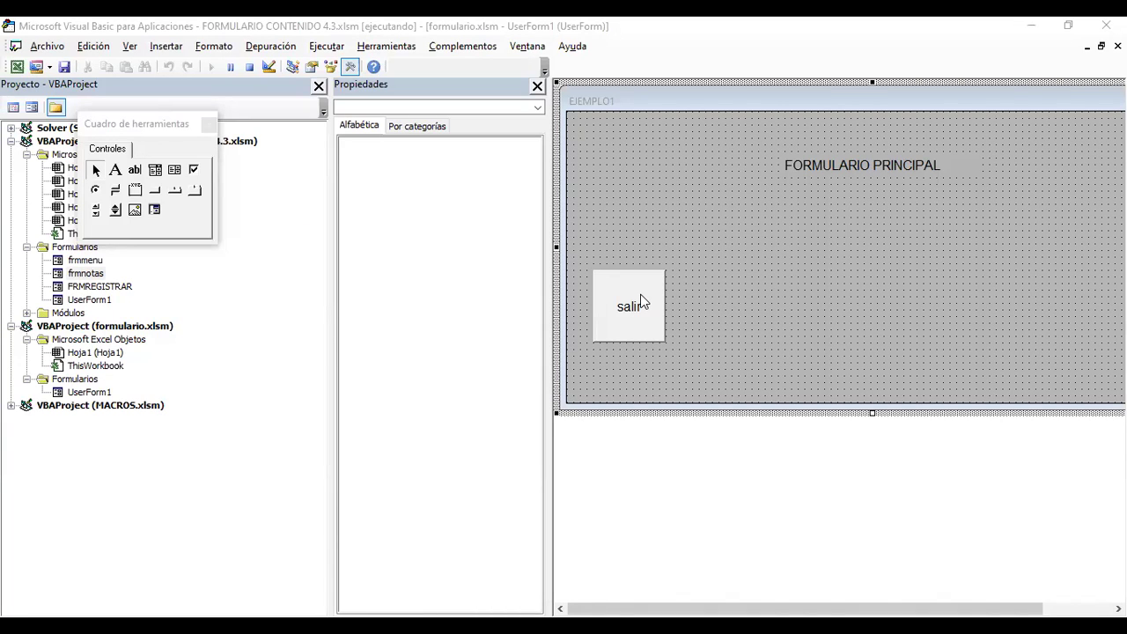
{"action": "left_click", "coordinate": [249, 70]}
Close the running EJEMPLO1 form and relaunch the frmnotas form over Excel.
{"action": "left_click", "coordinate": [215, 67]}
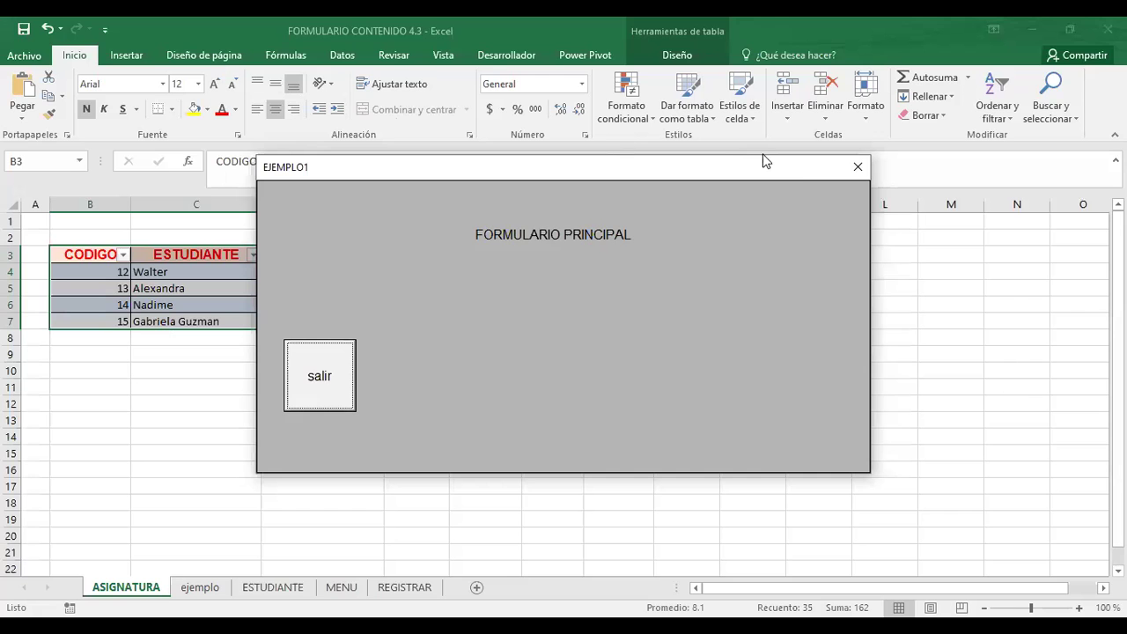
{"action": "left_click", "coordinate": [853, 166]}
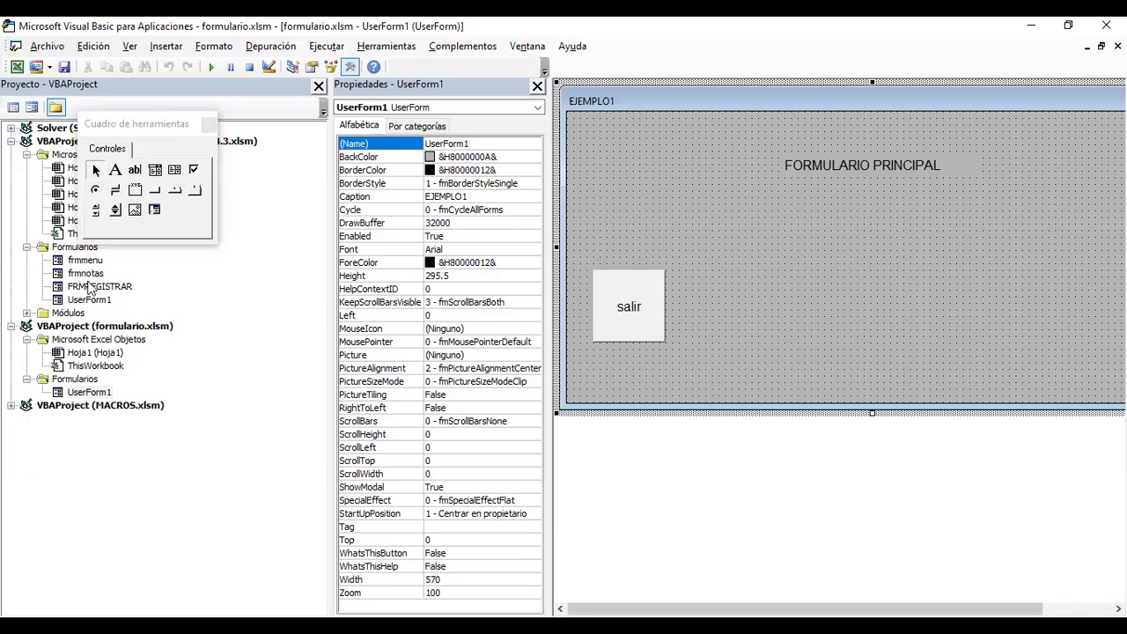
{"action": "double_click", "coordinate": [85, 273]}
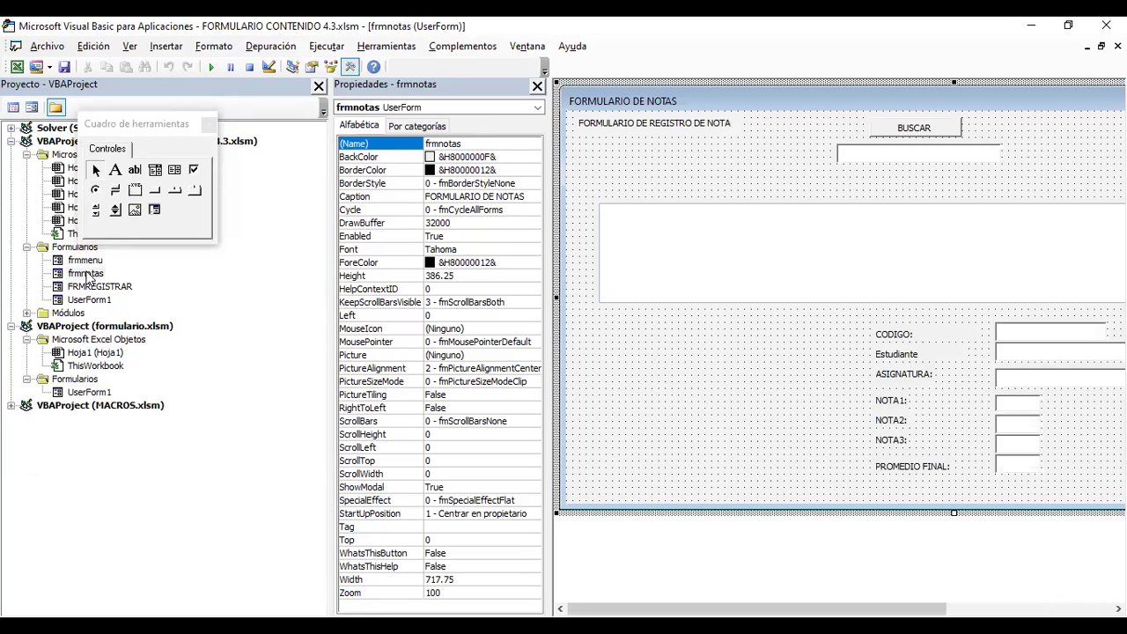
{"action": "left_click", "coordinate": [211, 68]}
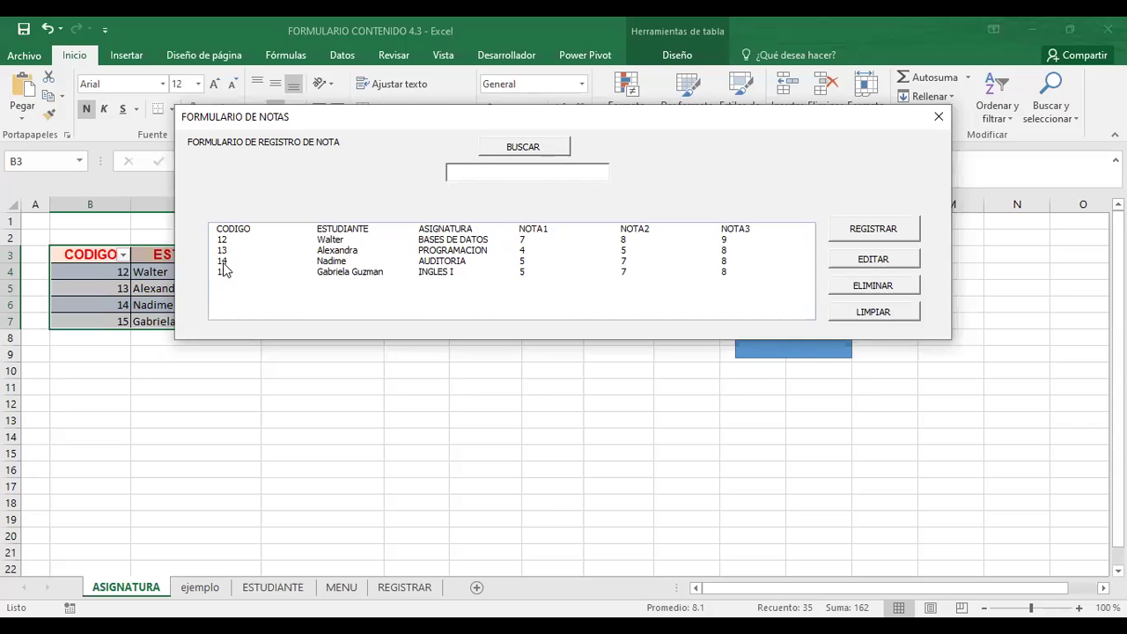
Load record 14 (AUDITORIA) for editing, then delete a character from CODIGO, triggering VLookup error 1004.
{"action": "left_click", "coordinate": [223, 262]}
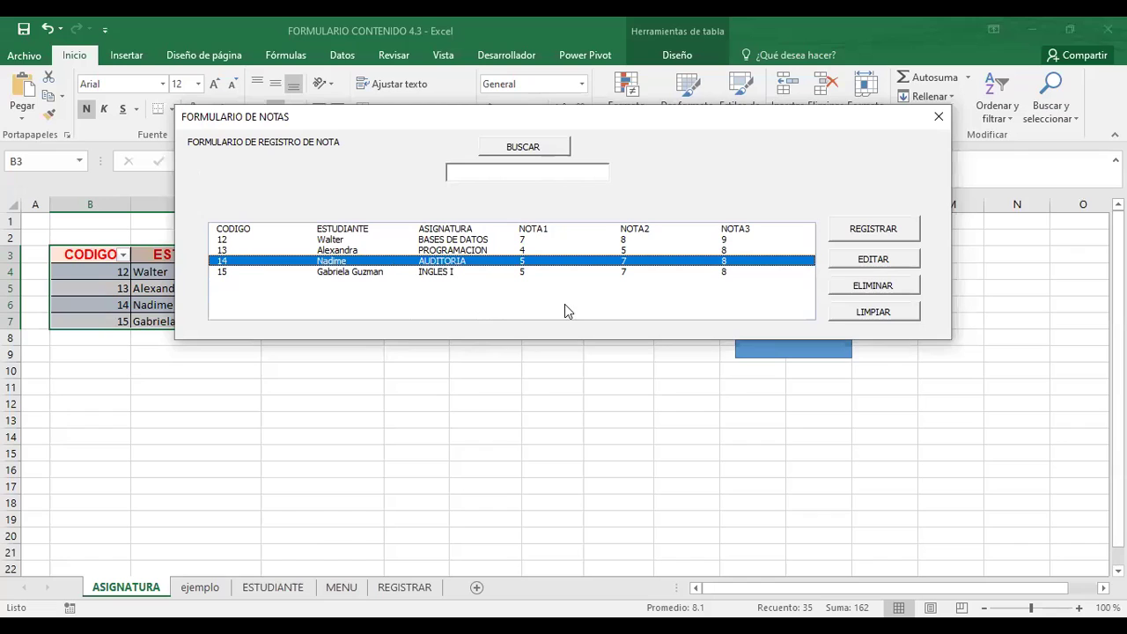
{"action": "left_click", "coordinate": [874, 261]}
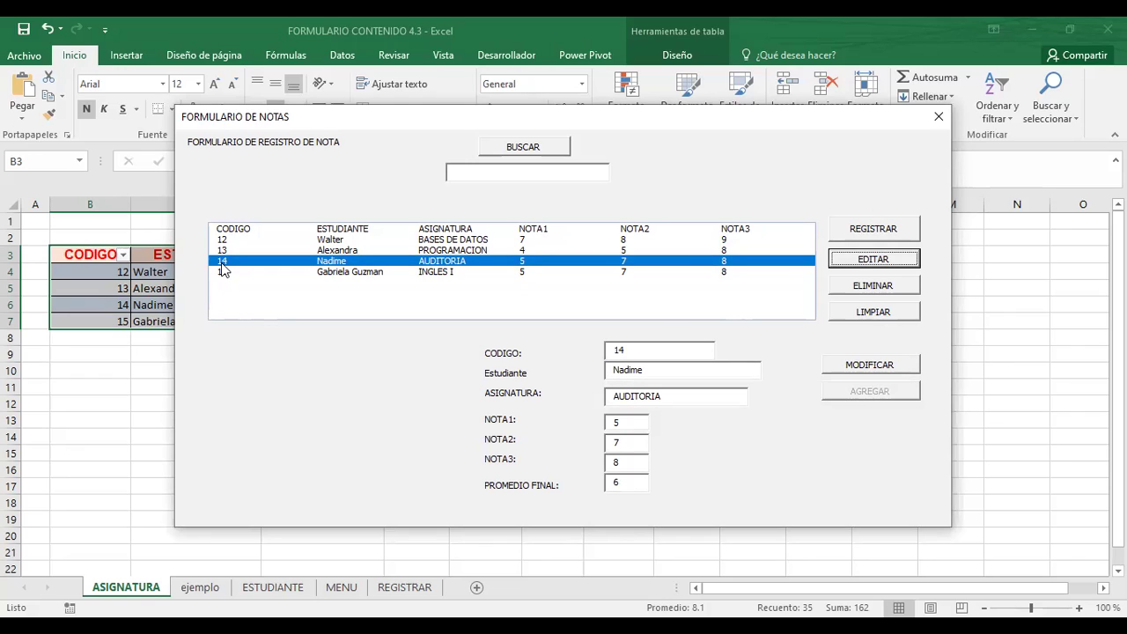
{"action": "left_click", "coordinate": [651, 354]}
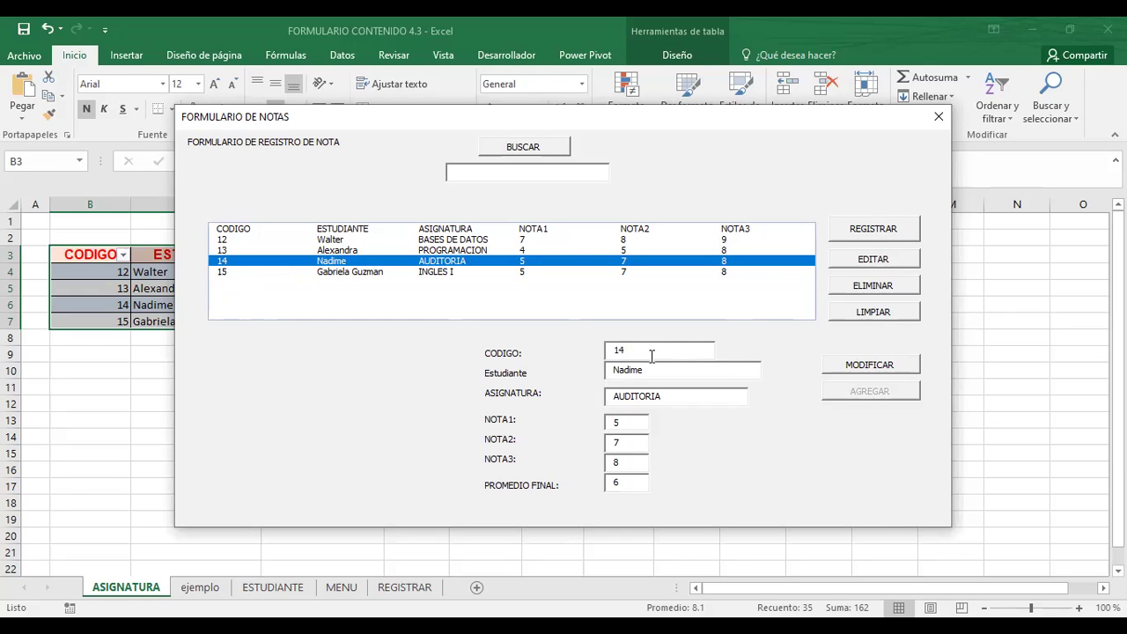
{"action": "key", "text": "BackSpace"}
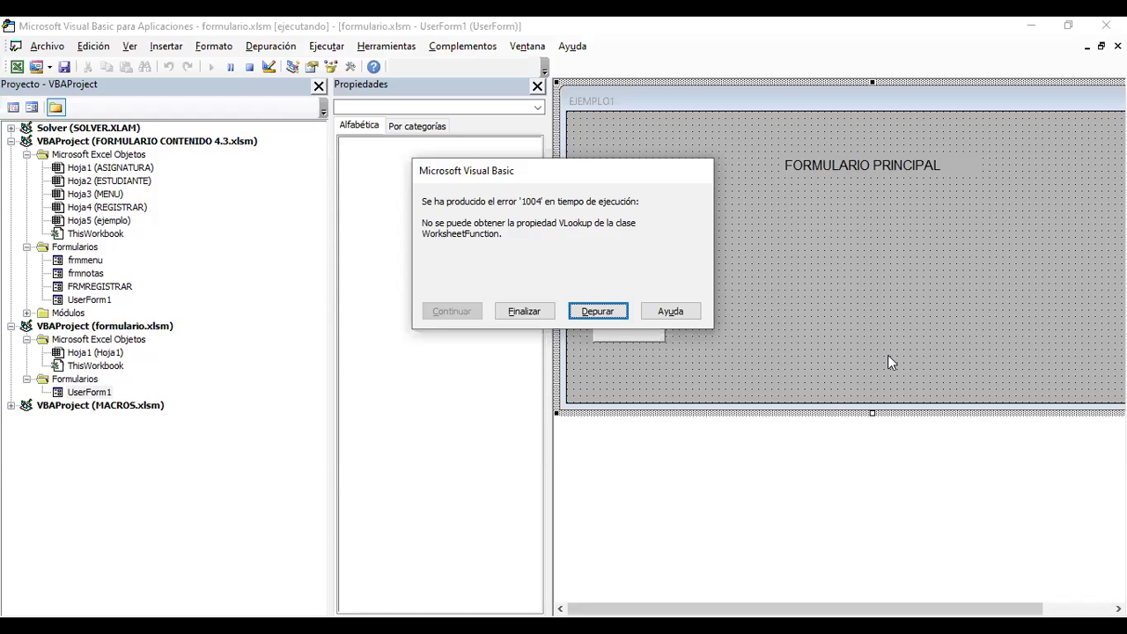
Debug to the failing txtcodigo_Change VLookup line and close the Propiedades window.
{"action": "left_click", "coordinate": [595, 311]}
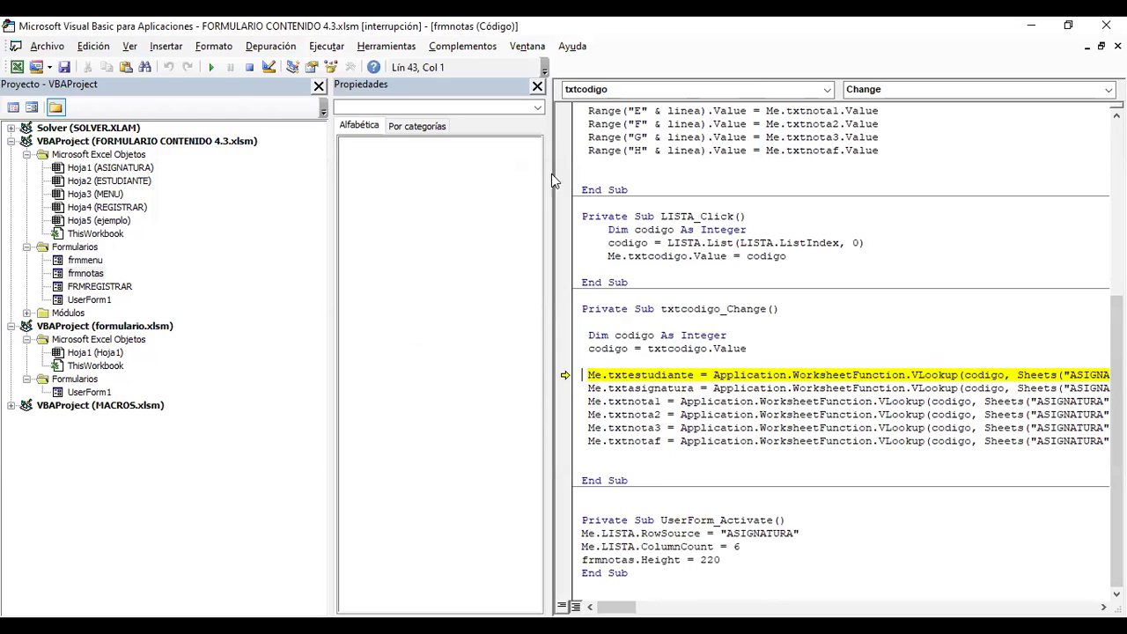
{"action": "left_click", "coordinate": [537, 87]}
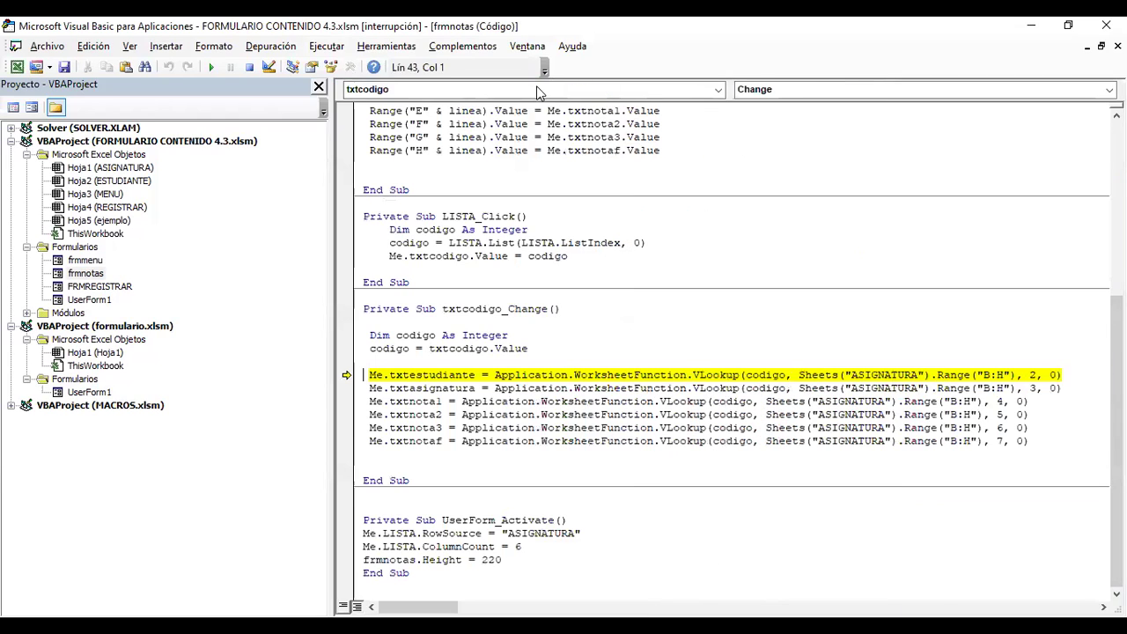
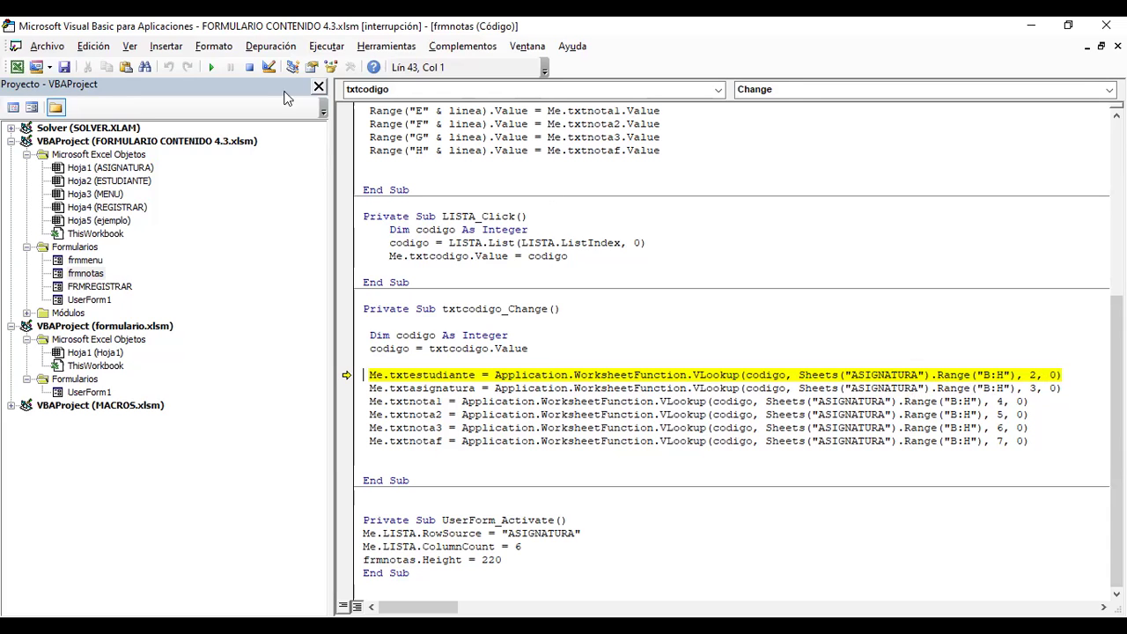
Rerun frmnotas, load the code 13 record for editing, and change its CODIGO to trigger VLookup error 1004.
{"action": "left_click", "coordinate": [249, 67]}
{"action": "left_click", "coordinate": [212, 68]}
{"action": "left_click", "coordinate": [221, 249]}
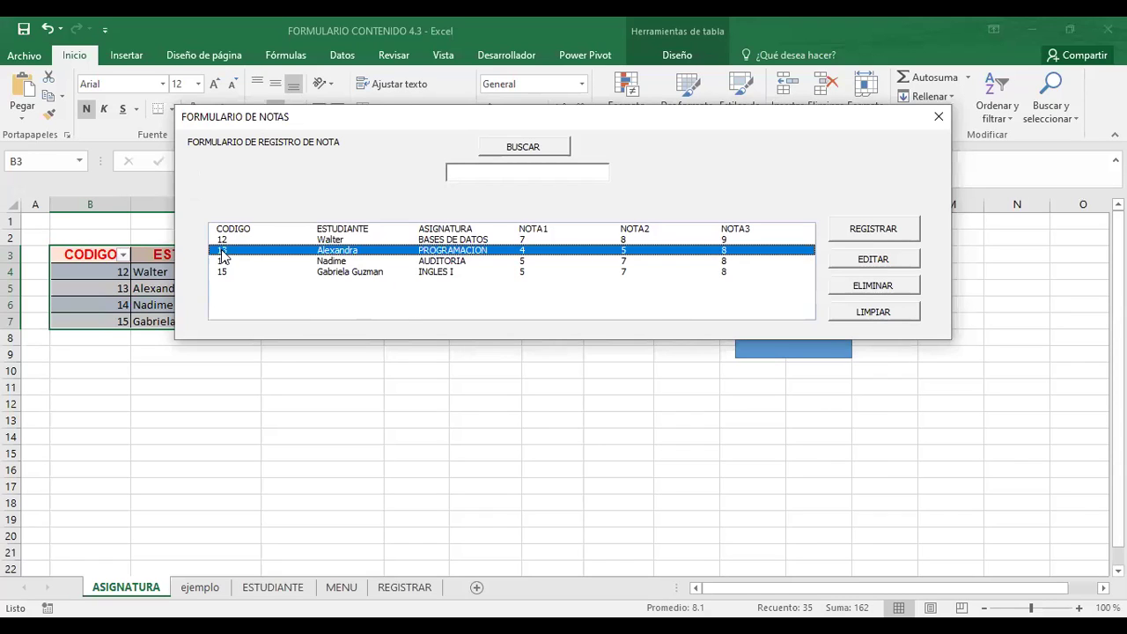
{"action": "left_click", "coordinate": [869, 259]}
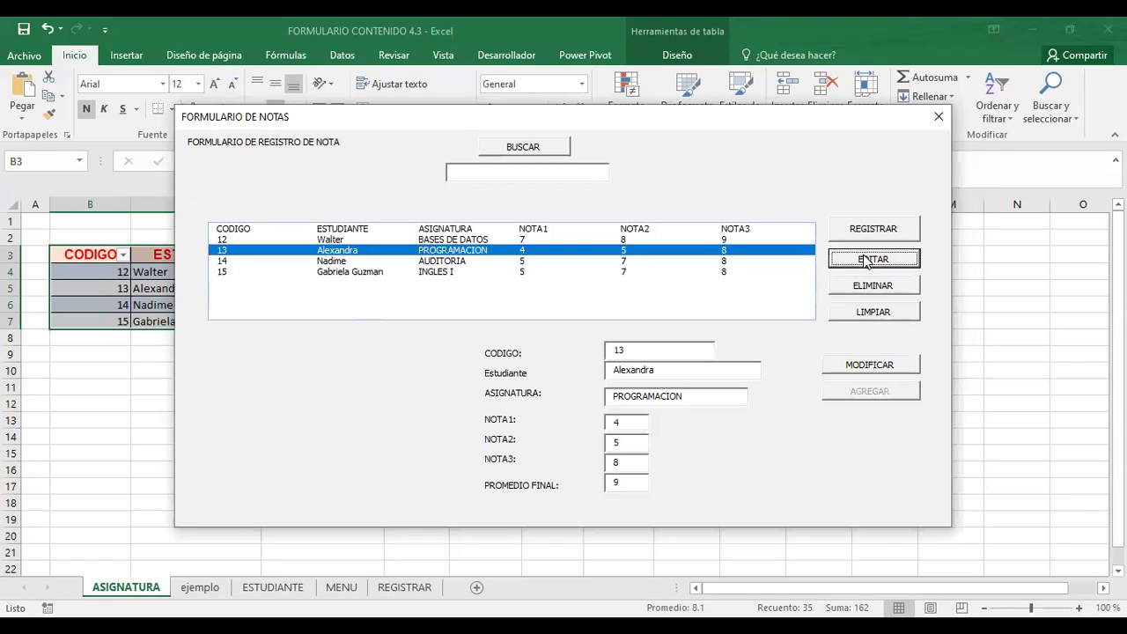
{"action": "left_click", "coordinate": [640, 351]}
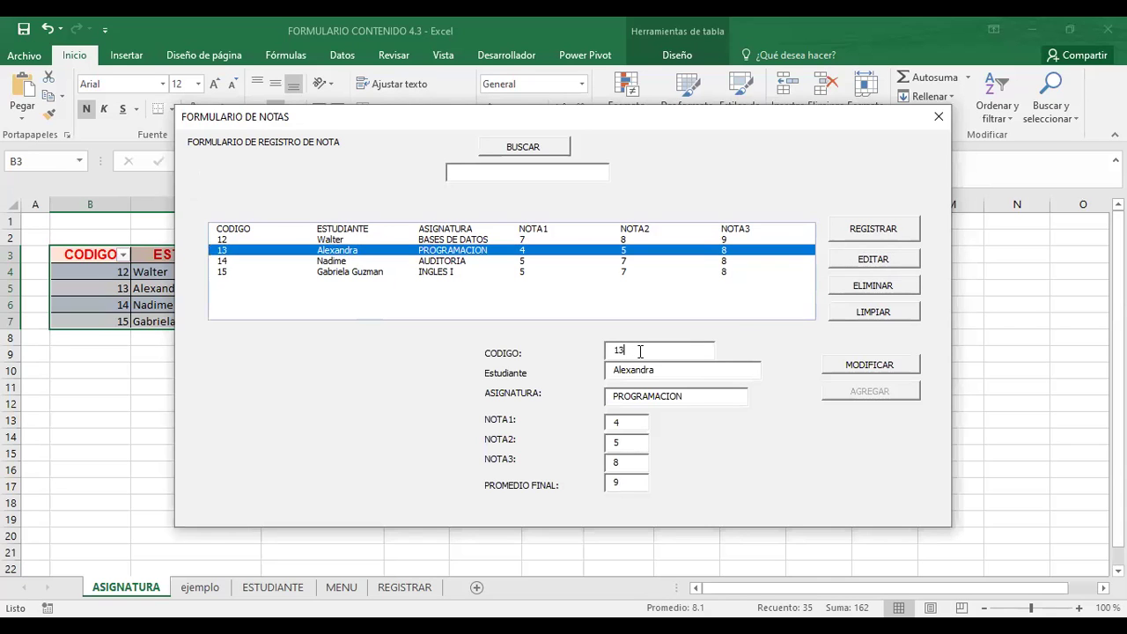
{"action": "type", "text": "4"}
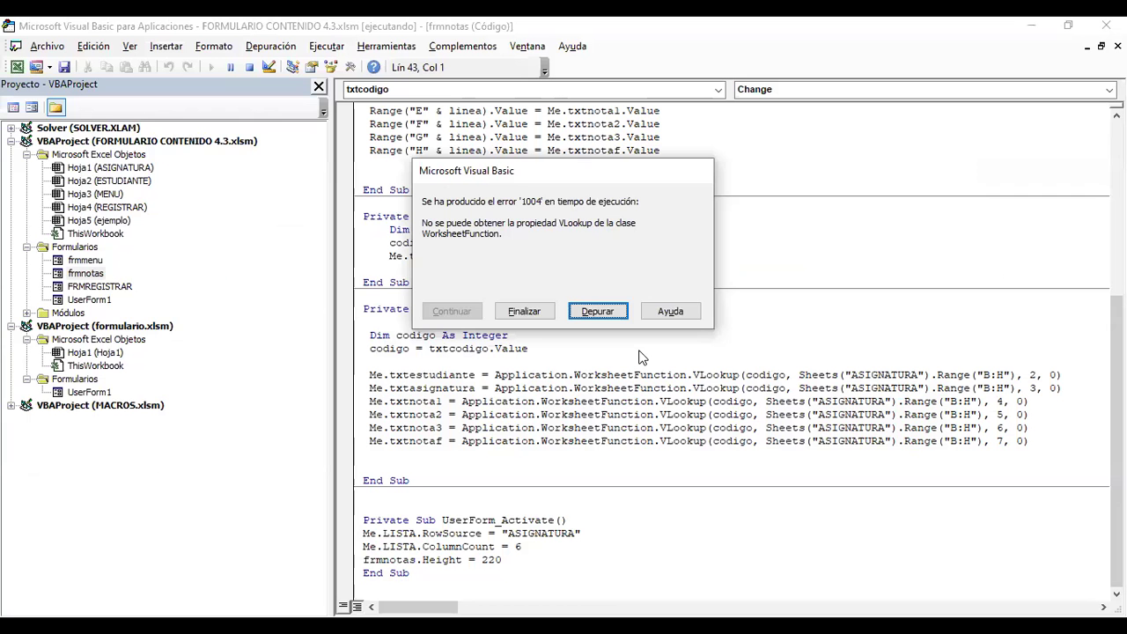
End the failed run and show the frmnotas code with txtcodigo_Change and UserForm_Activate.
{"action": "left_click", "coordinate": [526, 313]}
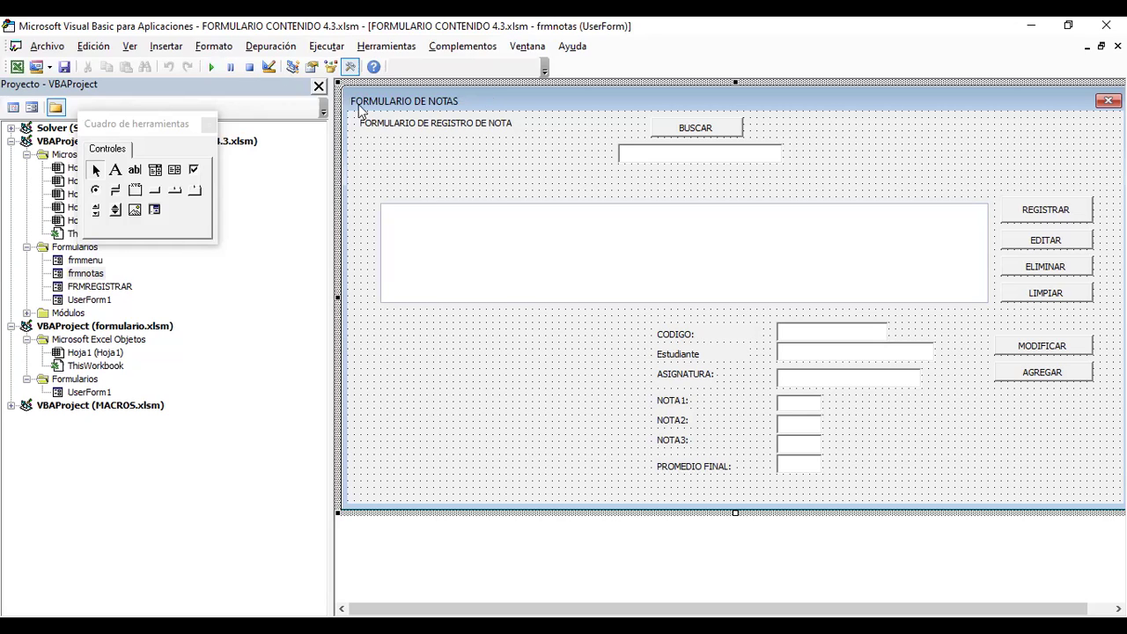
{"action": "left_click", "coordinate": [85, 275]}
{"action": "double_click", "coordinate": [86, 274]}
{"action": "key", "text": "F7"}
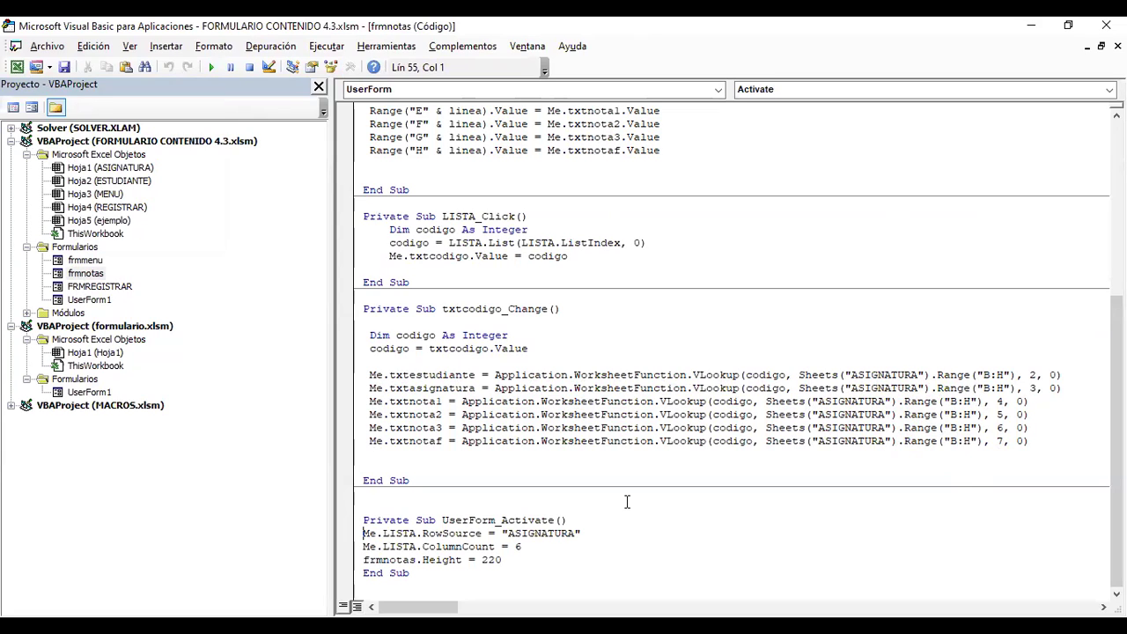
{"action": "left_click", "coordinate": [521, 546]}
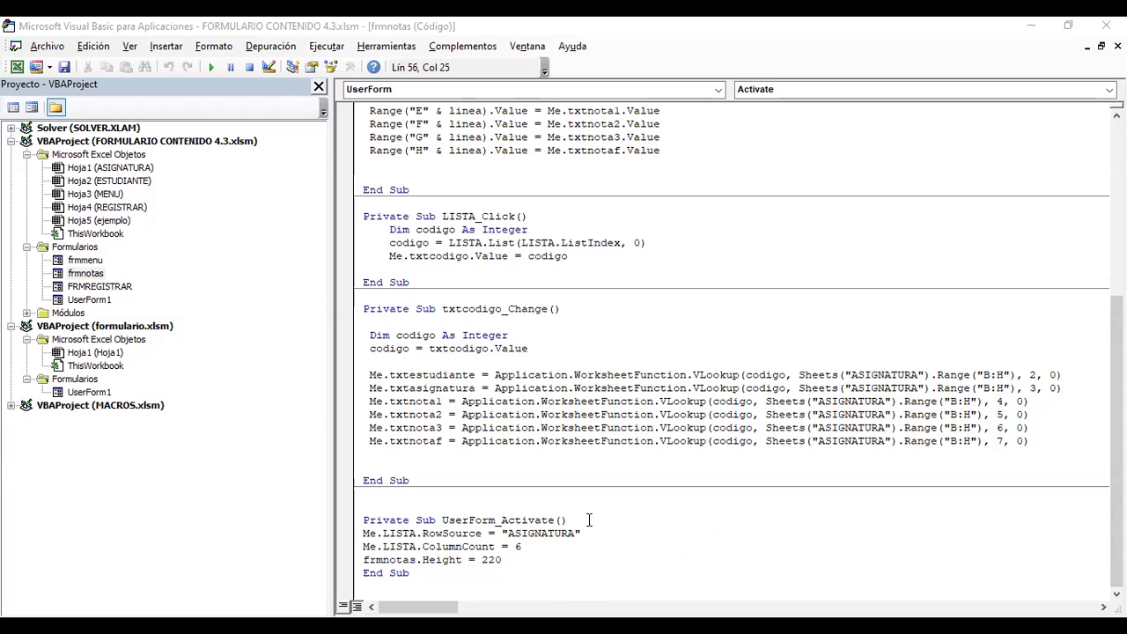
{"action": "left_click", "coordinate": [530, 519]}
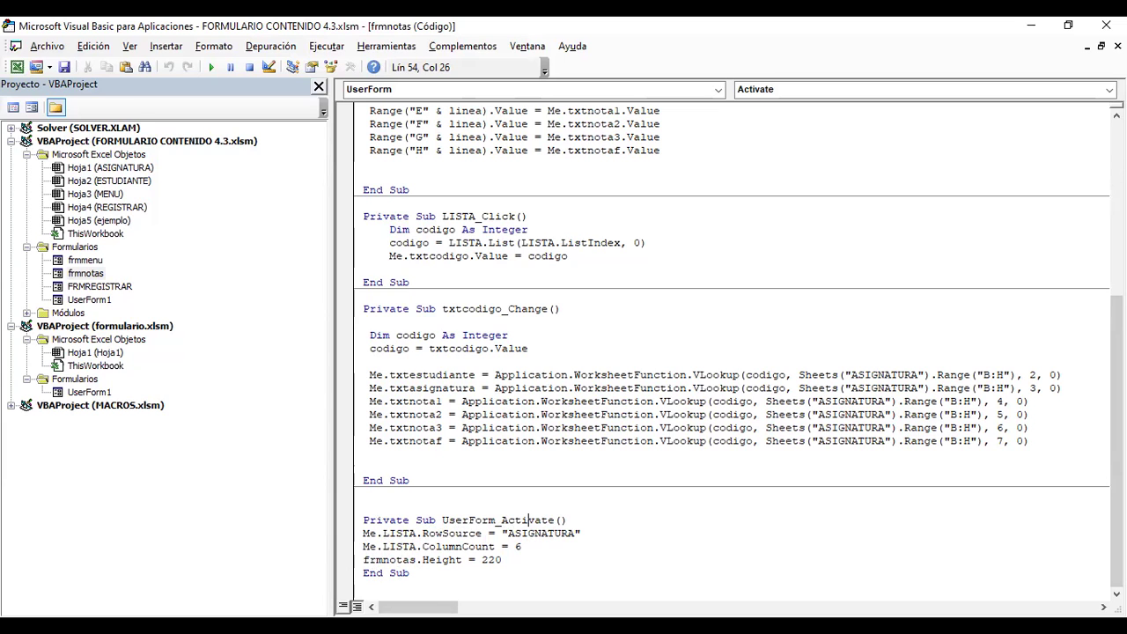
{"action": "key", "text": "alt+F11"}
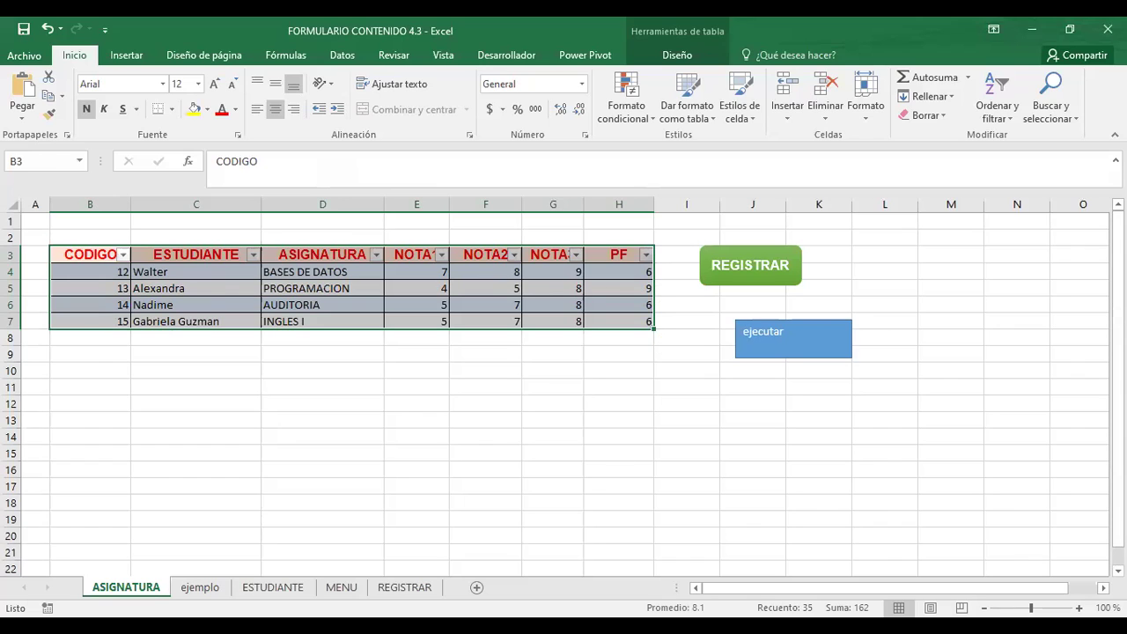
{"action": "key", "text": "alt+F11"}
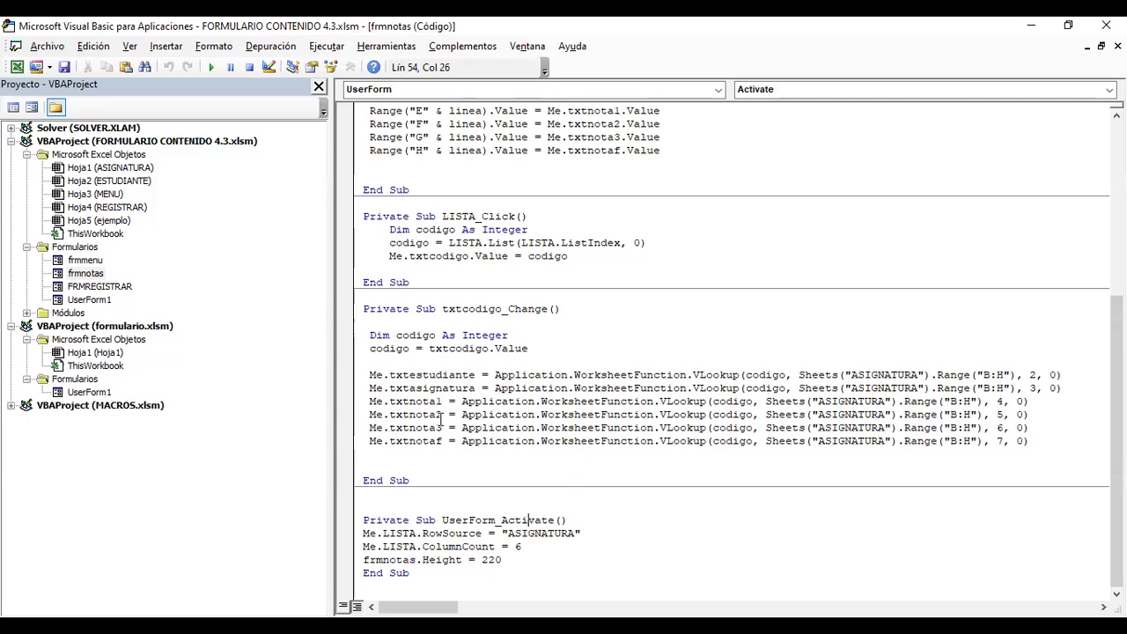
Edit the code 14 record's CODIGO, hit VLookup error 1004, end it, and relaunch the notes form.
{"action": "left_click", "coordinate": [212, 67]}
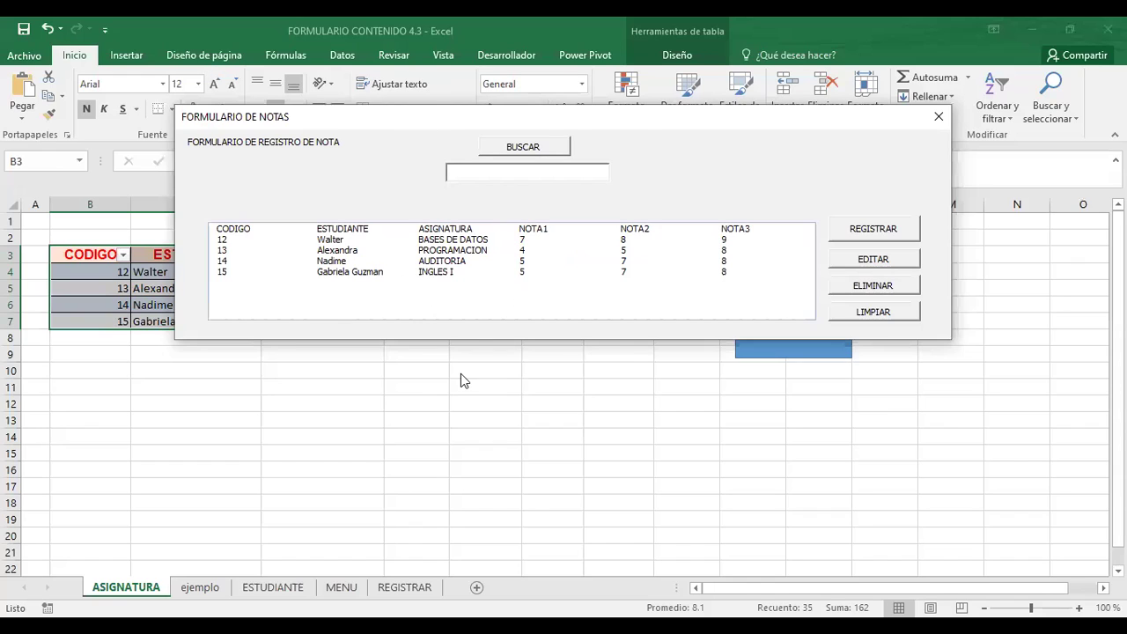
{"action": "left_click", "coordinate": [214, 349]}
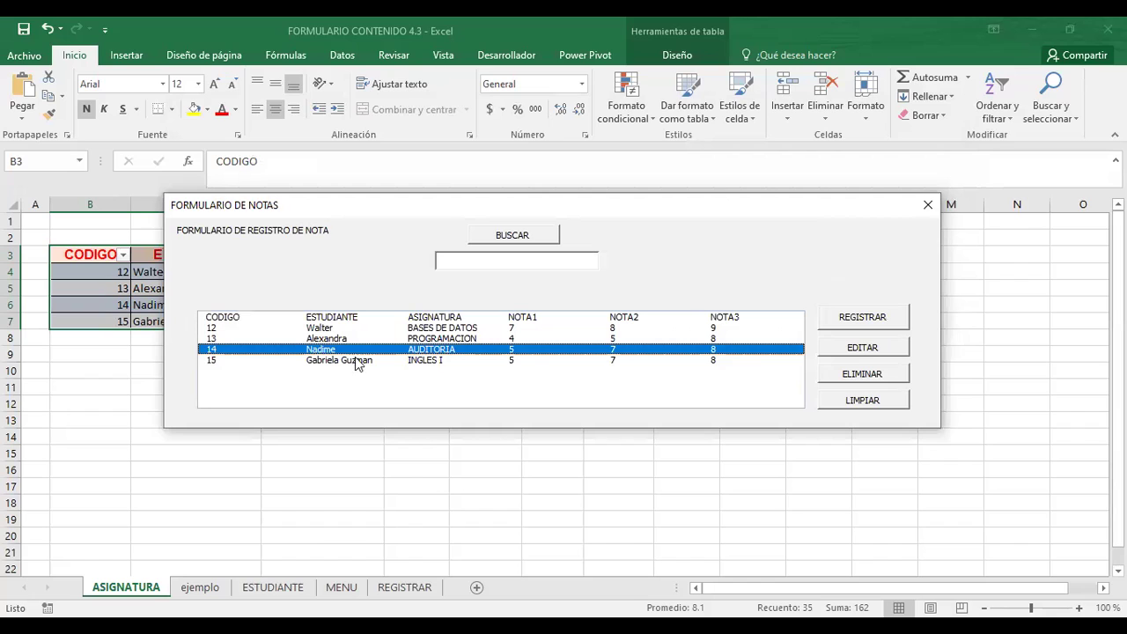
{"action": "left_click", "coordinate": [856, 348]}
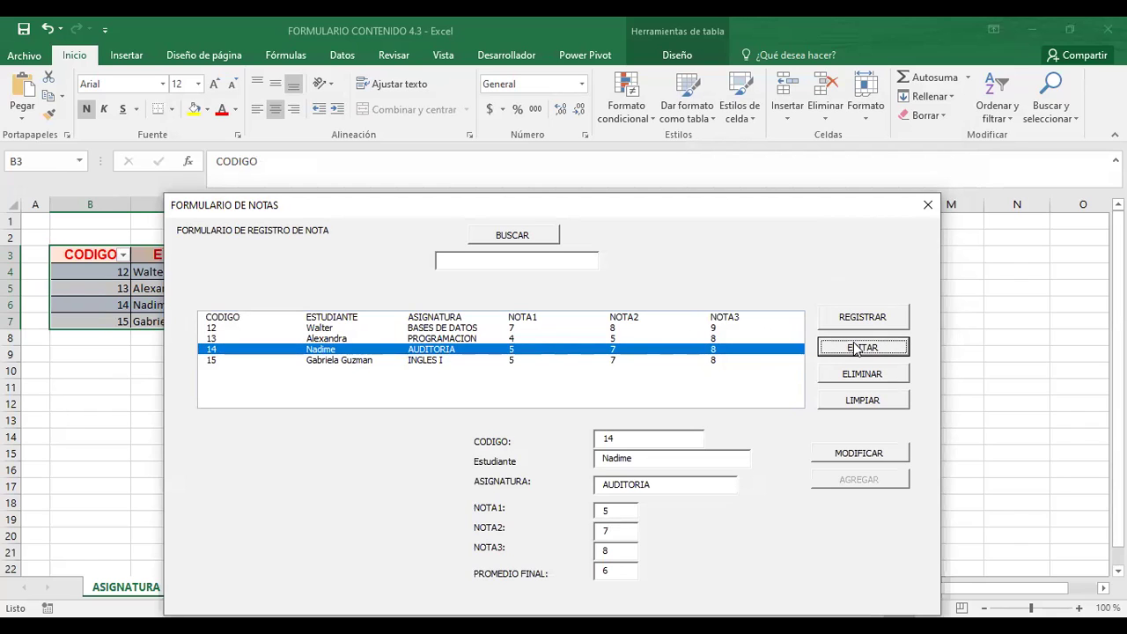
{"action": "left_click", "coordinate": [850, 459]}
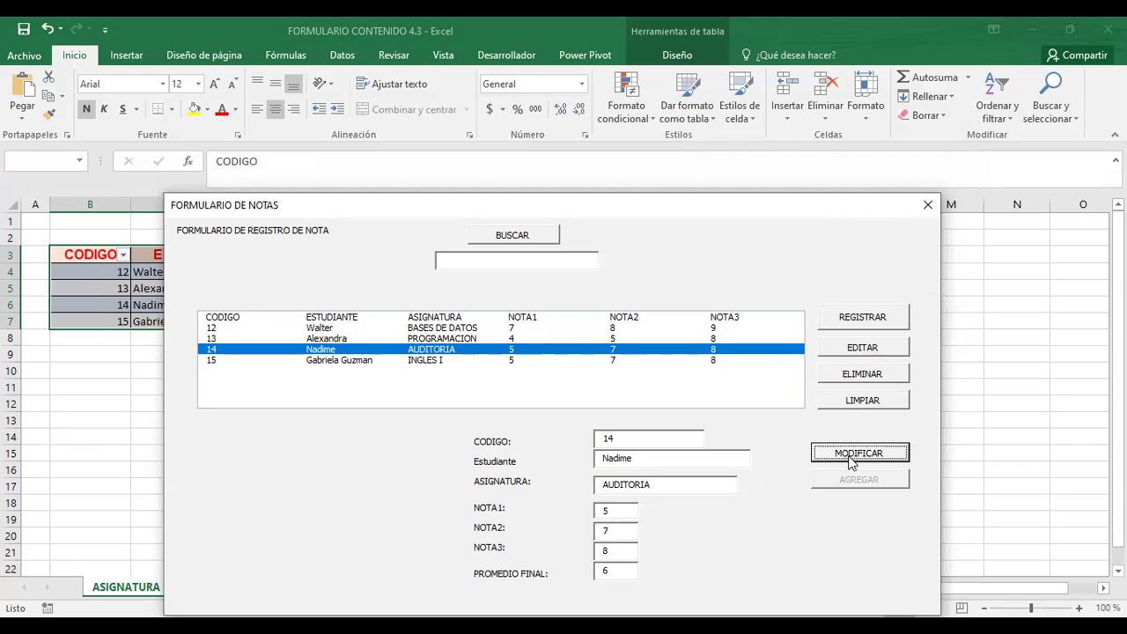
{"action": "left_click", "coordinate": [620, 440]}
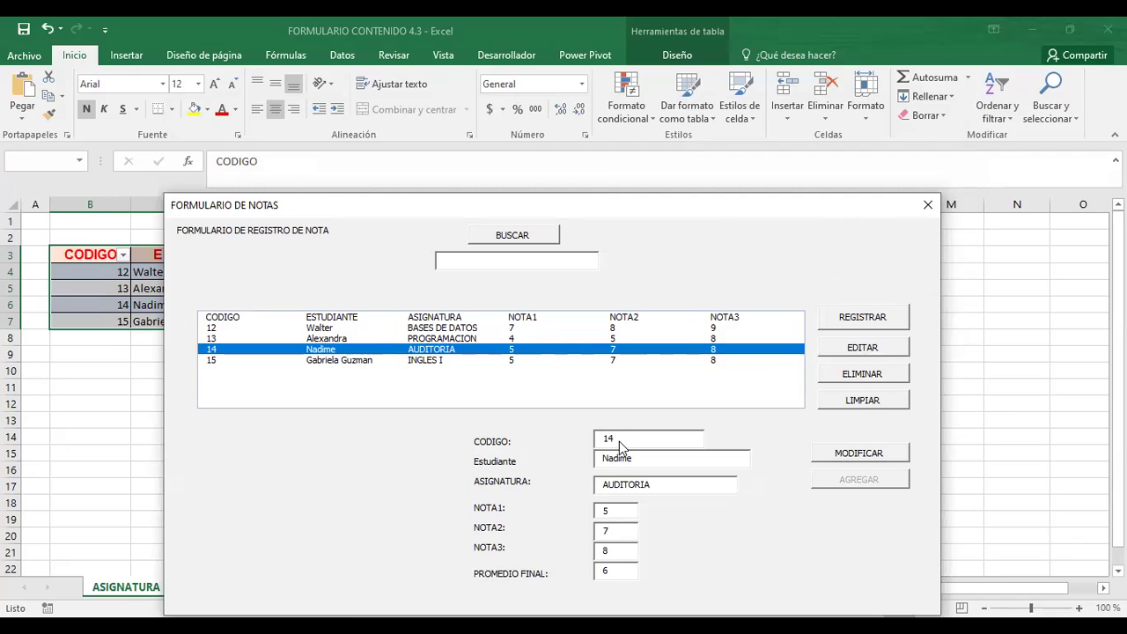
{"action": "key", "text": "BackSpace"}
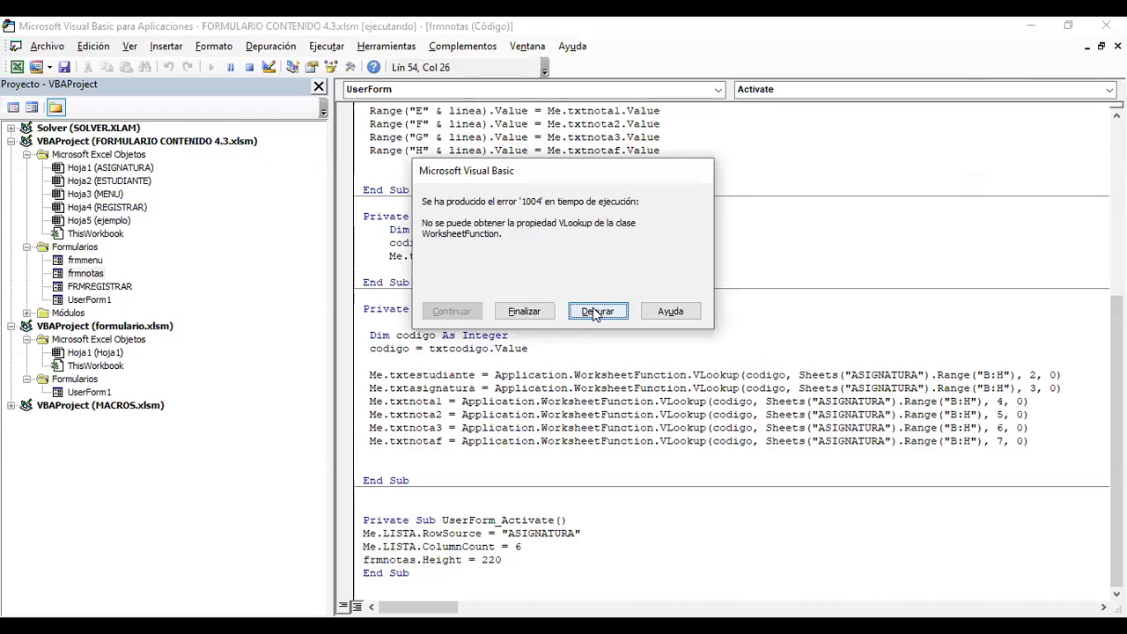
{"action": "left_click", "coordinate": [527, 314]}
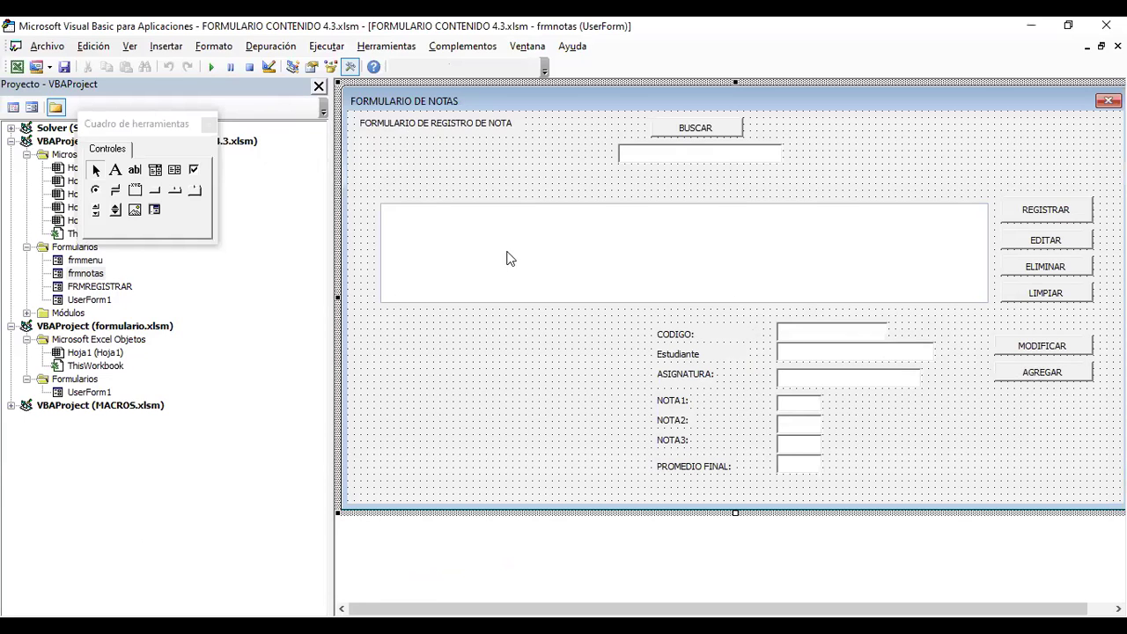
{"action": "left_click", "coordinate": [211, 67]}
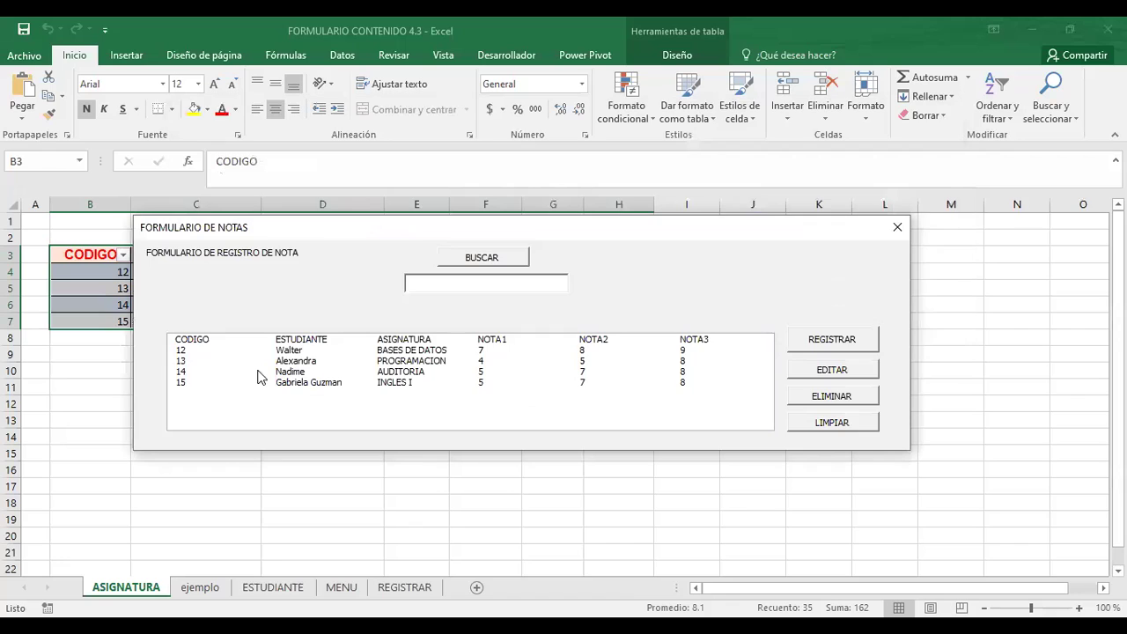
Load the code 12 record, alter its CODIGO, and end the run after error 1004.
{"action": "left_click", "coordinate": [186, 352]}
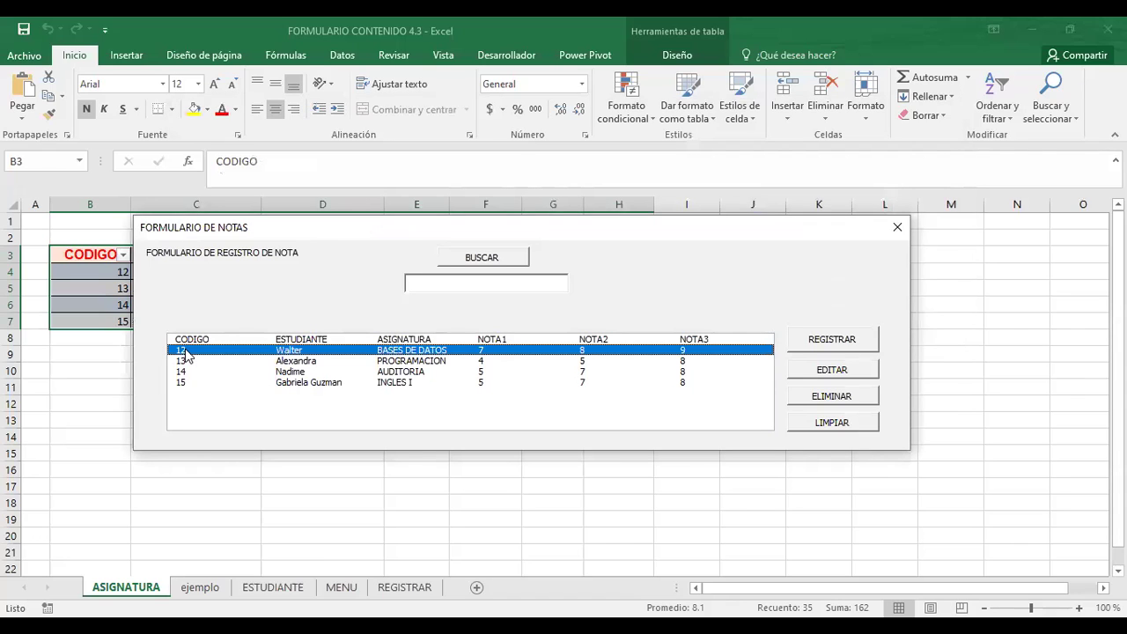
{"action": "left_click", "coordinate": [835, 373]}
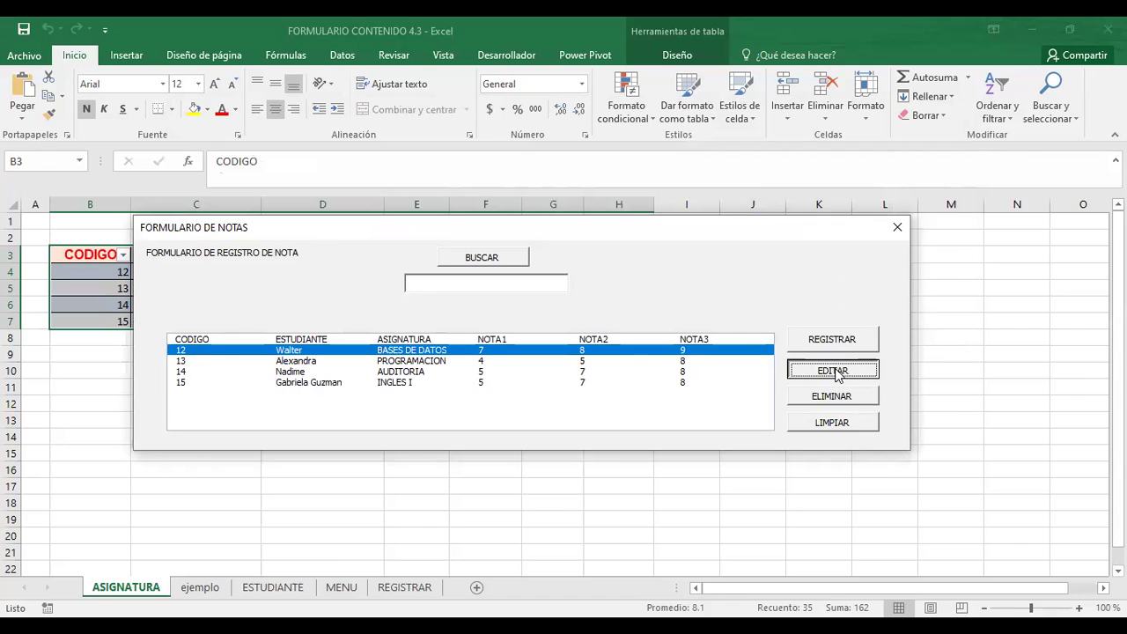
{"action": "left_click", "coordinate": [608, 463]}
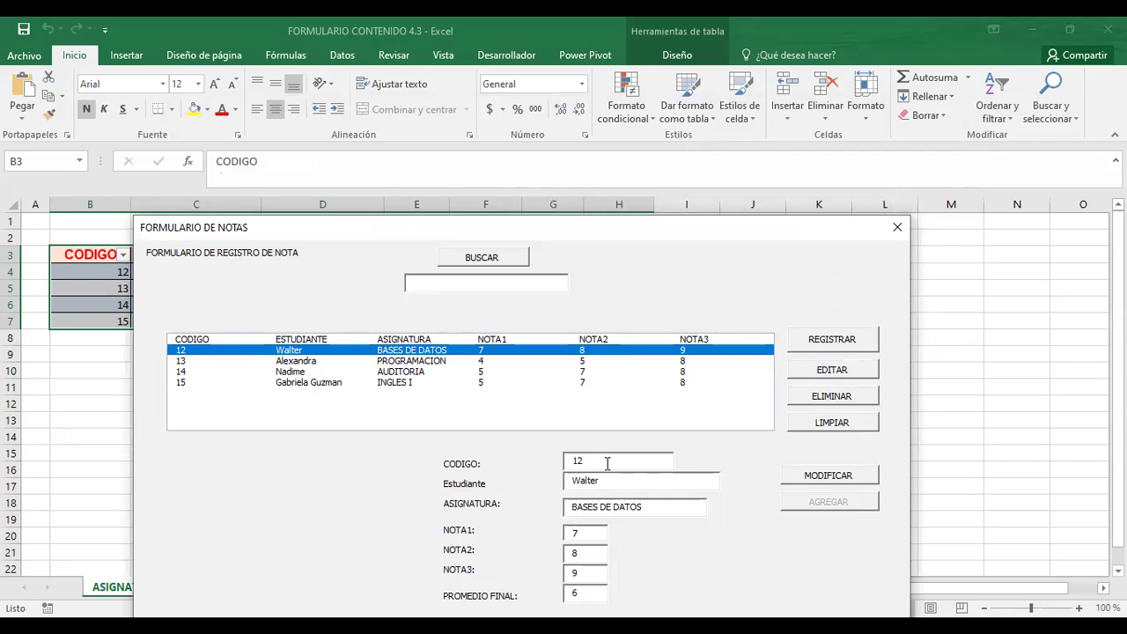
{"action": "key", "text": "BackSpace"}
{"action": "left_click", "coordinate": [526, 311]}
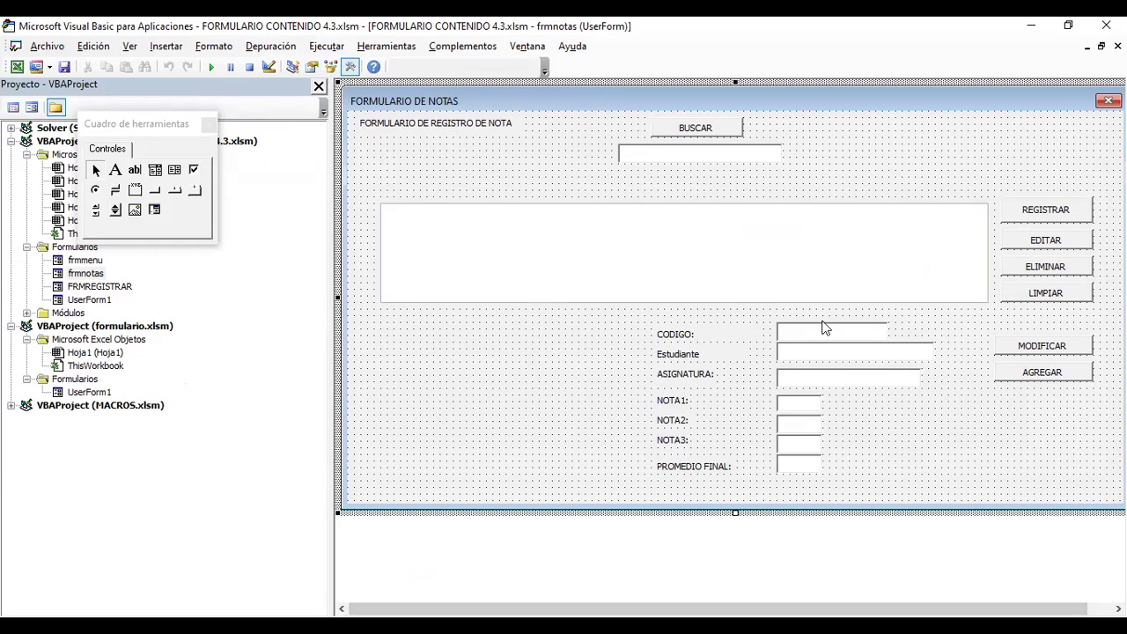
Review cmdmodificar_Click and cmdeditar_Click, reset, then open txtcodigo_Change from the CODIGO box.
{"action": "double_click", "coordinate": [1043, 345]}
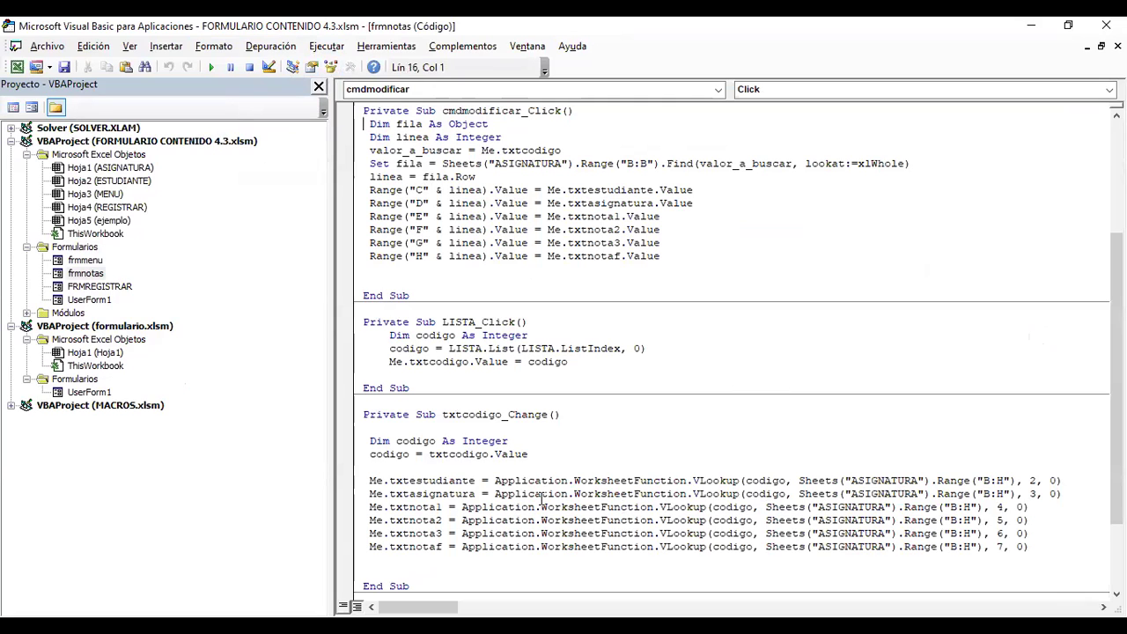
{"action": "left_click", "coordinate": [393, 467]}
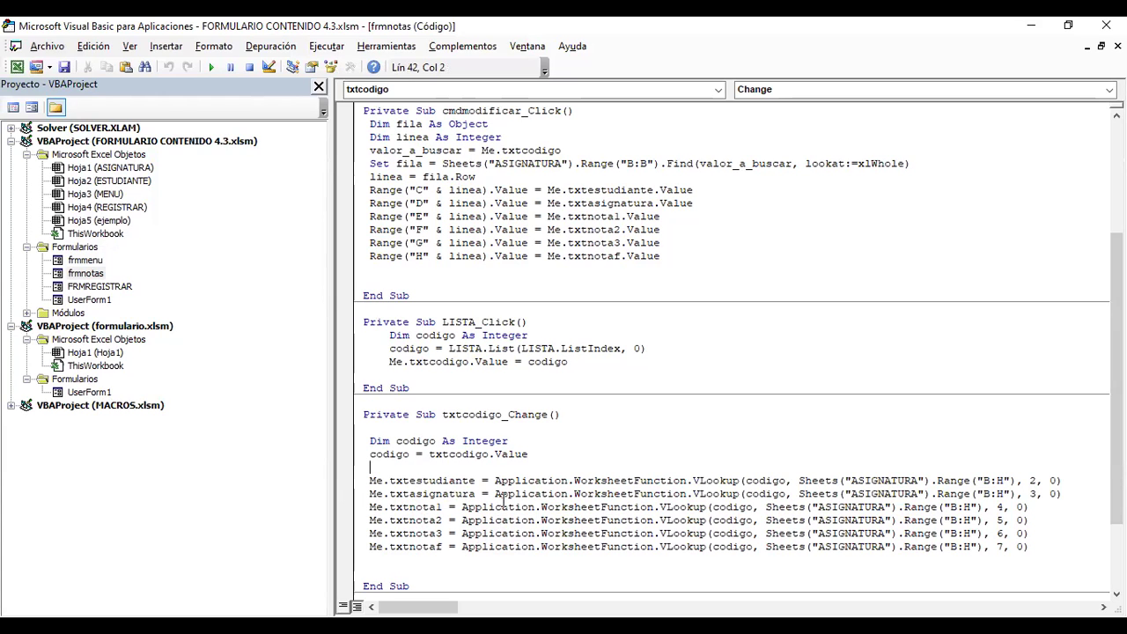
{"action": "scroll", "coordinate": [554, 367], "scroll_direction": "up", "scroll_amount": 4}
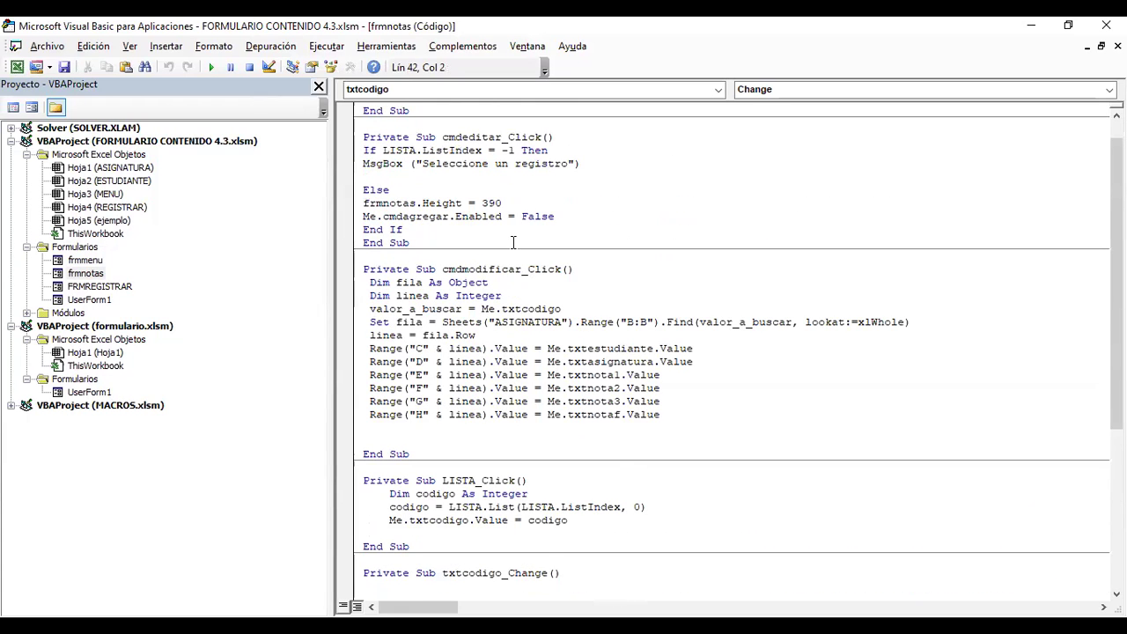
{"action": "key", "text": "F5"}
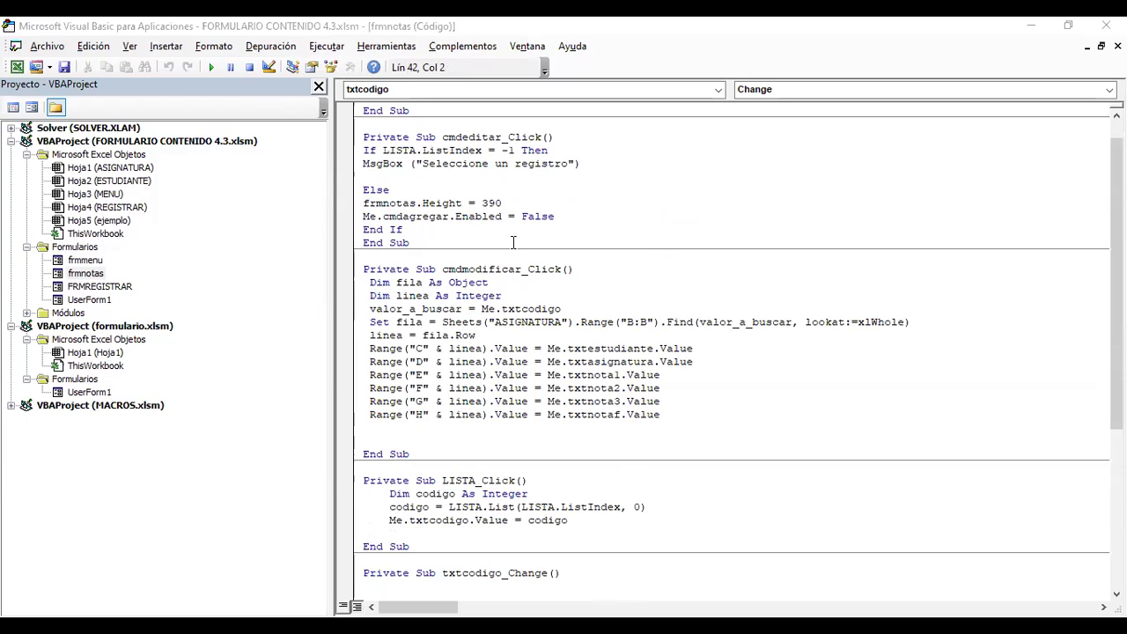
{"action": "left_click", "coordinate": [251, 71]}
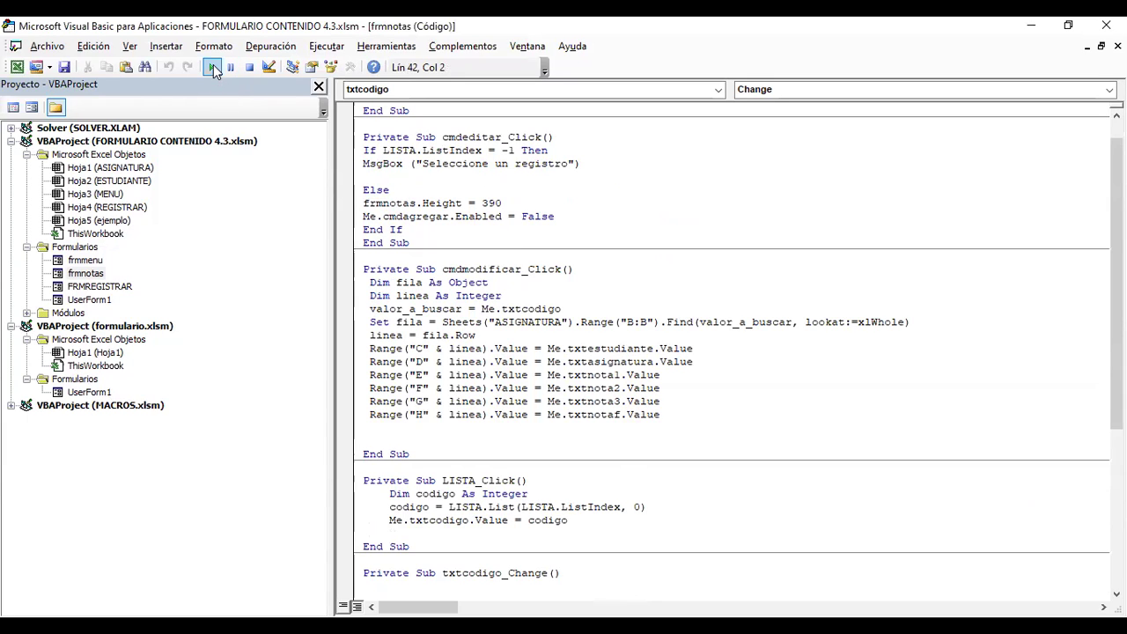
{"action": "double_click", "coordinate": [86, 274]}
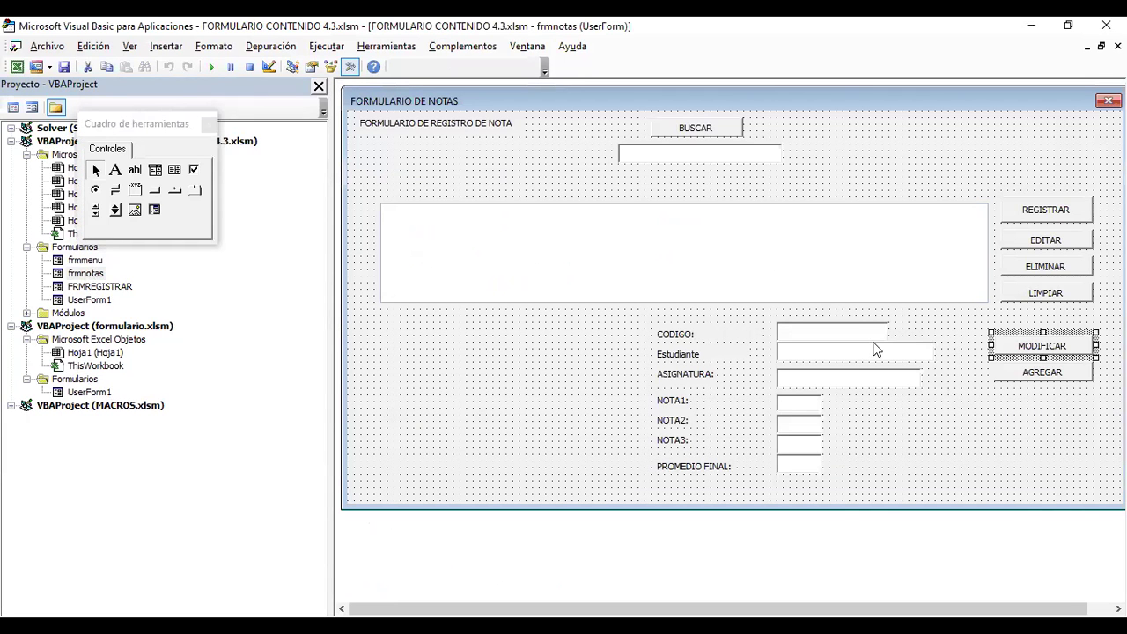
{"action": "double_click", "coordinate": [809, 341]}
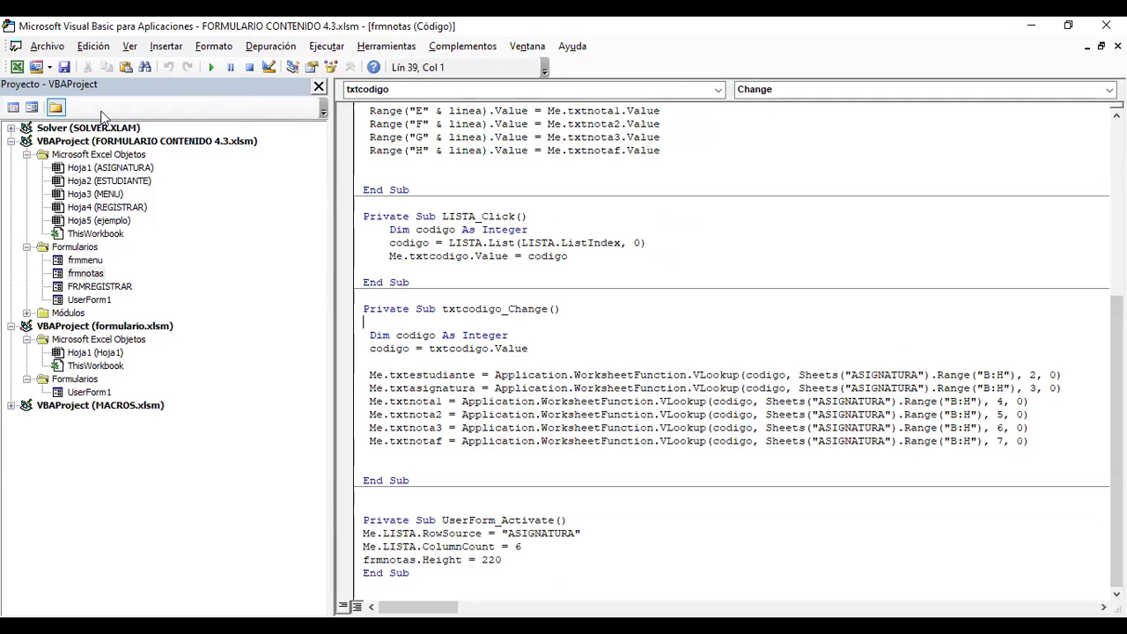
Check the txtcodigo, Estudiante and ASIGNATURA box names in Properties, then open txtcodigo_Change.
{"action": "double_click", "coordinate": [86, 273]}
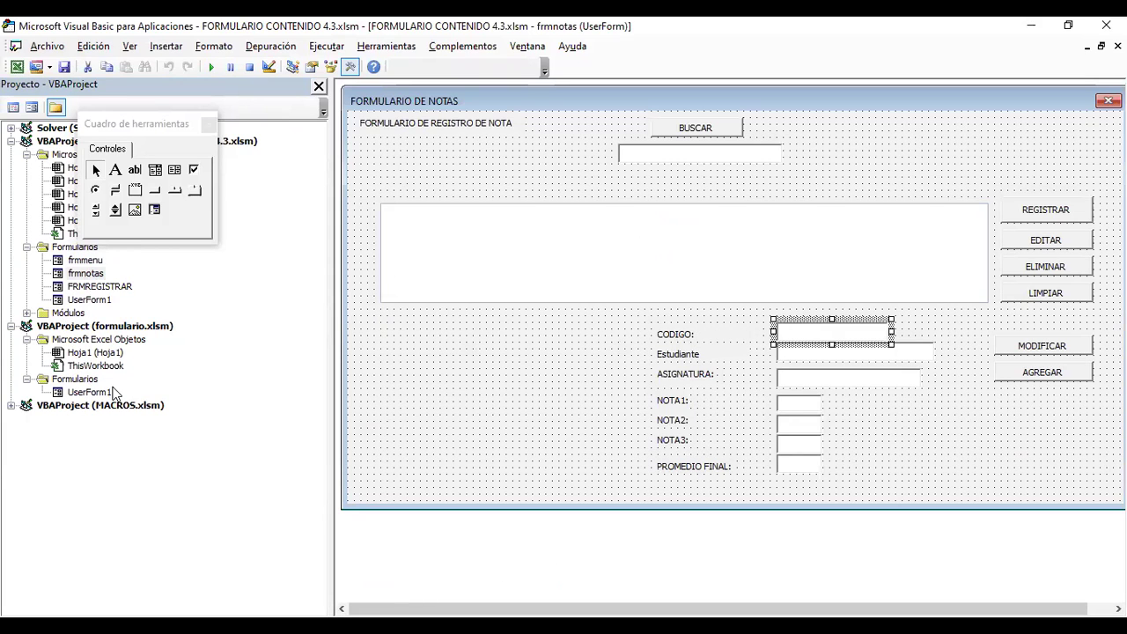
{"action": "left_click_drag", "start_coordinate": [109, 128], "coordinate": [444, 63]}
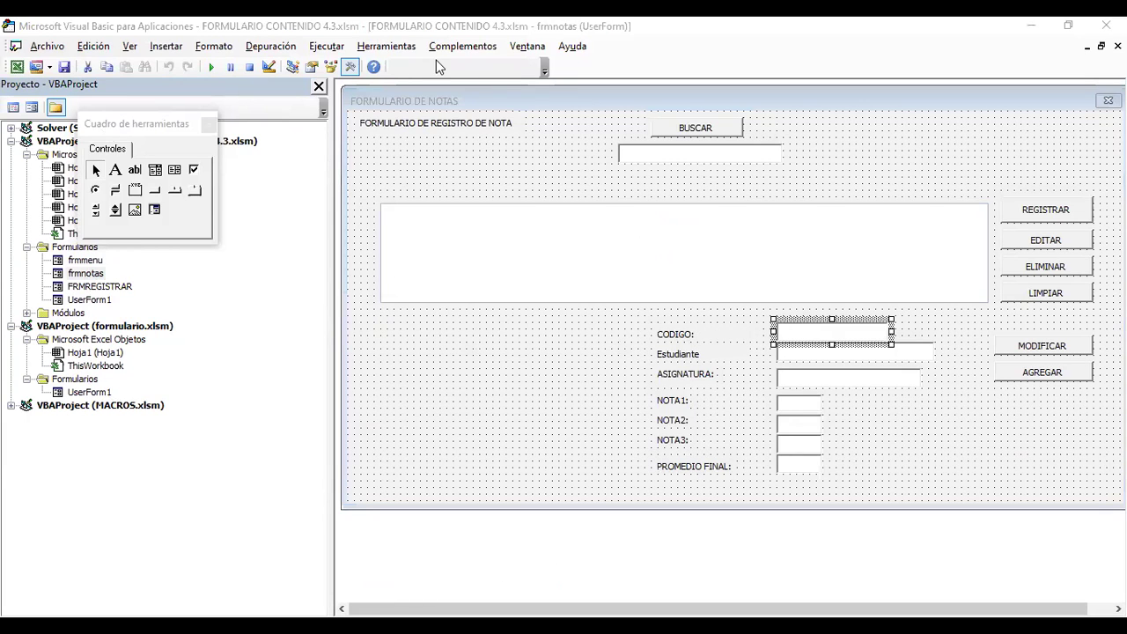
{"action": "left_click", "coordinate": [797, 319]}
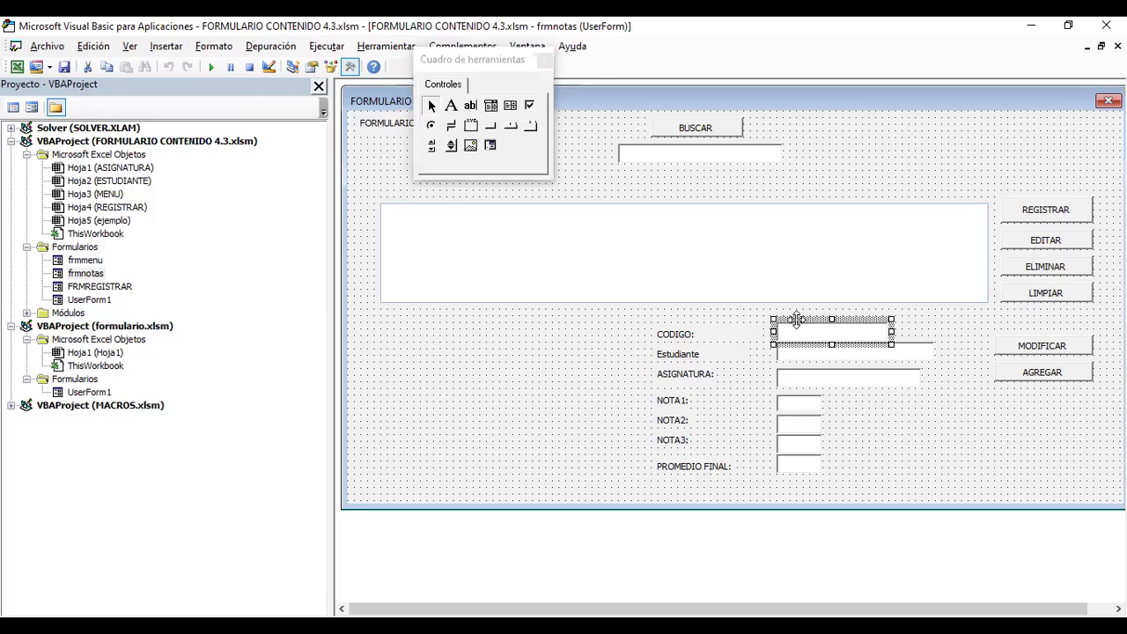
{"action": "left_click", "coordinate": [128, 47]}
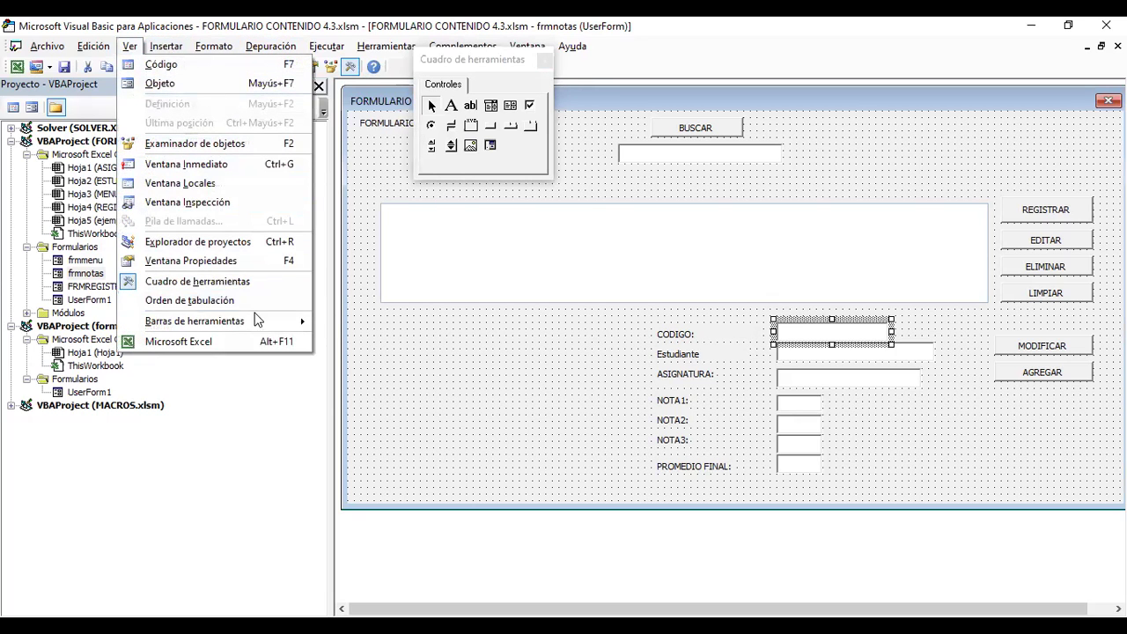
{"action": "left_click", "coordinate": [194, 261]}
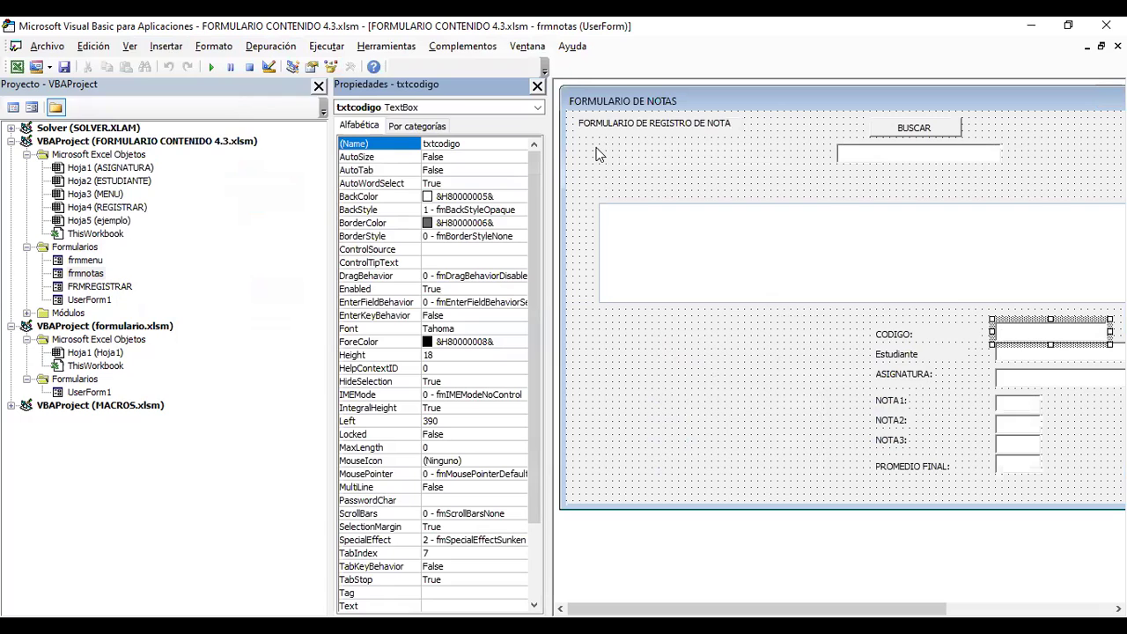
{"action": "left_click", "coordinate": [1023, 359]}
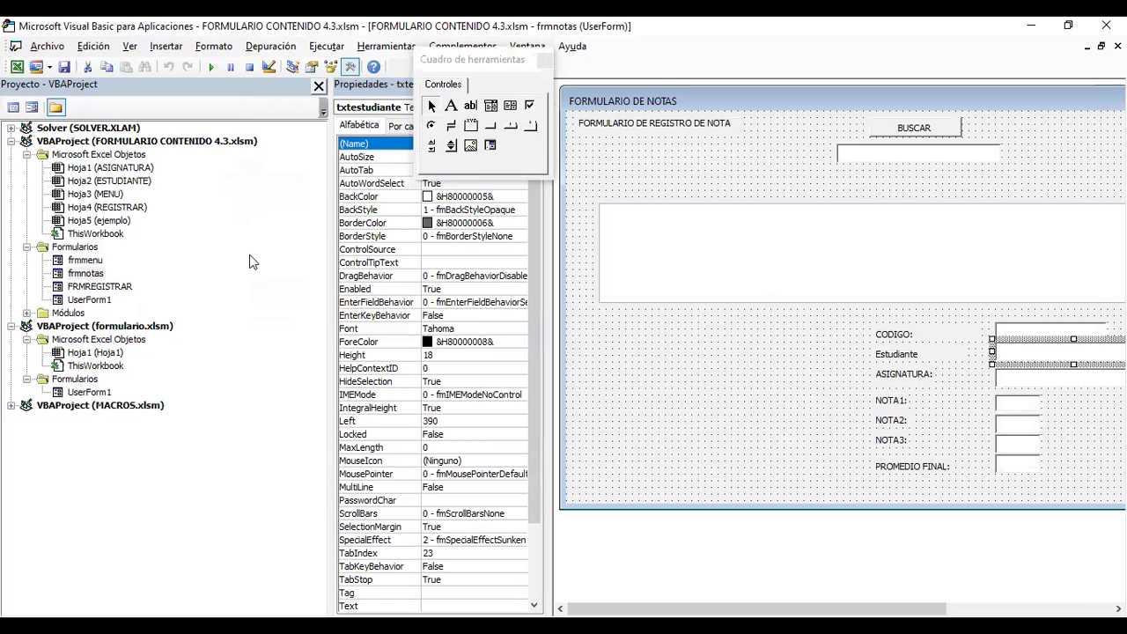
{"action": "left_click", "coordinate": [1032, 388]}
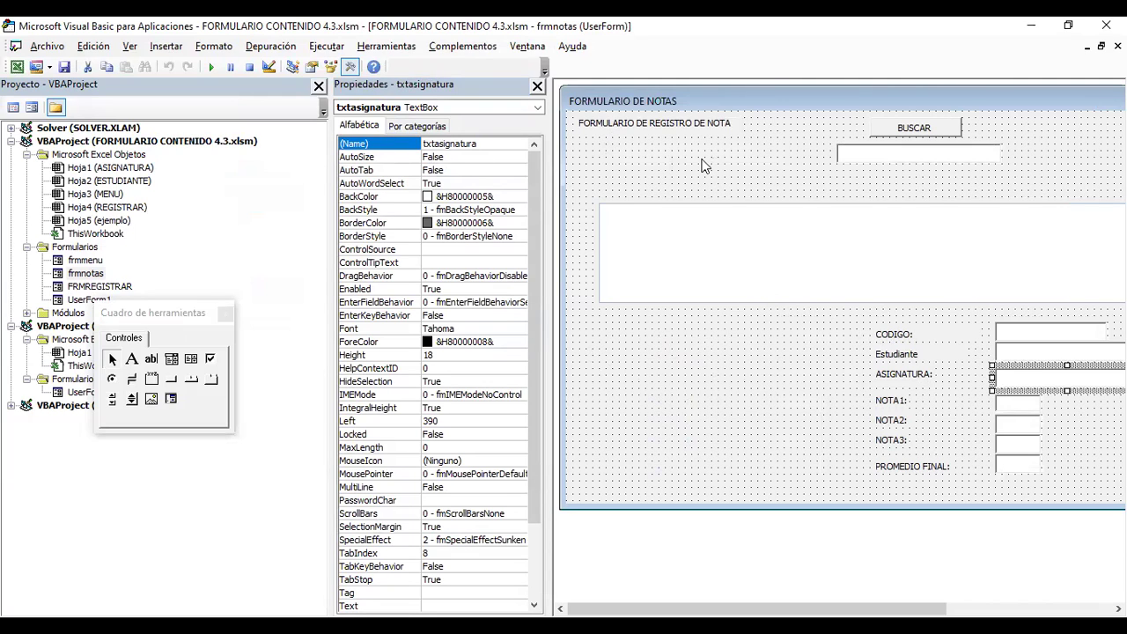
{"action": "left_click", "coordinate": [808, 106]}
{"action": "double_click", "coordinate": [1075, 336]}
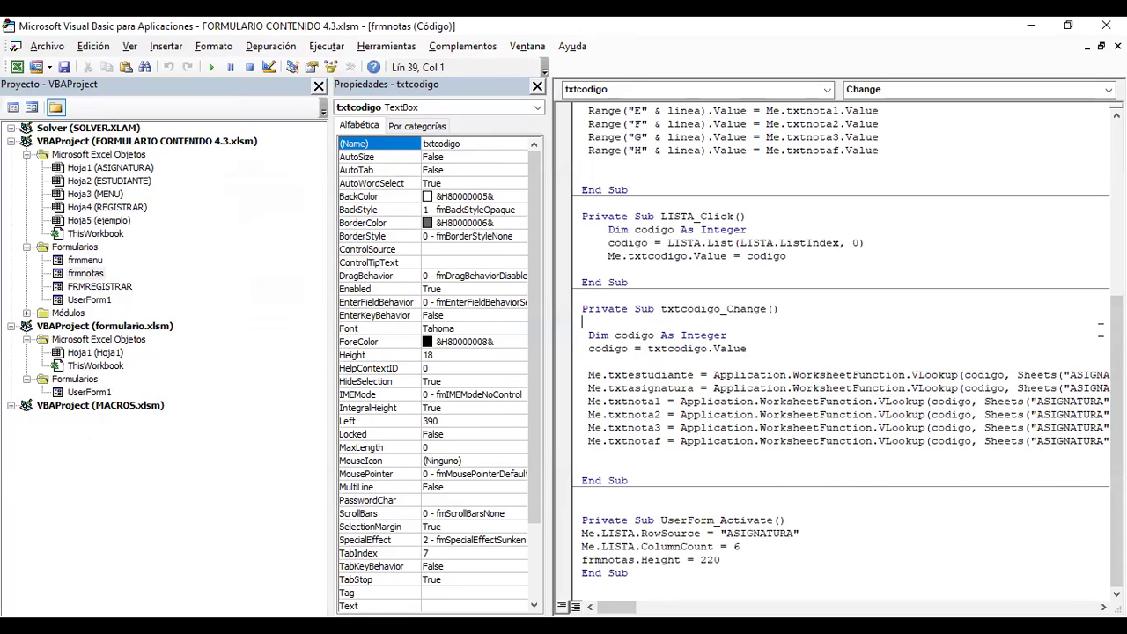
Change LISTA's ColumnCount in UserForm_Activate from 6 to 7.
{"action": "left_click_drag", "start_coordinate": [1117, 327], "coordinate": [666, 404]}
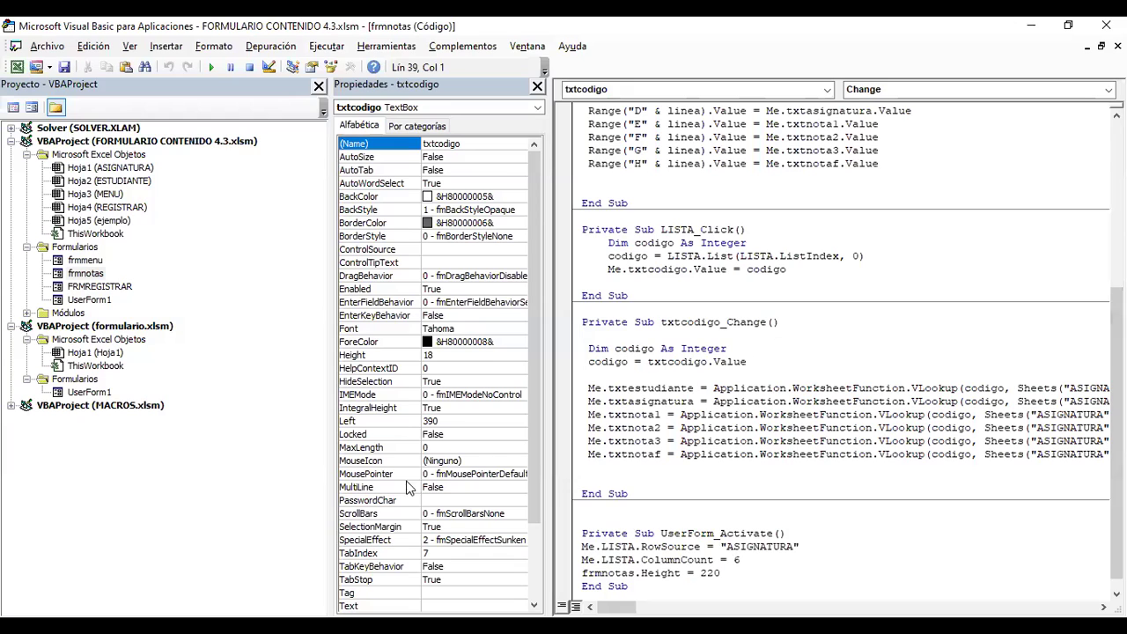
{"action": "left_click", "coordinate": [538, 85]}
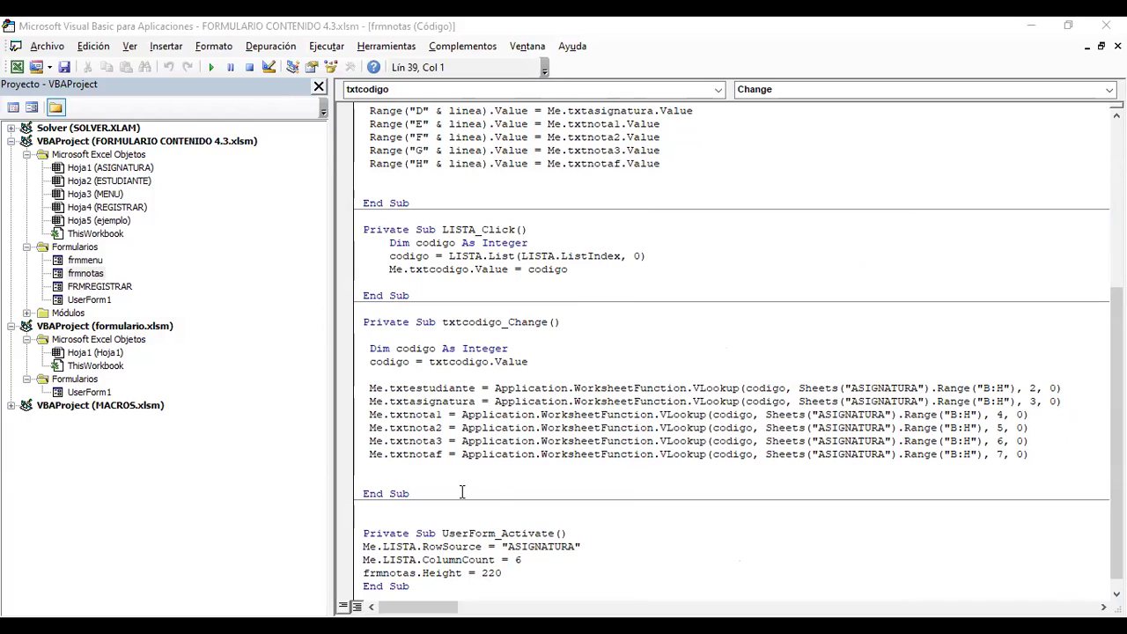
{"action": "left_click", "coordinate": [520, 566]}
{"action": "key", "text": "BackSpace"}
{"action": "type", "text": "7"}
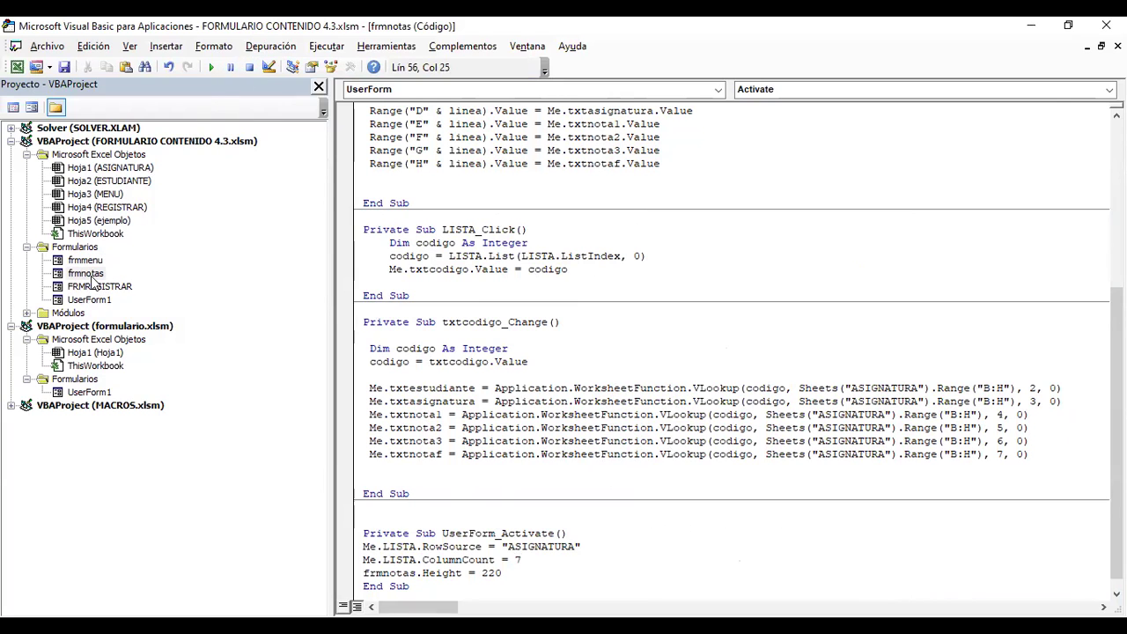
Check the names of the NOTA1, NOTA2, NOTA3 and PROMEDIO FINAL boxes in Properties.
{"action": "double_click", "coordinate": [88, 274]}
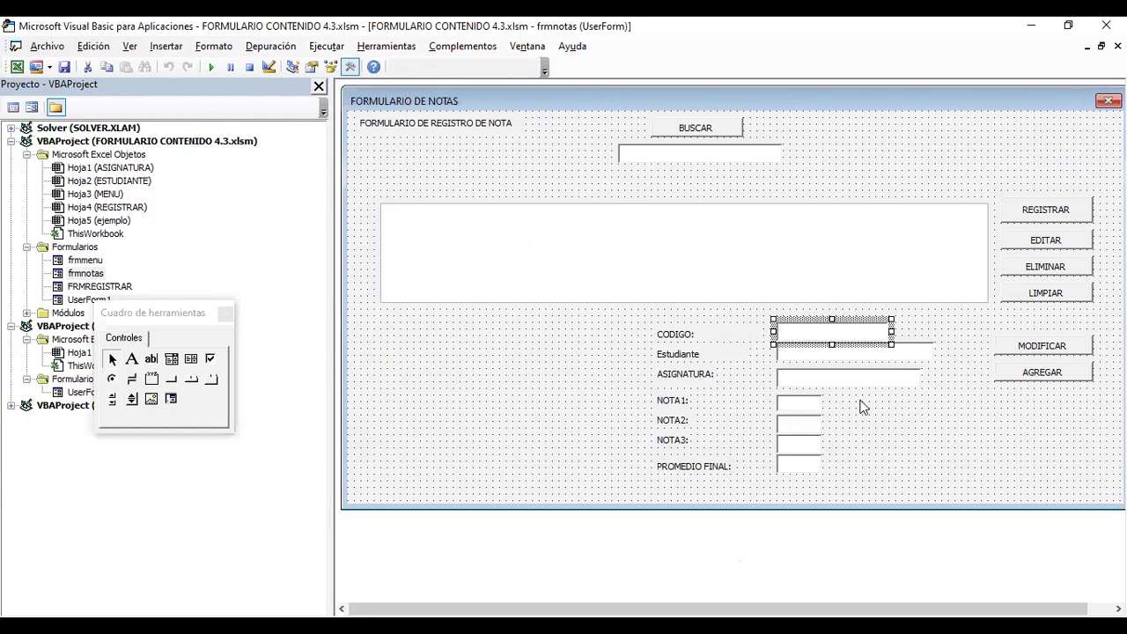
{"action": "left_click", "coordinate": [805, 406]}
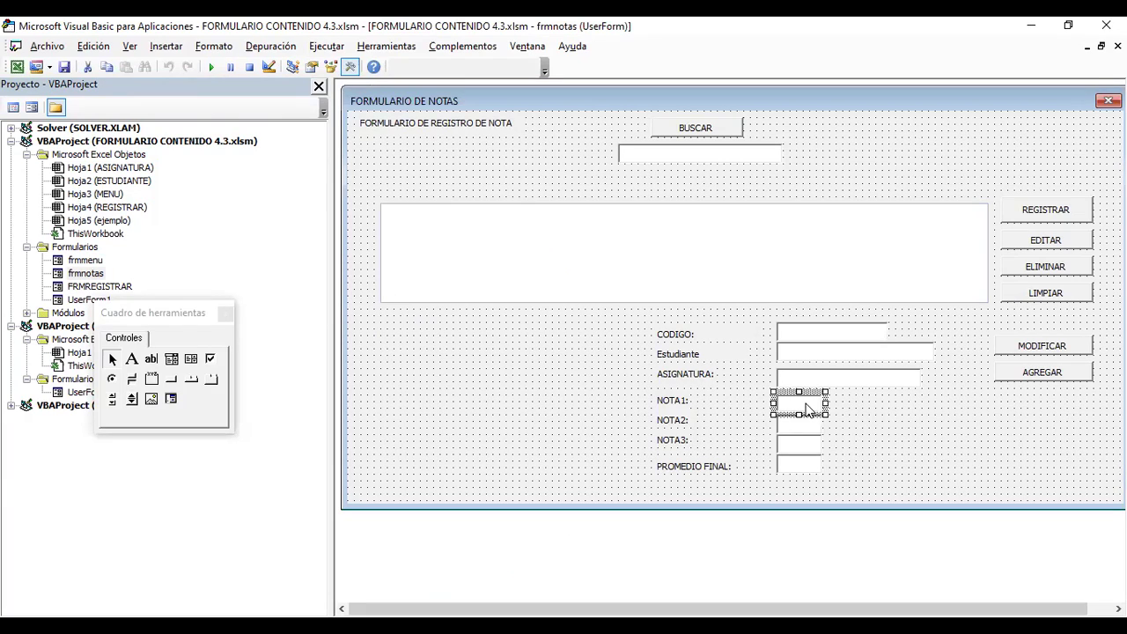
{"action": "left_click", "coordinate": [129, 46]}
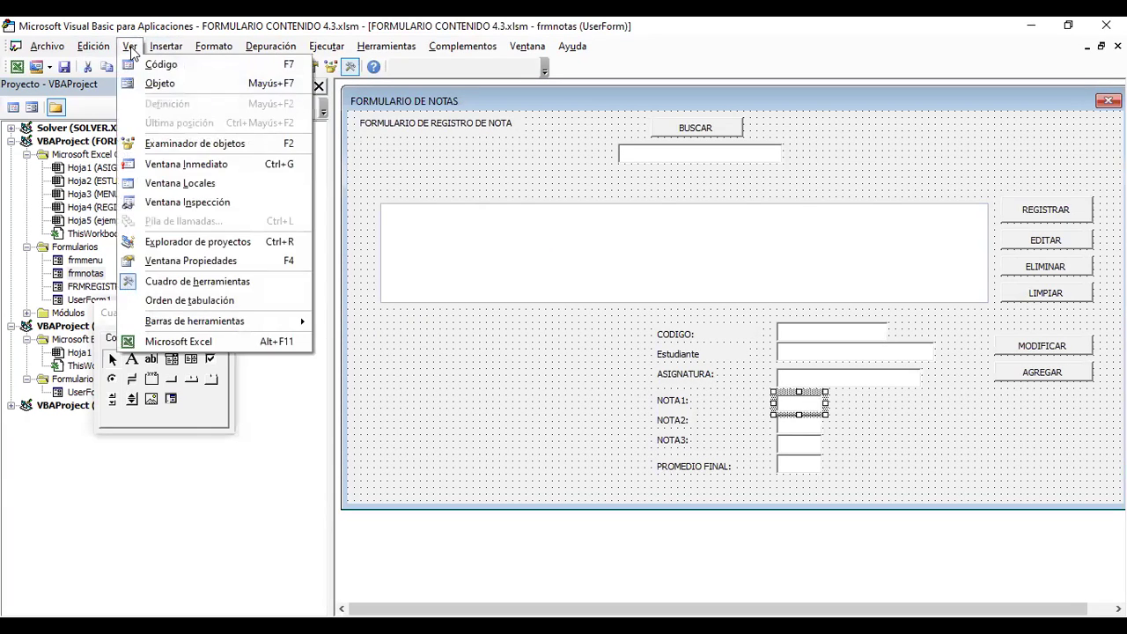
{"action": "left_click", "coordinate": [171, 261]}
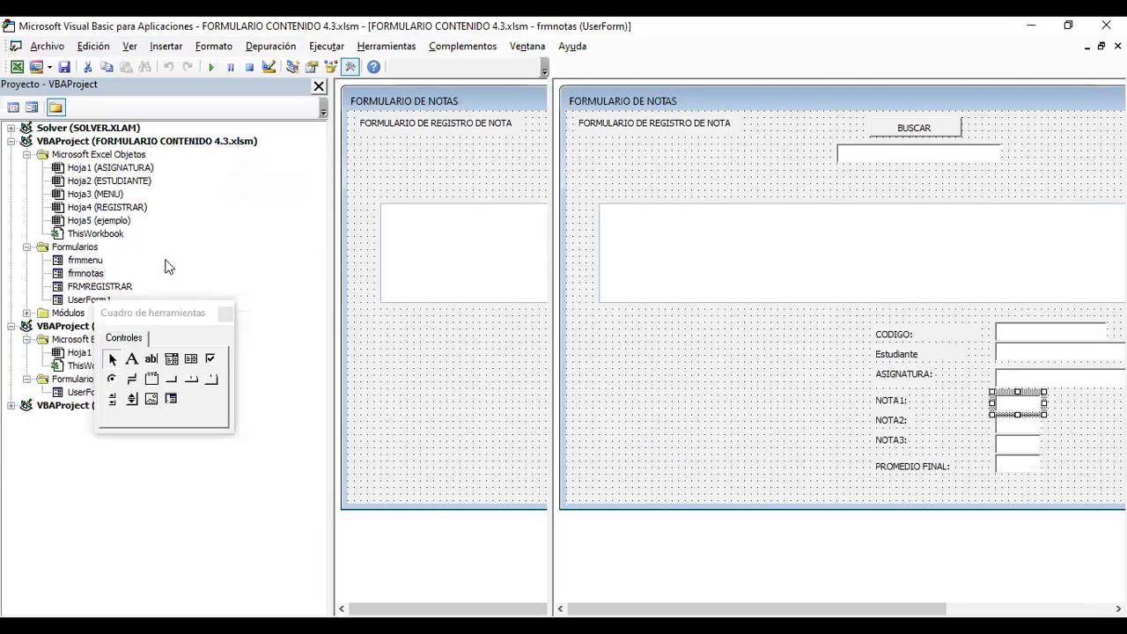
{"action": "left_click", "coordinate": [1036, 429]}
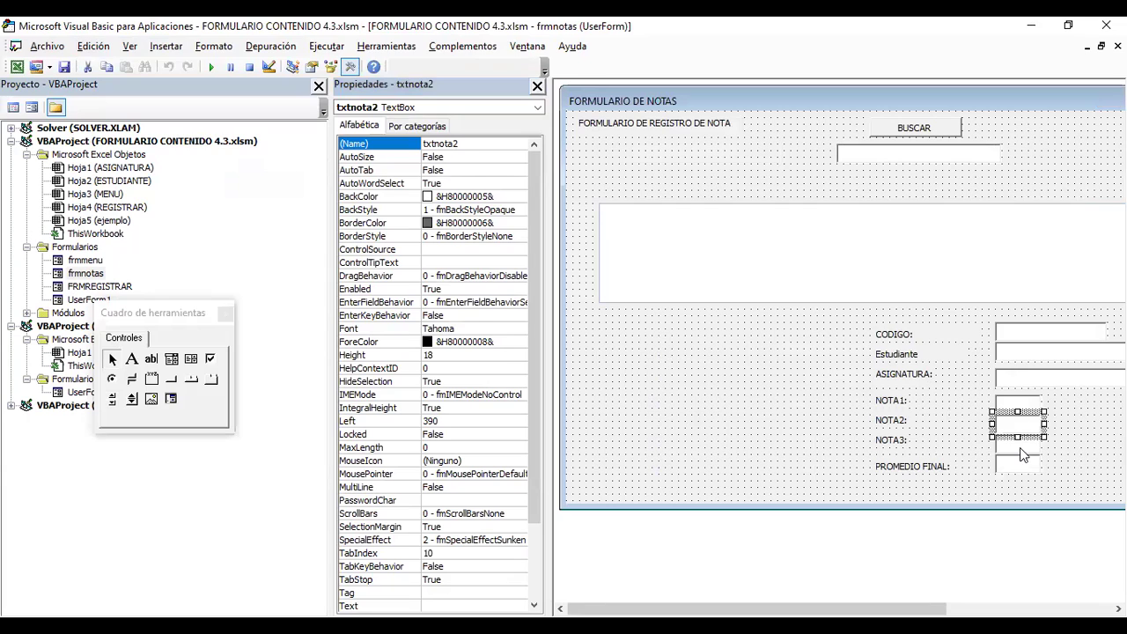
{"action": "left_click", "coordinate": [1020, 448]}
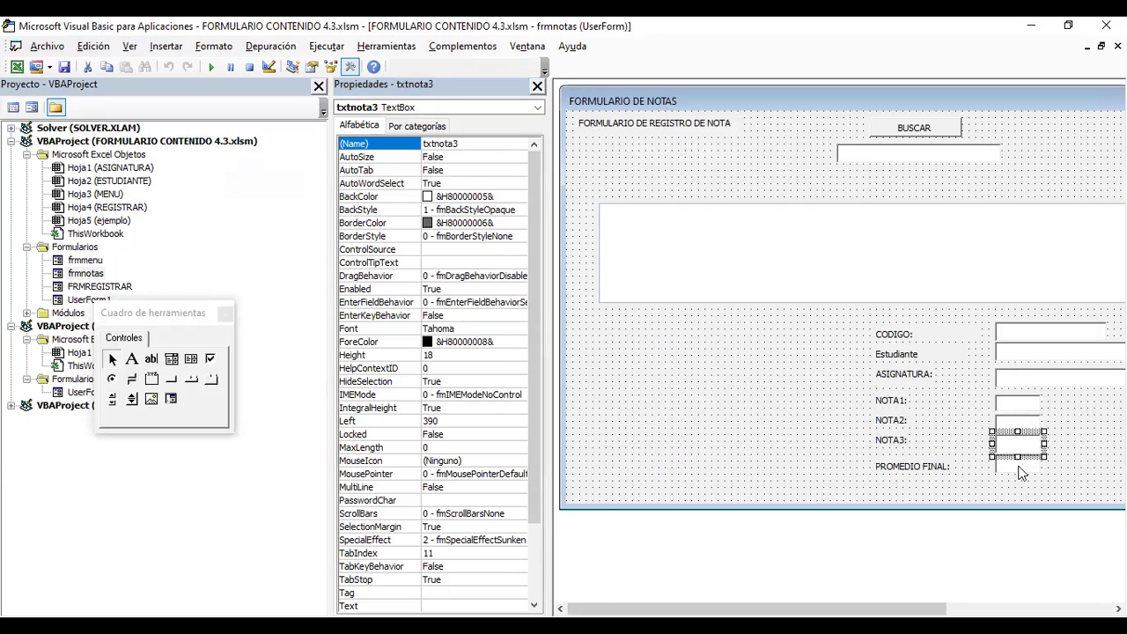
{"action": "left_click", "coordinate": [1020, 473]}
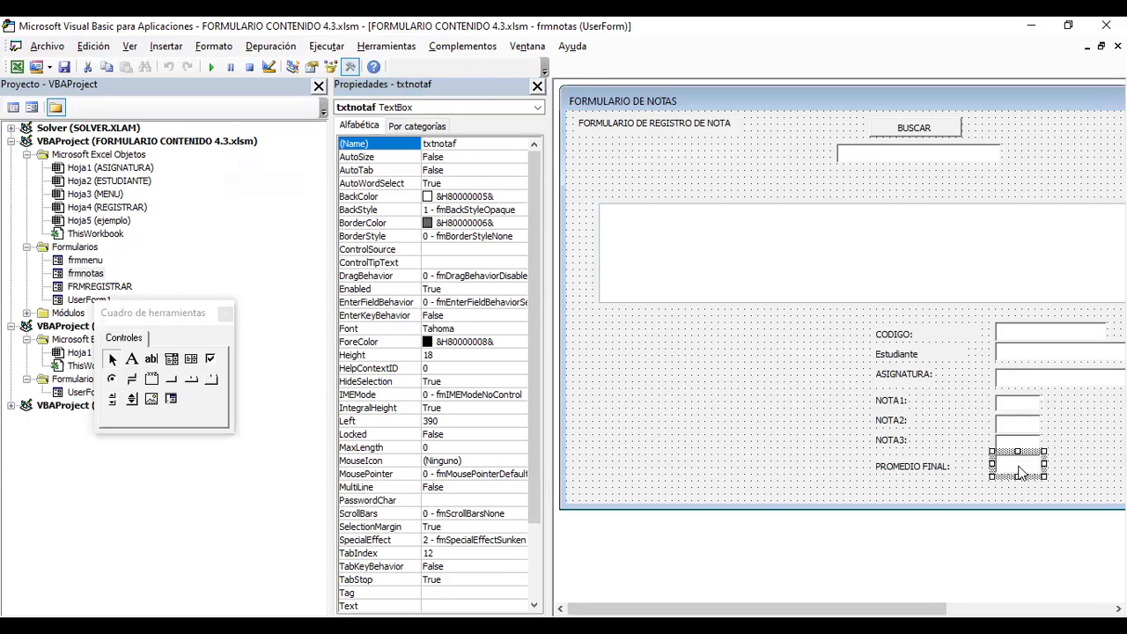
Run the notes form in Excel and pick record 13 in its list.
{"action": "left_click", "coordinate": [687, 391]}
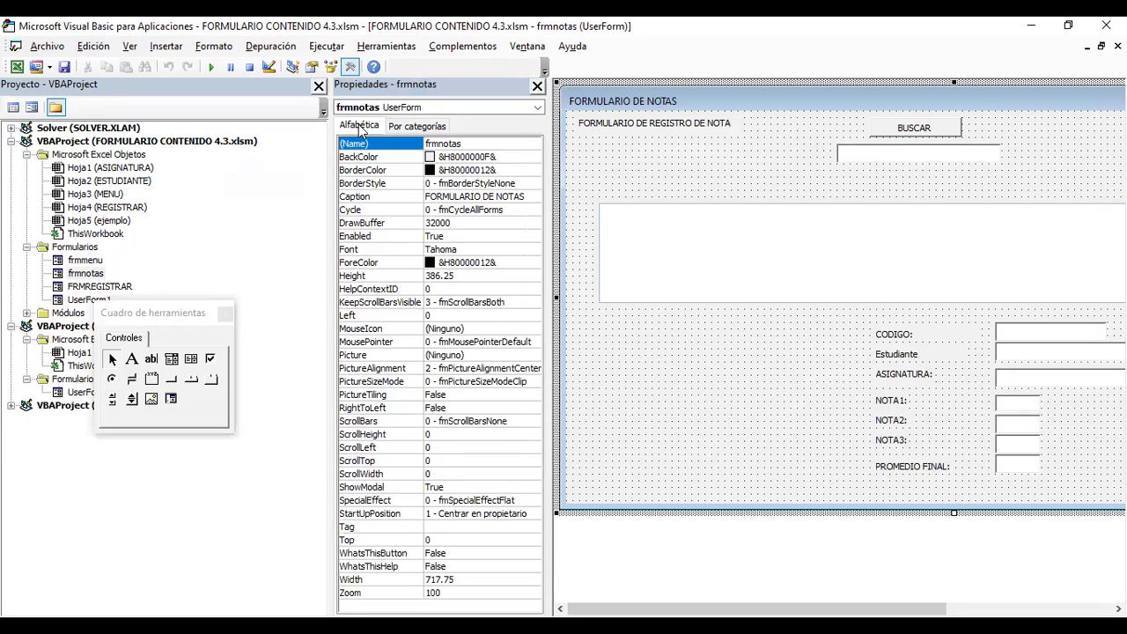
{"action": "left_click", "coordinate": [212, 70]}
{"action": "left_click", "coordinate": [231, 251]}
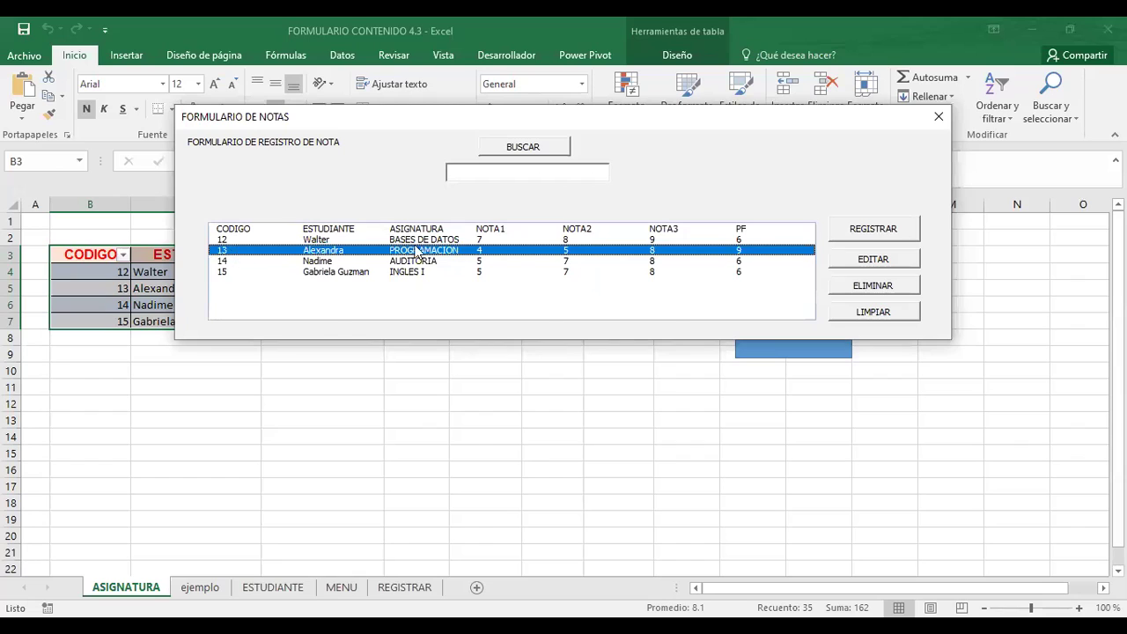
Replace record 13's student name with a new name, save it with MODIFICAR, and close the form.
{"action": "left_click", "coordinate": [873, 259]}
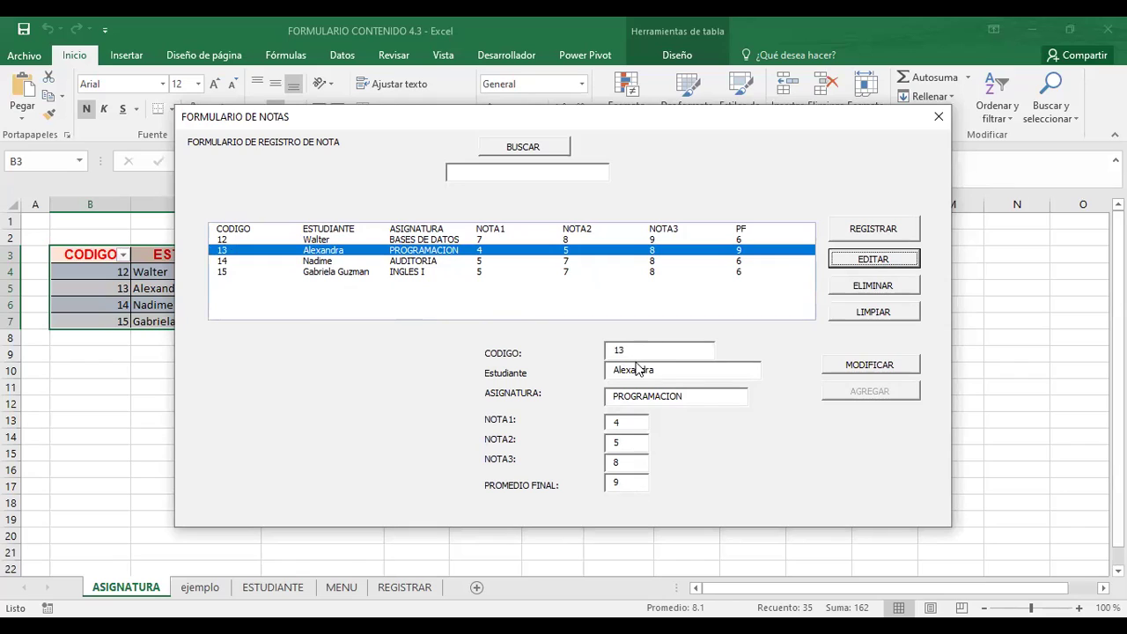
{"action": "left_click", "coordinate": [674, 373]}
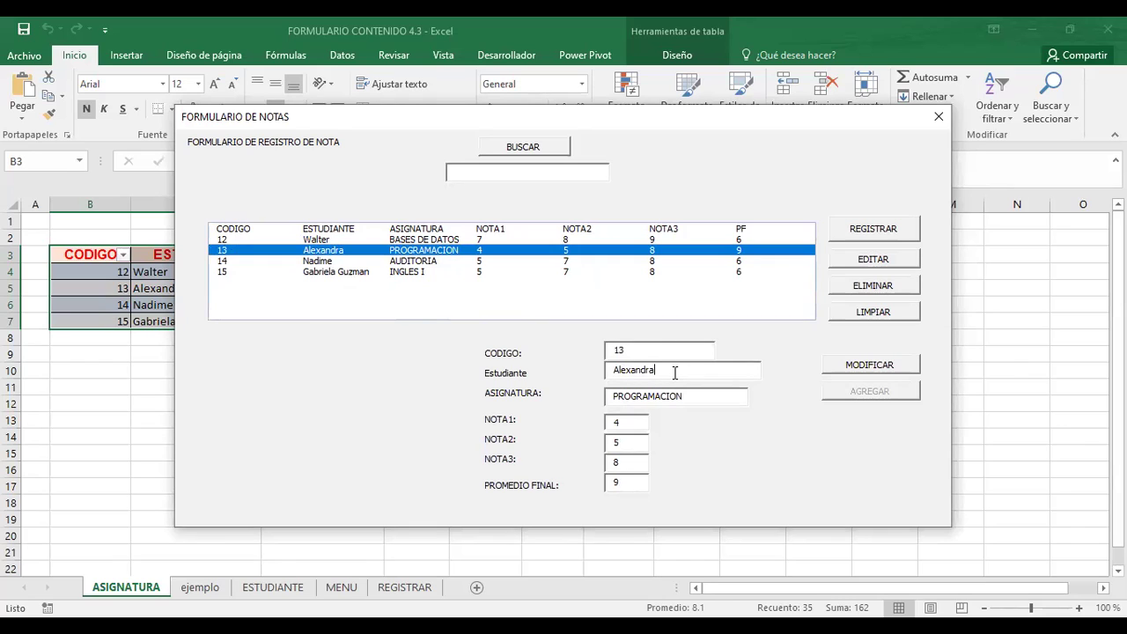
{"action": "key", "text": "BackSpace"}
{"action": "key", "text": "BackSpace"}
{"action": "key", "text": "BackSpace"}
{"action": "key", "text": "BackSpace"}
{"action": "key", "text": "BackSpace"}
{"action": "key", "text": "BackSpace"}
{"action": "key", "text": "BackSpace"}
{"action": "key", "text": "BackSpace"}
{"action": "key", "text": "BackSpace"}
{"action": "type", "text": "D"}
{"action": "type", "text": "alila"}
{"action": "left_click", "coordinate": [862, 366]}
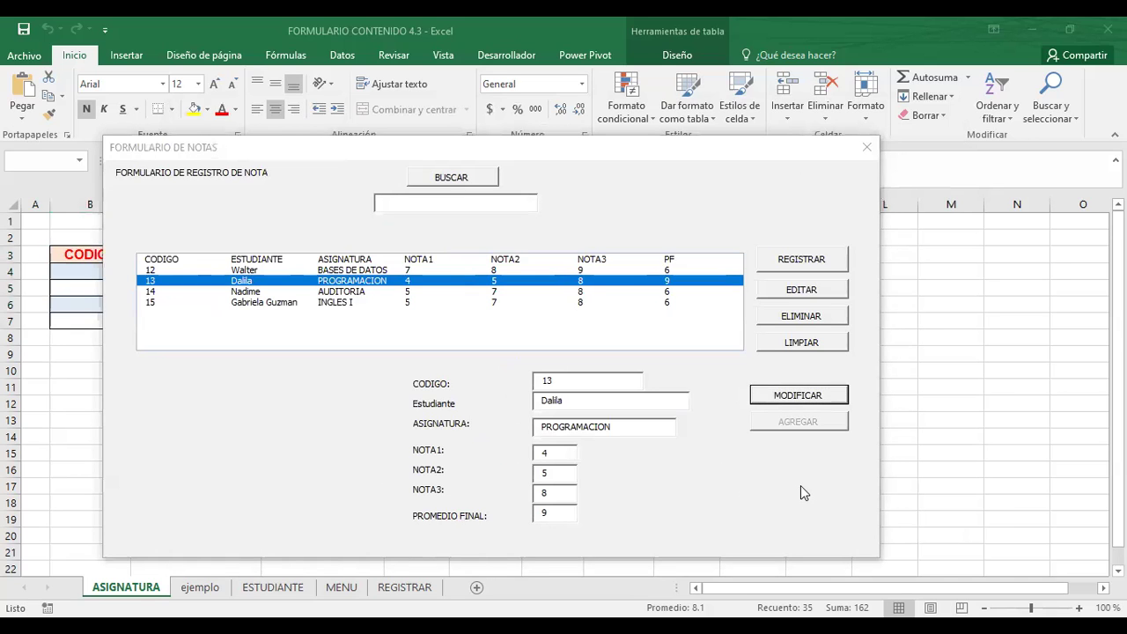
{"action": "left_click", "coordinate": [868, 148]}
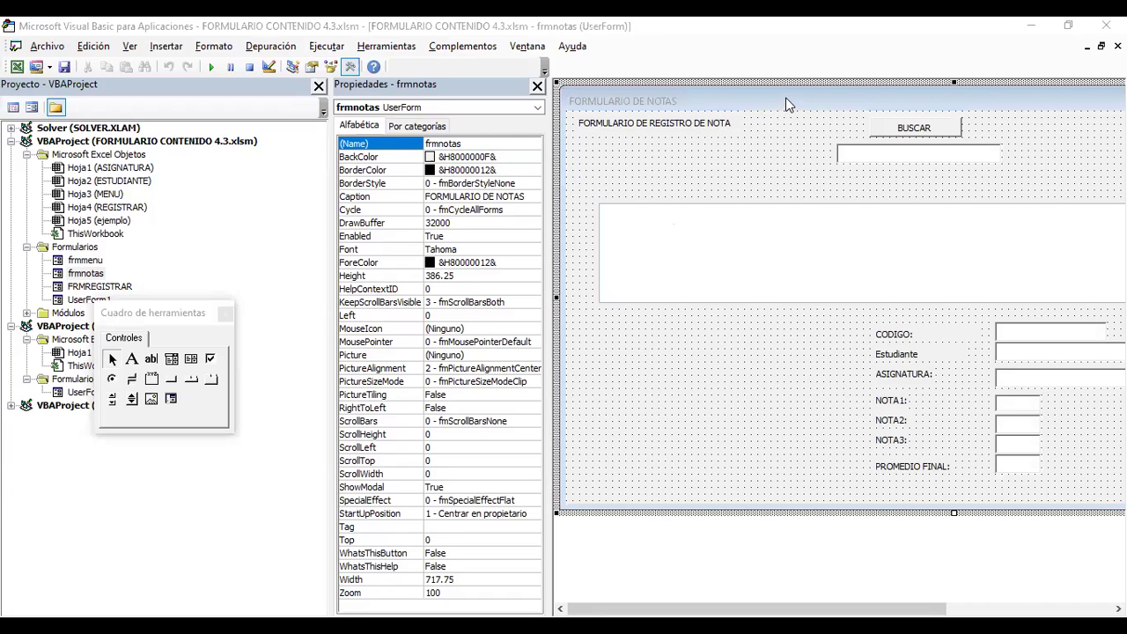
Draw a new command button below AGREGAR on the frmnotas form.
{"action": "left_click", "coordinate": [537, 85]}
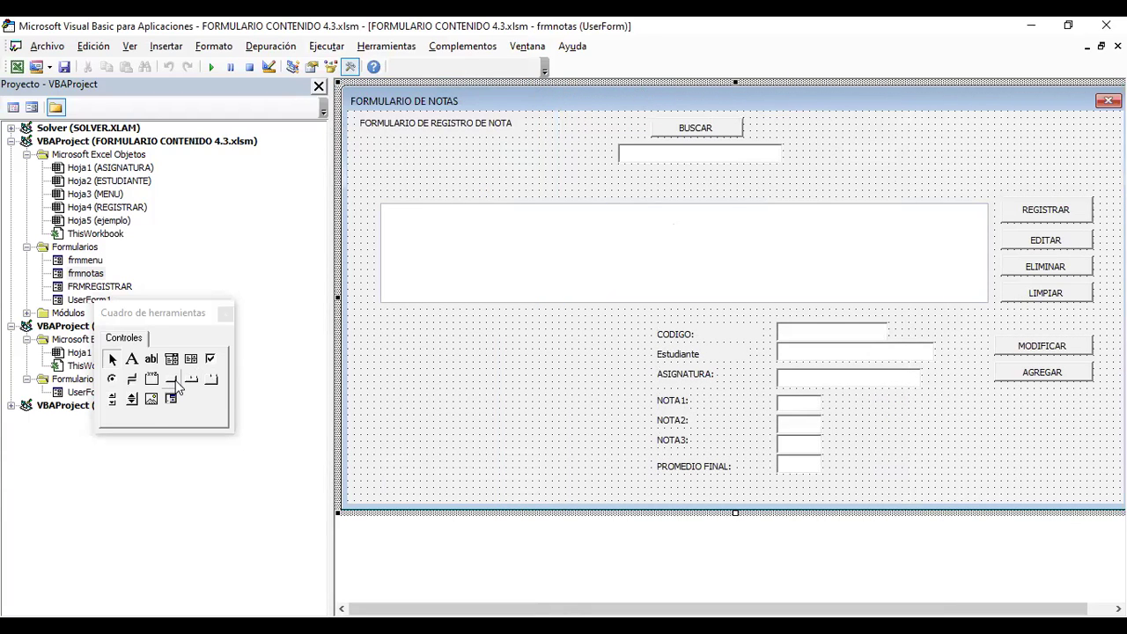
{"action": "left_click", "coordinate": [172, 381]}
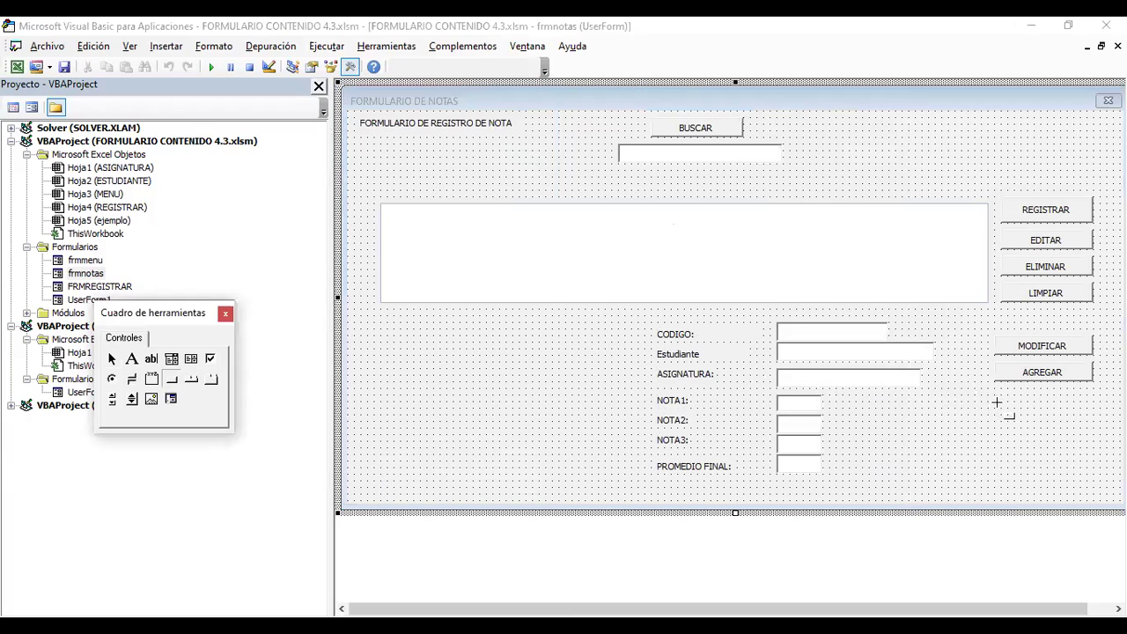
{"action": "left_click_drag", "start_coordinate": [996, 398], "coordinate": [1090, 423]}
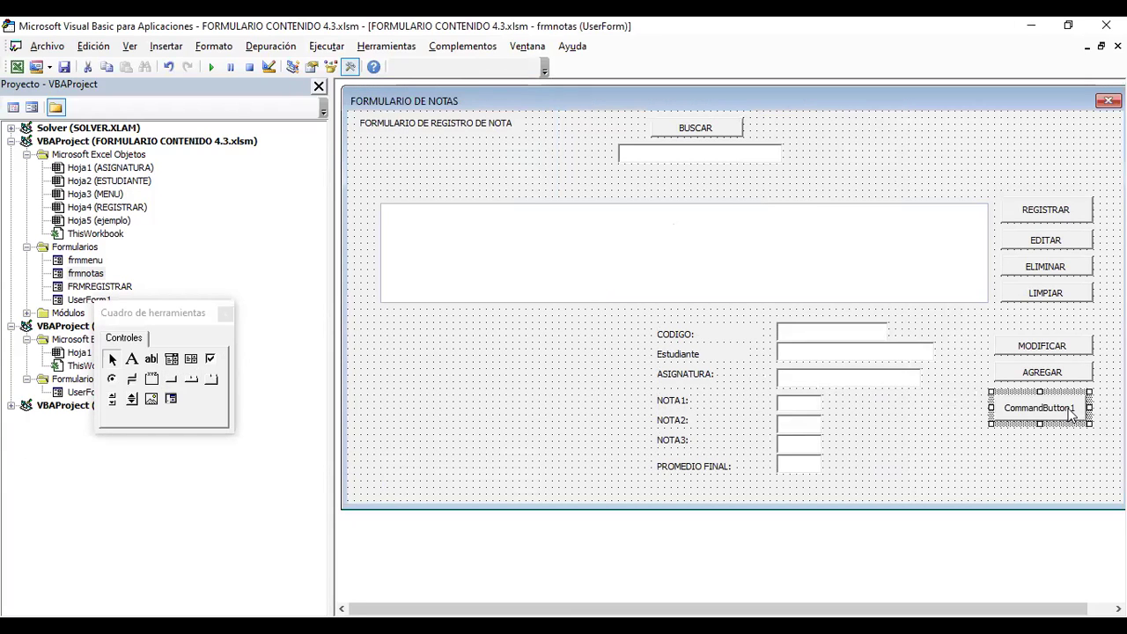
{"action": "left_click", "coordinate": [1071, 412]}
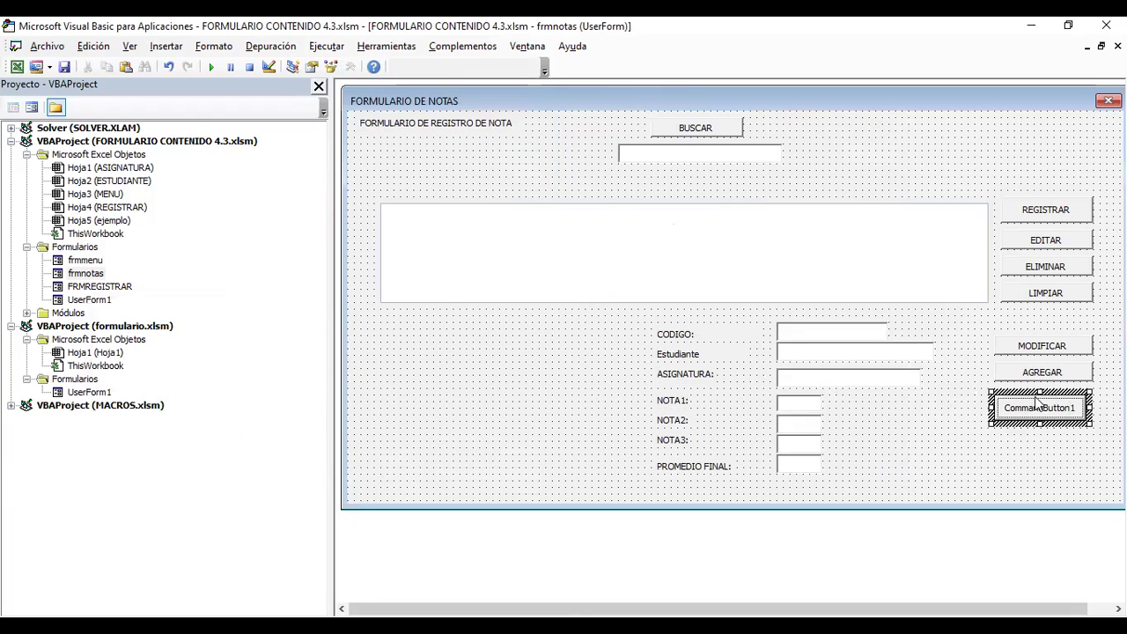
Name the new button cmdsalir and give it the caption SALIR.
{"action": "left_click", "coordinate": [129, 46]}
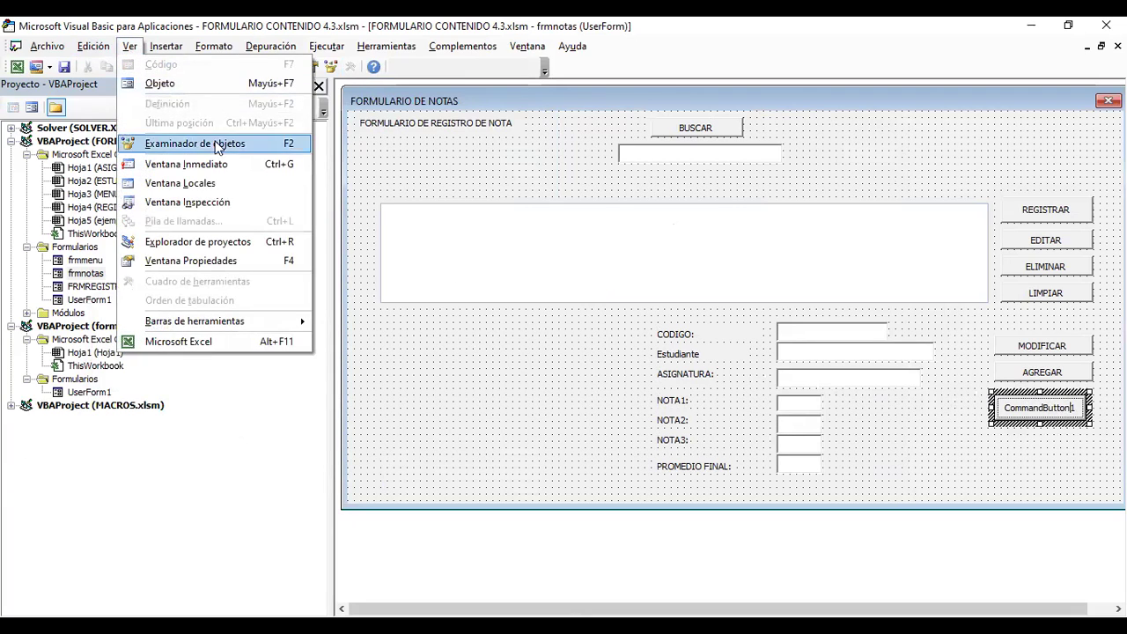
{"action": "left_click", "coordinate": [208, 261]}
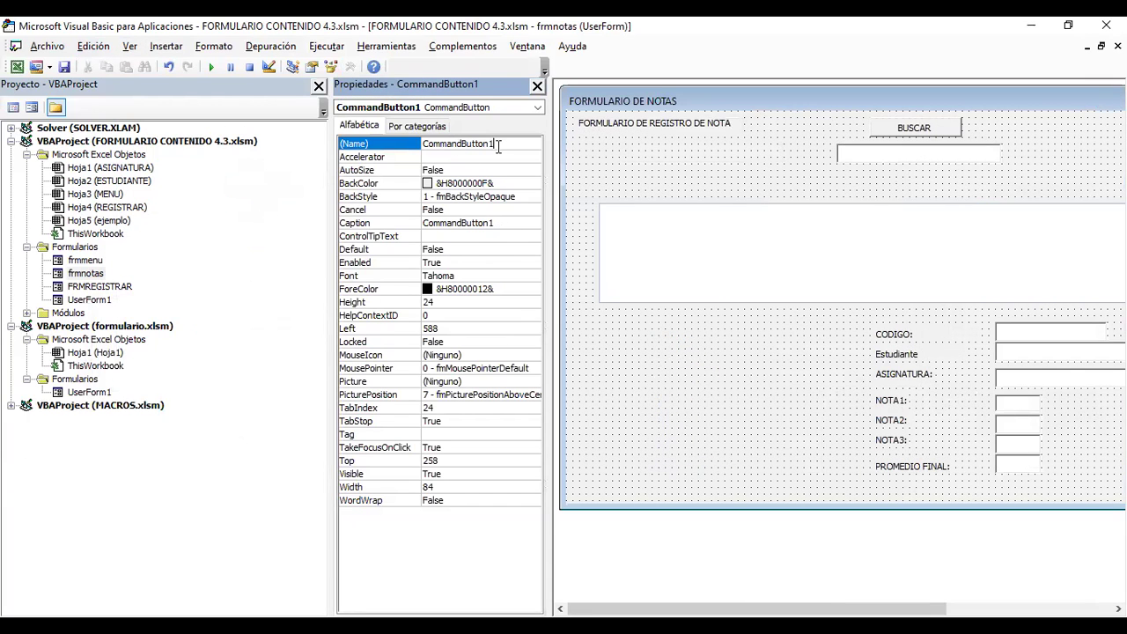
{"action": "key", "text": "BackSpace"}
{"action": "key", "text": "BackSpace"}
{"action": "key", "text": "BackSpace"}
{"action": "key", "text": "BackSpace"}
{"action": "key", "text": "BackSpace"}
{"action": "key", "text": "BackSpace"}
{"action": "key", "text": "BackSpace"}
{"action": "type", "text": "cmdsalir"}
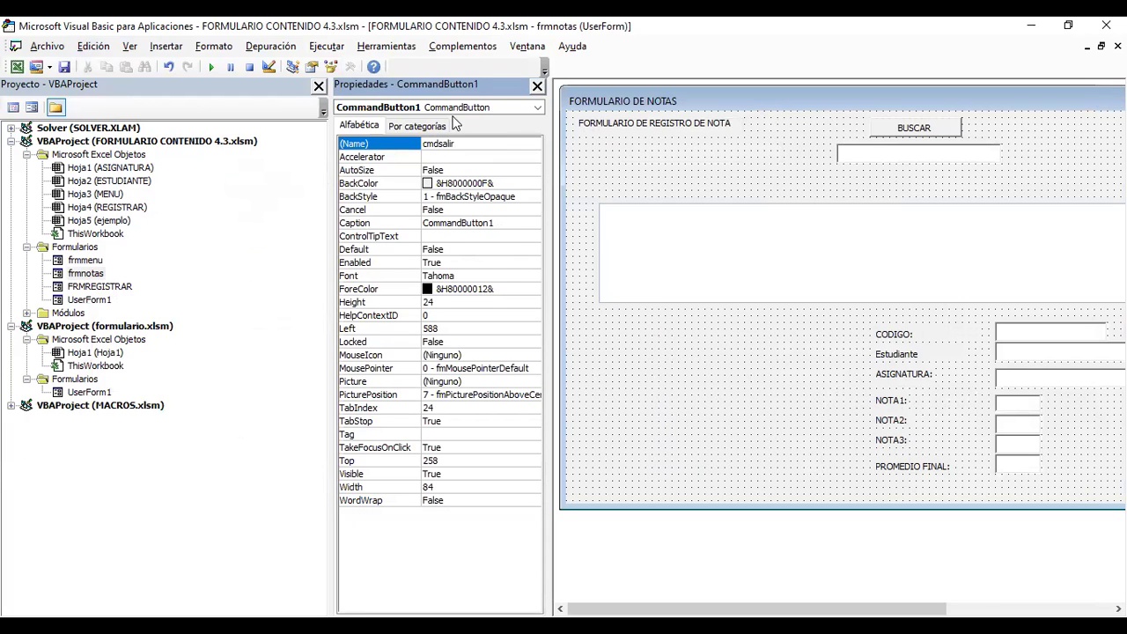
{"action": "left_click", "coordinate": [504, 224]}
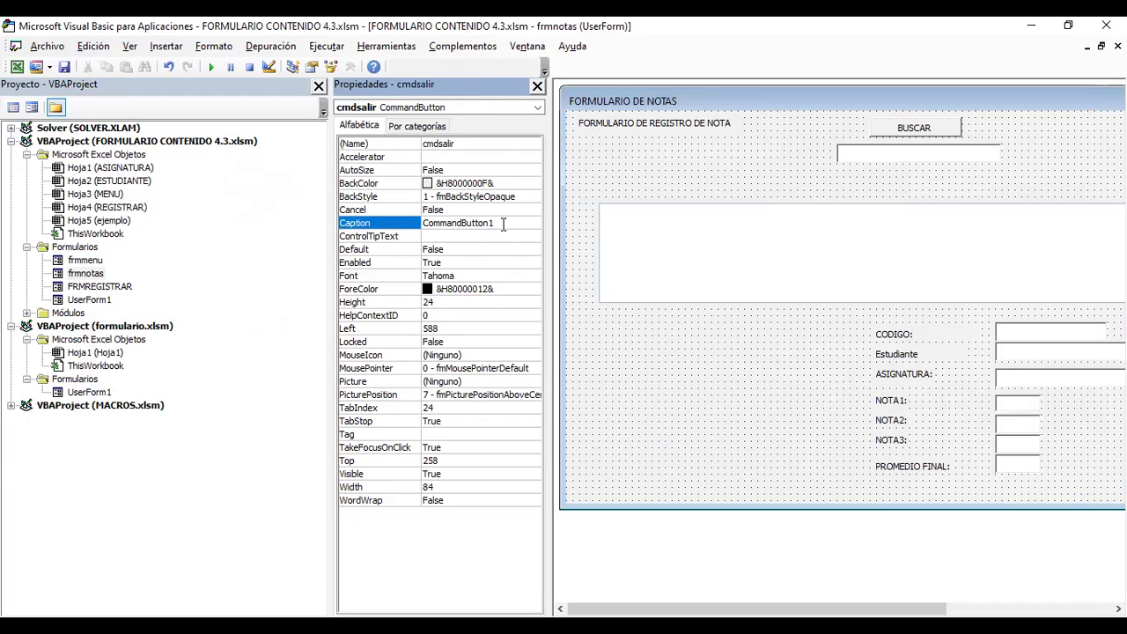
{"action": "key", "text": "BackSpace"}
{"action": "key", "text": "BackSpace"}
{"action": "key", "text": "BackSpace"}
{"action": "key", "text": "BackSpace"}
{"action": "key", "text": "BackSpace"}
{"action": "key", "text": "BackSpace"}
{"action": "type", "text": "sal"}
{"action": "key", "text": "BackSpace"}
{"action": "key", "text": "BackSpace"}
{"action": "key", "text": "BackSpace"}
{"action": "type", "text": "SALIR"}
Hide the property list and select the SALIR button on the full form.
{"action": "left_click", "coordinate": [641, 162]}
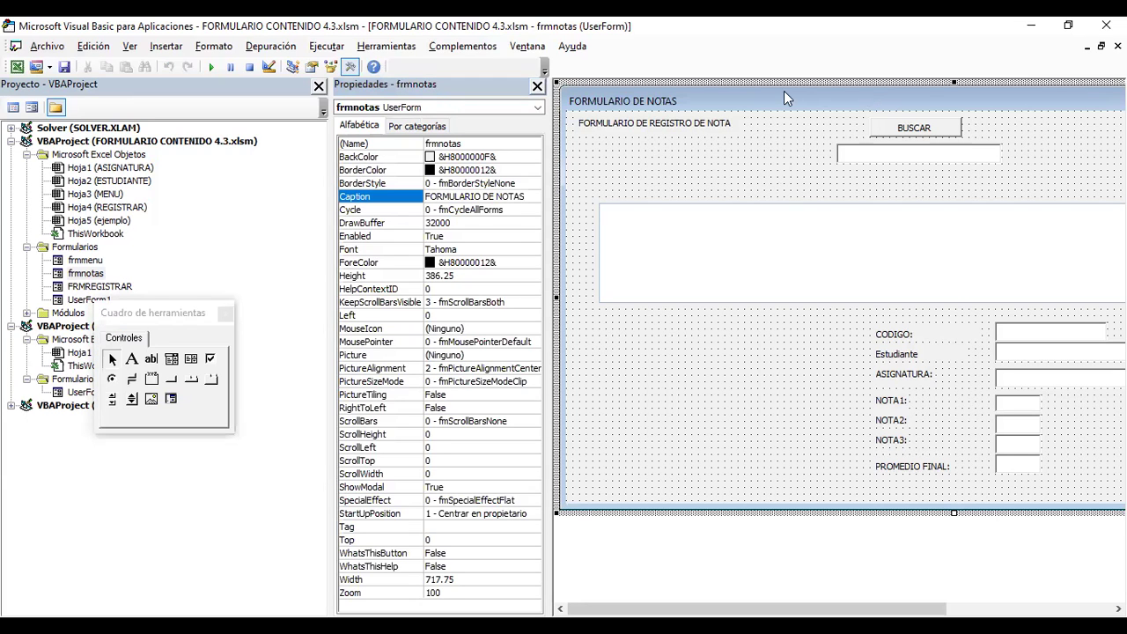
{"action": "left_click", "coordinate": [537, 85]}
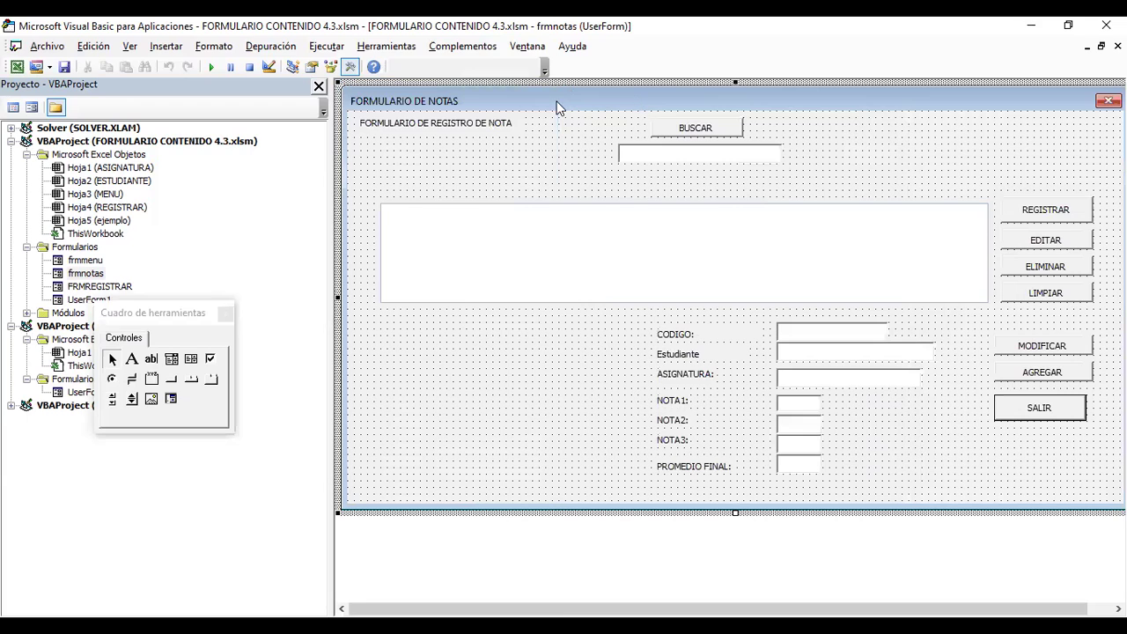
{"action": "left_click", "coordinate": [1027, 411]}
Put End in cmdsalir_Click for the SALIR button, save, and run the notes form.
{"action": "double_click", "coordinate": [1027, 410]}
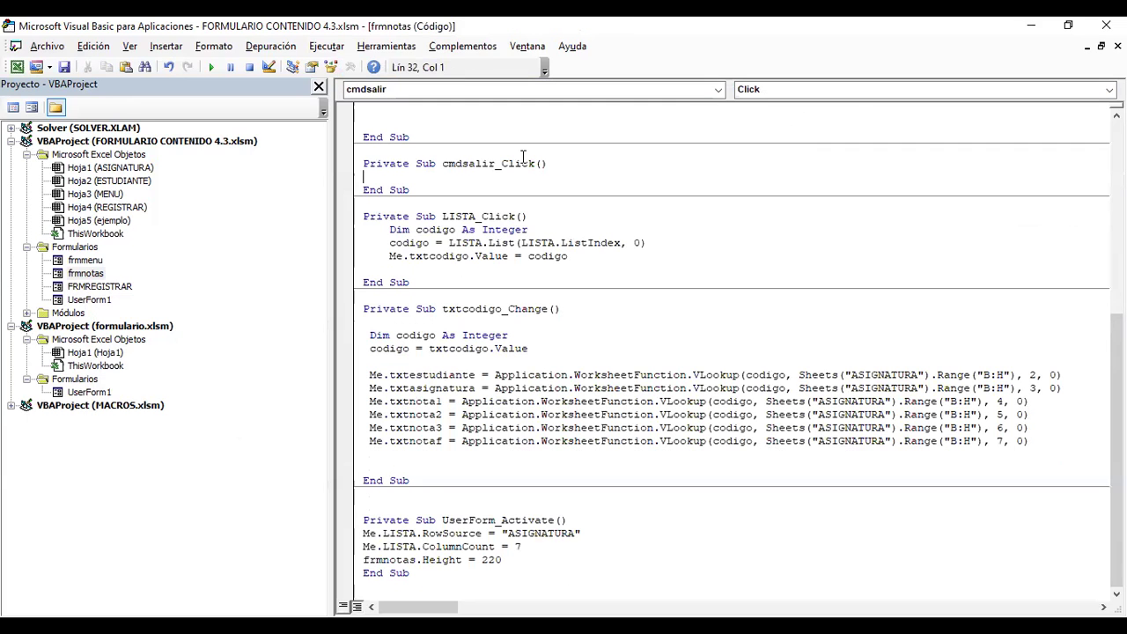
{"action": "type", "text": "END"}
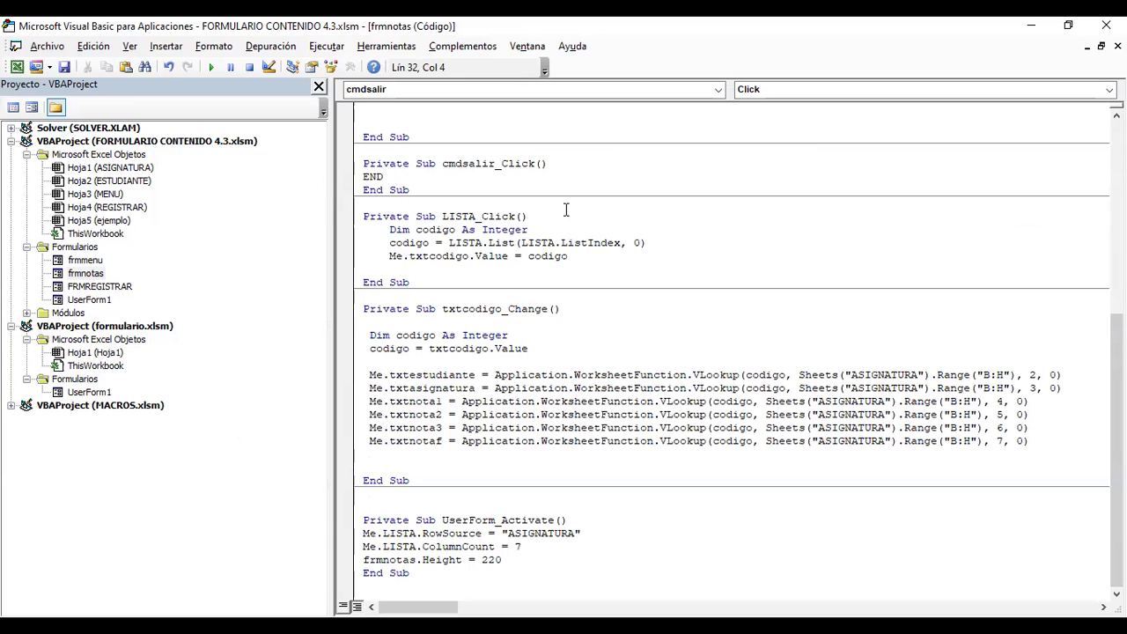
{"action": "left_click", "coordinate": [66, 71]}
{"action": "left_click", "coordinate": [212, 68]}
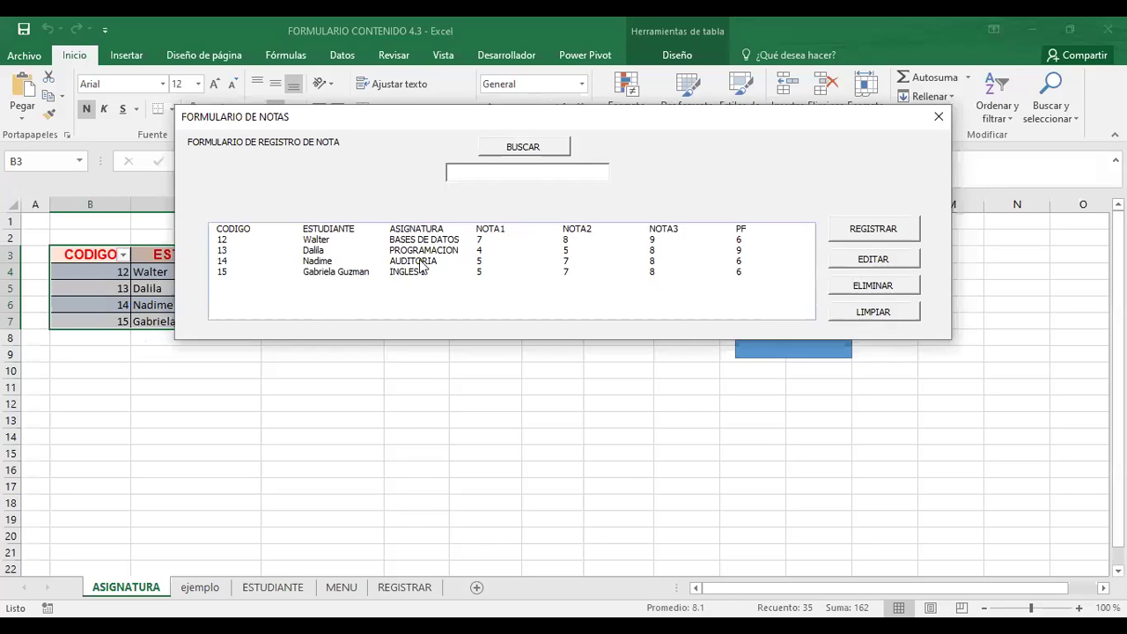
Select record 13 in the running notes form, open it with EDITAR, then exit with SALIR.
{"action": "left_click", "coordinate": [222, 251]}
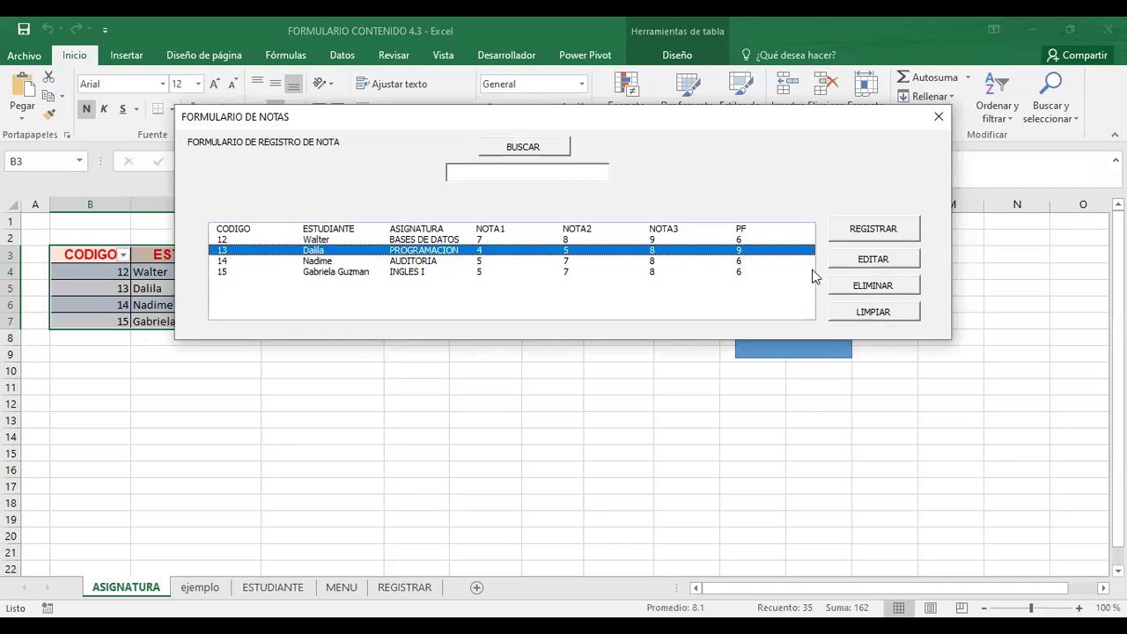
{"action": "left_click", "coordinate": [841, 266]}
{"action": "left_click", "coordinate": [872, 422]}
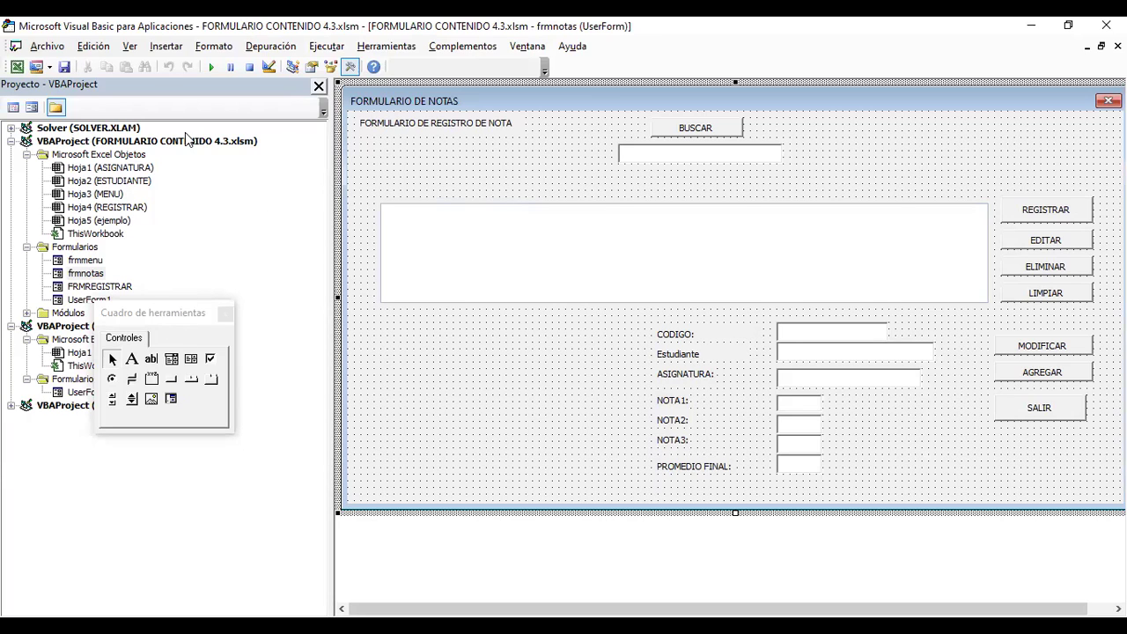
Browse FRMREGISTRAR, UserForm1, frmnotas and frmmenu, ending on formulario.xlsm's UserForm1 (EJEMPLO1).
{"action": "left_click_drag", "start_coordinate": [113, 313], "coordinate": [188, 139]}
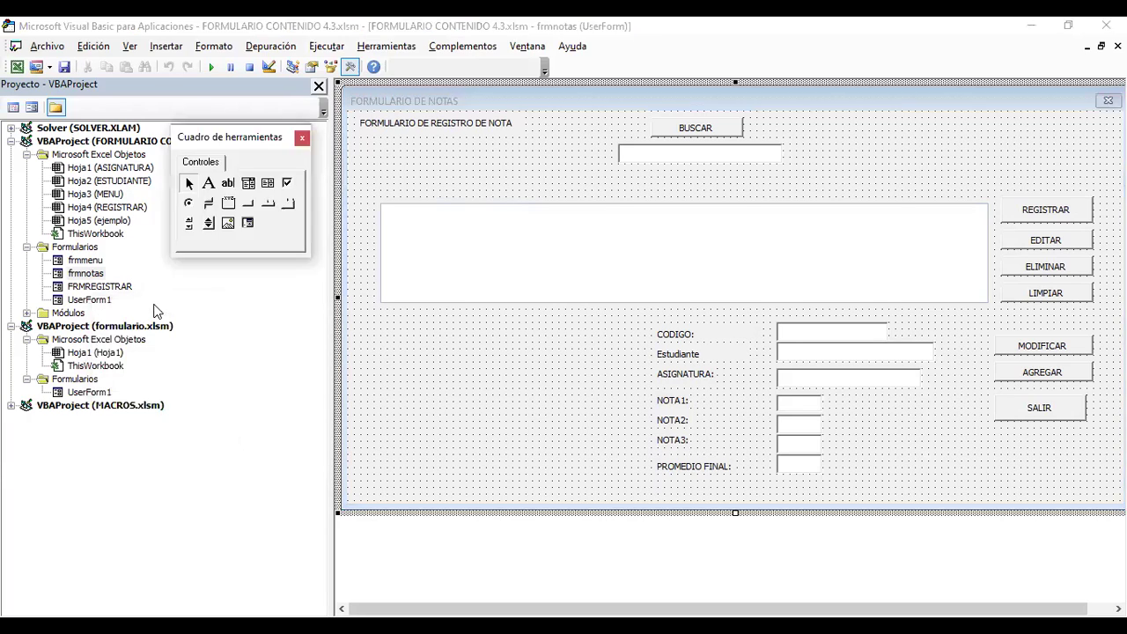
{"action": "double_click", "coordinate": [89, 289]}
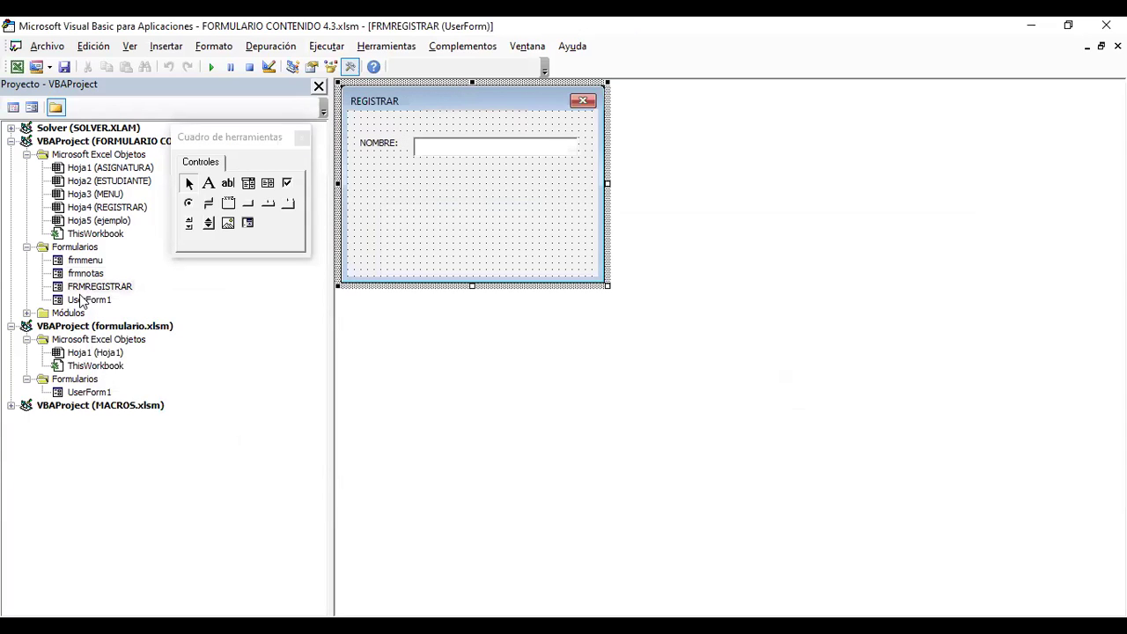
{"action": "double_click", "coordinate": [87, 300]}
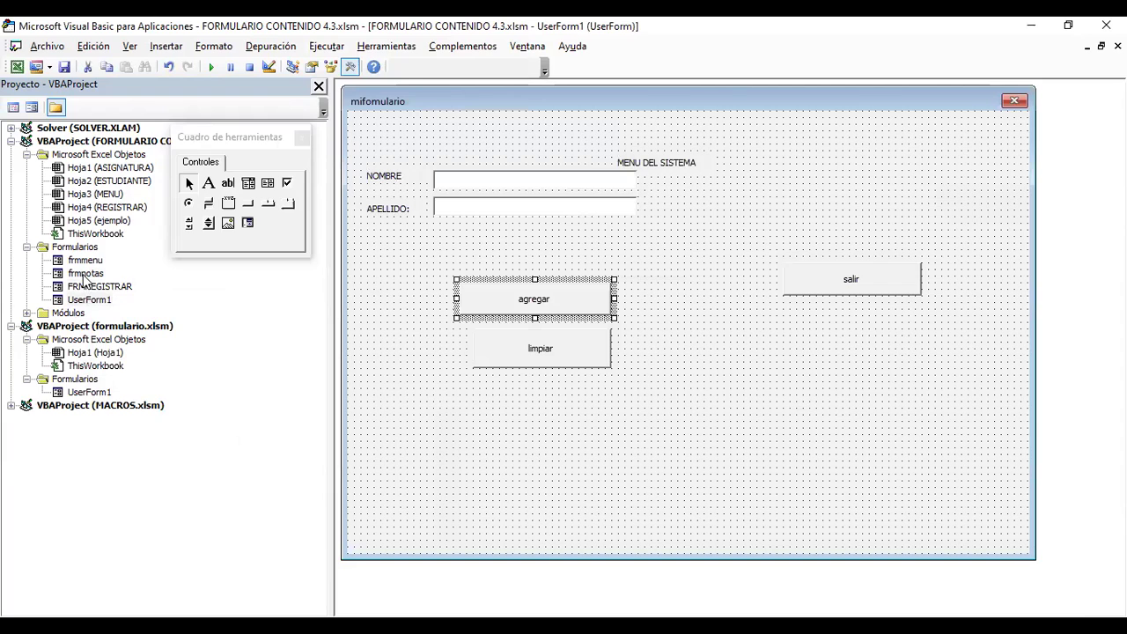
{"action": "double_click", "coordinate": [85, 274]}
{"action": "double_click", "coordinate": [86, 260]}
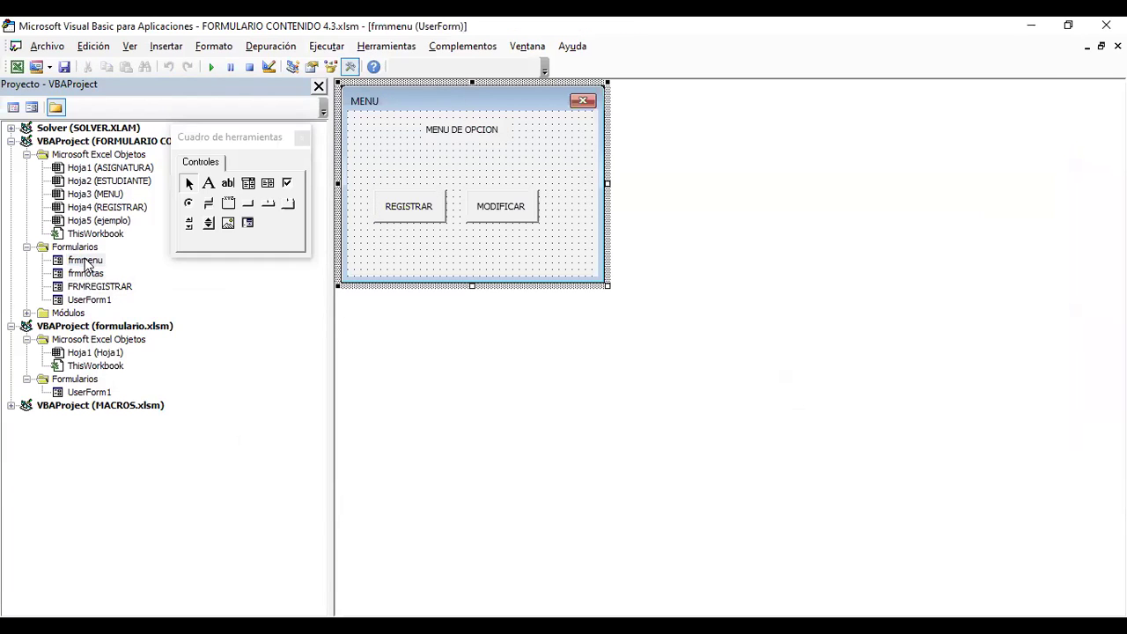
{"action": "double_click", "coordinate": [85, 392]}
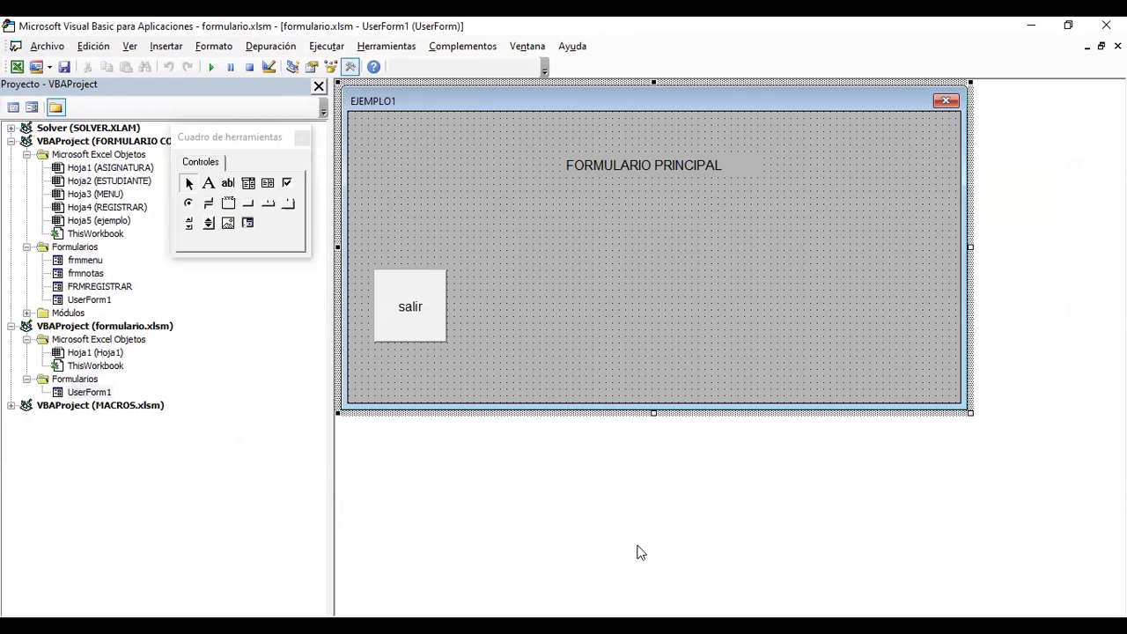
{"action": "key", "text": "alt+F11"}
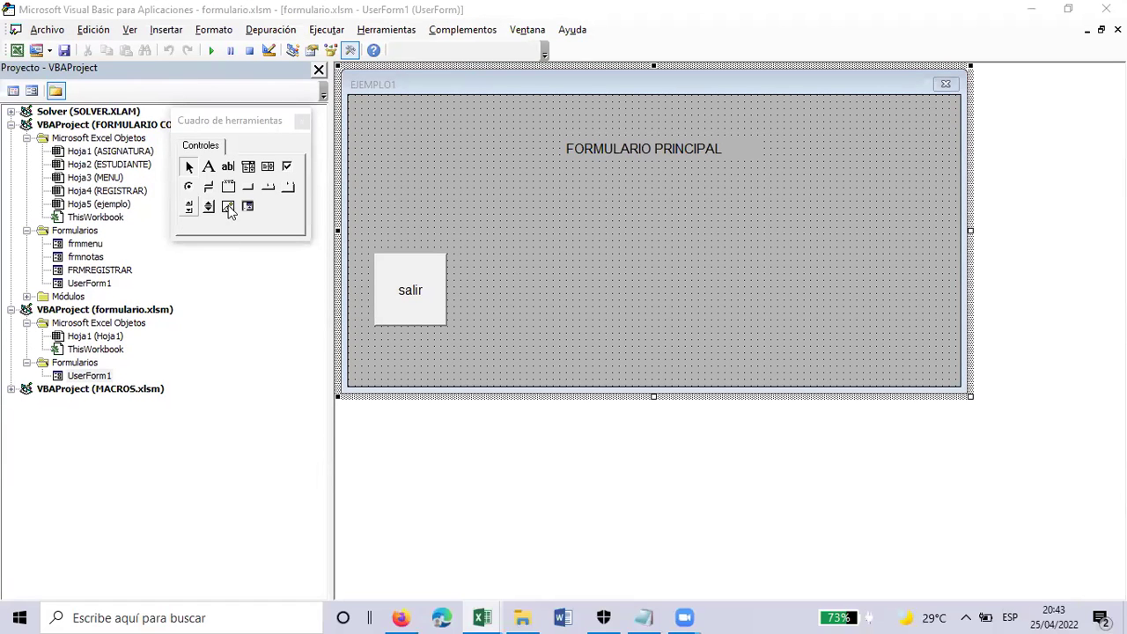
{"action": "double_click", "coordinate": [88, 377]}
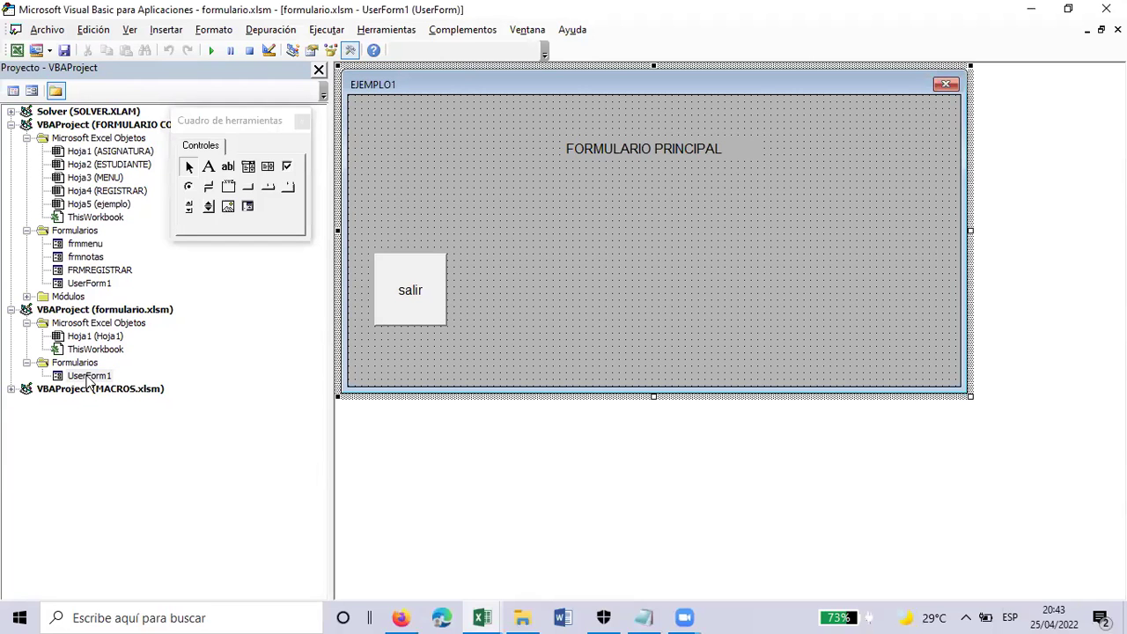
{"action": "left_click", "coordinate": [212, 51]}
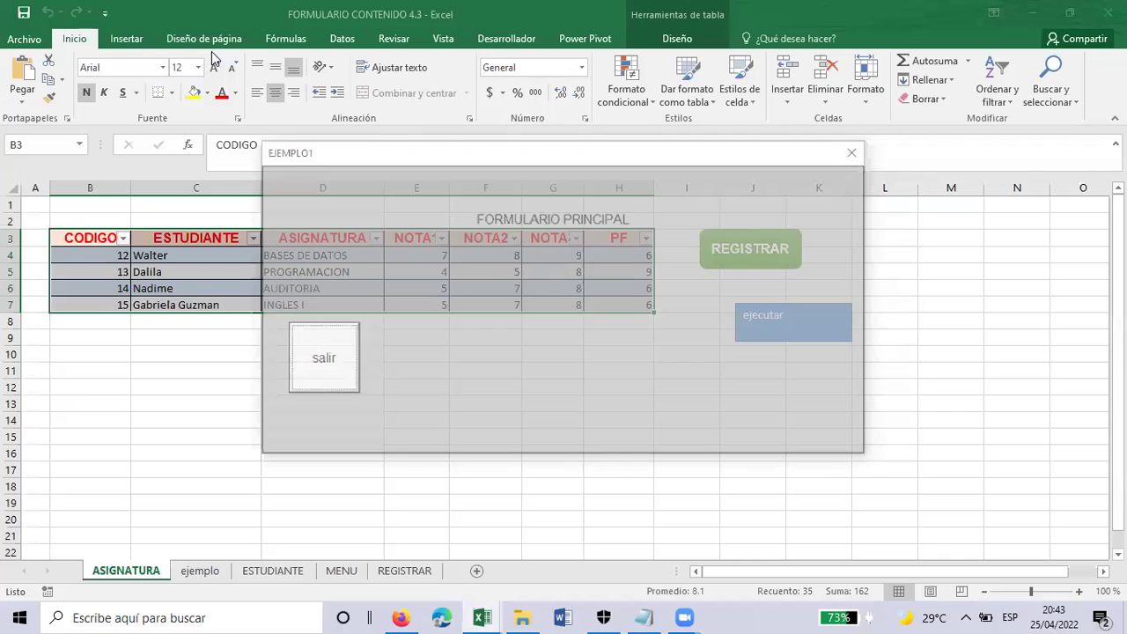
{"action": "left_click", "coordinate": [346, 357]}
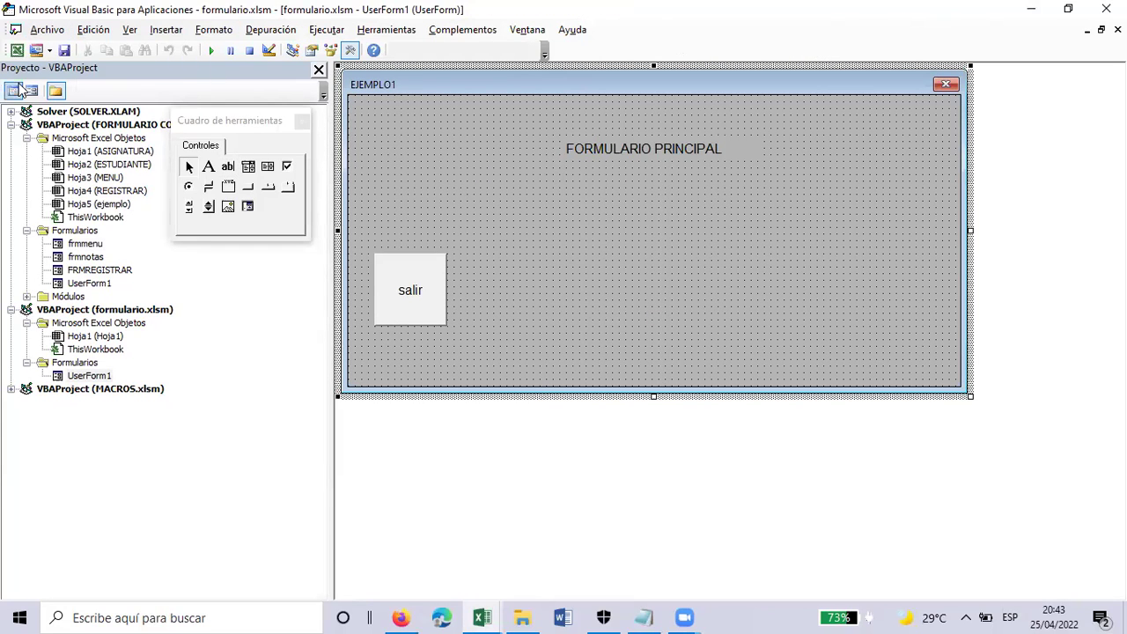
{"action": "left_click", "coordinate": [46, 32]}
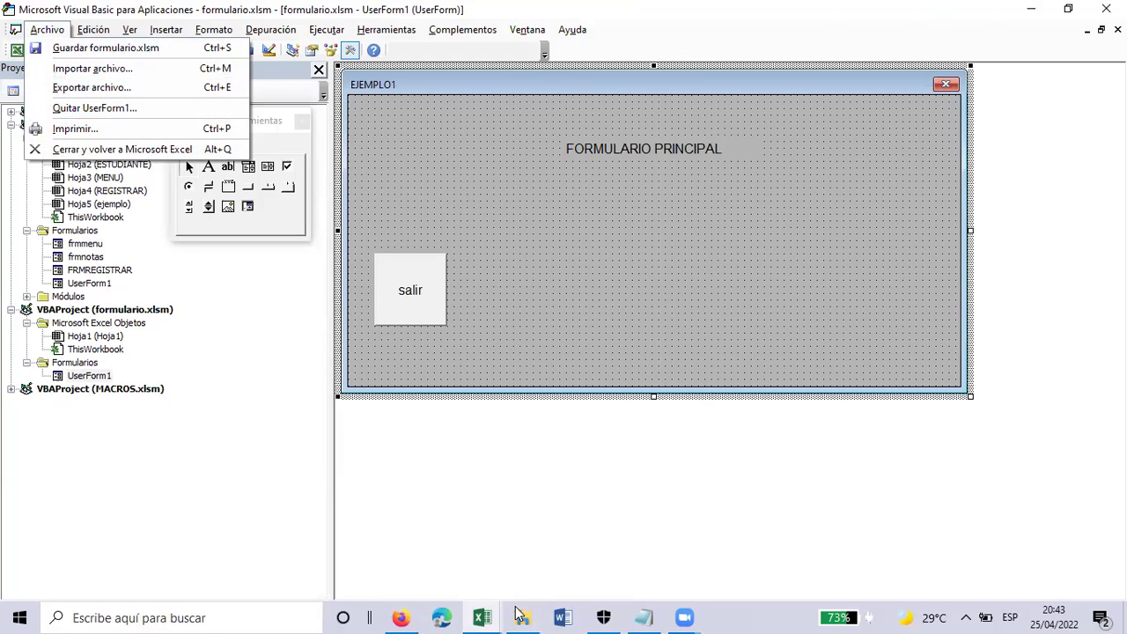
Switch to the FORMULARIO CONTENIDO 4.3 workbook window in Excel.
{"action": "left_click", "coordinate": [573, 510]}
{"action": "left_click", "coordinate": [490, 616]}
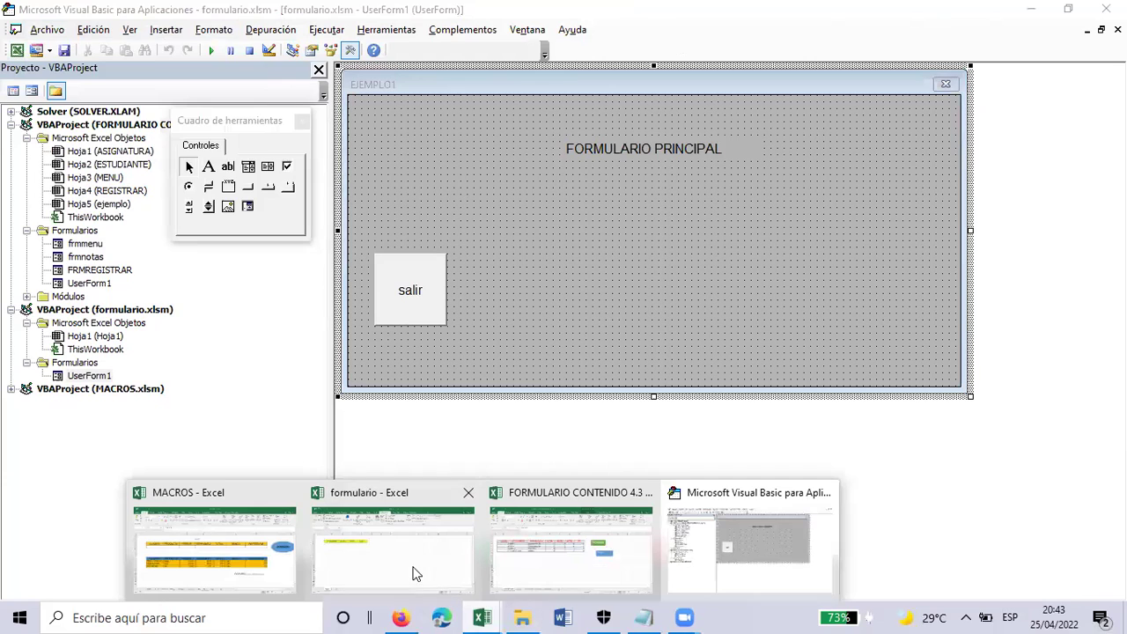
{"action": "left_click", "coordinate": [519, 568]}
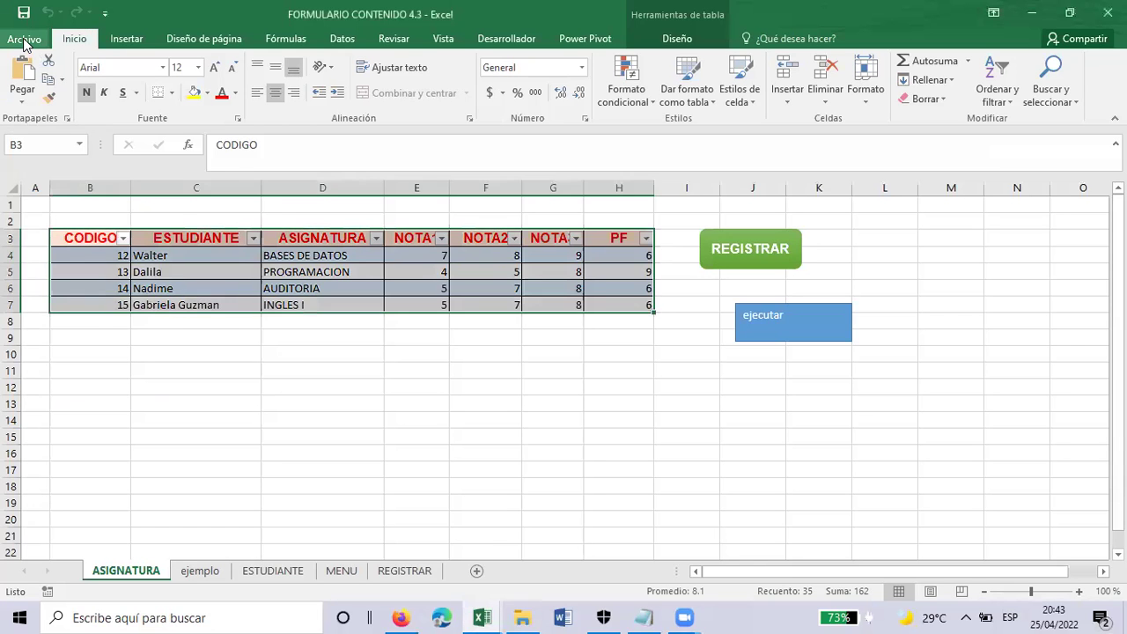
Open CONTROLES DE FORMULARIOS from recent workbooks and launch its Visual Basic editor.
{"action": "left_click", "coordinate": [24, 41]}
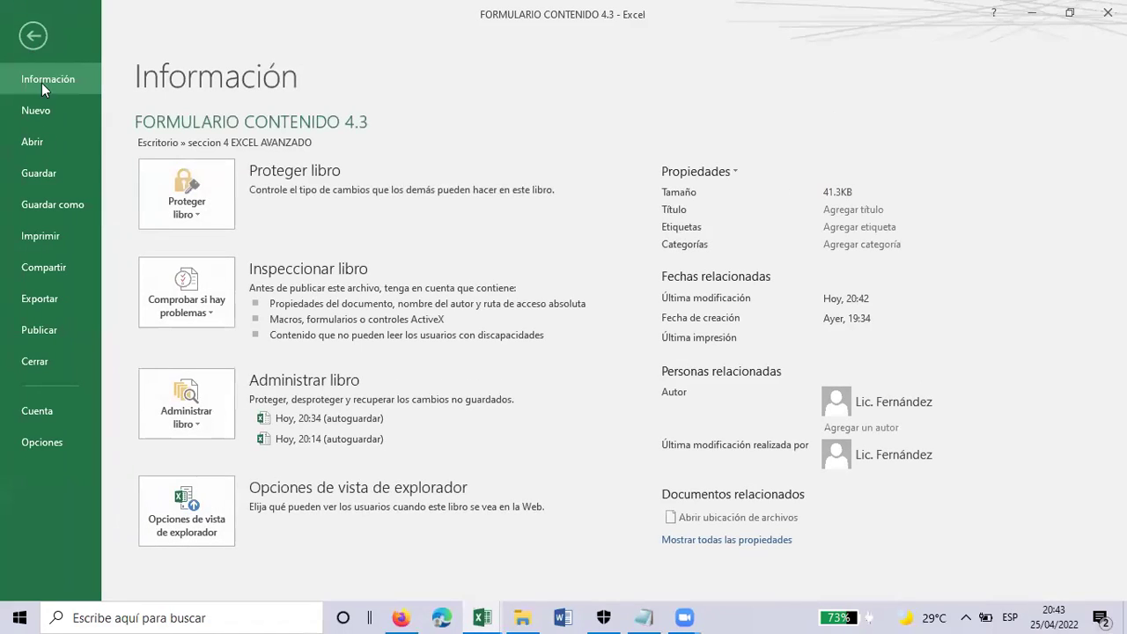
{"action": "left_click", "coordinate": [38, 144]}
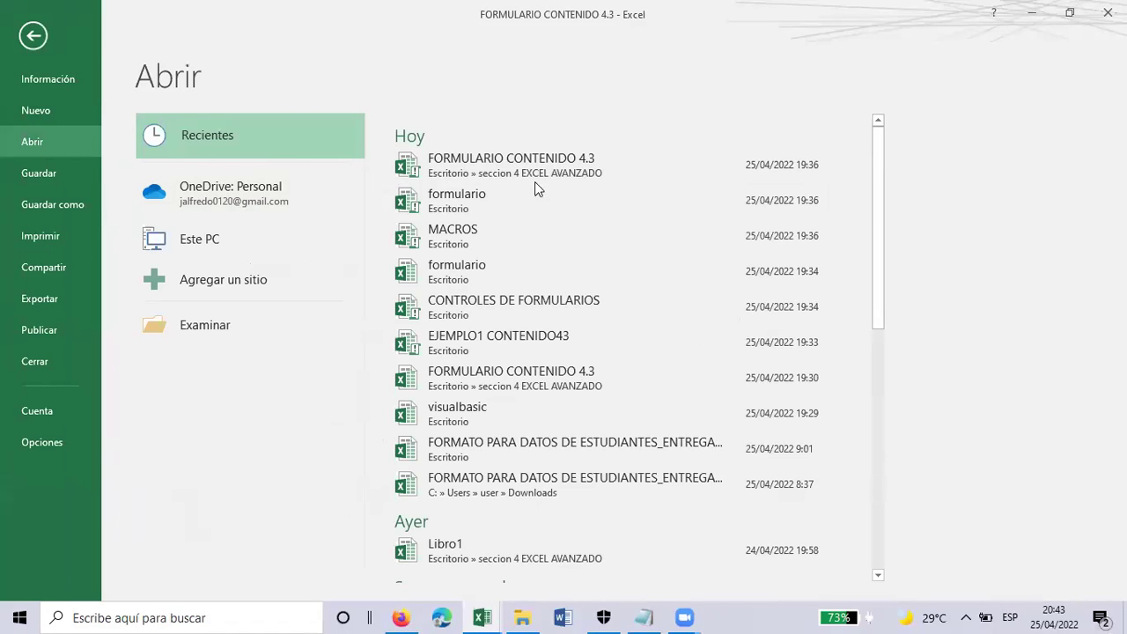
{"action": "left_click", "coordinate": [523, 296]}
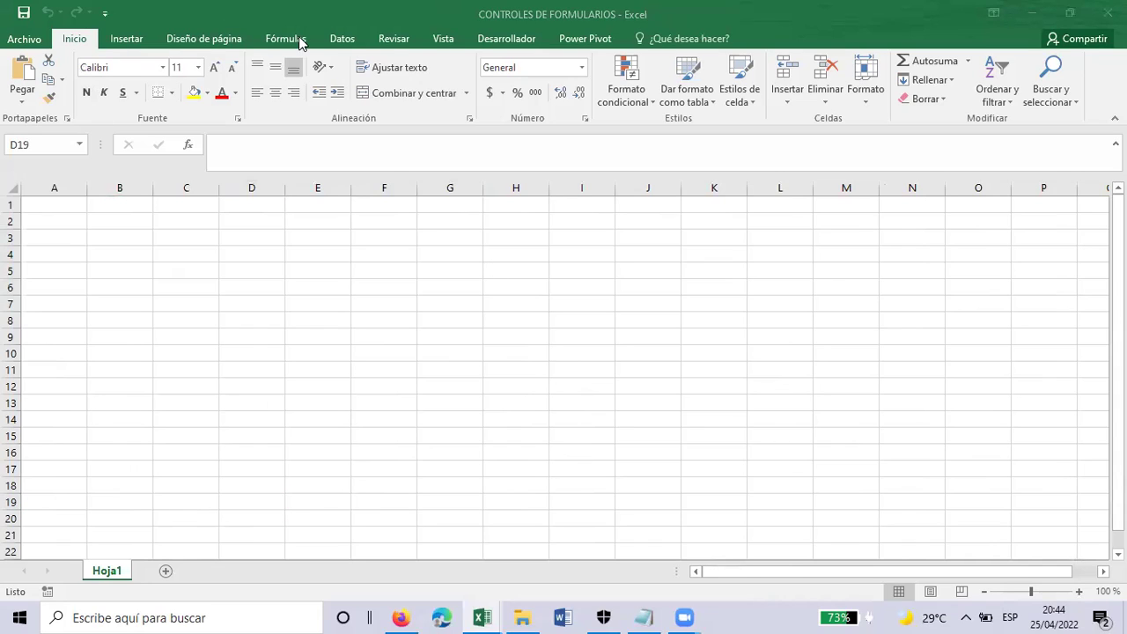
{"action": "left_click", "coordinate": [527, 38]}
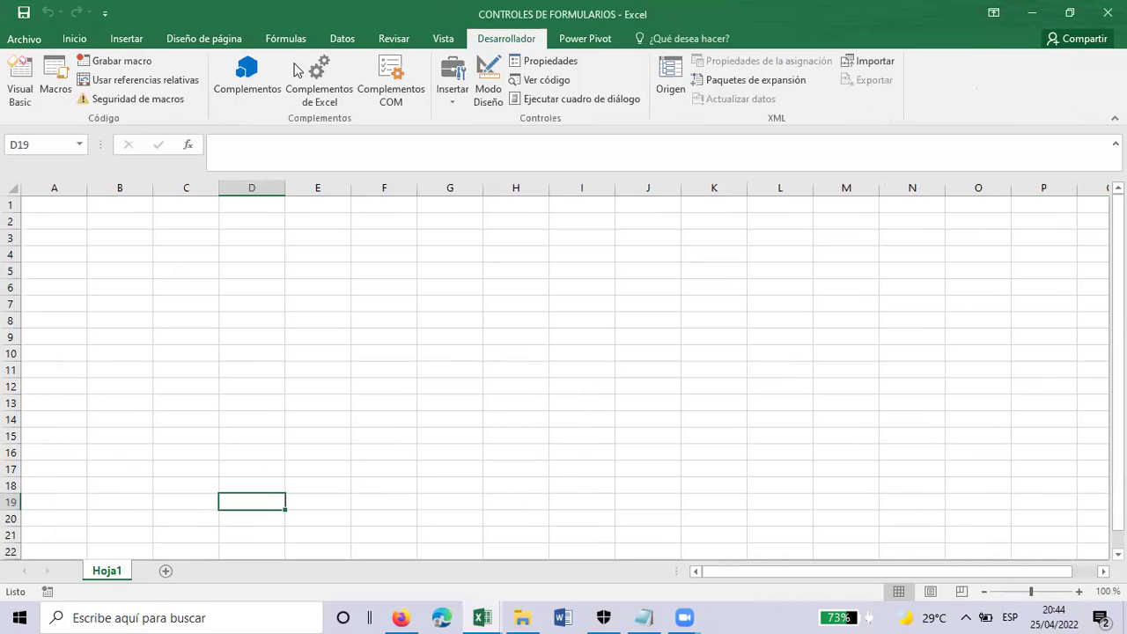
{"action": "left_click", "coordinate": [20, 75]}
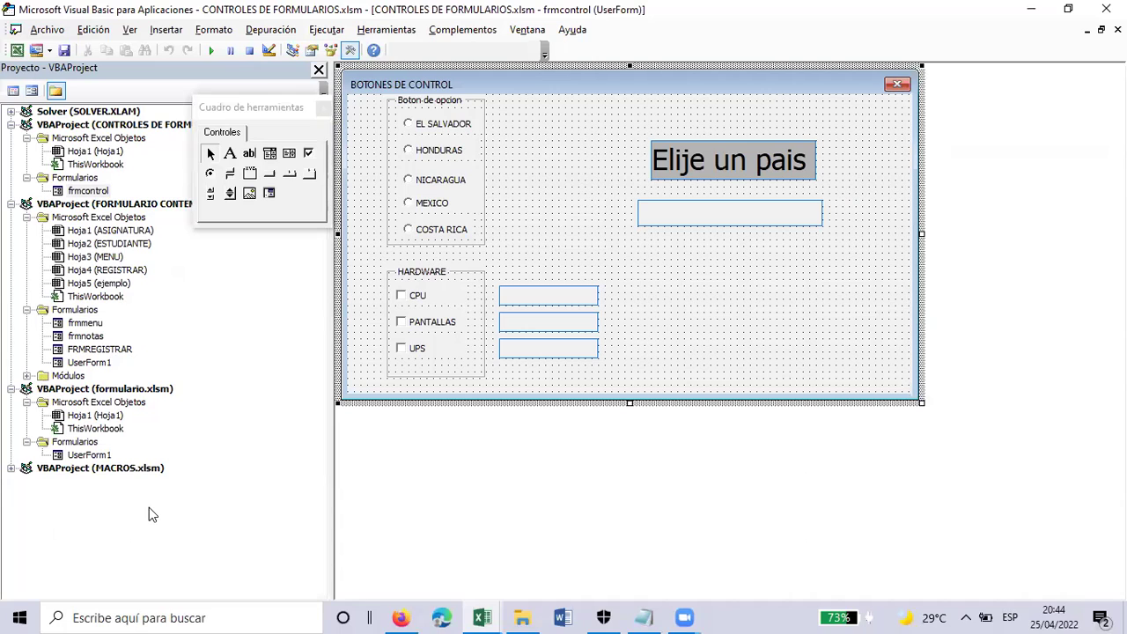
Draw a label below the country text box and caption it USANDO BOTONES DE CONTROL.
{"action": "key", "text": "F5"}
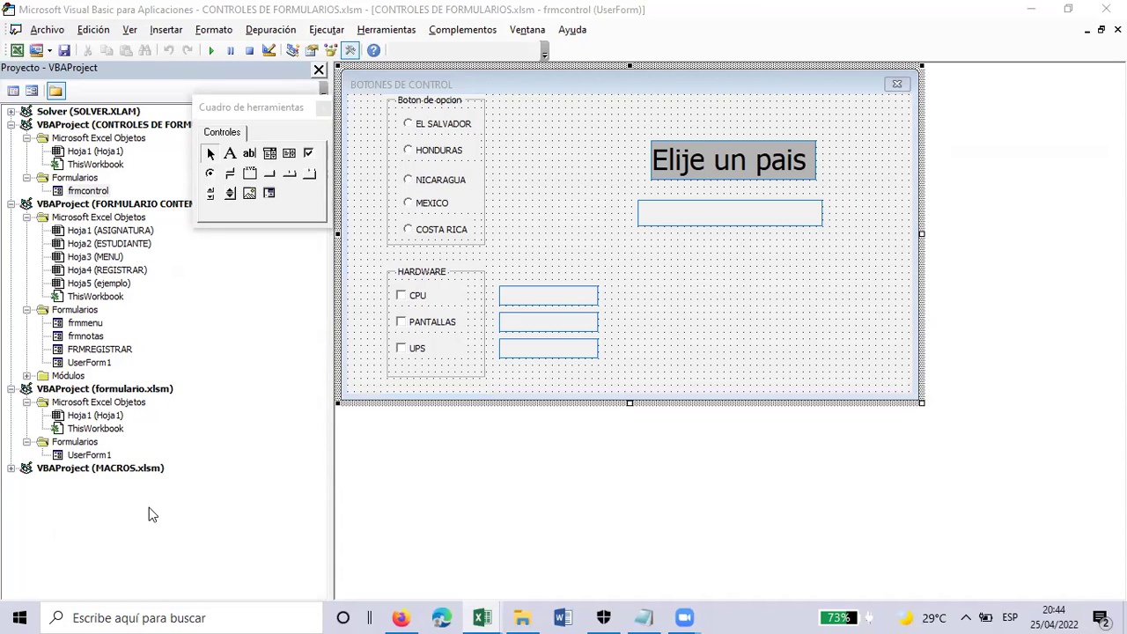
{"action": "left_click", "coordinate": [229, 155]}
{"action": "left_click_drag", "start_coordinate": [681, 257], "coordinate": [812, 296]}
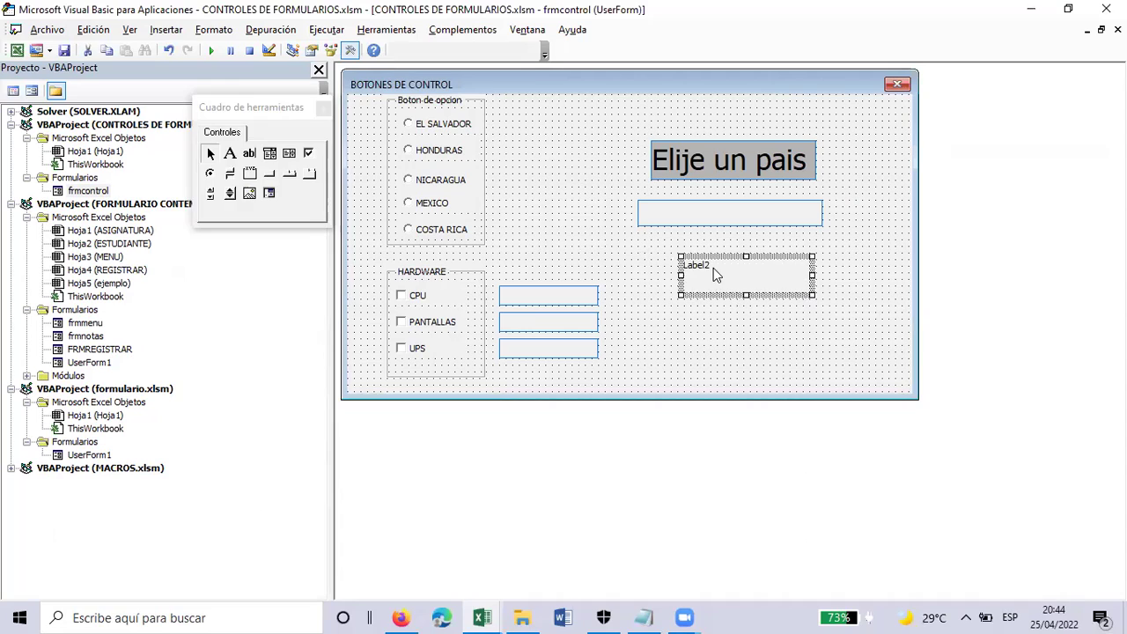
{"action": "left_click", "coordinate": [713, 268]}
{"action": "key", "text": "BackSpace"}
{"action": "key", "text": "BackSpace"}
{"action": "key", "text": "BackSpace"}
{"action": "key", "text": "BackSpace"}
{"action": "key", "text": "BackSpace"}
{"action": "key", "text": "BackSpace"}
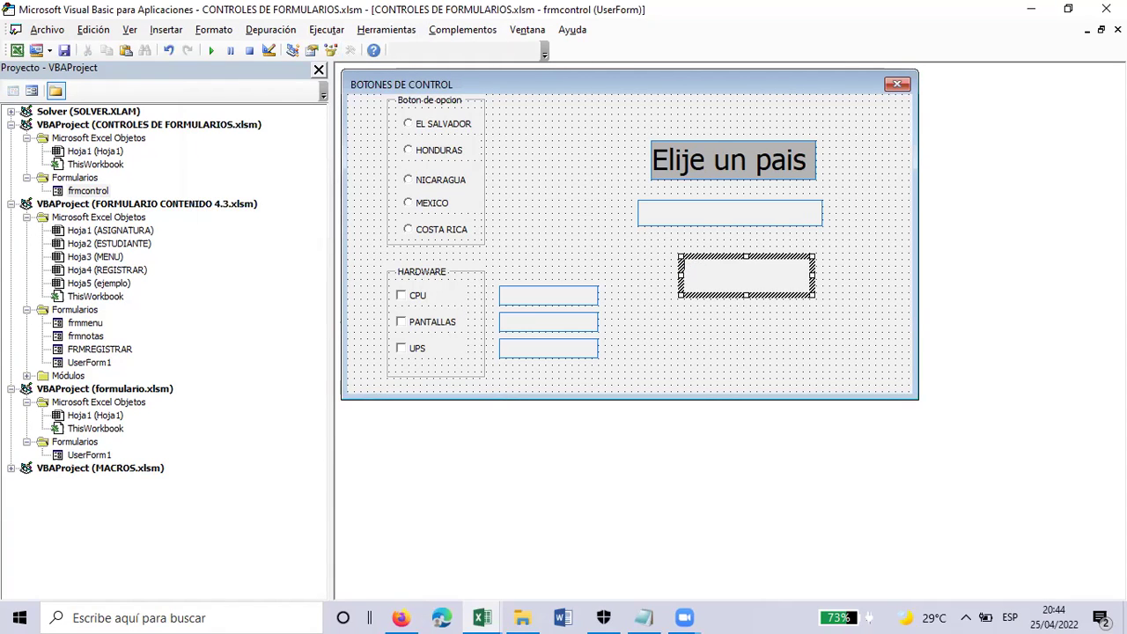
{"action": "type", "text": "B"}
{"action": "key", "text": "BackSpace"}
{"action": "type", "text": "USANDO CUA"}
{"action": "key", "text": "BackSpace"}
{"action": "key", "text": "BackSpace"}
{"action": "key", "text": "BackSpace"}
{"action": "key", "text": "BackSpace"}
{"action": "type", "text": "CONTRO"}
{"action": "key", "text": "BackSpace"}
{"action": "key", "text": "BackSpace"}
{"action": "key", "text": "BackSpace"}
{"action": "key", "text": "BackSpace"}
{"action": "key", "text": "BackSpace"}
{"action": "key", "text": "BackSpace"}
{"action": "type", "text": "BOTONES DE CONTROL"}
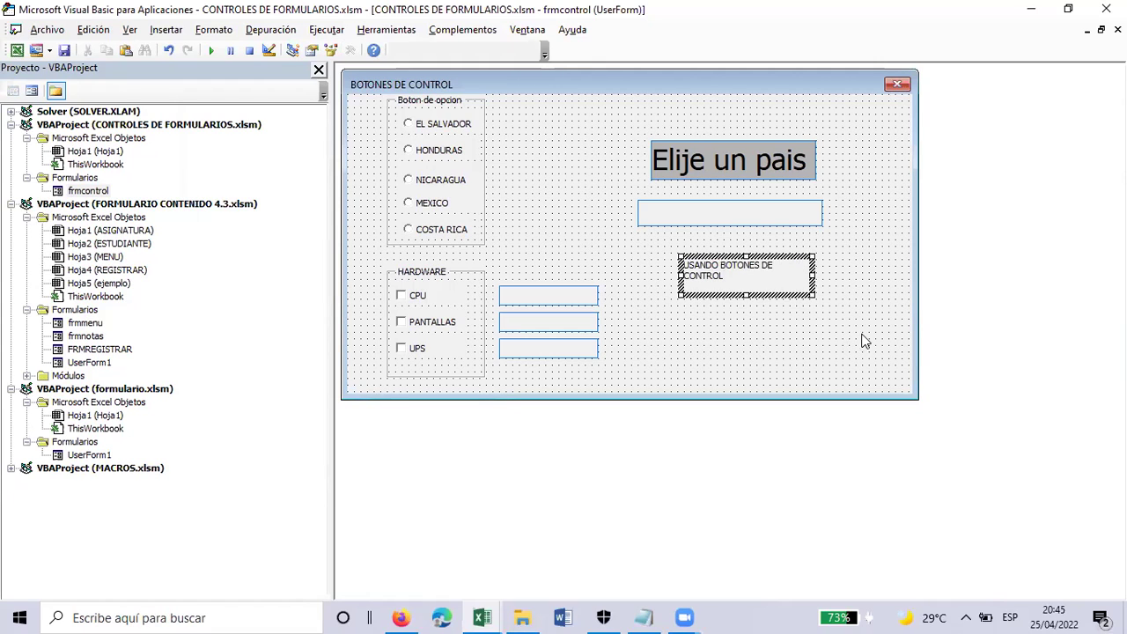
Widen the label on both sides so its full caption shows.
{"action": "left_click_drag", "start_coordinate": [811, 275], "coordinate": [879, 276]}
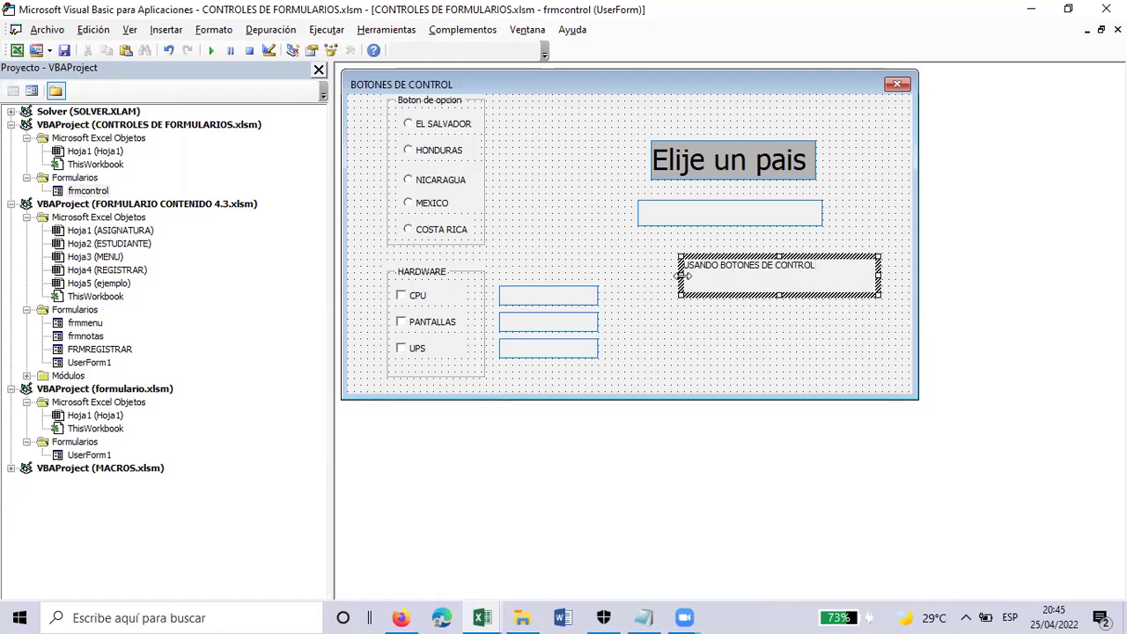
{"action": "left_click_drag", "start_coordinate": [682, 276], "coordinate": [668, 276]}
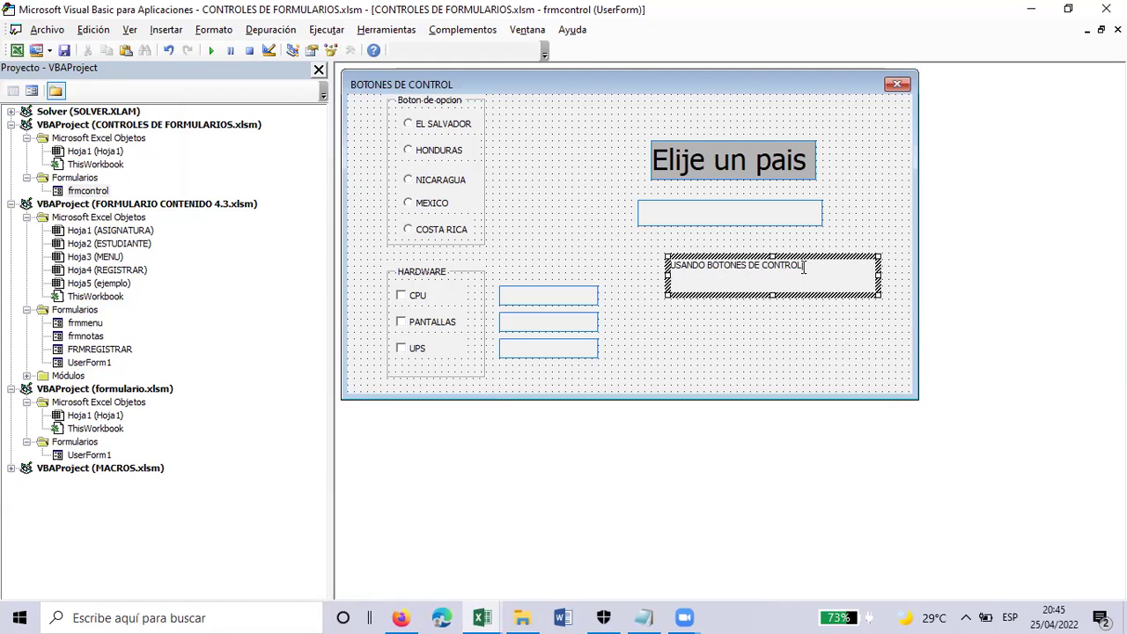
{"action": "left_click", "coordinate": [793, 294]}
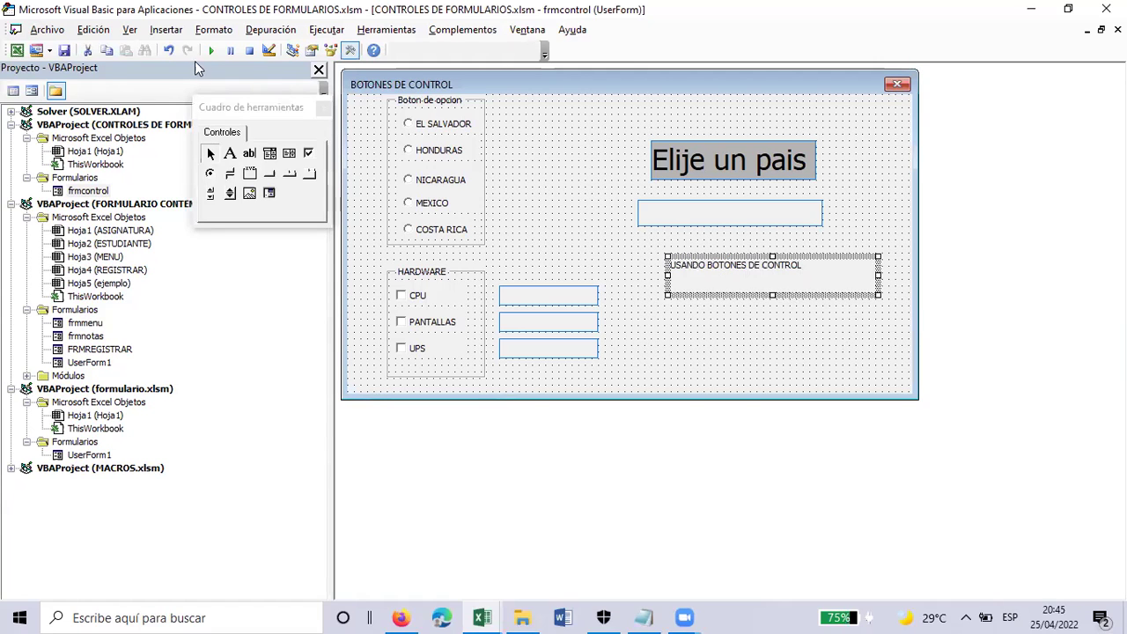
{"action": "left_click", "coordinate": [128, 30]}
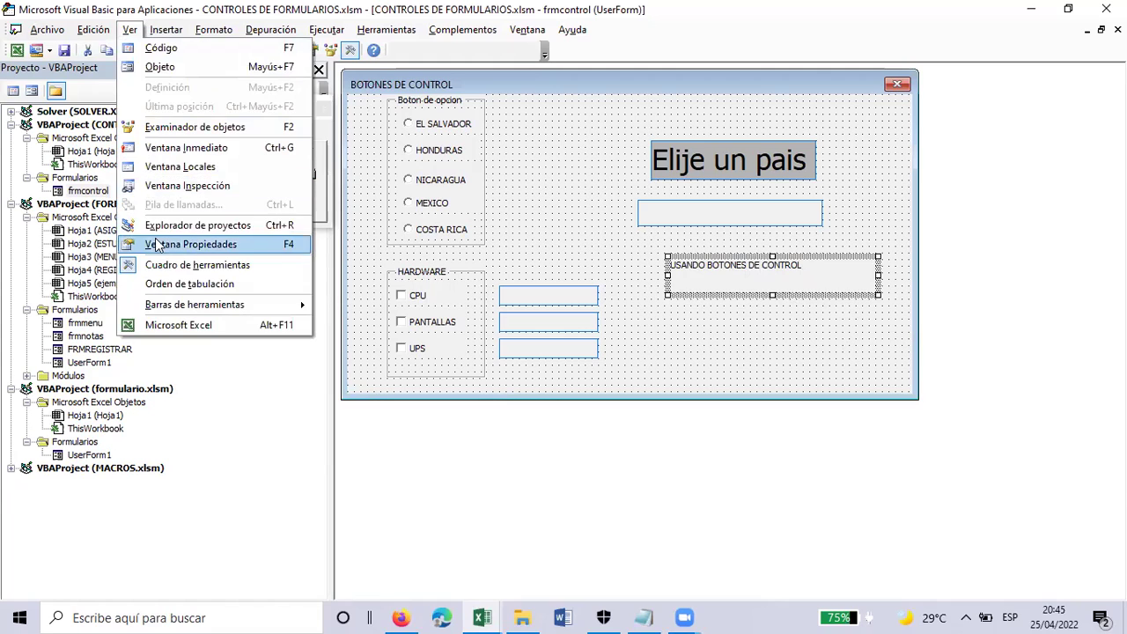
Set the title label's font to Arial Narrow, size 16, through its Font property.
{"action": "left_click", "coordinate": [176, 244]}
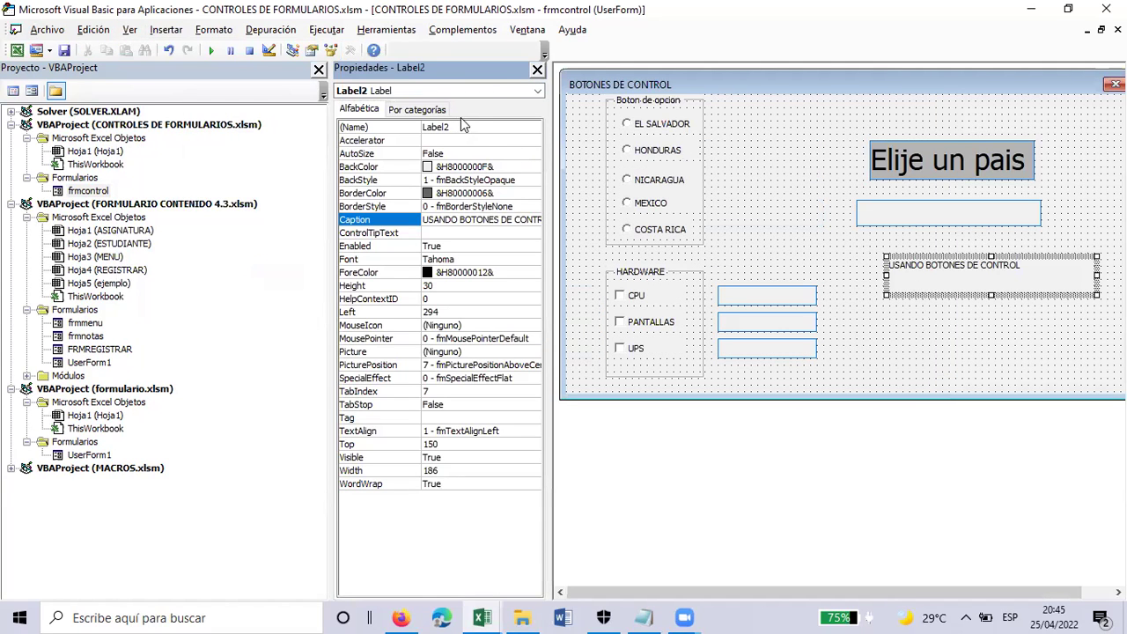
{"action": "left_click", "coordinate": [449, 260]}
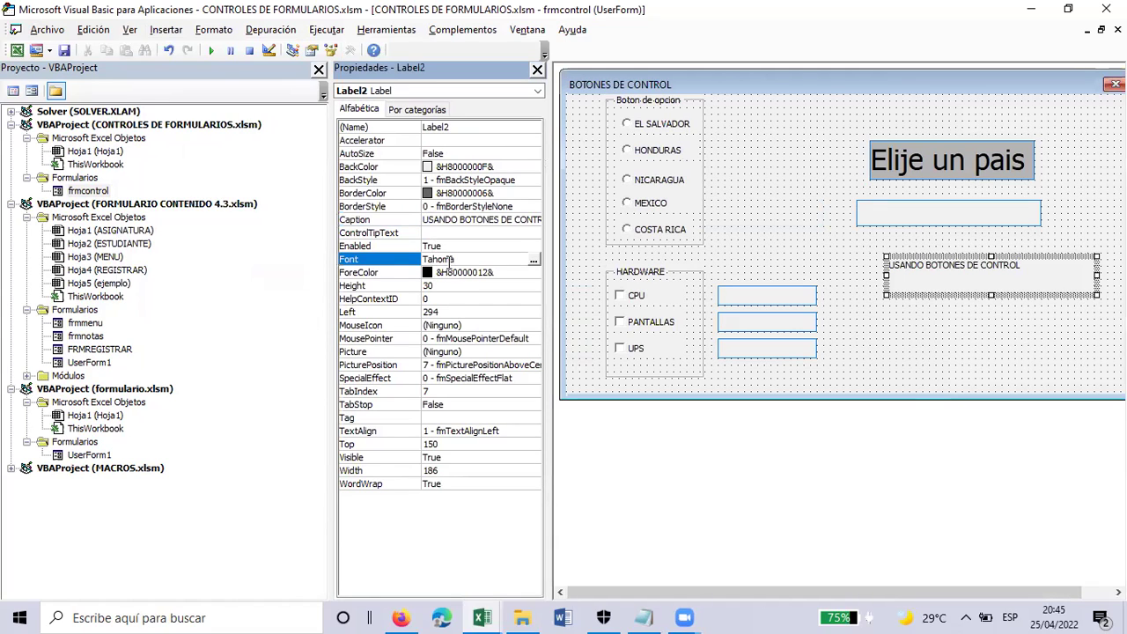
{"action": "left_click", "coordinate": [533, 260]}
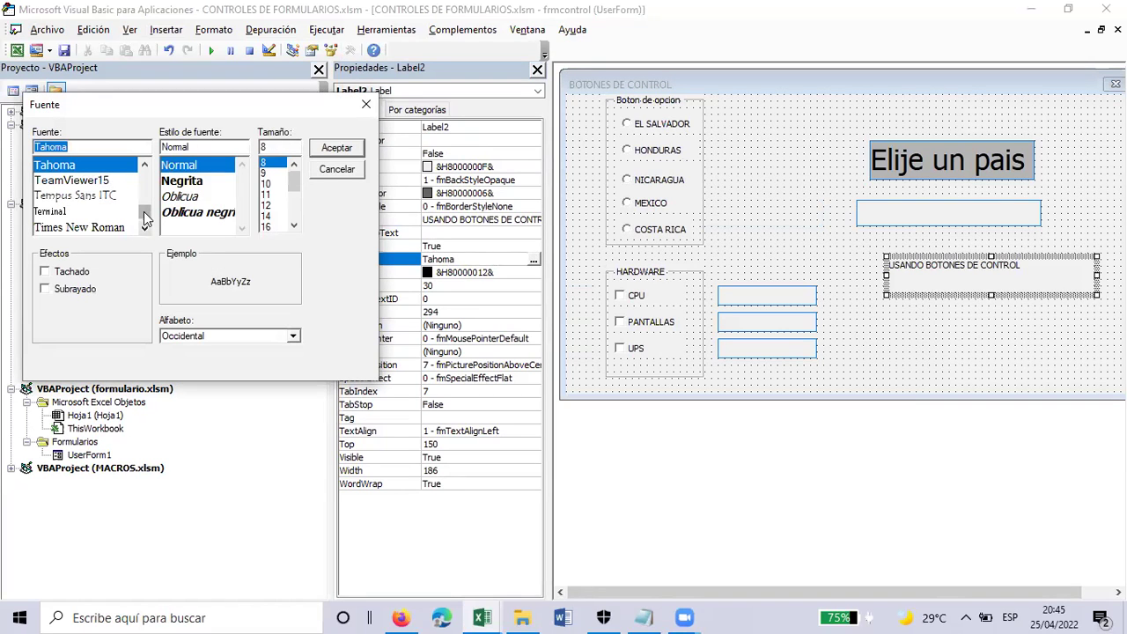
{"action": "left_click_drag", "start_coordinate": [143, 216], "coordinate": [143, 172]}
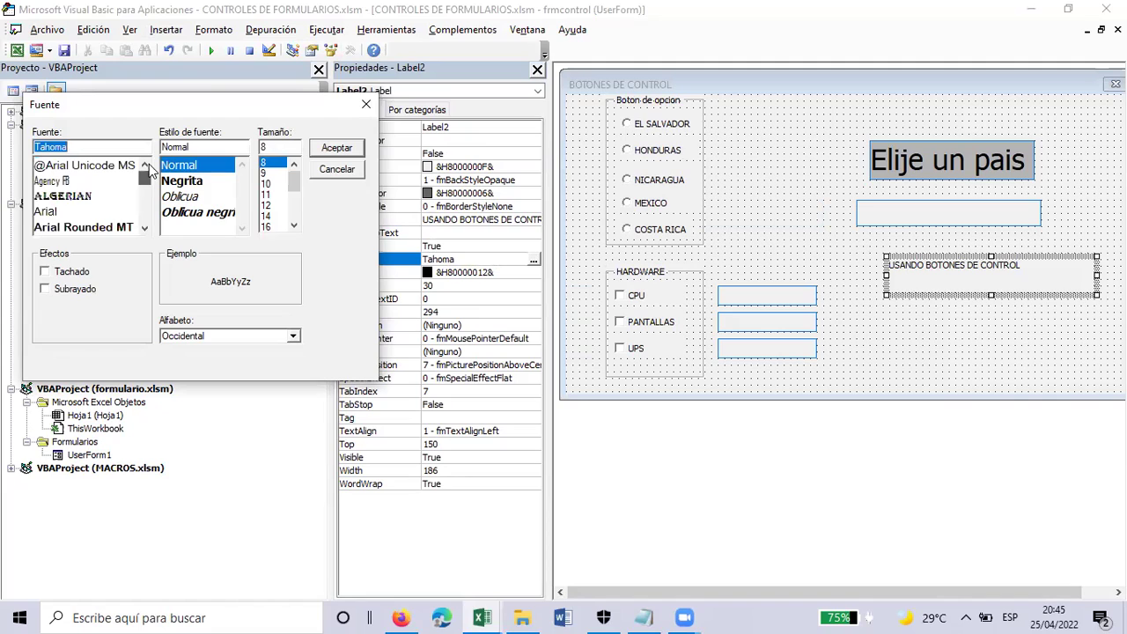
{"action": "left_click", "coordinate": [51, 213]}
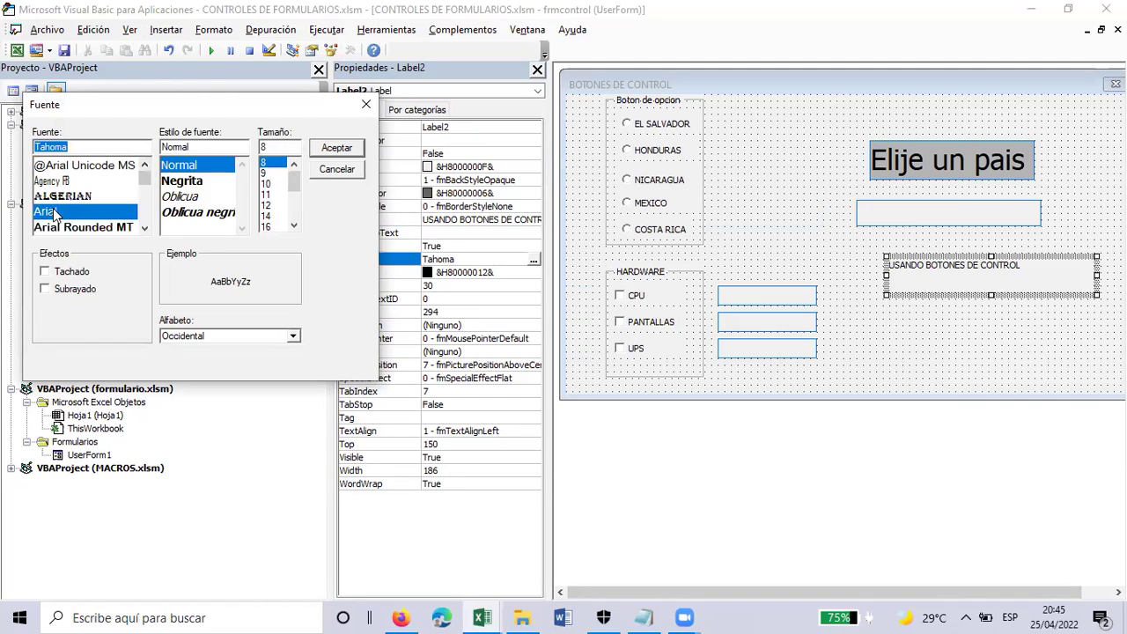
{"action": "left_click", "coordinate": [267, 227]}
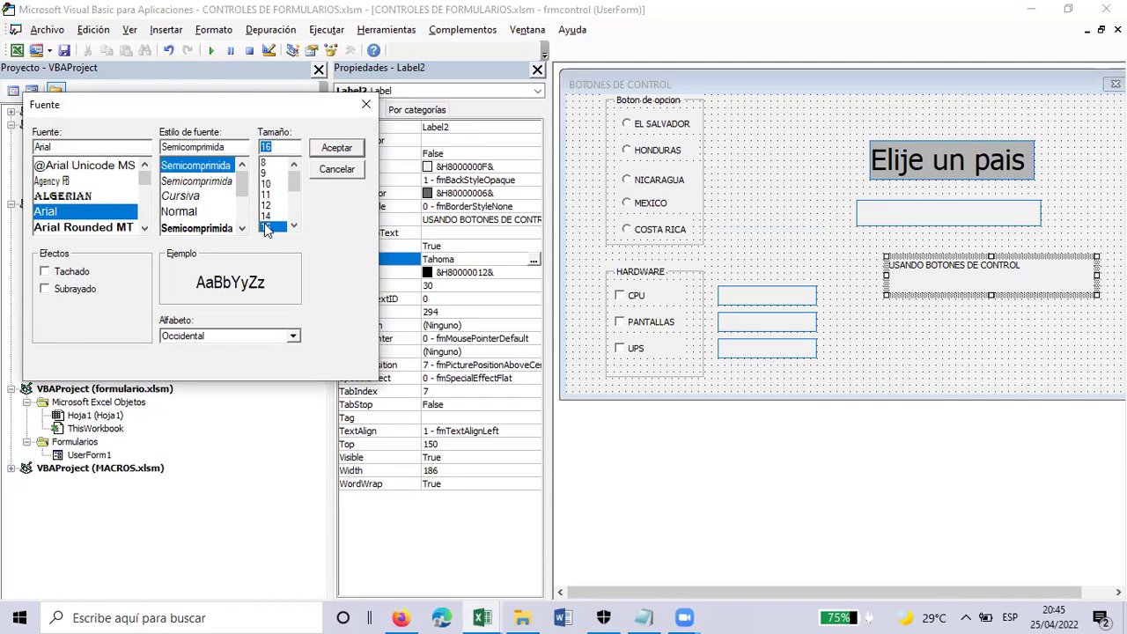
{"action": "left_click", "coordinate": [327, 150]}
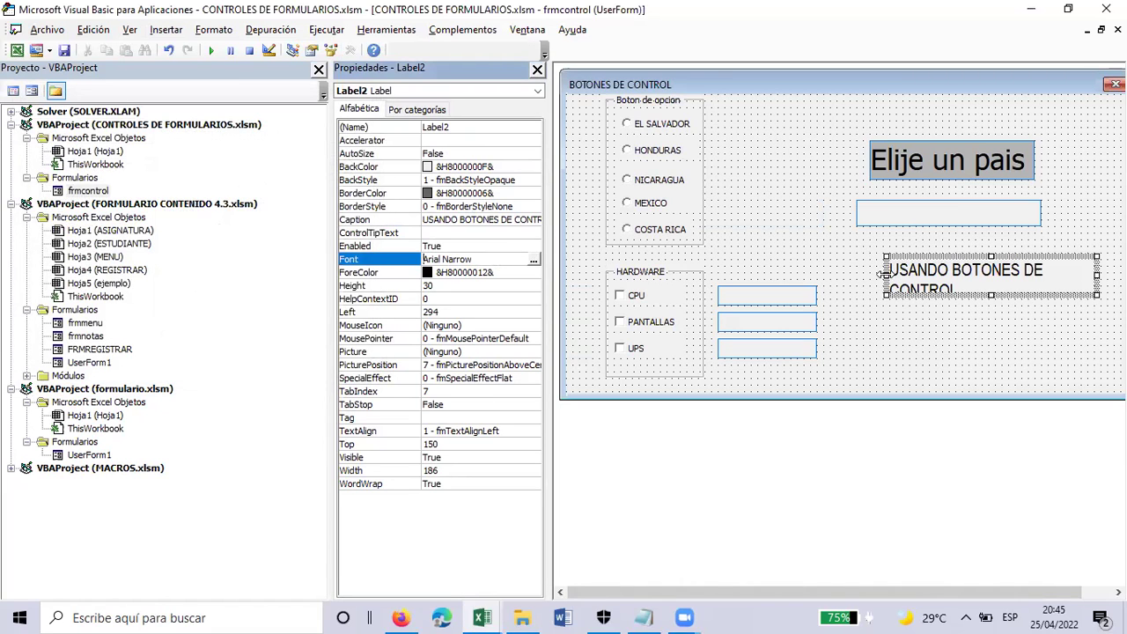
Resize the label to fit one line and move it to the top of the form.
{"action": "left_click_drag", "start_coordinate": [886, 275], "coordinate": [760, 274]}
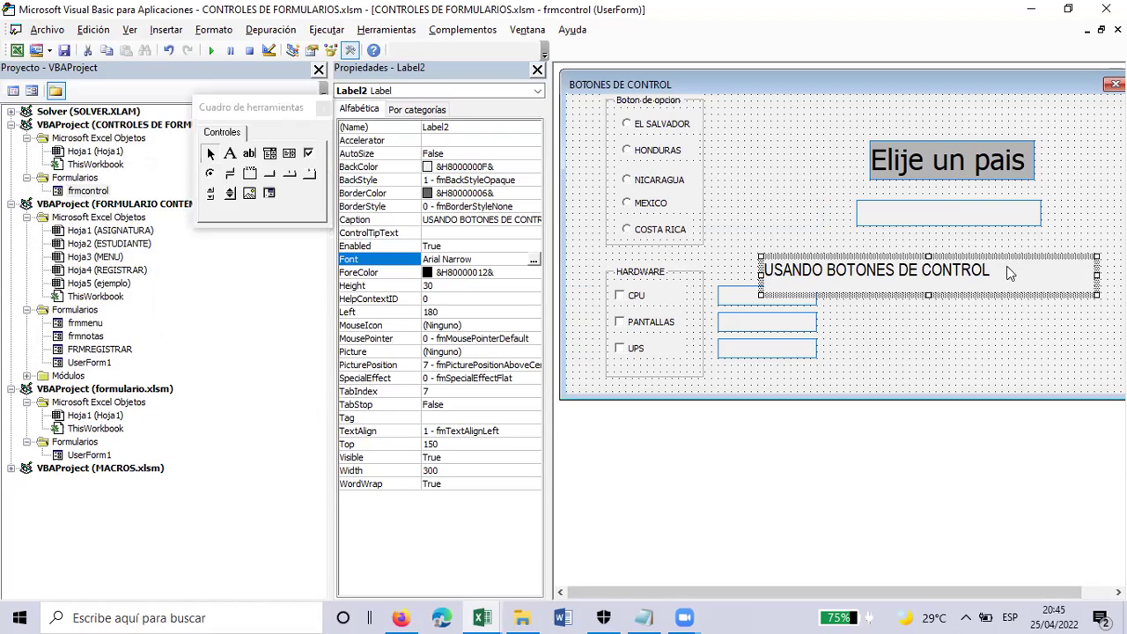
{"action": "left_click_drag", "start_coordinate": [1081, 274], "coordinate": [1005, 274]}
{"action": "left_click_drag", "start_coordinate": [846, 258], "coordinate": [799, 99]}
{"action": "left_click", "coordinate": [995, 295]}
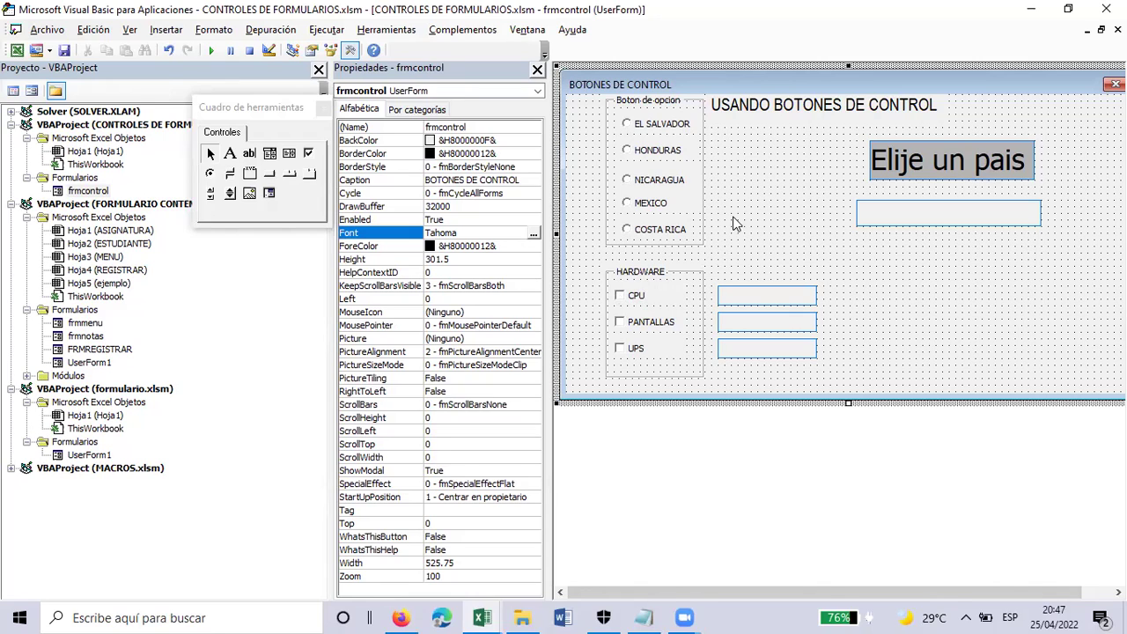
{"action": "left_click", "coordinate": [229, 155]}
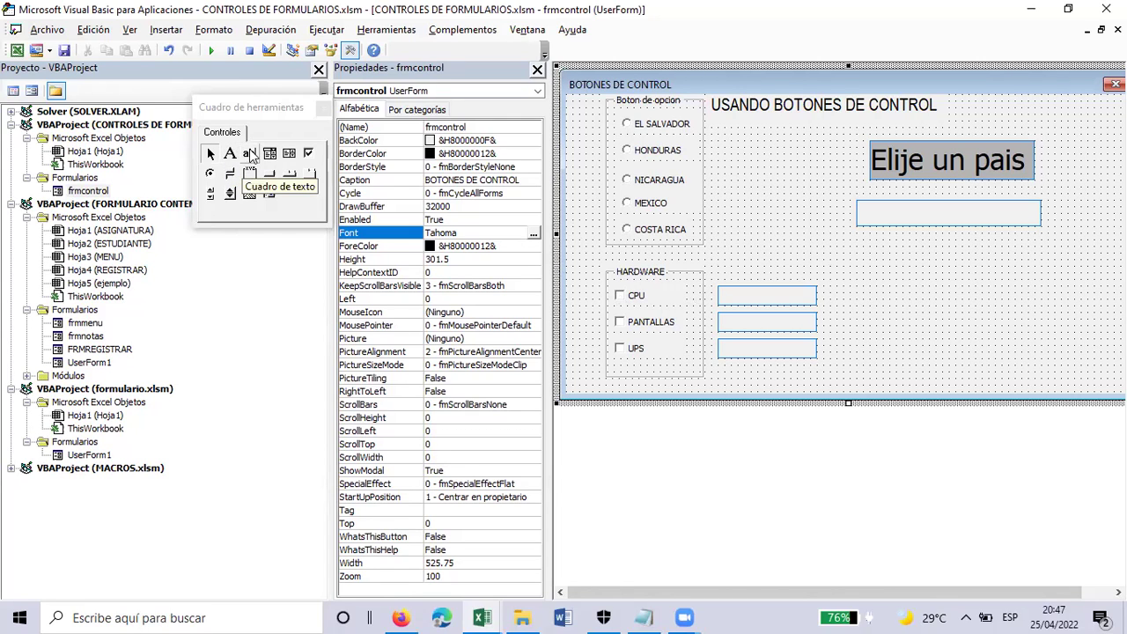
{"action": "left_click", "coordinate": [251, 155]}
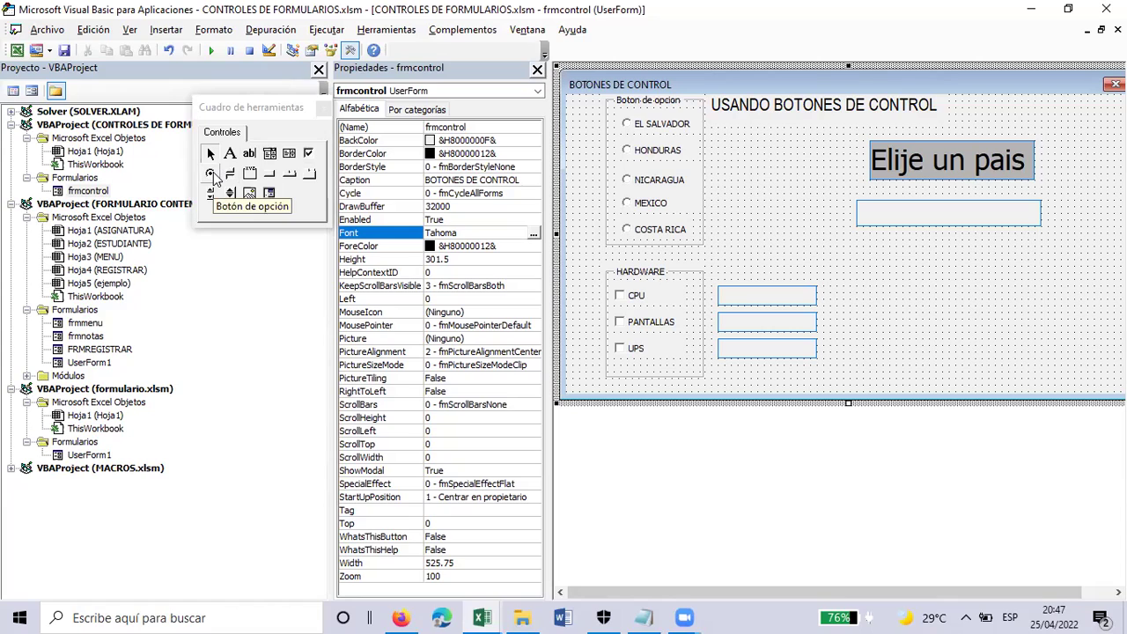
{"action": "left_click", "coordinate": [211, 173]}
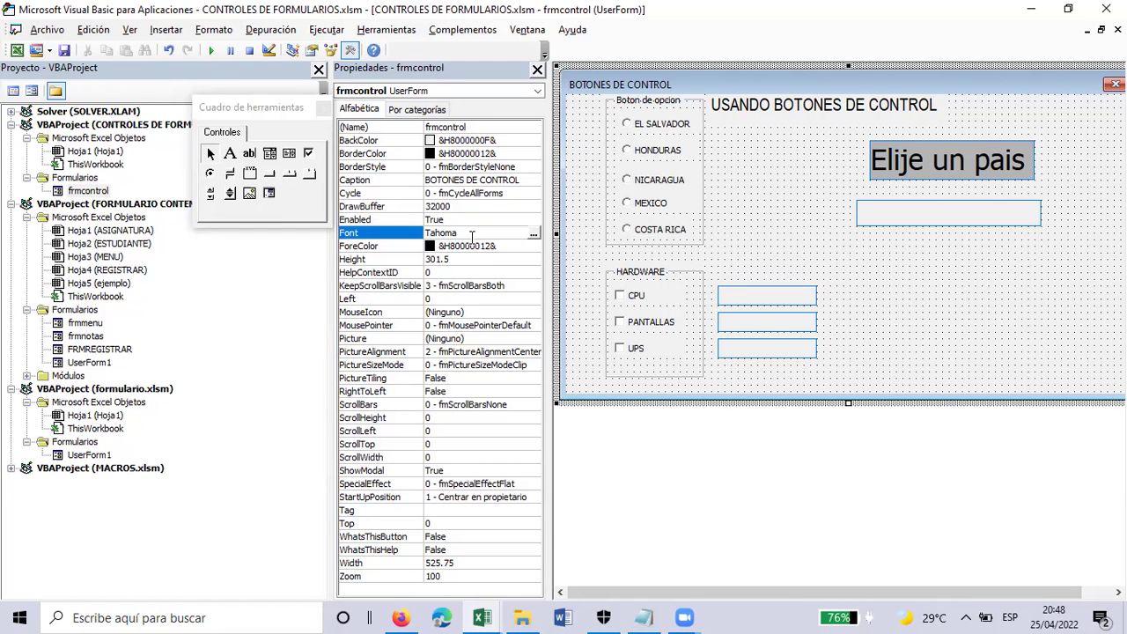
Draw Frame2 on the form and add a resized CheckBox1 beside it.
{"action": "left_click", "coordinate": [252, 181]}
{"action": "mouse_move", "coordinate": [883, 247]}
{"action": "left_mouse_down"}
{"action": "mouse_move", "coordinate": [1047, 272]}
{"action": "mouse_move", "coordinate": [1051, 288]}
{"action": "left_mouse_up"}
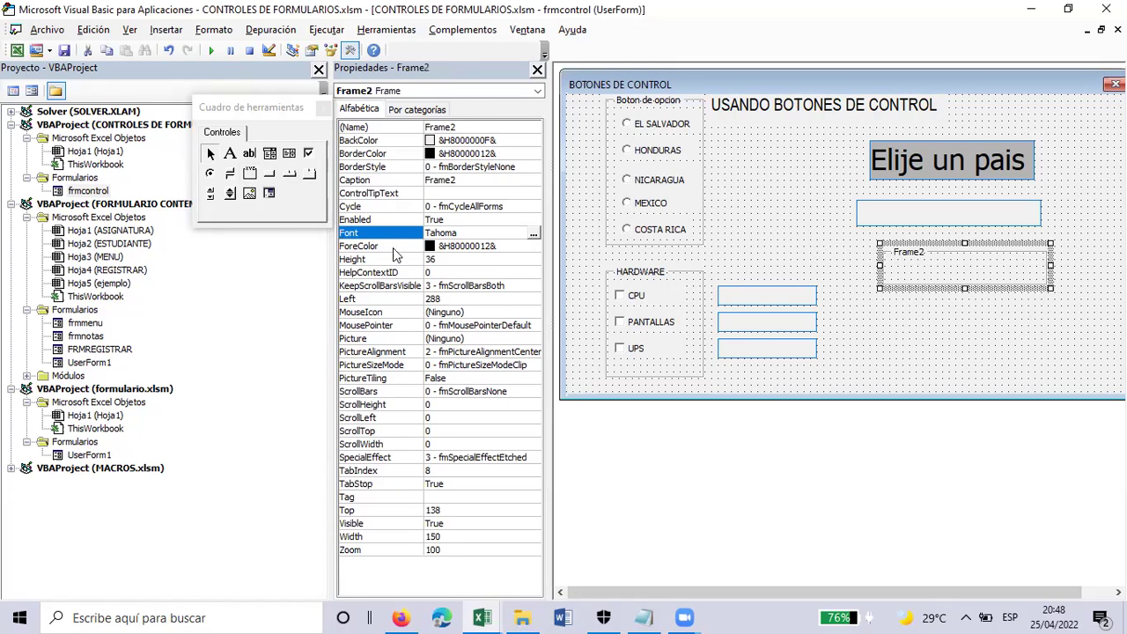
{"action": "left_click", "coordinate": [308, 154]}
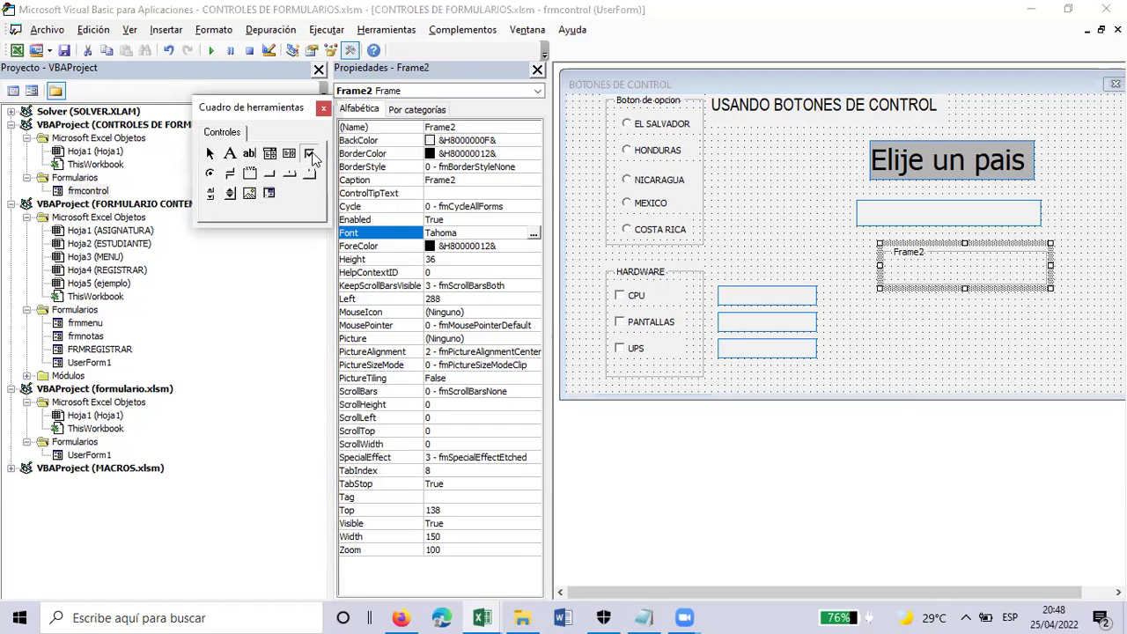
{"action": "left_click", "coordinate": [758, 228]}
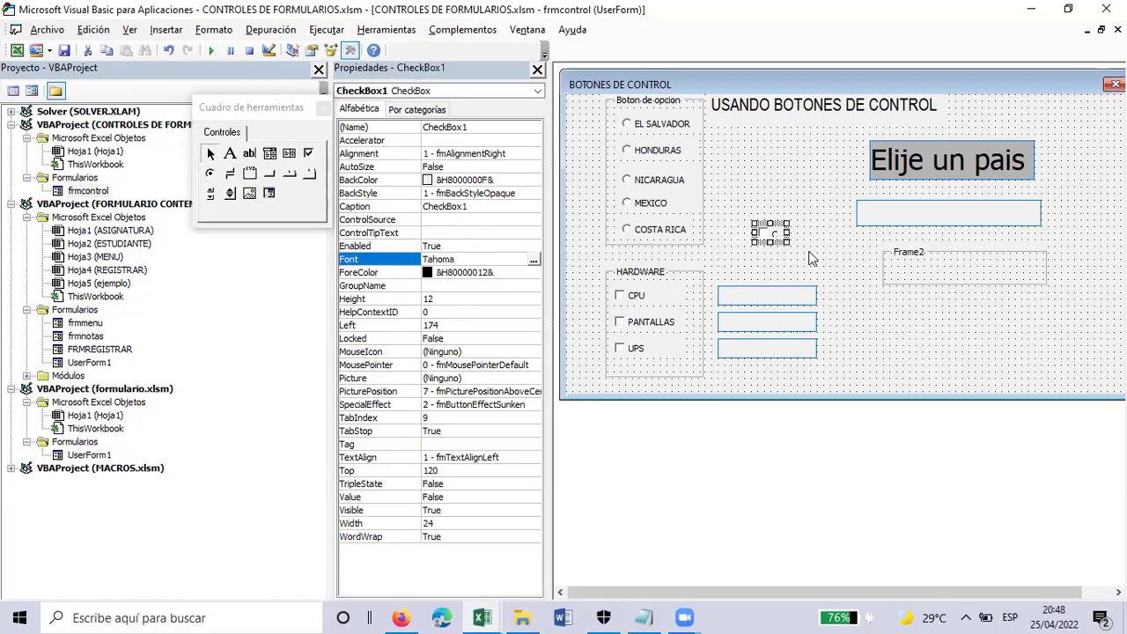
{"action": "left_click", "coordinate": [770, 246]}
{"action": "left_click", "coordinate": [765, 233]}
{"action": "left_click_drag", "start_coordinate": [787, 233], "coordinate": [859, 240]}
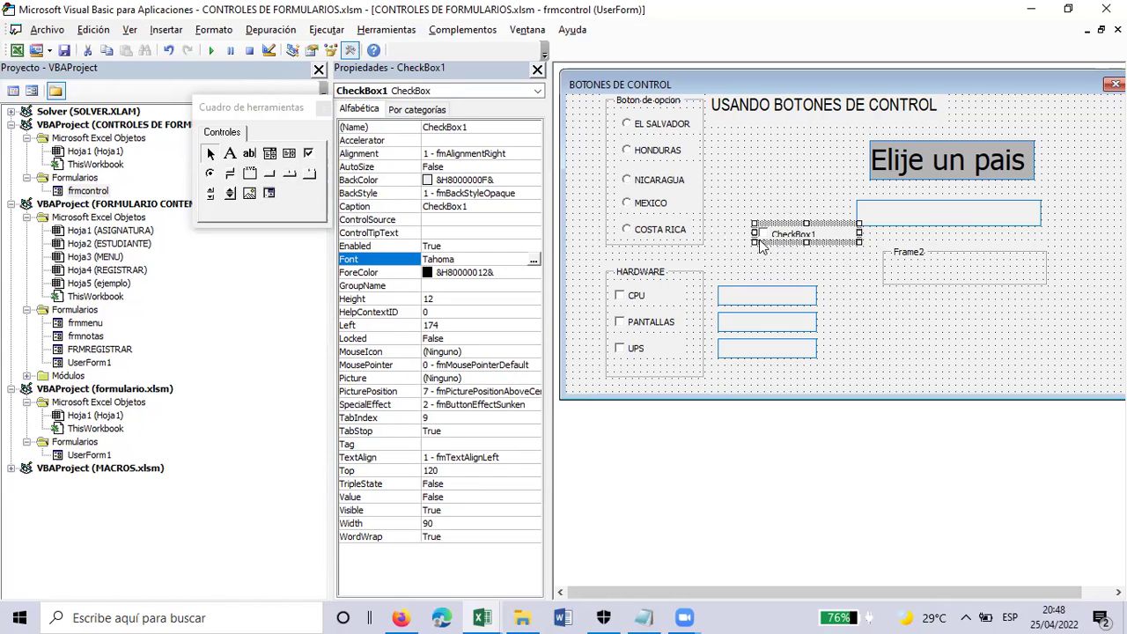
{"action": "left_click_drag", "start_coordinate": [747, 232], "coordinate": [732, 232]}
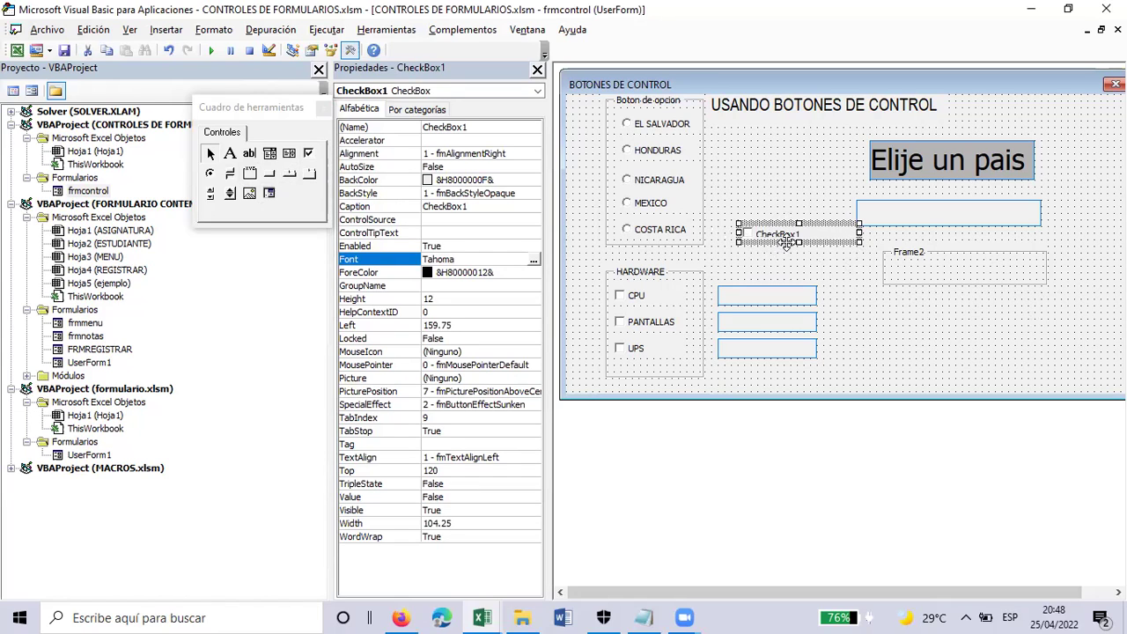
{"action": "left_click_drag", "start_coordinate": [795, 245], "coordinate": [800, 258]}
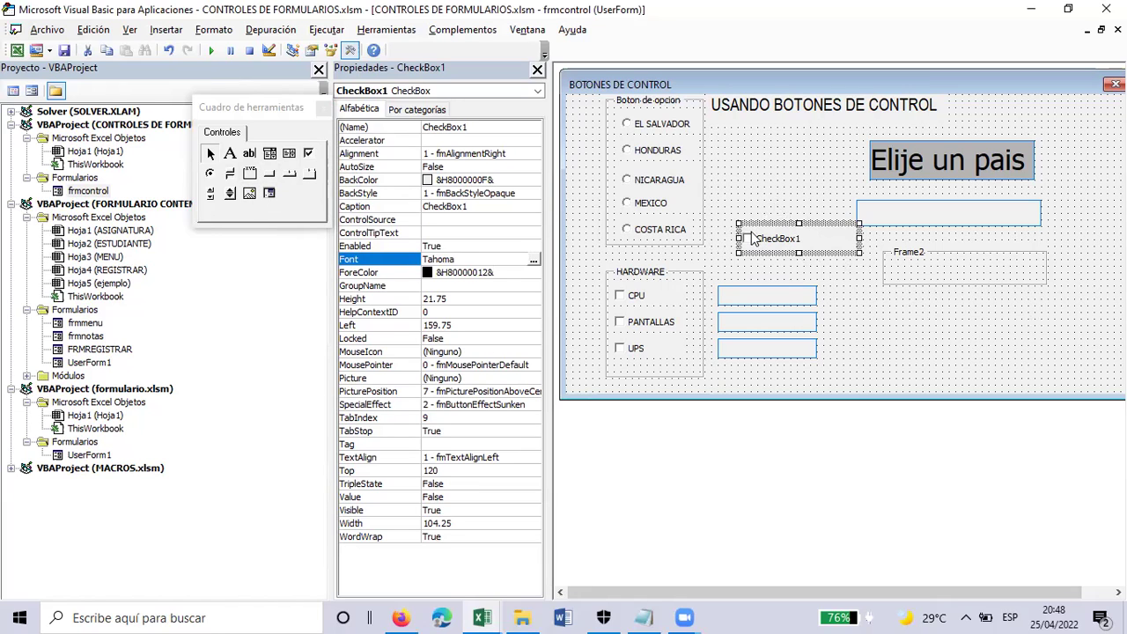
{"action": "mouse_move", "coordinate": [771, 219]}
{"action": "left_mouse_down"}
{"action": "mouse_move", "coordinate": [767, 174]}
{"action": "mouse_move", "coordinate": [759, 255]}
{"action": "left_mouse_up"}
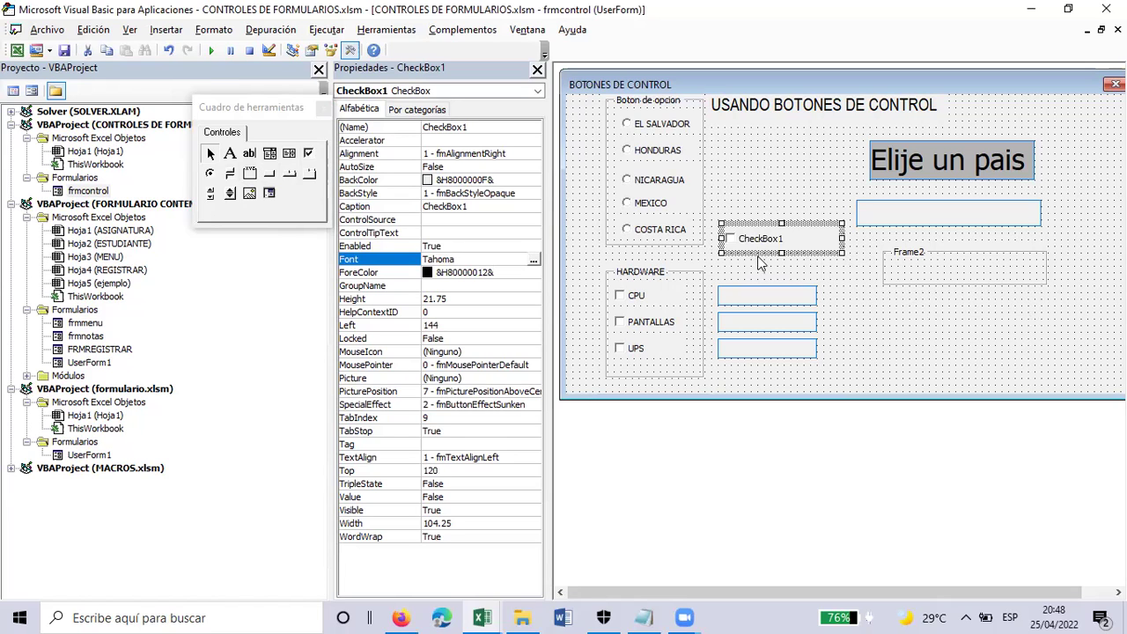
Move CheckBox1 into Frame2 and place the frame below the result box.
{"action": "left_click", "coordinate": [913, 263]}
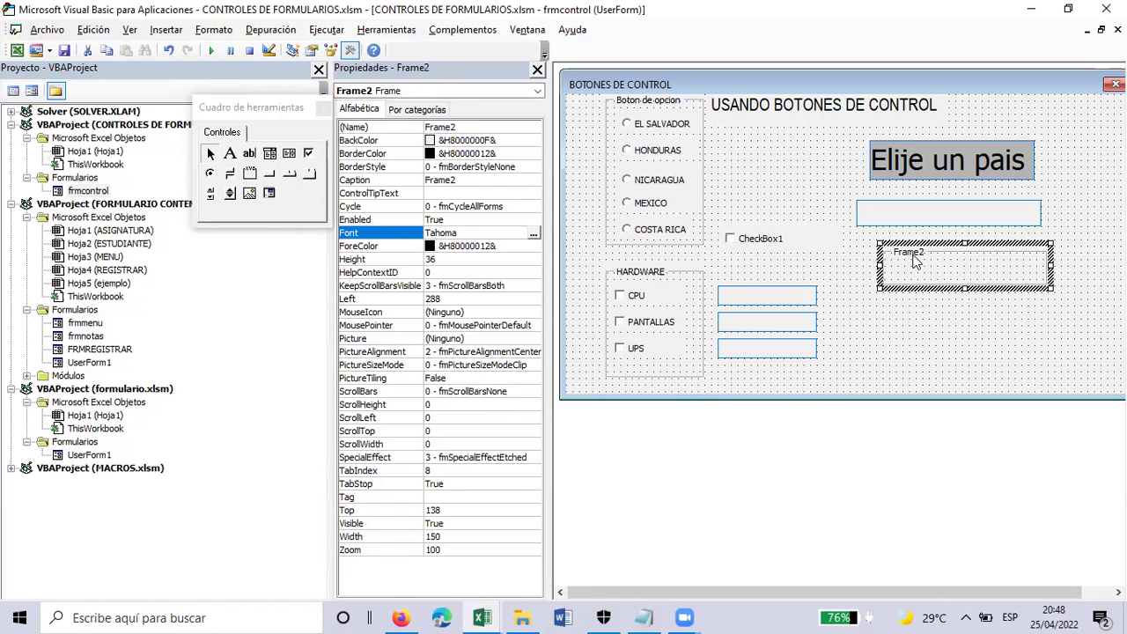
{"action": "left_click", "coordinate": [767, 243]}
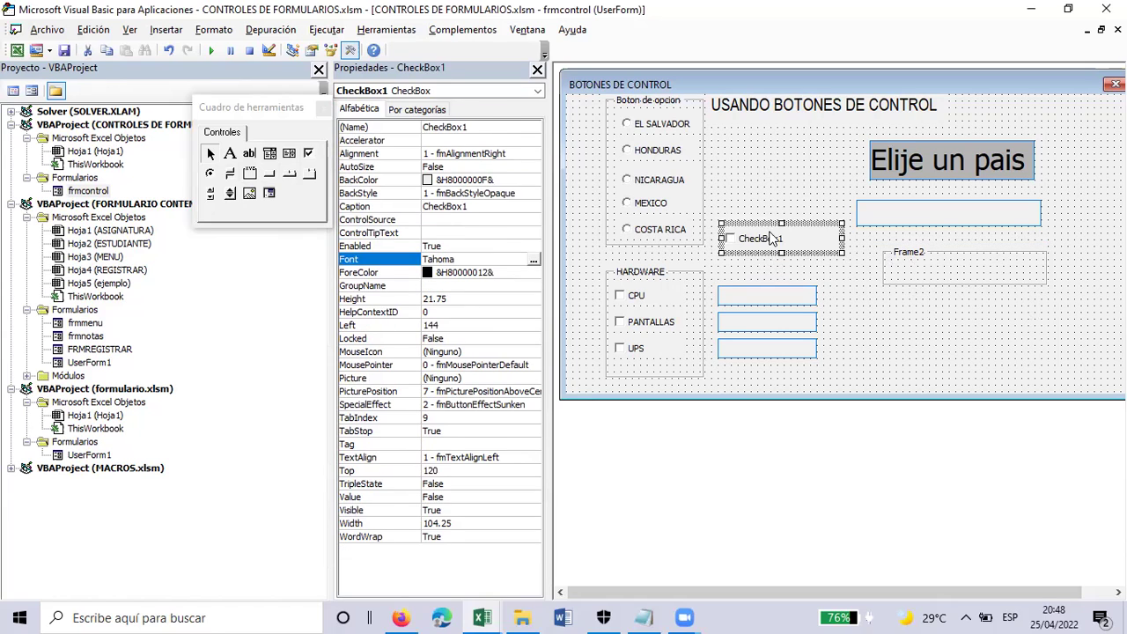
{"action": "left_click_drag", "start_coordinate": [782, 234], "coordinate": [941, 268]}
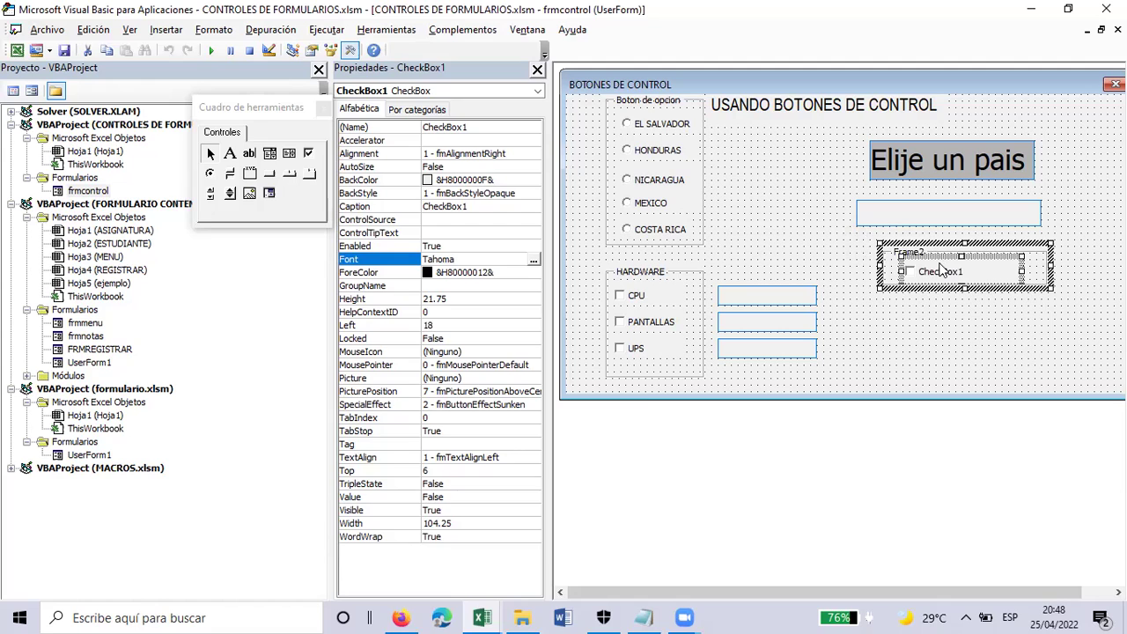
{"action": "left_click", "coordinate": [805, 255]}
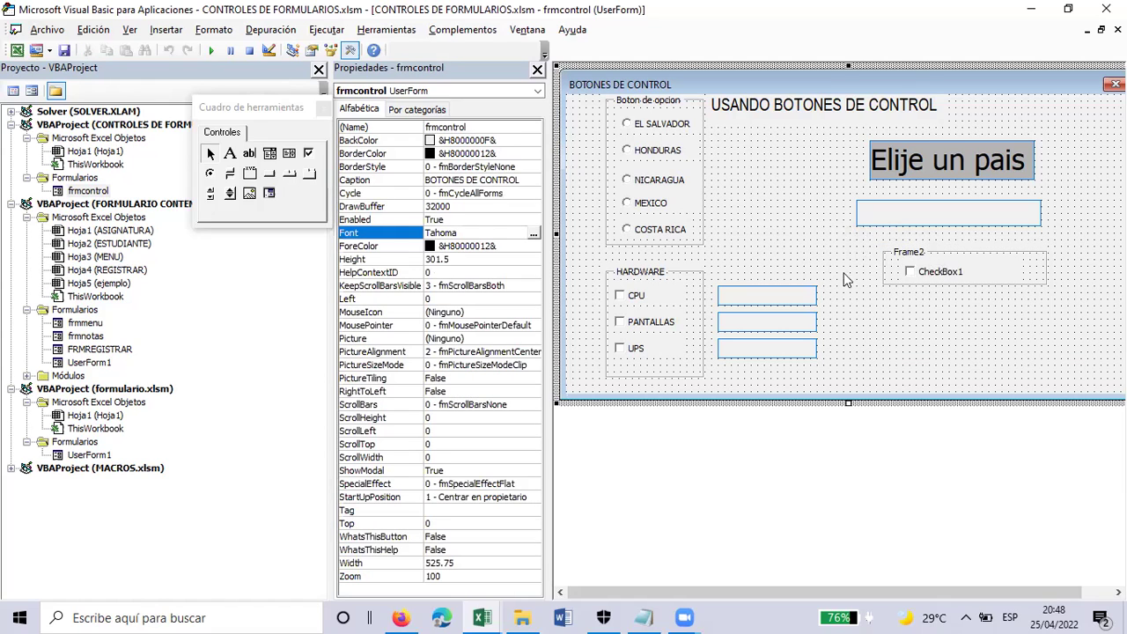
{"action": "left_click", "coordinate": [1004, 256]}
{"action": "left_click_drag", "start_coordinate": [1022, 239], "coordinate": [844, 165]}
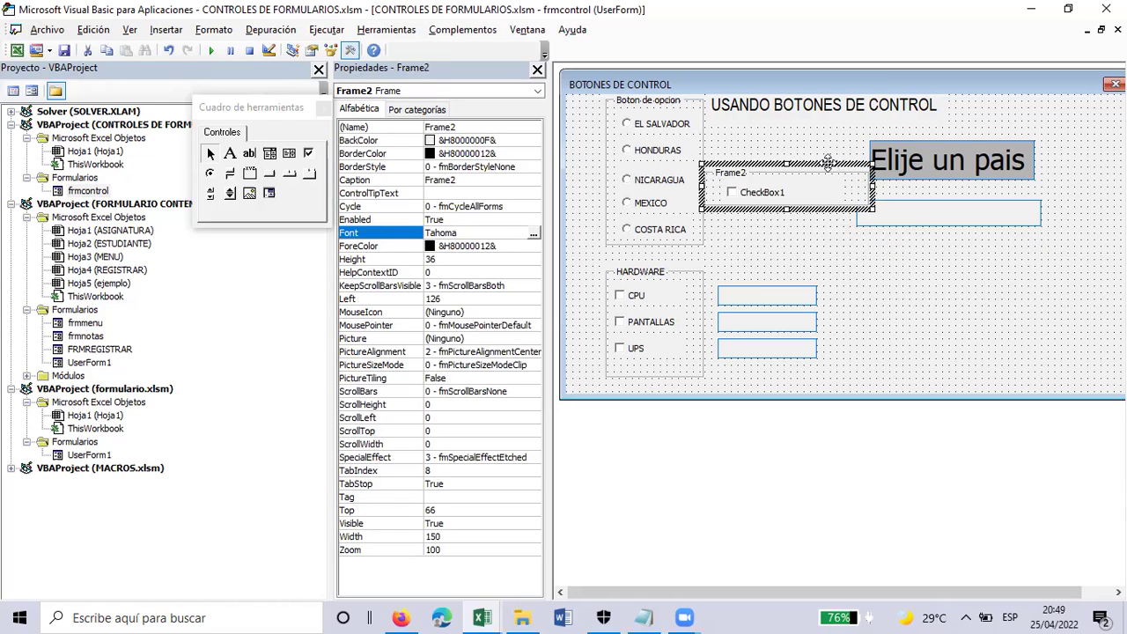
{"action": "left_click_drag", "start_coordinate": [901, 229], "coordinate": [962, 240]}
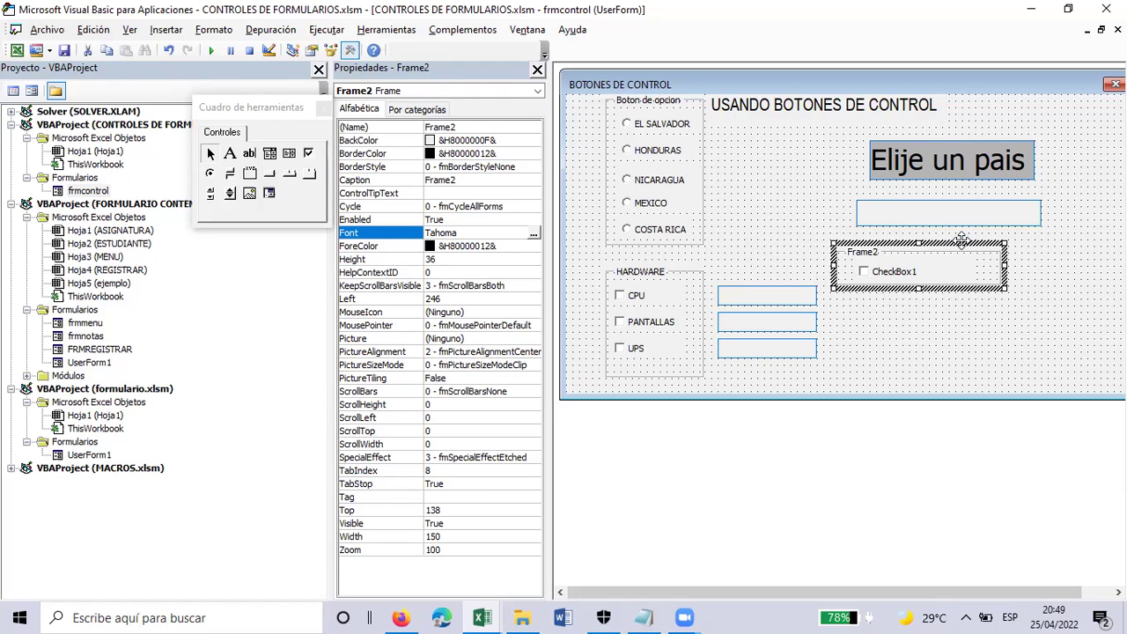
Delete Frame2 with its checkbox and inspect the lbresultado, lbcpu, lbpantallas and lbups labels.
{"action": "key", "text": "Delete"}
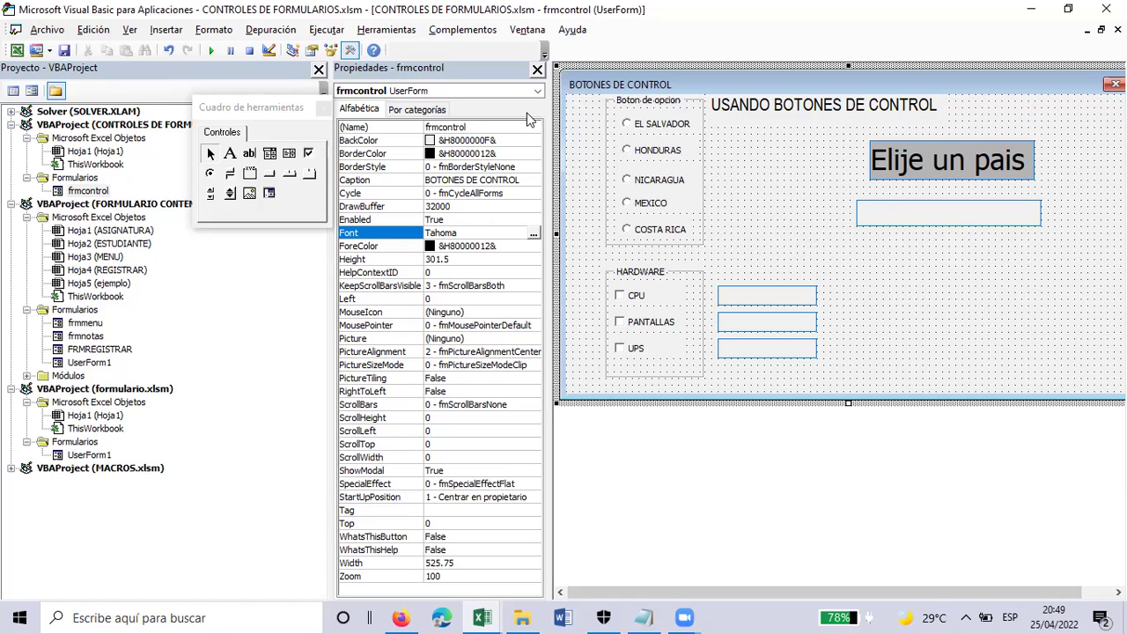
{"action": "left_click", "coordinate": [940, 159]}
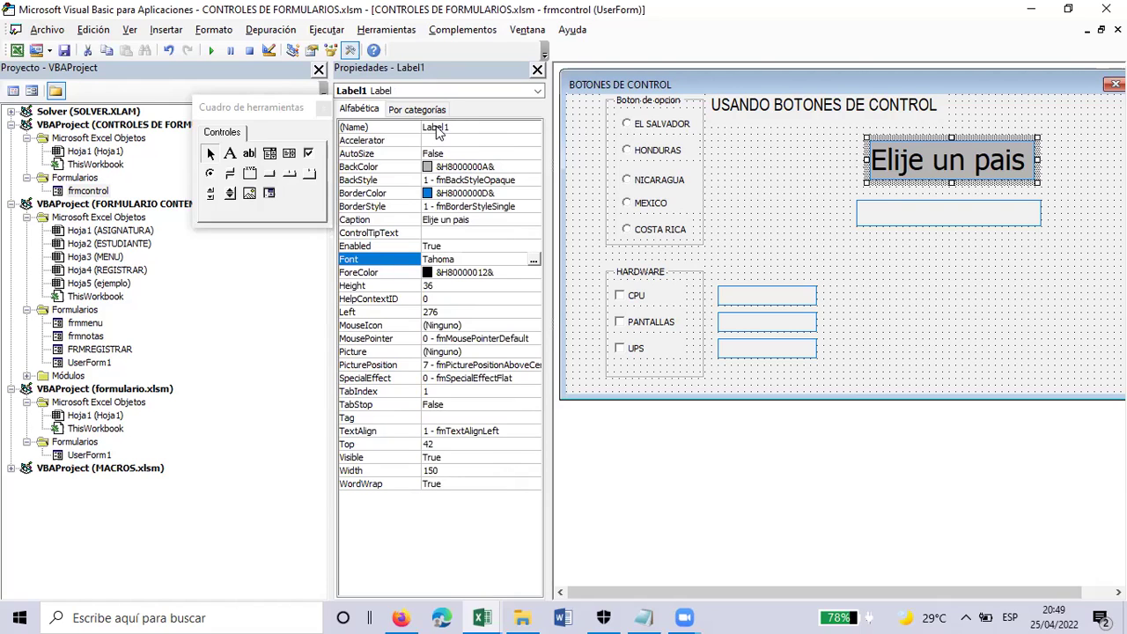
{"action": "left_click", "coordinate": [934, 220]}
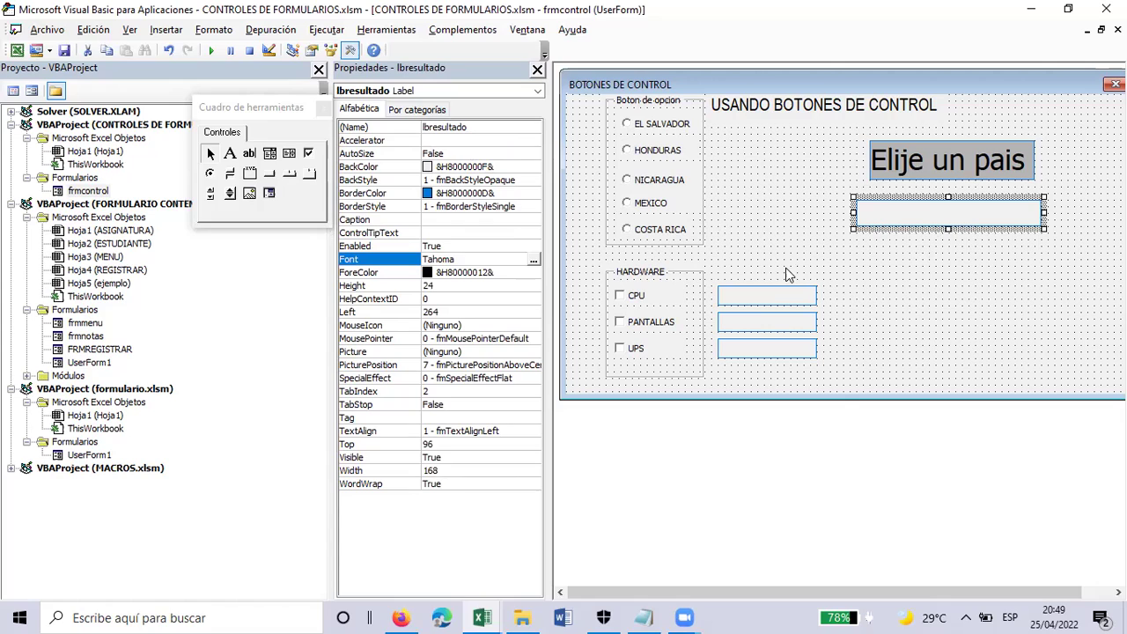
{"action": "left_click", "coordinate": [755, 302]}
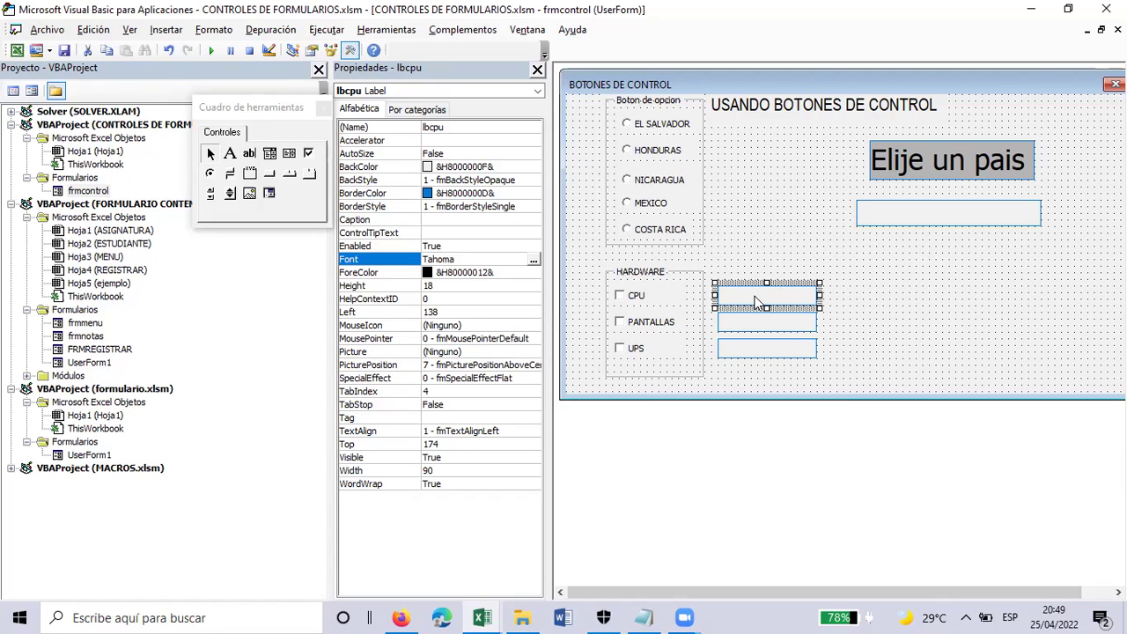
{"action": "left_click", "coordinate": [738, 328]}
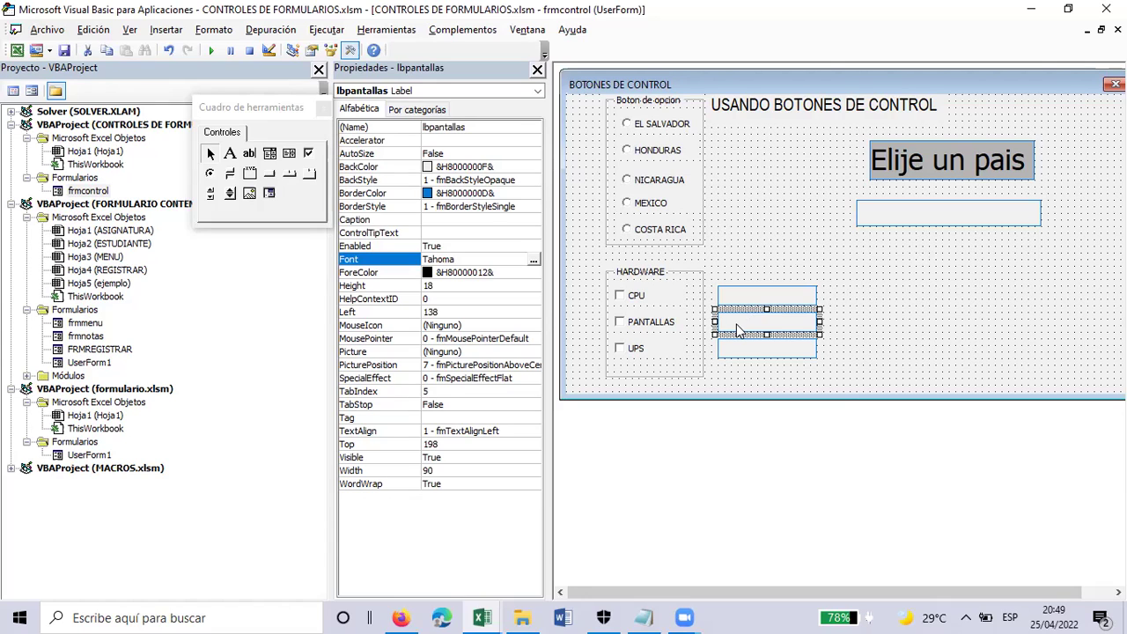
{"action": "left_click", "coordinate": [752, 355]}
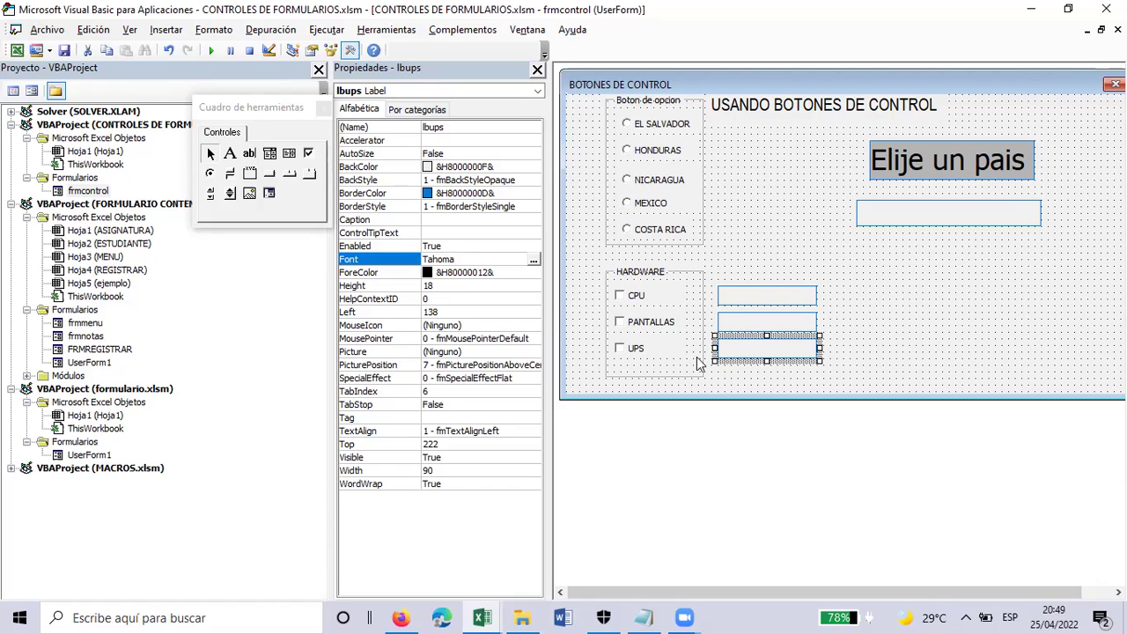
Select the frmcontrol form itself, passing briefly over the COSTA RICA option.
{"action": "left_click", "coordinate": [791, 199]}
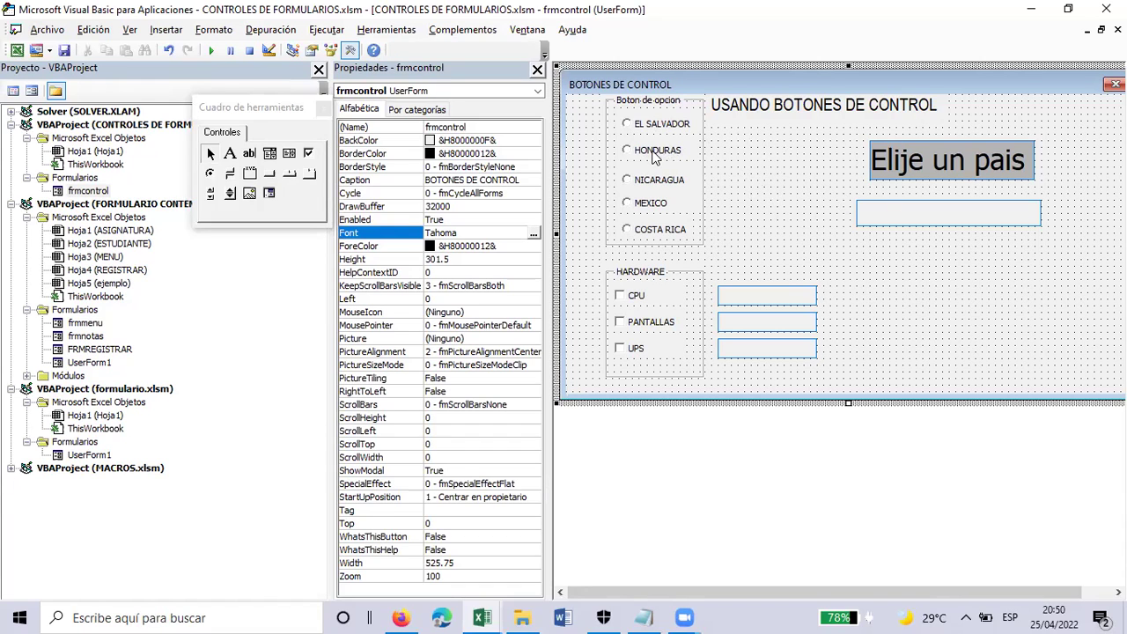
{"action": "left_click", "coordinate": [628, 232]}
{"action": "left_click", "coordinate": [788, 194]}
Run the BOTONES DE CONTROL form and pick EL SALVADOR, showing 200.
{"action": "left_click", "coordinate": [212, 53]}
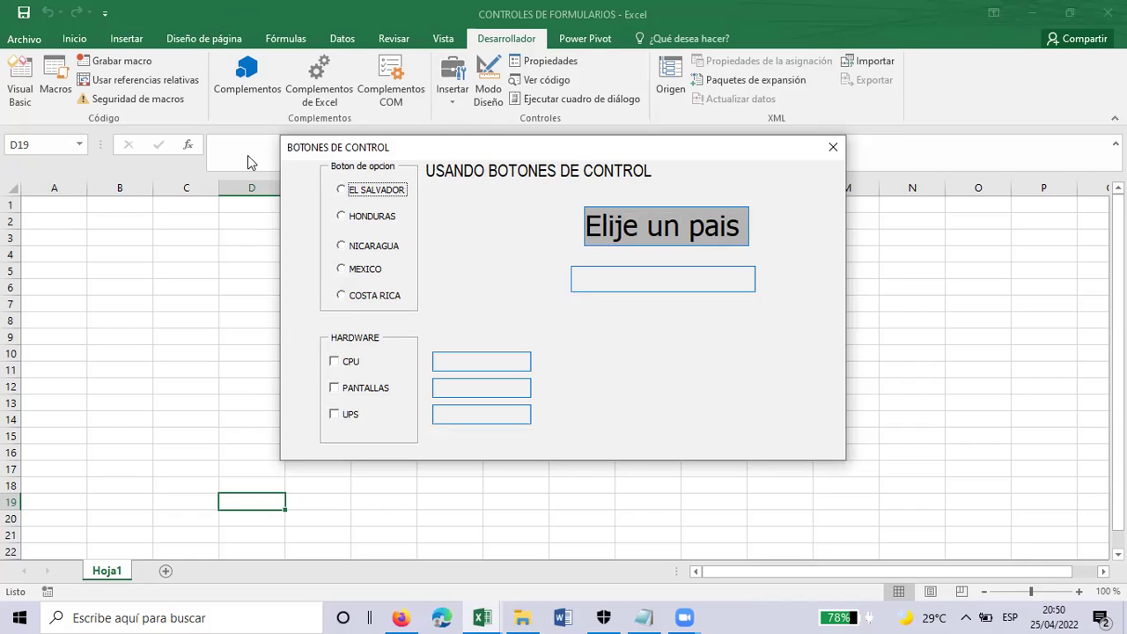
{"action": "left_click", "coordinate": [342, 191]}
{"action": "left_click", "coordinate": [343, 218]}
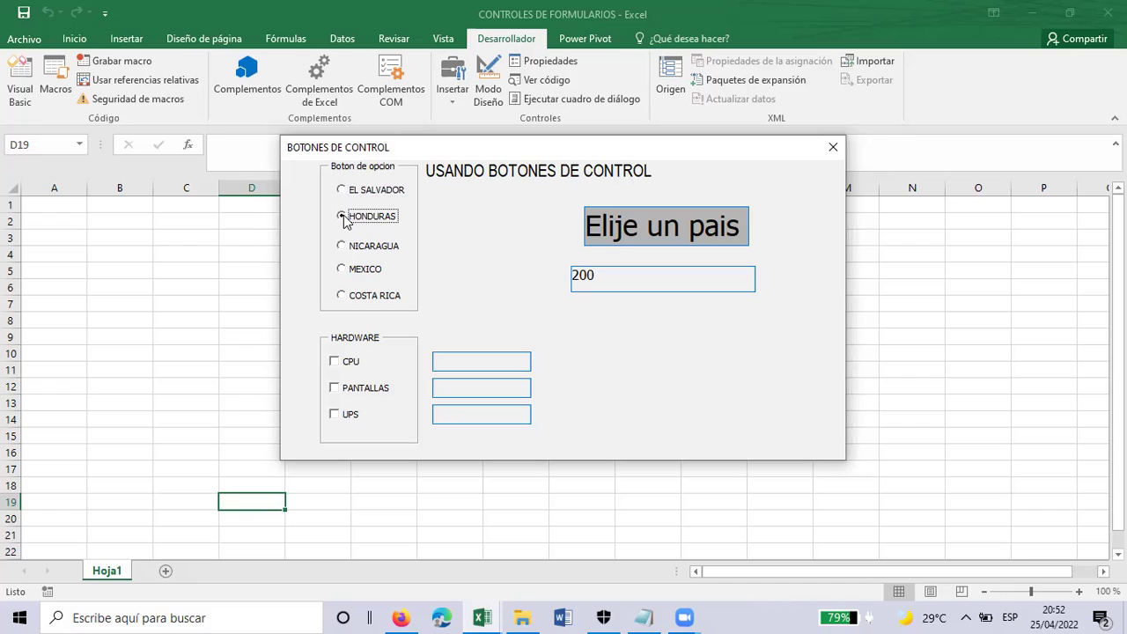
{"action": "left_click", "coordinate": [344, 247]}
{"action": "left_click", "coordinate": [343, 271]}
{"action": "left_click", "coordinate": [341, 298]}
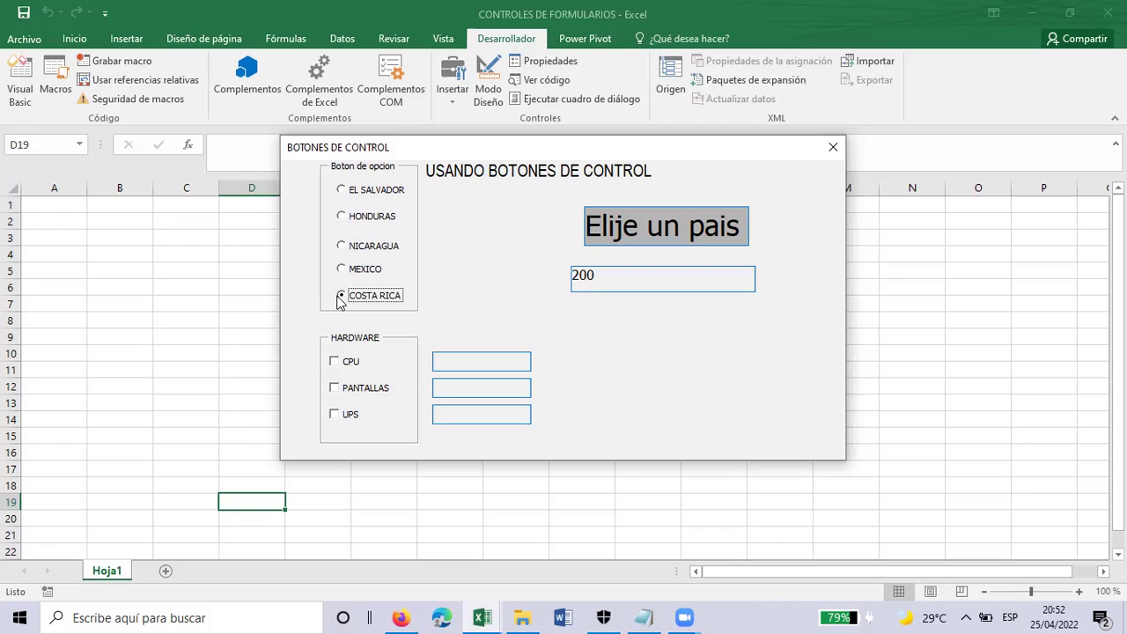
{"action": "left_click", "coordinate": [343, 192]}
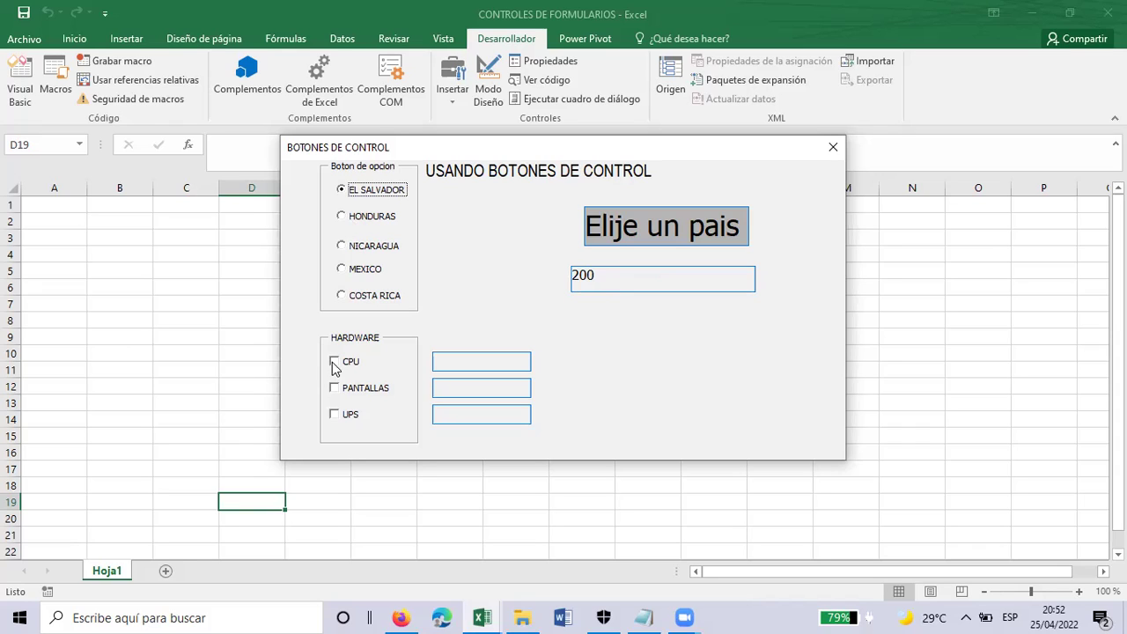
Tick CPU, PANTALLAS and UPS (showing 500 and 20), then close the running form.
{"action": "left_click", "coordinate": [335, 363]}
{"action": "left_click", "coordinate": [336, 389]}
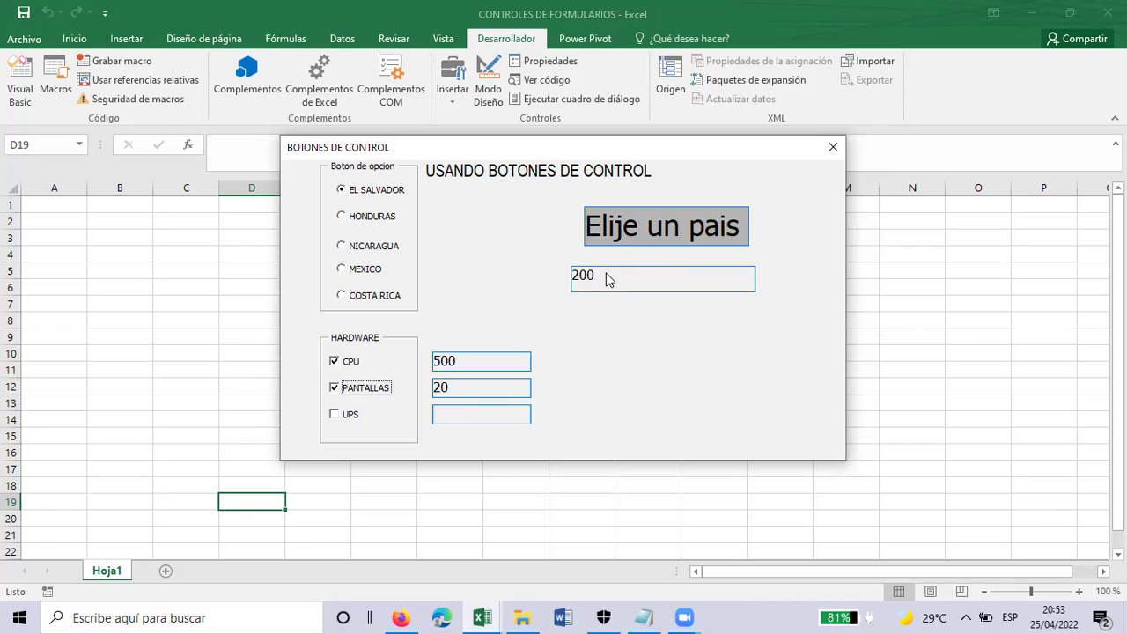
{"action": "left_click", "coordinate": [333, 416]}
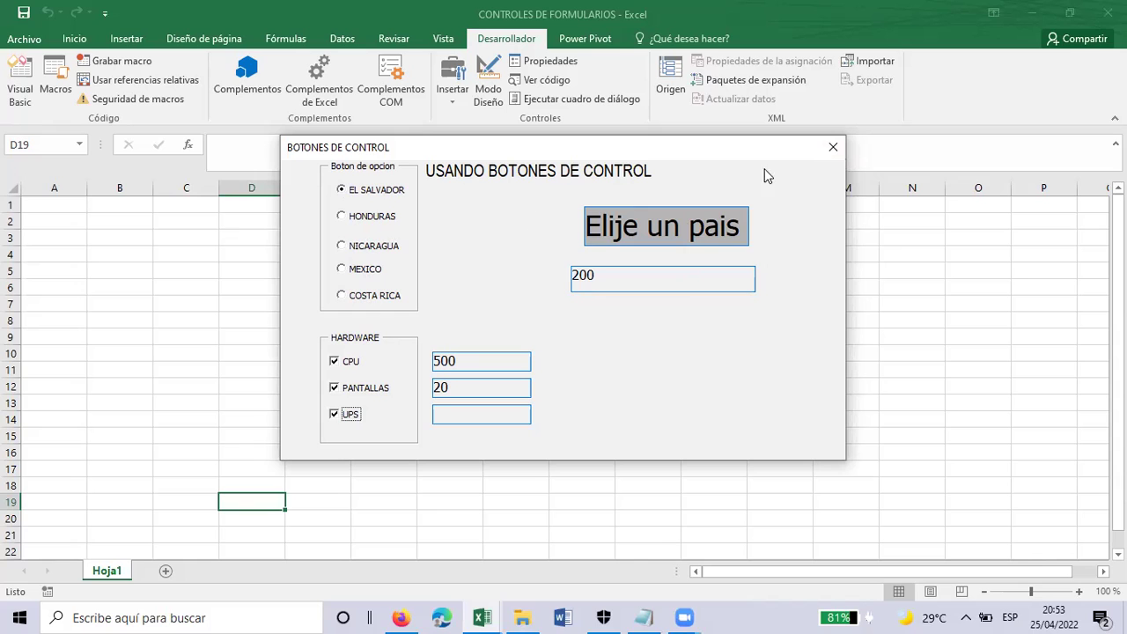
{"action": "left_click", "coordinate": [833, 148]}
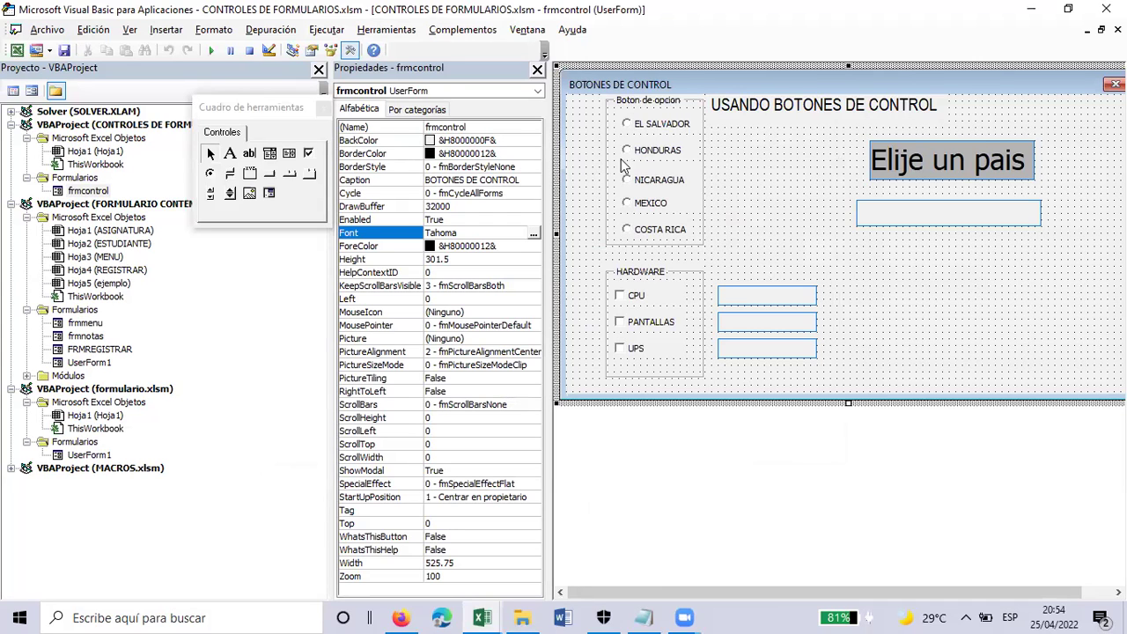
Give the Elije un pais label font size 22 and drag it to 120 wide by 30 high.
{"action": "left_click", "coordinate": [963, 154]}
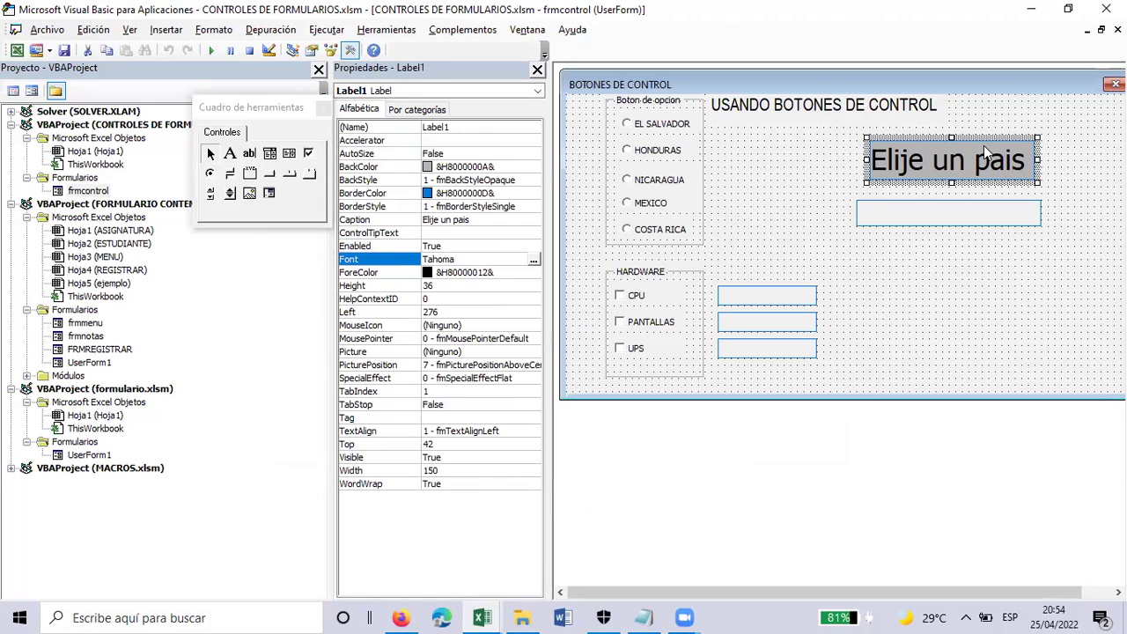
{"action": "left_click", "coordinate": [534, 259]}
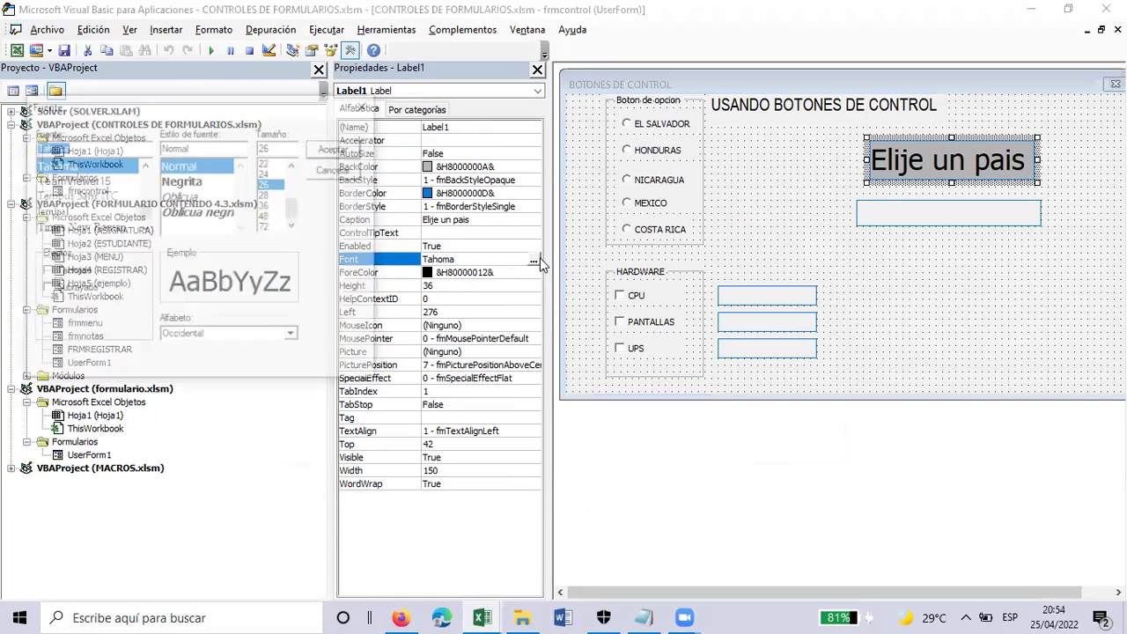
{"action": "left_click", "coordinate": [267, 163]}
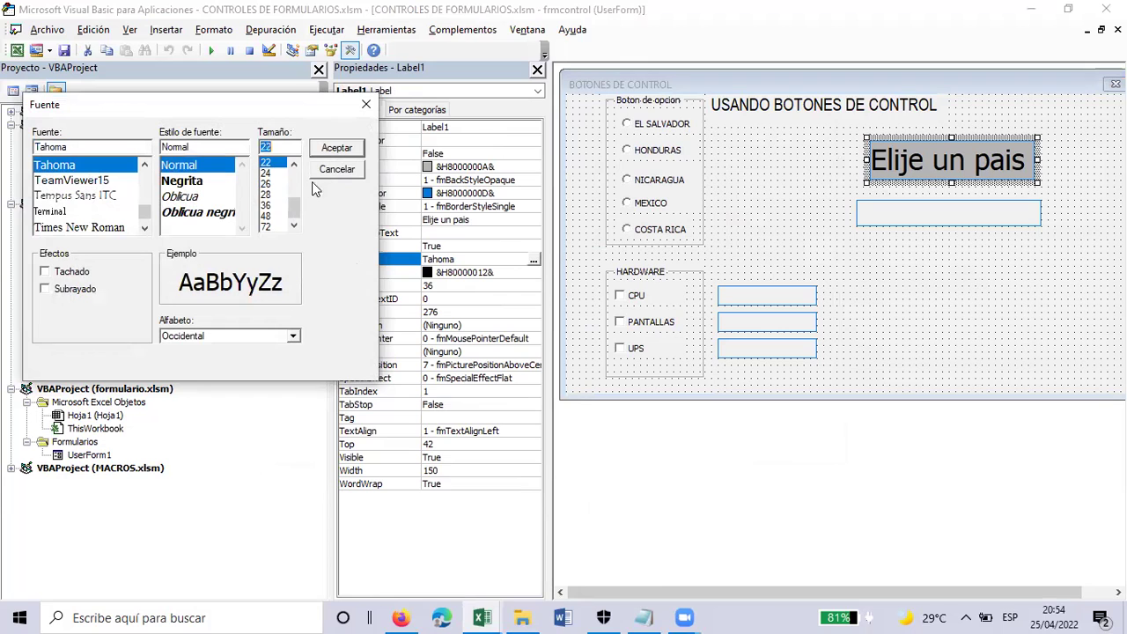
{"action": "left_click", "coordinate": [338, 148]}
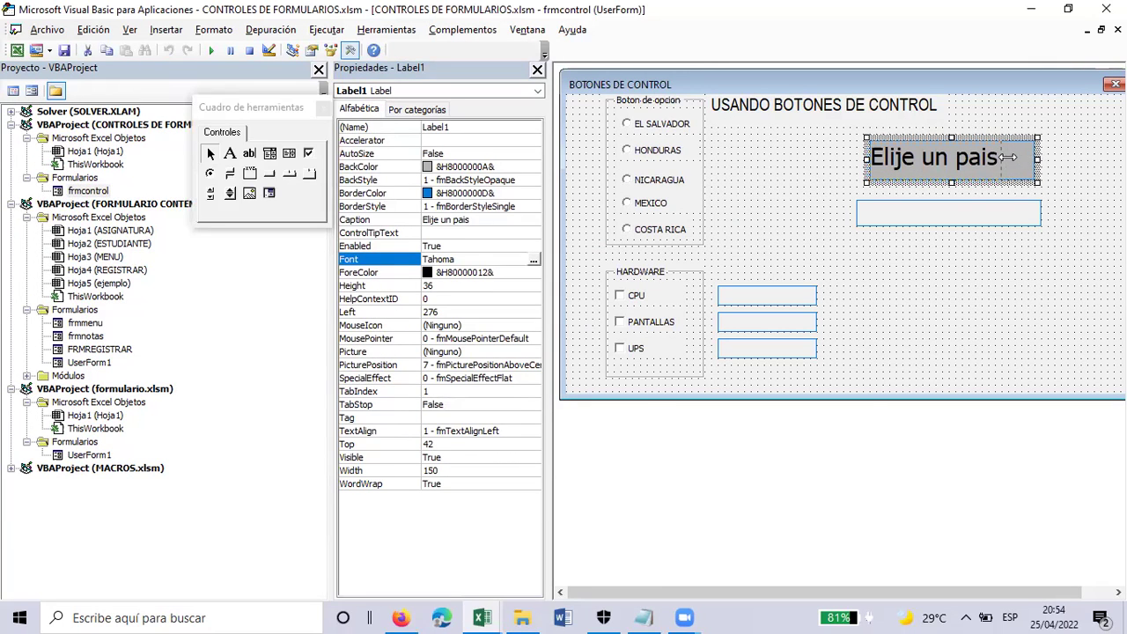
{"action": "left_click_drag", "start_coordinate": [1038, 160], "coordinate": [1004, 160]}
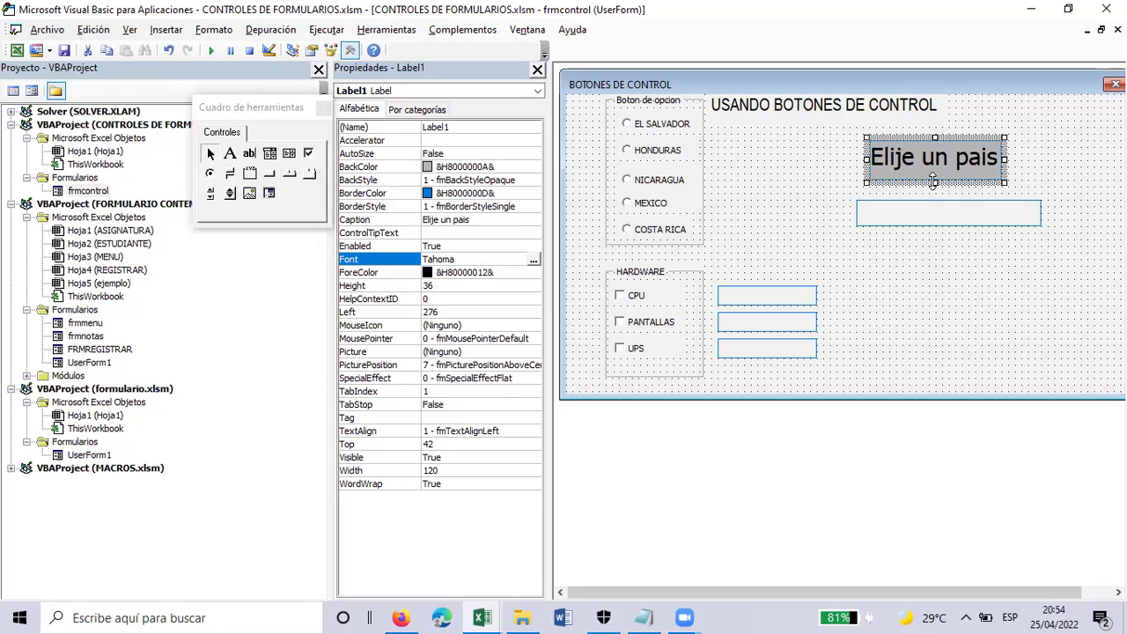
{"action": "left_click_drag", "start_coordinate": [934, 181], "coordinate": [934, 176]}
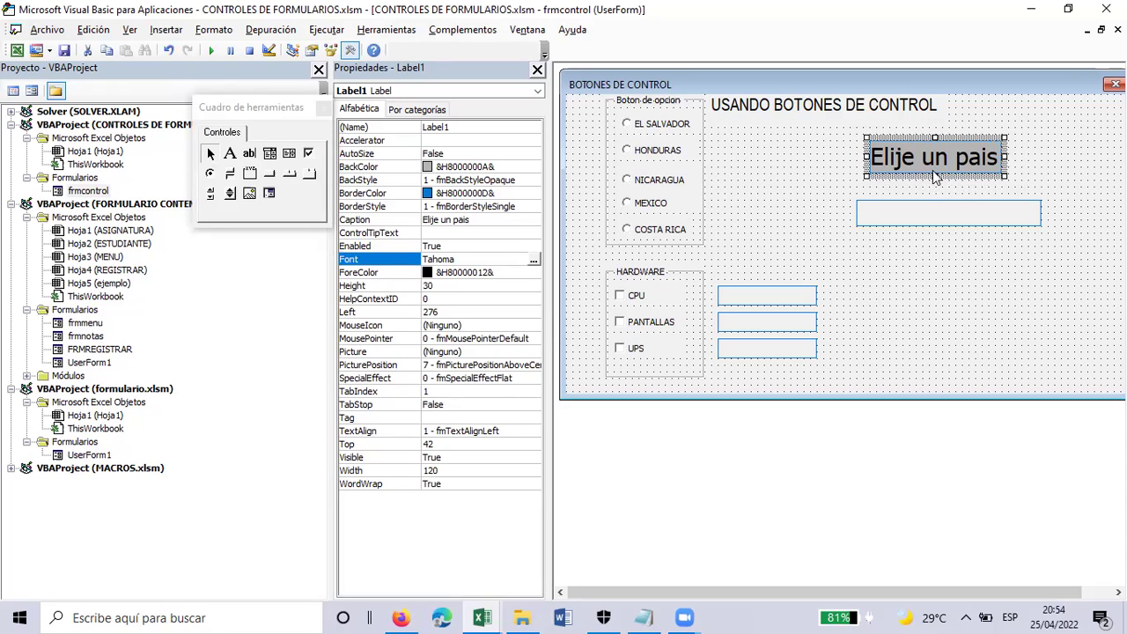
Set Label1's BackColor to Barra de título activa and BorderColor to Texto de la barra de título activa.
{"action": "left_click", "coordinate": [458, 169]}
{"action": "left_click", "coordinate": [534, 167]}
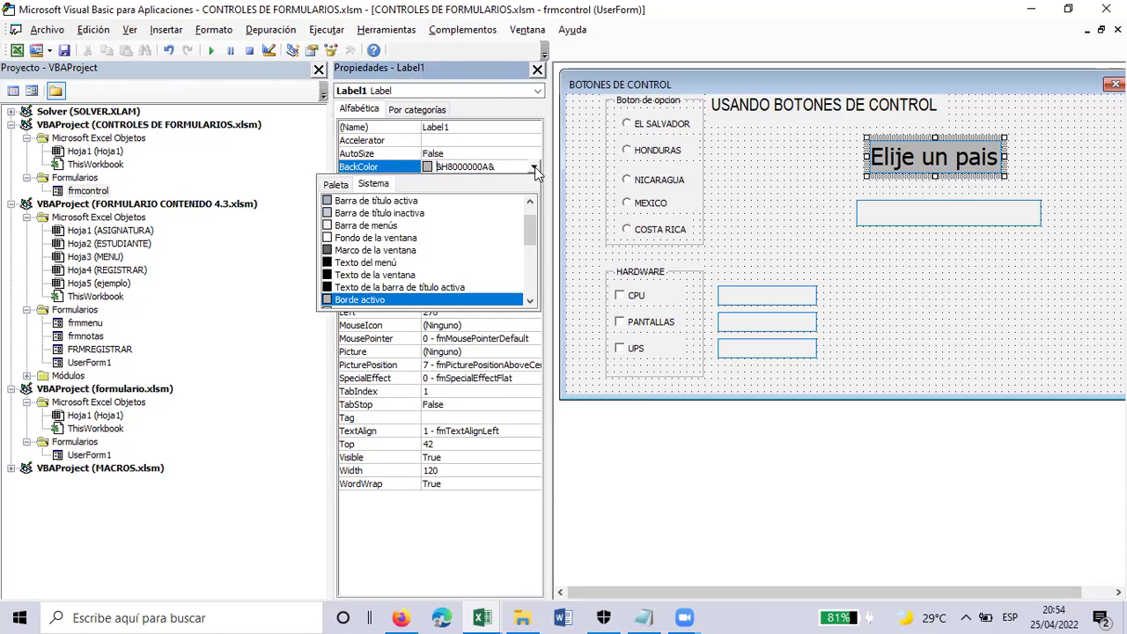
{"action": "left_click", "coordinate": [331, 200]}
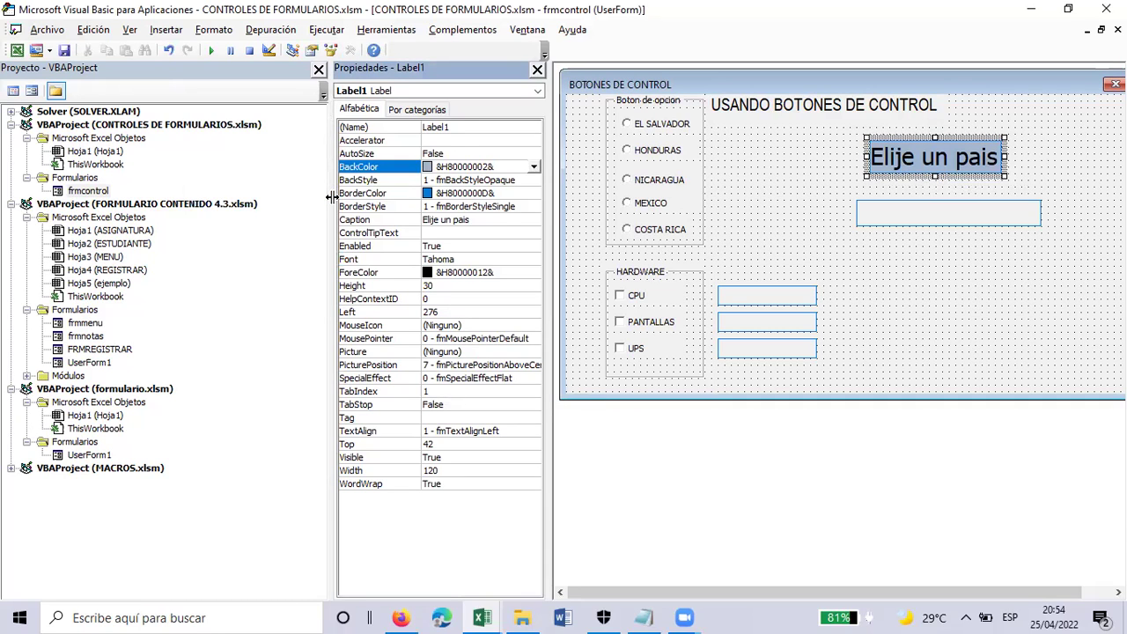
{"action": "left_click", "coordinate": [455, 194]}
{"action": "left_click", "coordinate": [534, 193]}
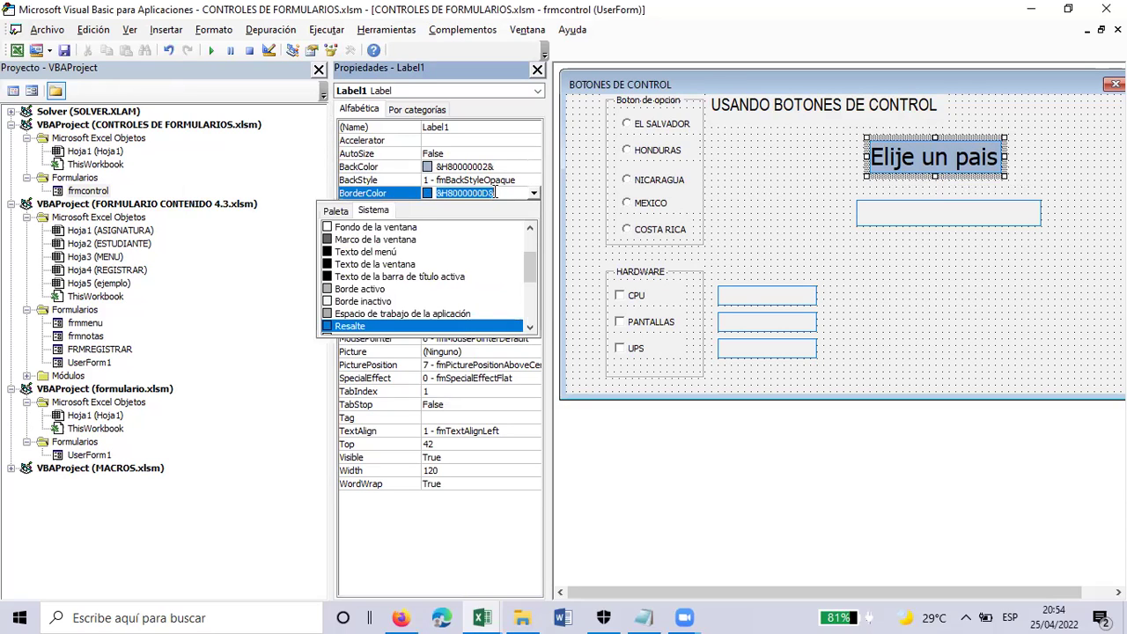
{"action": "left_click", "coordinate": [331, 276]}
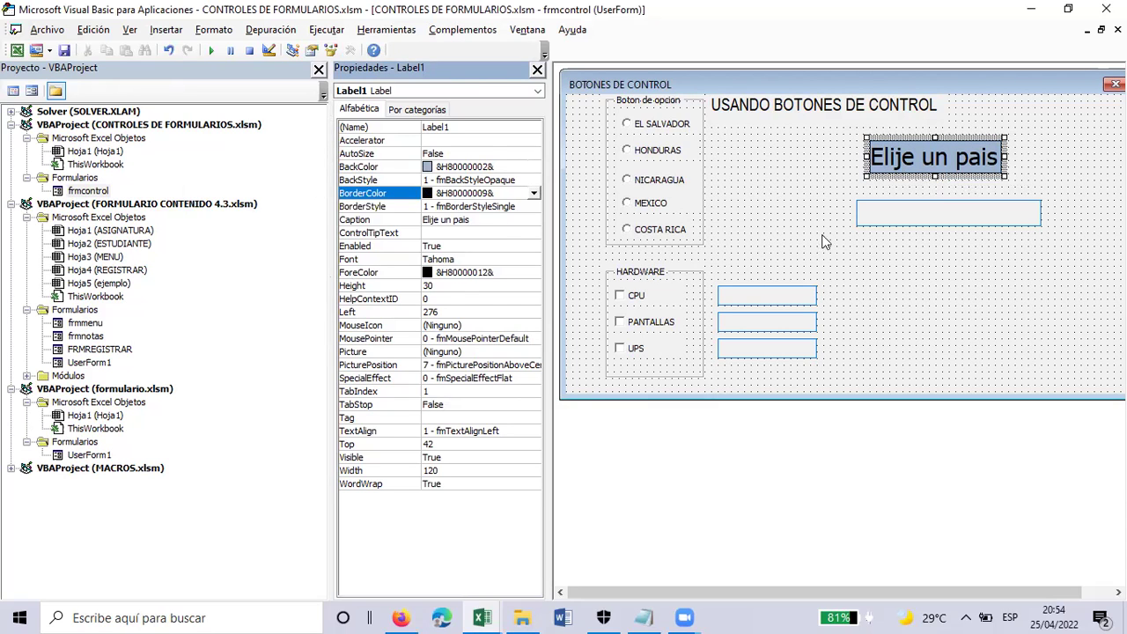
Select the EL SALVADOR option button, then select the whole form again.
{"action": "left_click", "coordinate": [789, 187]}
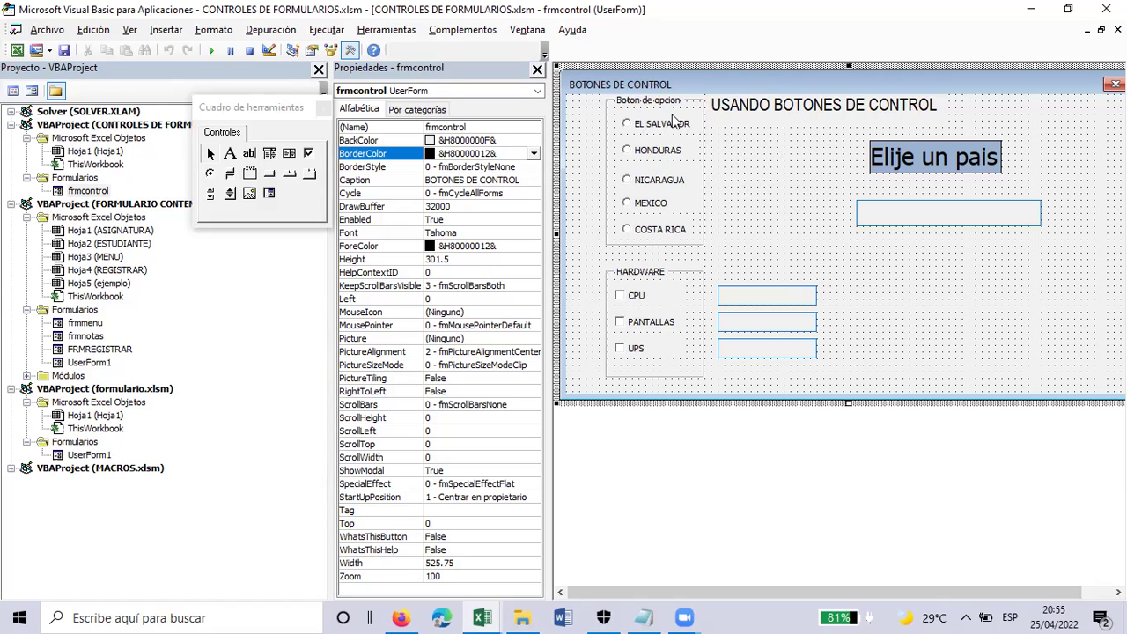
{"action": "left_click", "coordinate": [636, 129]}
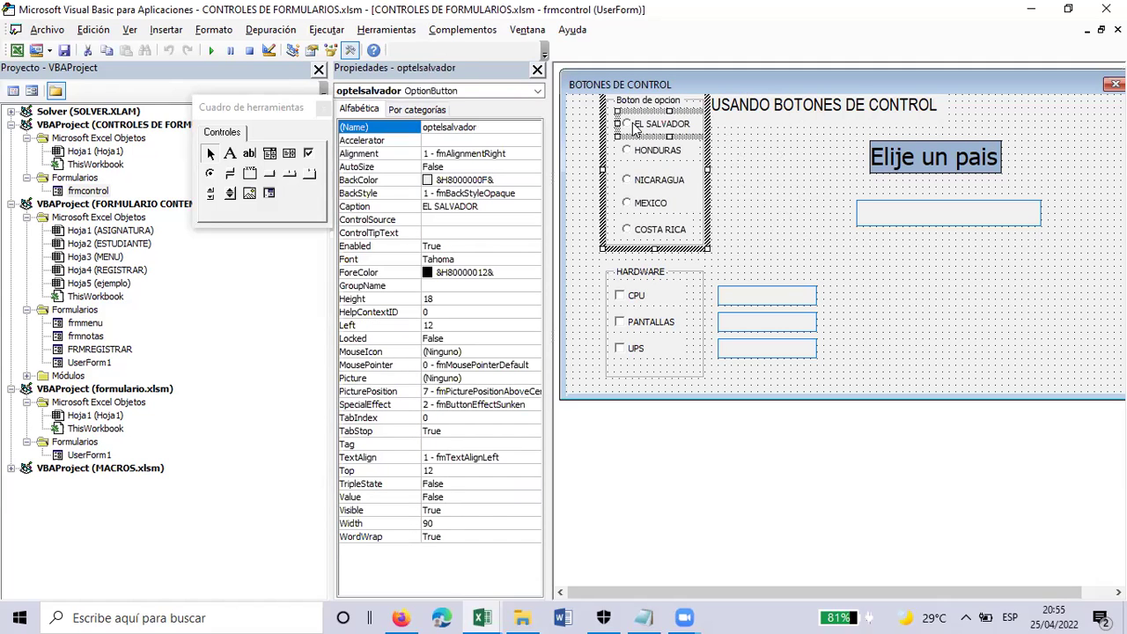
{"action": "left_click", "coordinate": [765, 158]}
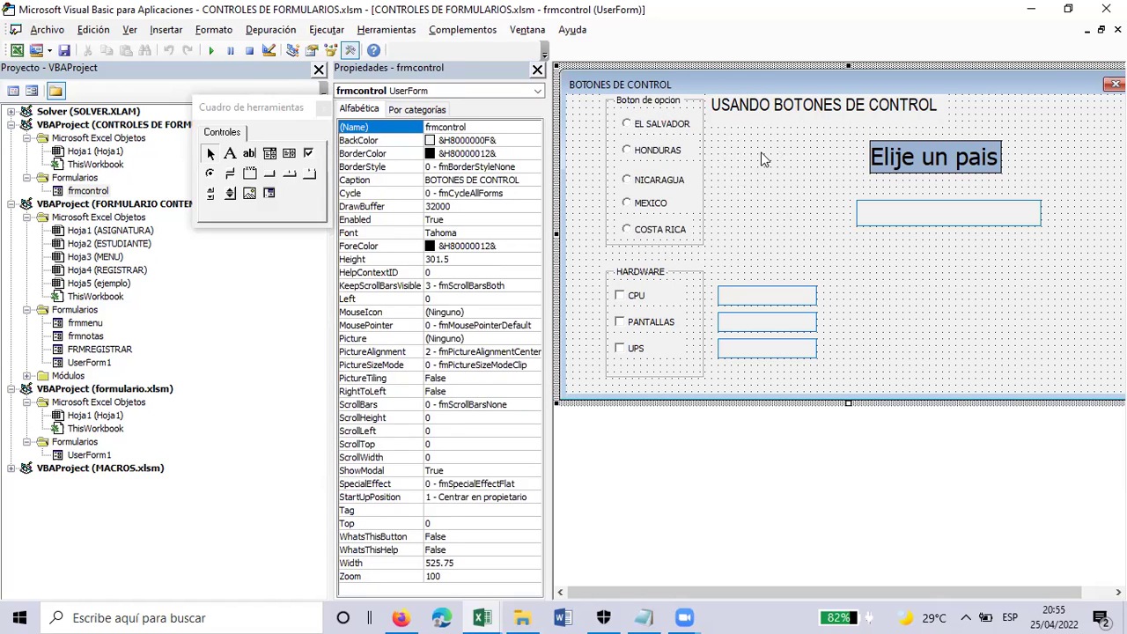
Write optelsalvador_Click so choosing EL SALVADOR sets lbresultado's caption to 200.
{"action": "double_click", "coordinate": [648, 130]}
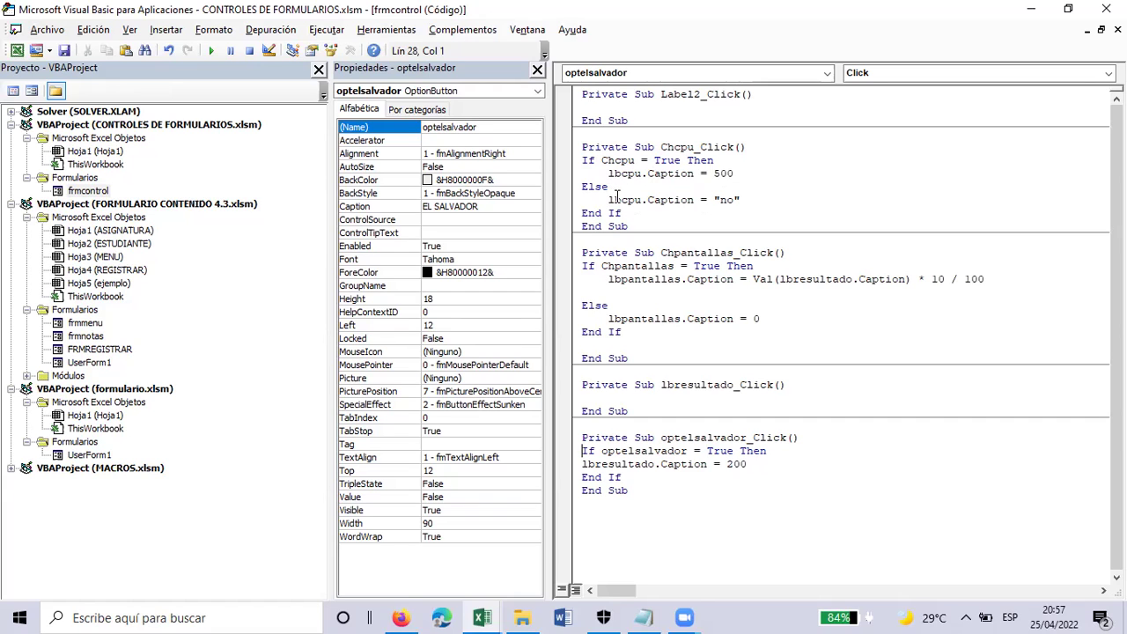
Run the frmcontrol form to test it.
{"action": "left_click", "coordinate": [212, 51]}
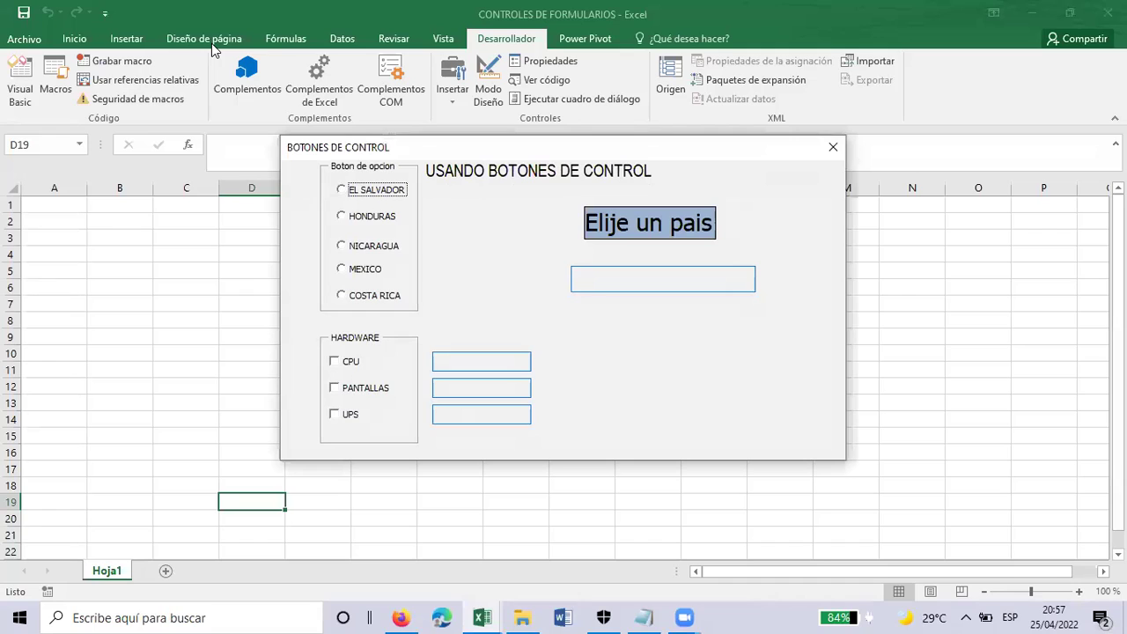
Tick PANTALLAS, UPS and CPU, then clear CPU to see 500 change to no.
{"action": "left_click", "coordinate": [336, 388]}
{"action": "left_click", "coordinate": [334, 414]}
{"action": "left_click", "coordinate": [335, 362]}
{"action": "left_click", "coordinate": [335, 362]}
Toggle CPU repeatedly to confirm 500 when ticked and no when cleared, then close the form.
{"action": "left_click", "coordinate": [335, 363]}
{"action": "left_click", "coordinate": [334, 363]}
{"action": "left_click", "coordinate": [335, 363]}
{"action": "left_click", "coordinate": [335, 362]}
{"action": "left_click", "coordinate": [335, 363]}
{"action": "left_click", "coordinate": [335, 363]}
{"action": "left_click", "coordinate": [334, 363]}
{"action": "left_click", "coordinate": [334, 363]}
{"action": "left_click", "coordinate": [335, 363]}
{"action": "left_click", "coordinate": [335, 362]}
{"action": "left_click", "coordinate": [334, 363]}
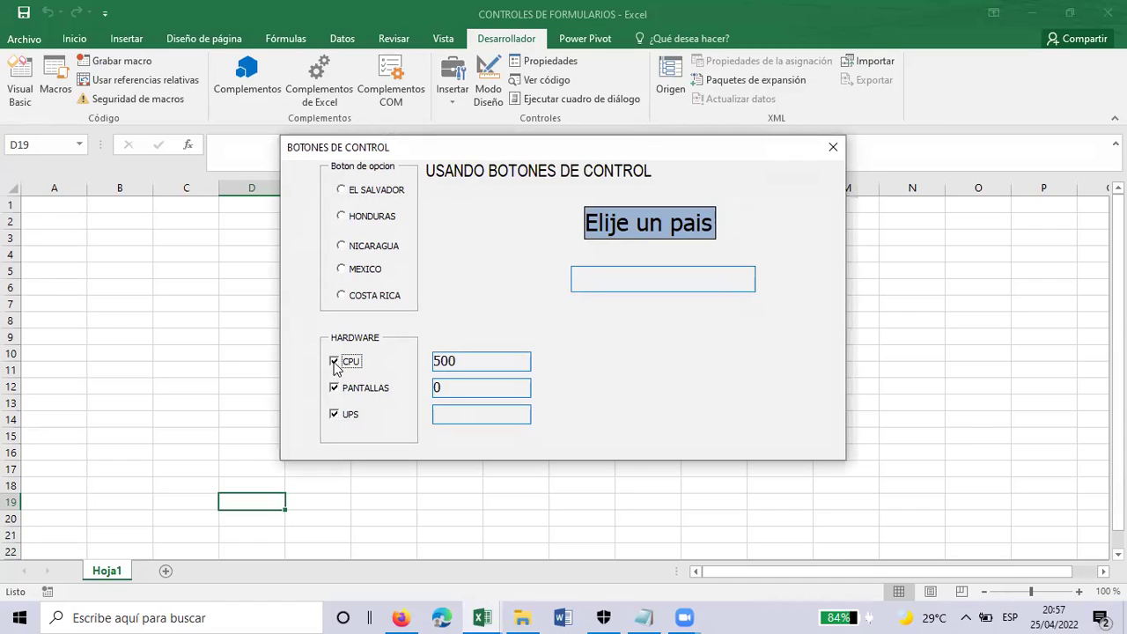
{"action": "left_click", "coordinate": [335, 363]}
{"action": "left_click", "coordinate": [340, 359]}
{"action": "left_click", "coordinate": [335, 368]}
{"action": "left_click", "coordinate": [834, 147]}
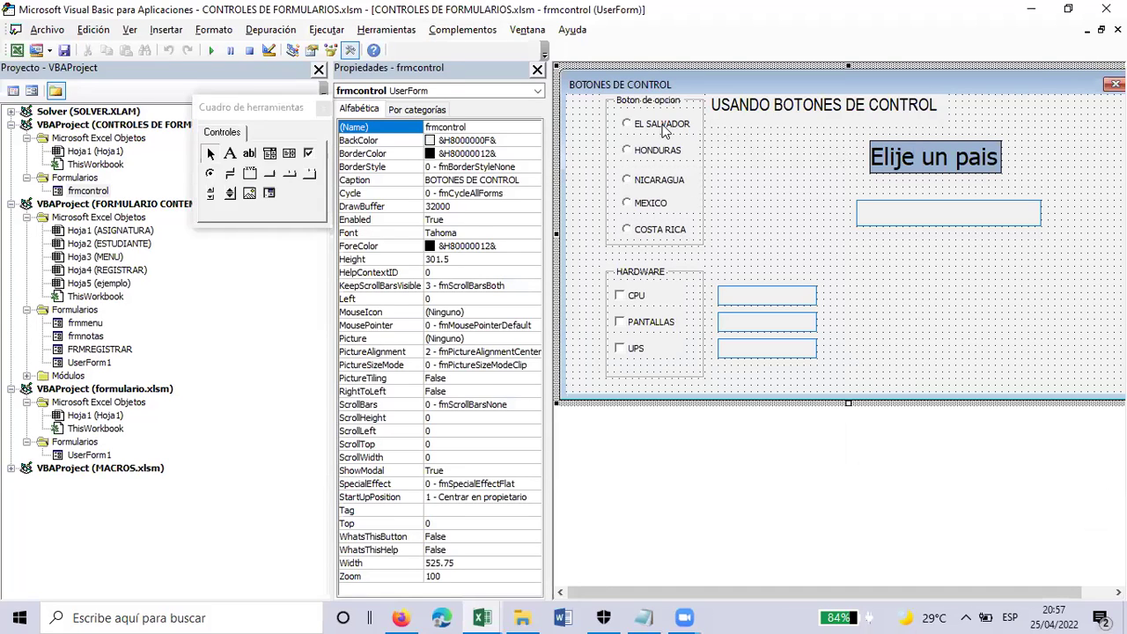
Change Chcpu_Click's Else caption from "no" to "No fue selecionado" and run the form.
{"action": "double_click", "coordinate": [664, 130]}
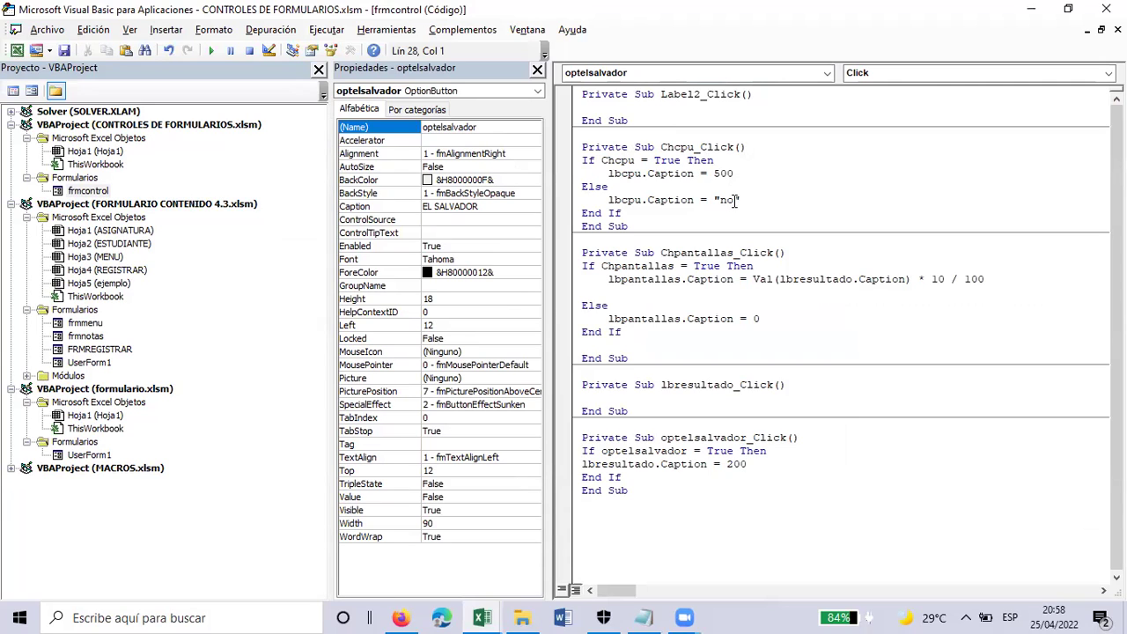
{"action": "left_click", "coordinate": [738, 201]}
{"action": "key", "text": "BackSpace"}
{"action": "key", "text": "BackSpace"}
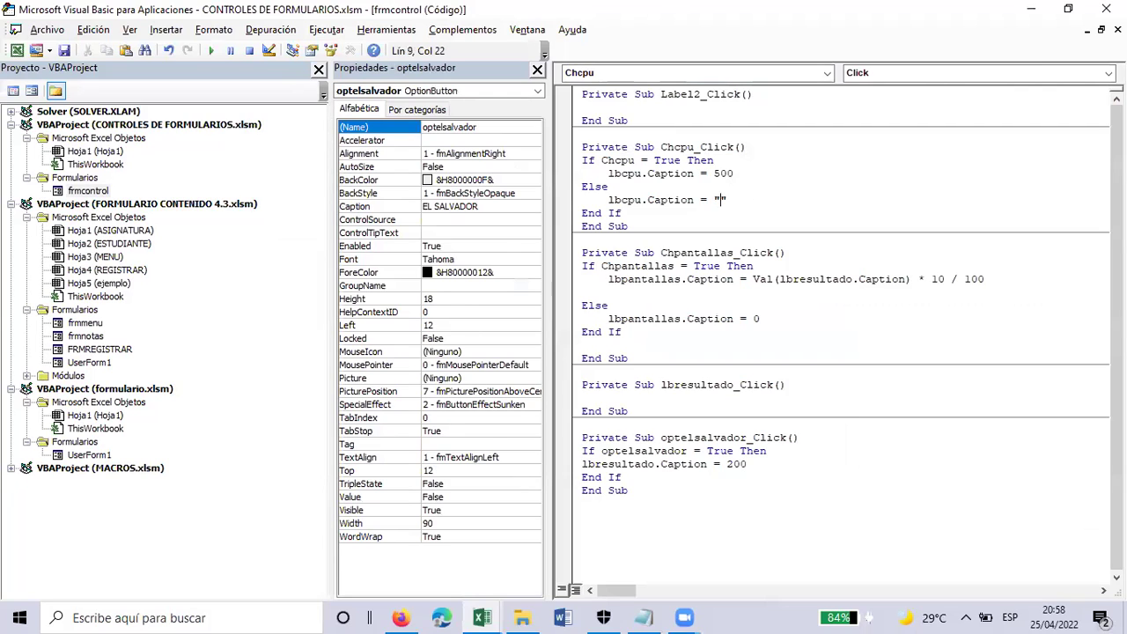
{"action": "type", "text": "n"}
{"action": "type", "text": "Np fue"}
{"action": "key", "text": "BackSpace"}
{"action": "key", "text": "BackSpace"}
{"action": "key", "text": "BackSpace"}
{"action": "key", "text": "BackSpace"}
{"action": "key", "text": "BackSpace"}
{"action": "key", "text": "BackSpace"}
{"action": "key", "text": "BackSpace"}
{"action": "type", "text": "No fue selecionado"}
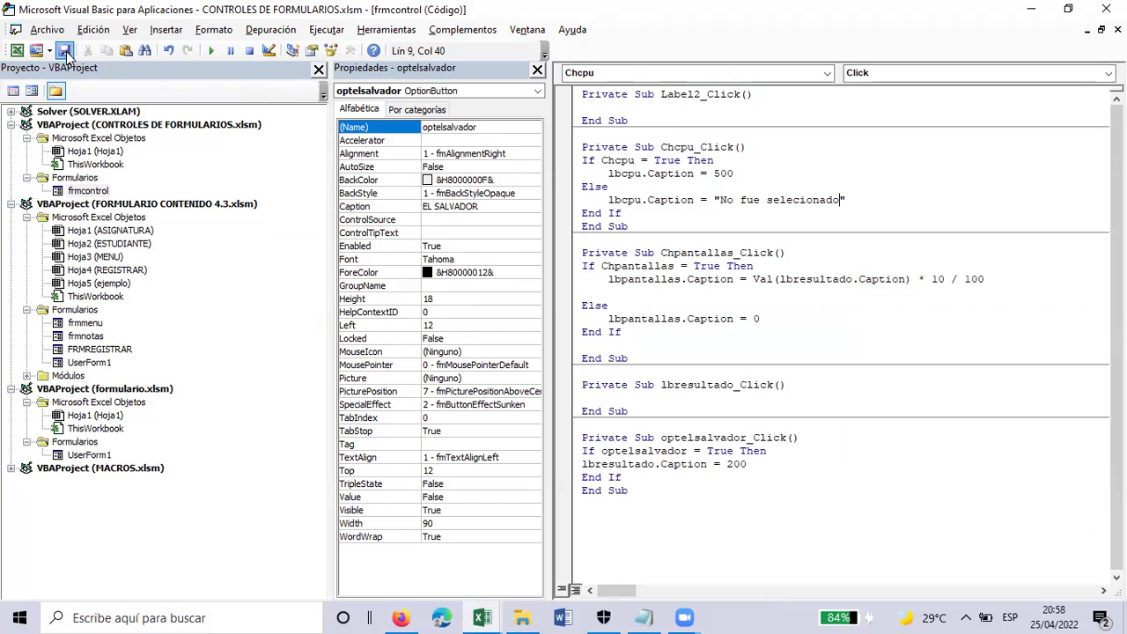
{"action": "left_click", "coordinate": [212, 52]}
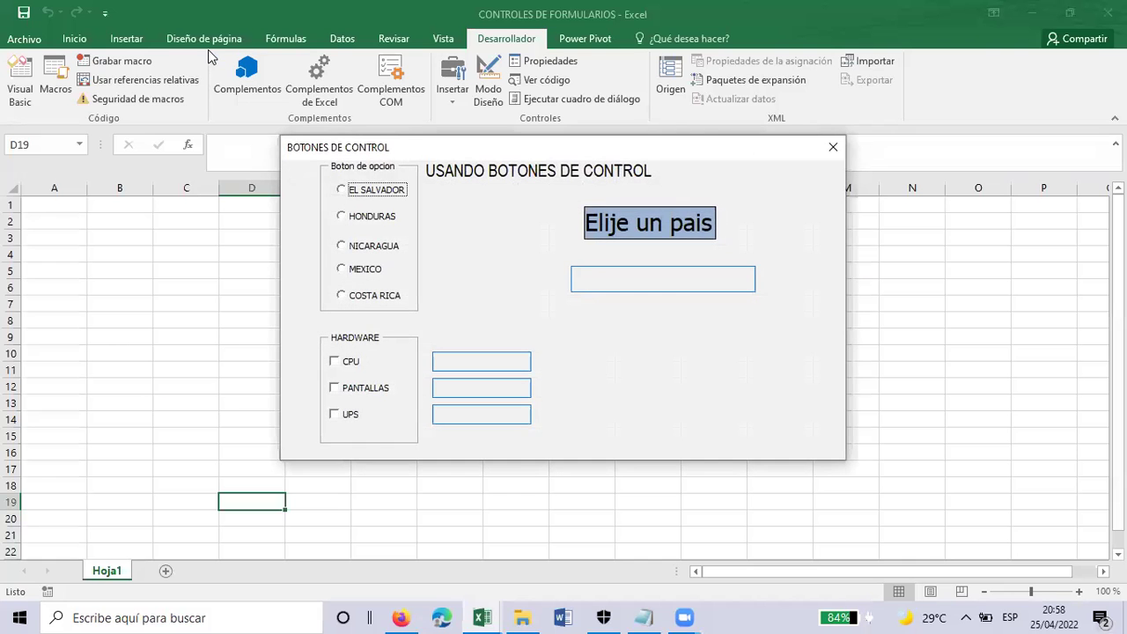
Tick and clear CPU to check the new unchecked message, then close the form.
{"action": "left_click", "coordinate": [335, 362]}
{"action": "left_click", "coordinate": [334, 362]}
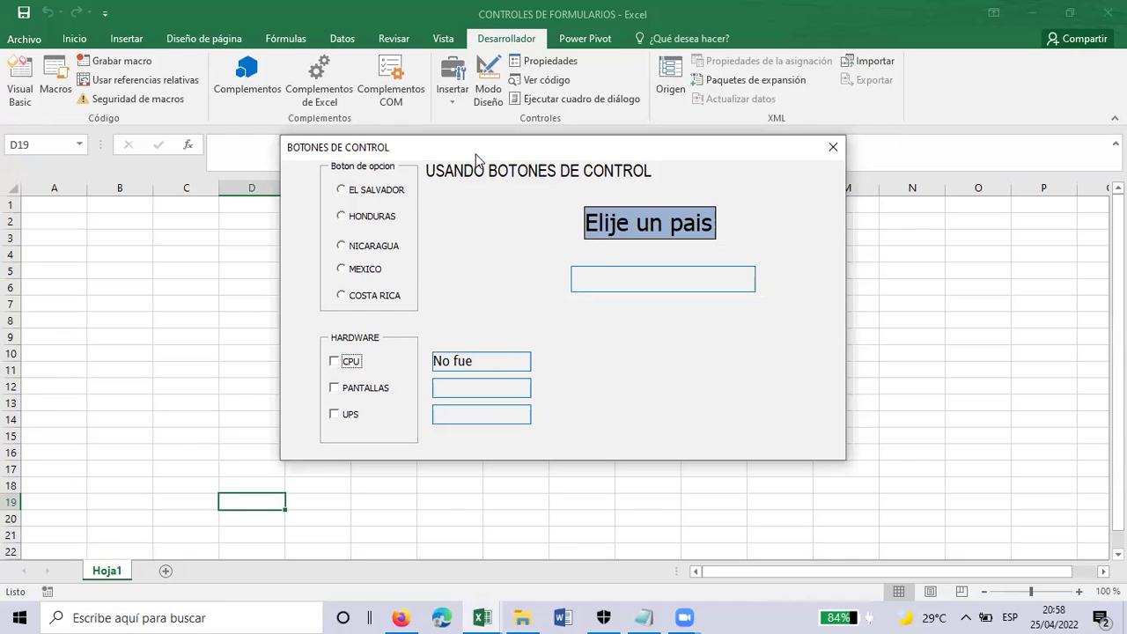
{"action": "left_click", "coordinate": [831, 148]}
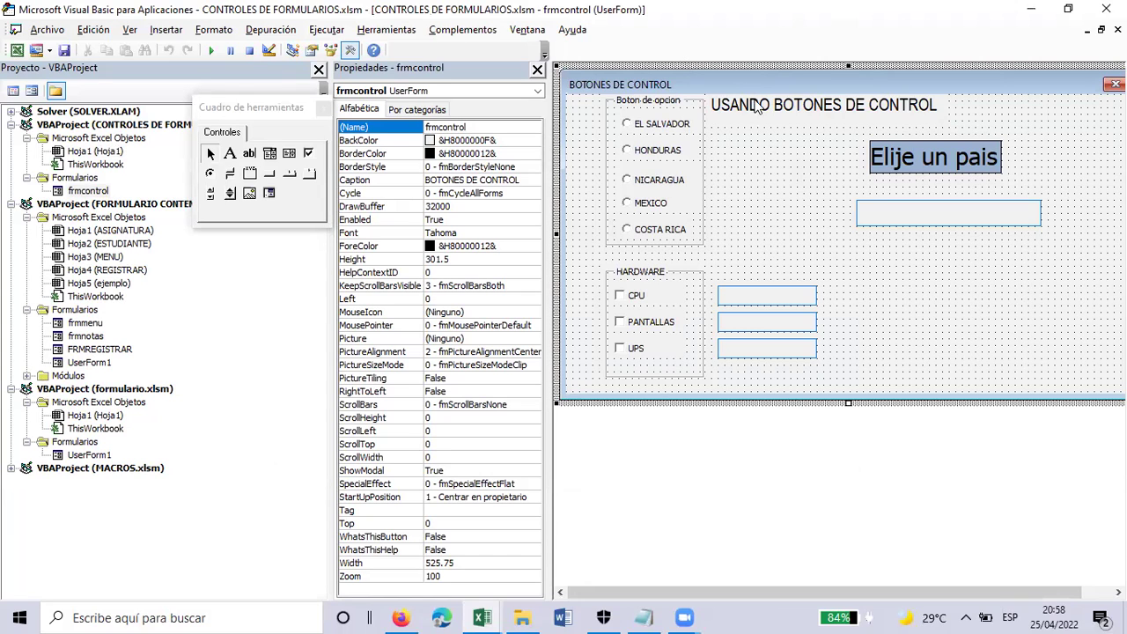
{"action": "double_click", "coordinate": [656, 134]}
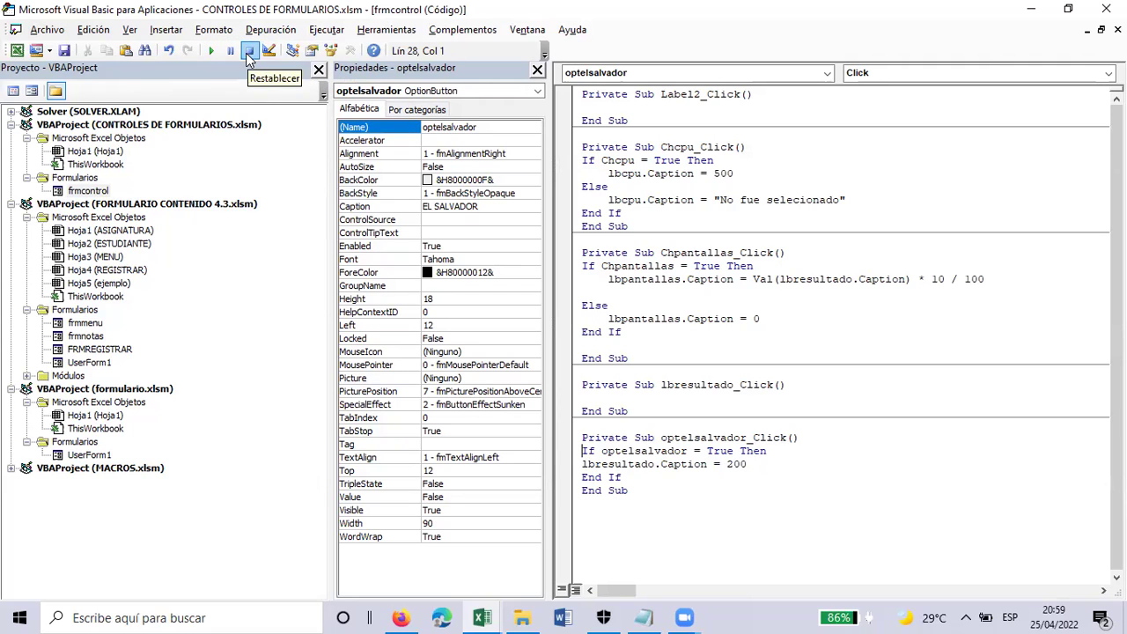
{"action": "double_click", "coordinate": [85, 336]}
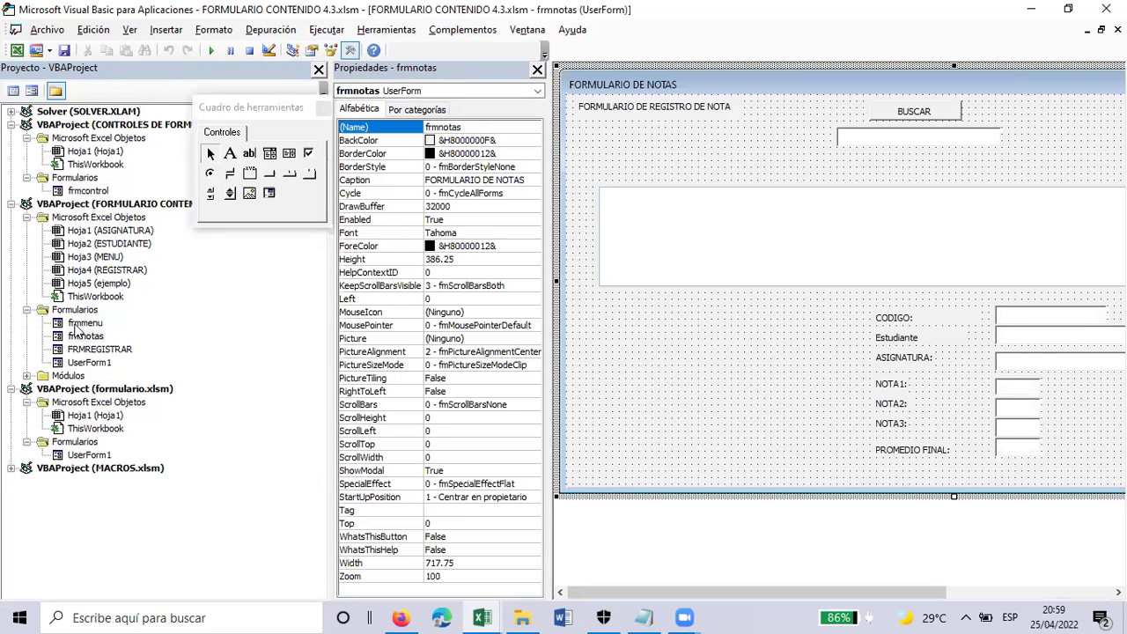
{"action": "double_click", "coordinate": [96, 456]}
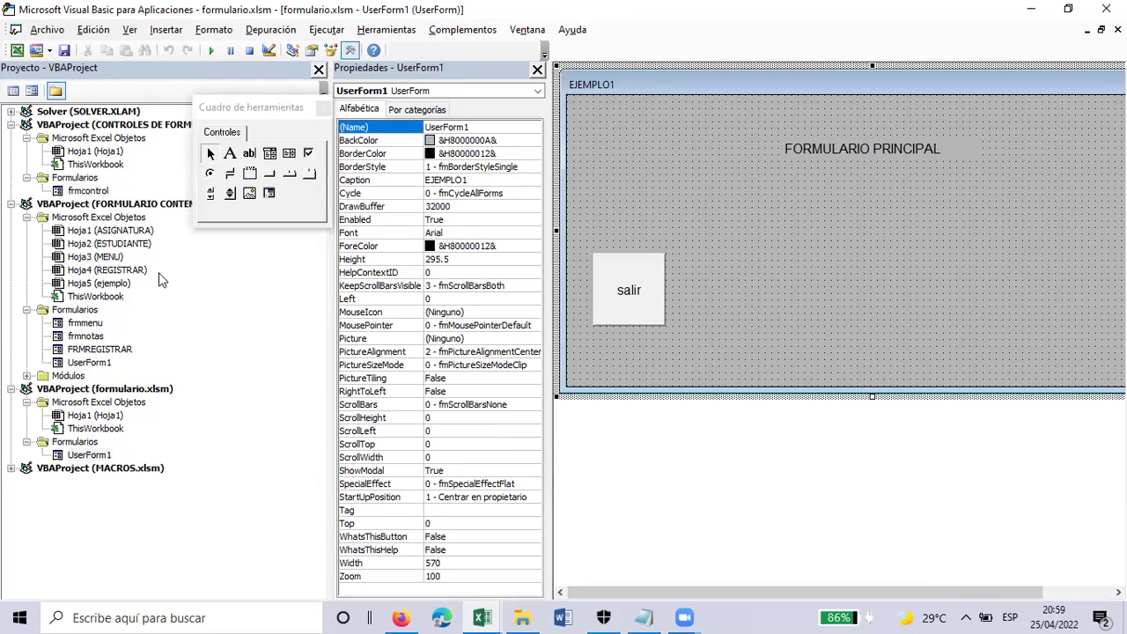
{"action": "double_click", "coordinate": [96, 365]}
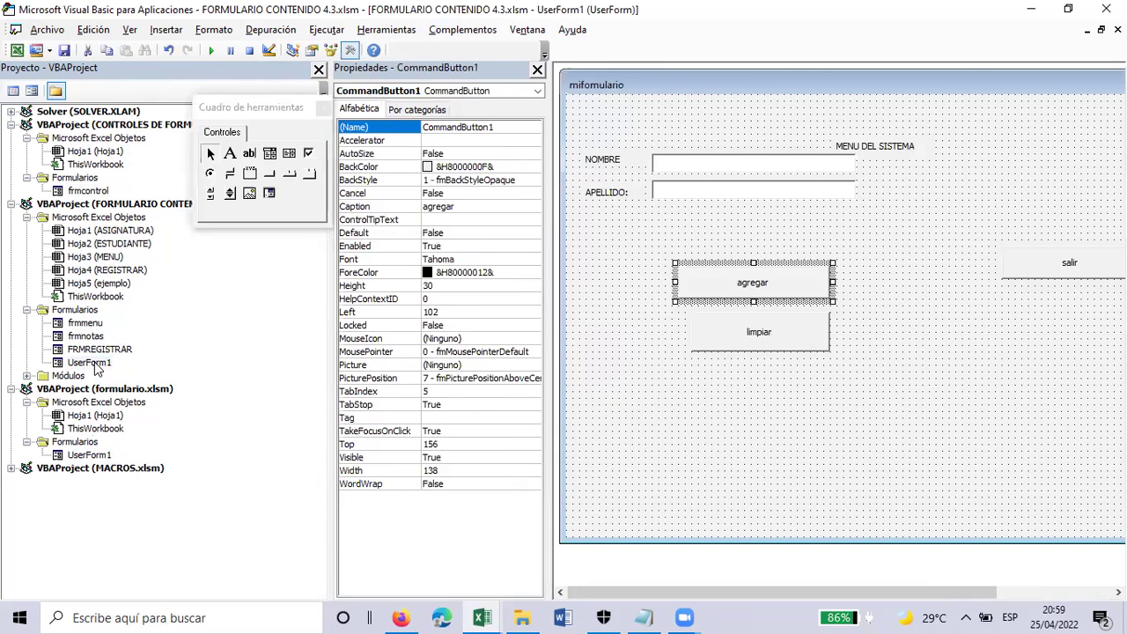
{"action": "double_click", "coordinate": [74, 456]}
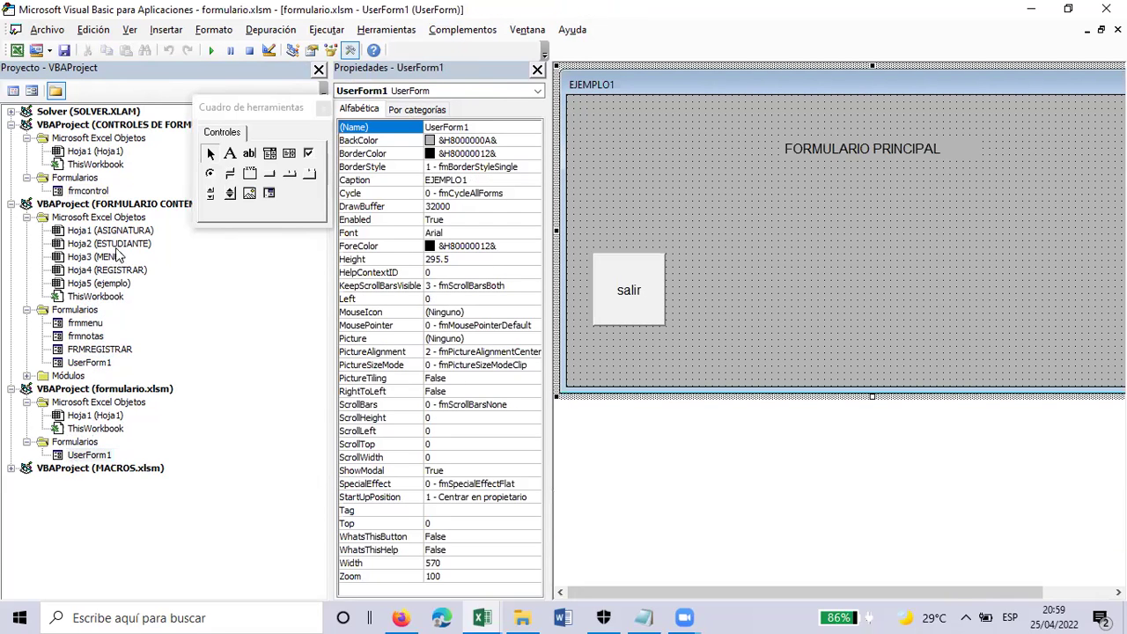
{"action": "double_click", "coordinate": [86, 323]}
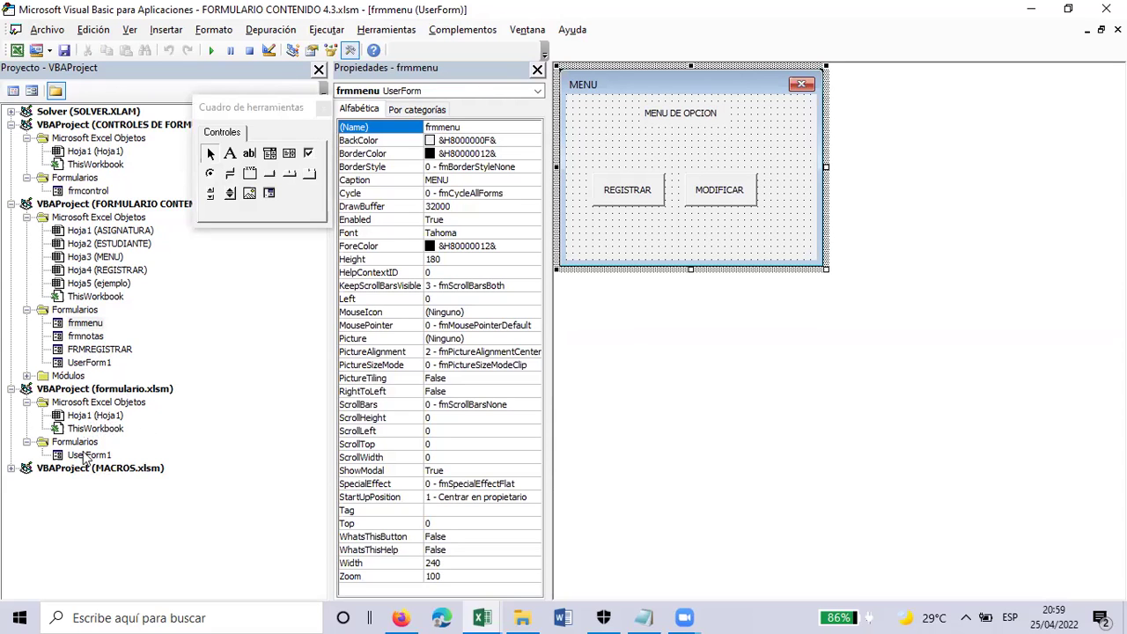
{"action": "double_click", "coordinate": [84, 190]}
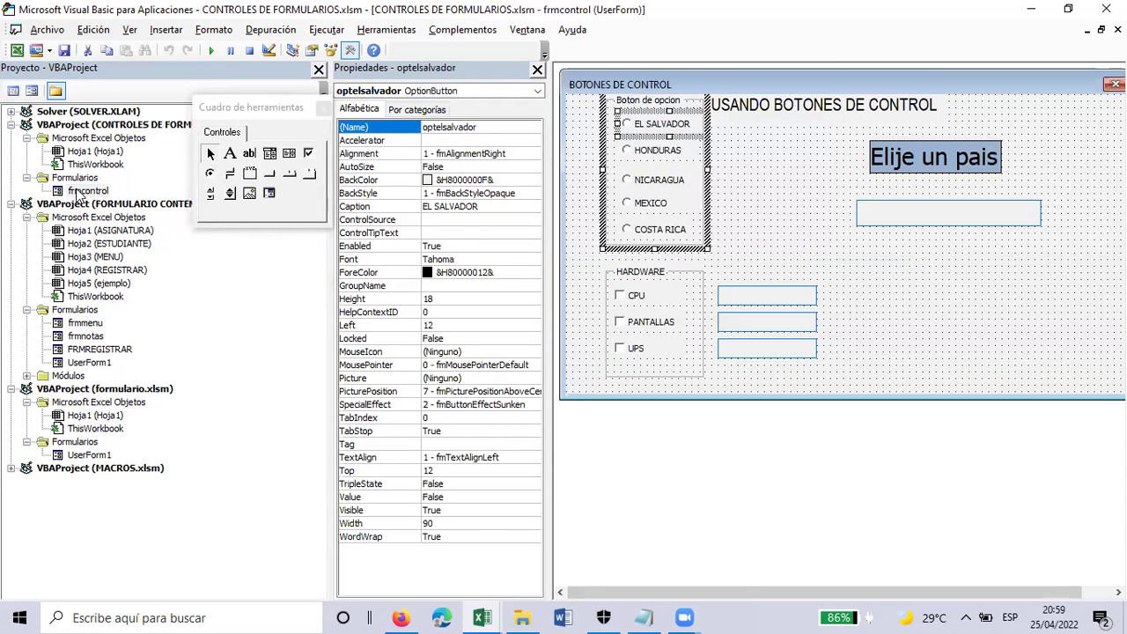
{"action": "left_click", "coordinate": [804, 148]}
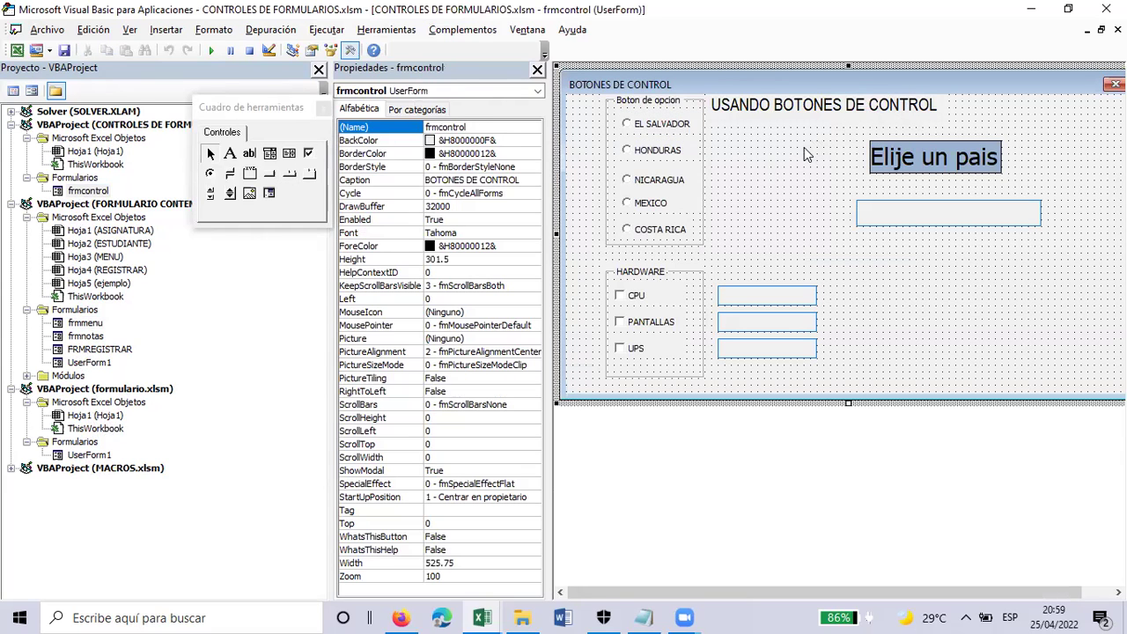
Create opthonduras_Click and paste the optelsalvador If block into it.
{"action": "double_click", "coordinate": [665, 153]}
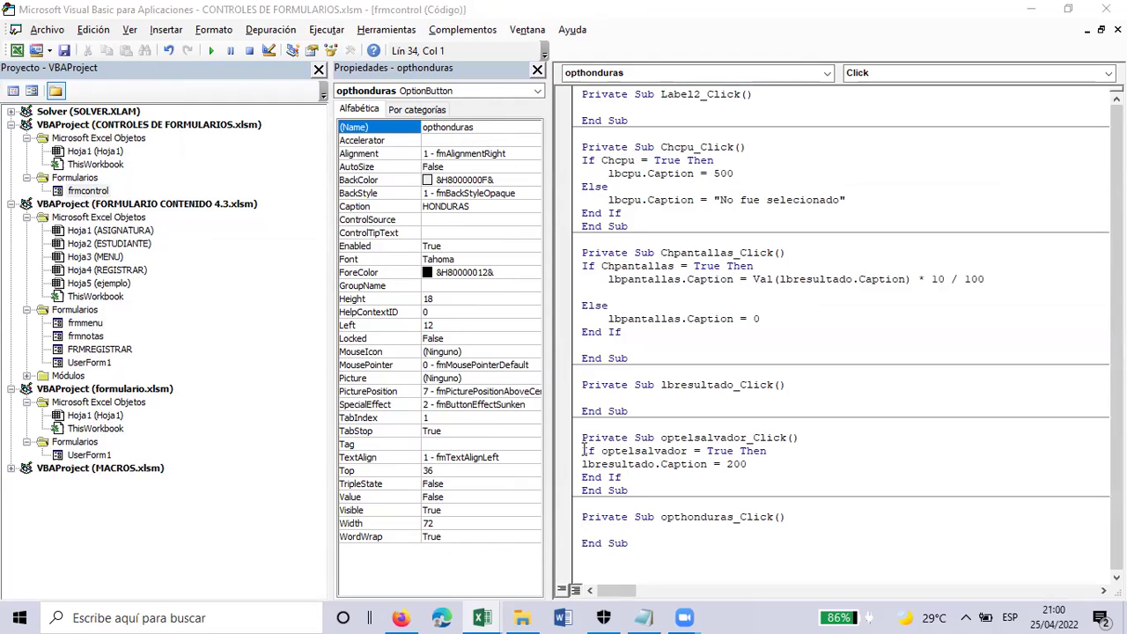
{"action": "left_click_drag", "start_coordinate": [584, 450], "coordinate": [649, 474]}
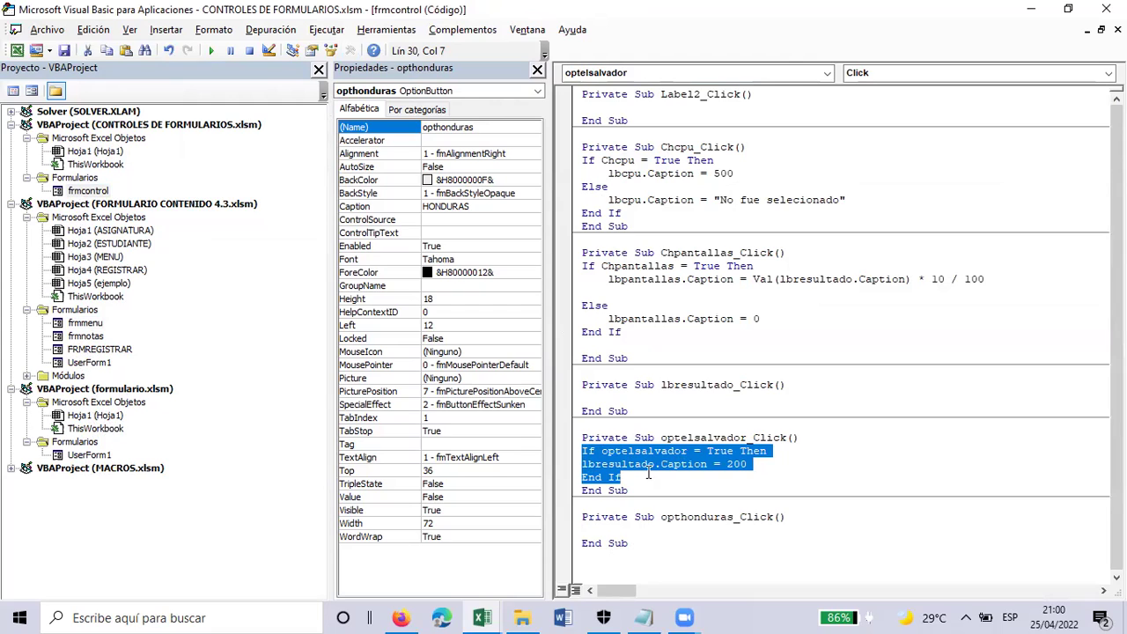
{"action": "left_click", "coordinate": [590, 531]}
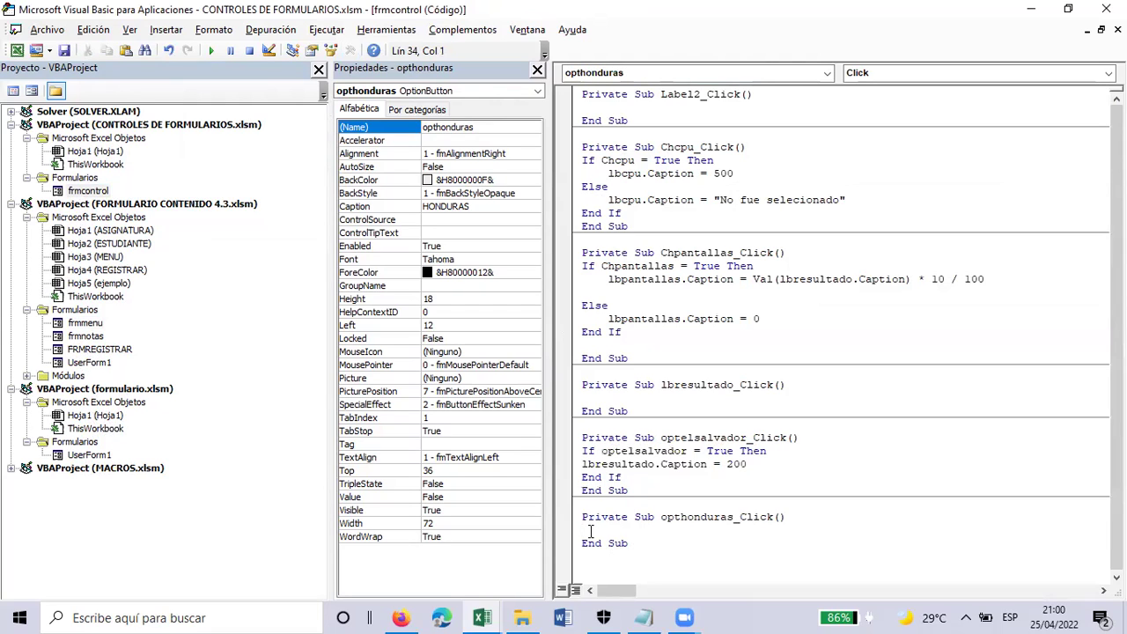
{"action": "type", "text": "If optelsalvador = True Then lbresultado.Caption = 200 End If"}
{"action": "left_click", "coordinate": [881, 541]}
Rename the pasted control to opthonduras and change the caption value from 200 to 50.
{"action": "left_click", "coordinate": [689, 531]}
{"action": "key", "text": "BackSpace"}
{"action": "key", "text": "BackSpace"}
{"action": "key", "text": "BackSpace"}
{"action": "key", "text": "BackSpace"}
{"action": "key", "text": "BackSpace"}
{"action": "key", "text": "BackSpace"}
{"action": "key", "text": "BackSpace"}
{"action": "key", "text": "BackSpace"}
{"action": "type", "text": "honduras"}
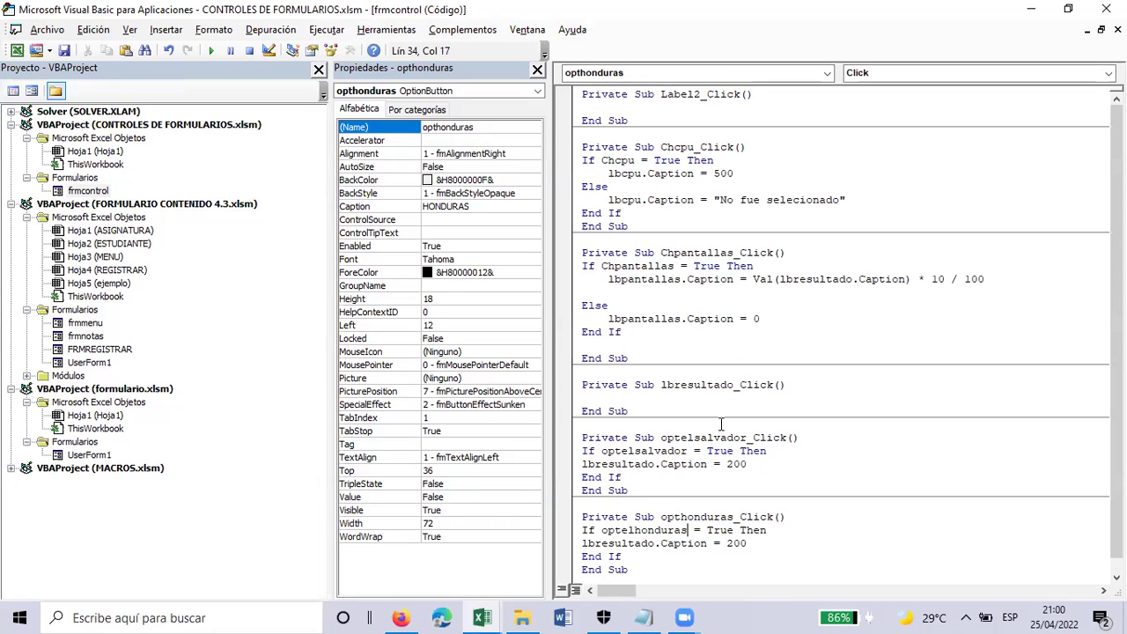
{"action": "left_click", "coordinate": [634, 531]}
{"action": "key", "text": "BackSpace"}
{"action": "key", "text": "BackSpace"}
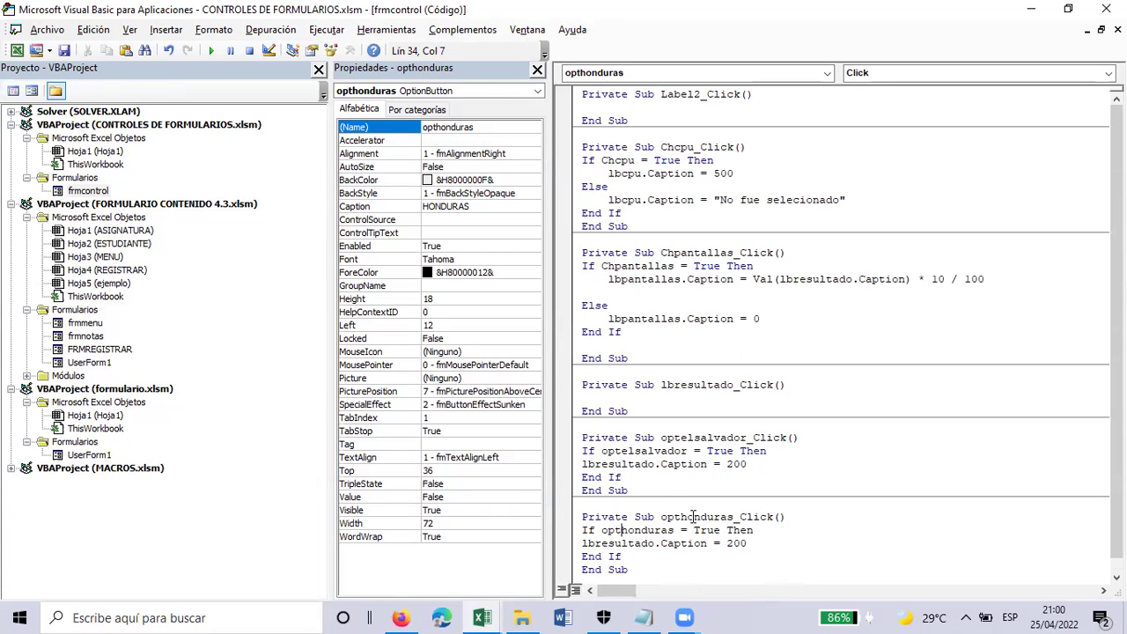
{"action": "left_click", "coordinate": [731, 543]}
{"action": "key", "text": "BackSpace"}
{"action": "type", "text": "5"}
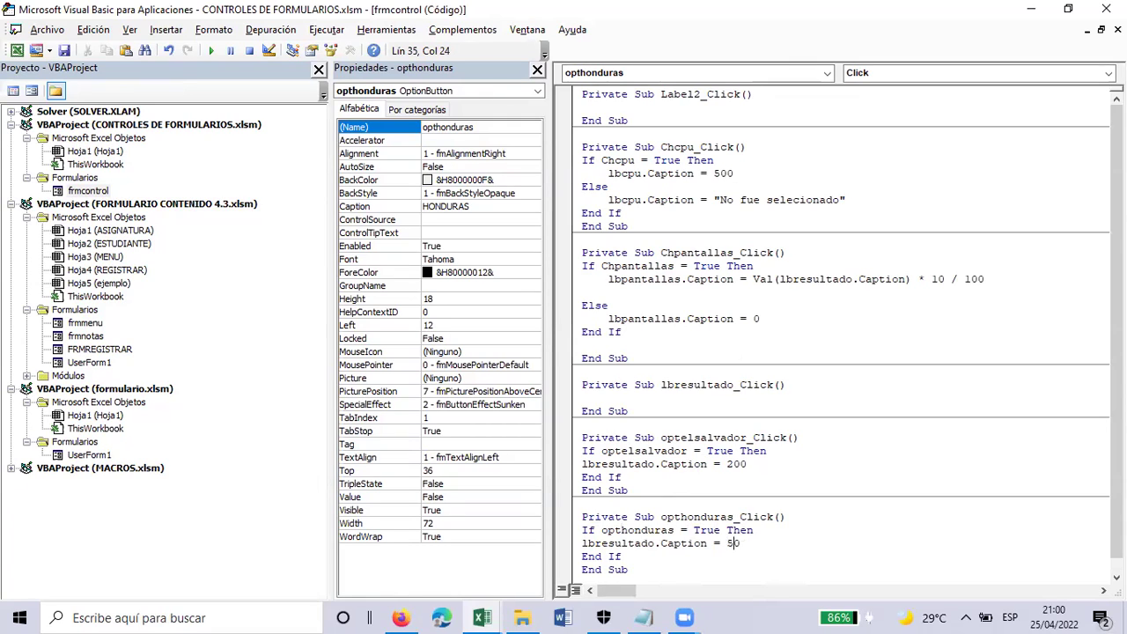
{"action": "left_click", "coordinate": [775, 477]}
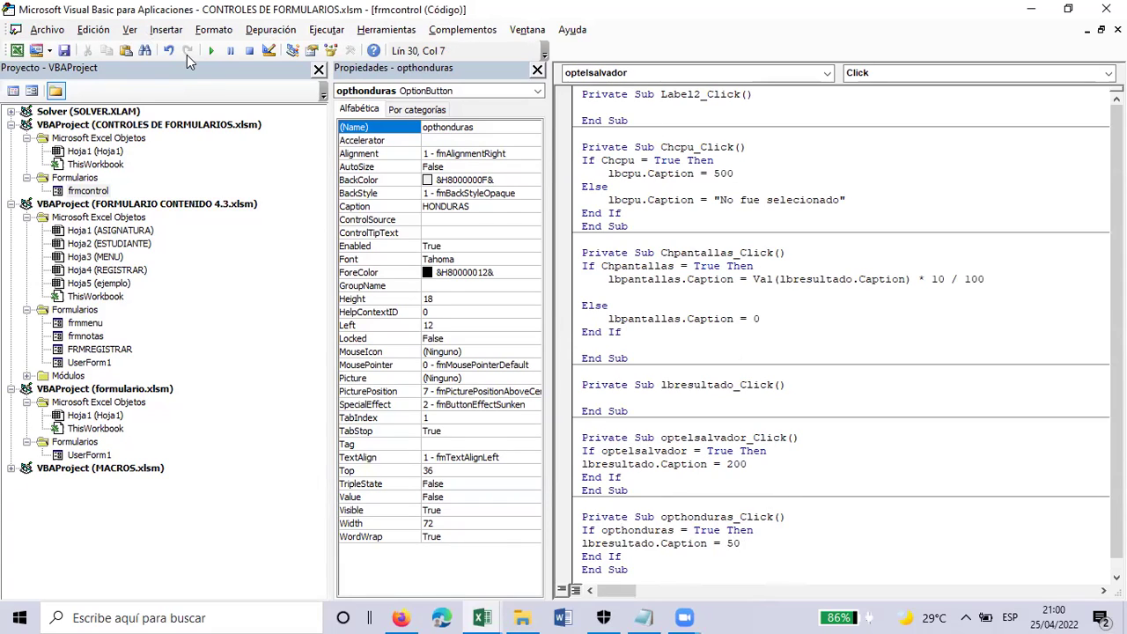
Run the form, choose HONDURAS to see 50, close it and select lbresultado.
{"action": "left_click", "coordinate": [212, 50]}
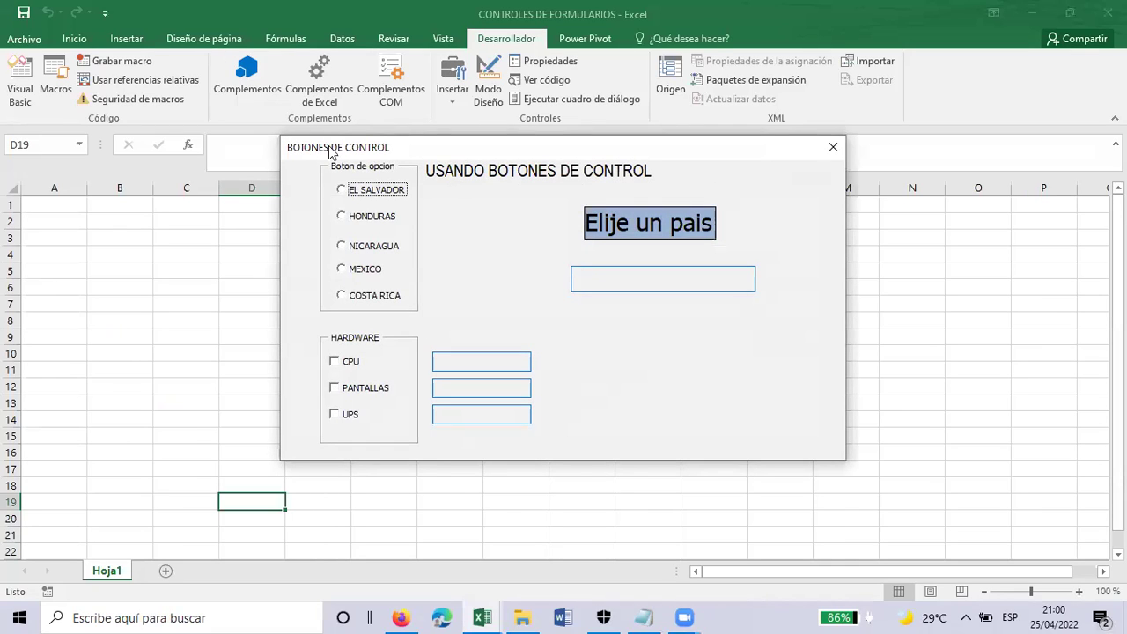
{"action": "left_click", "coordinate": [342, 216]}
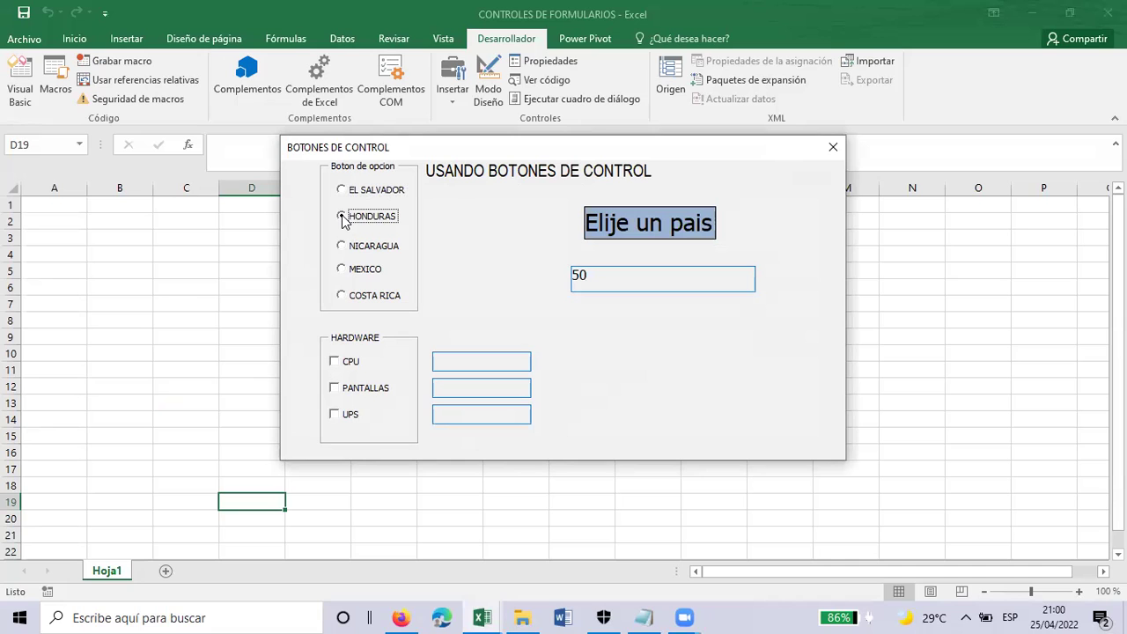
{"action": "left_click", "coordinate": [834, 147]}
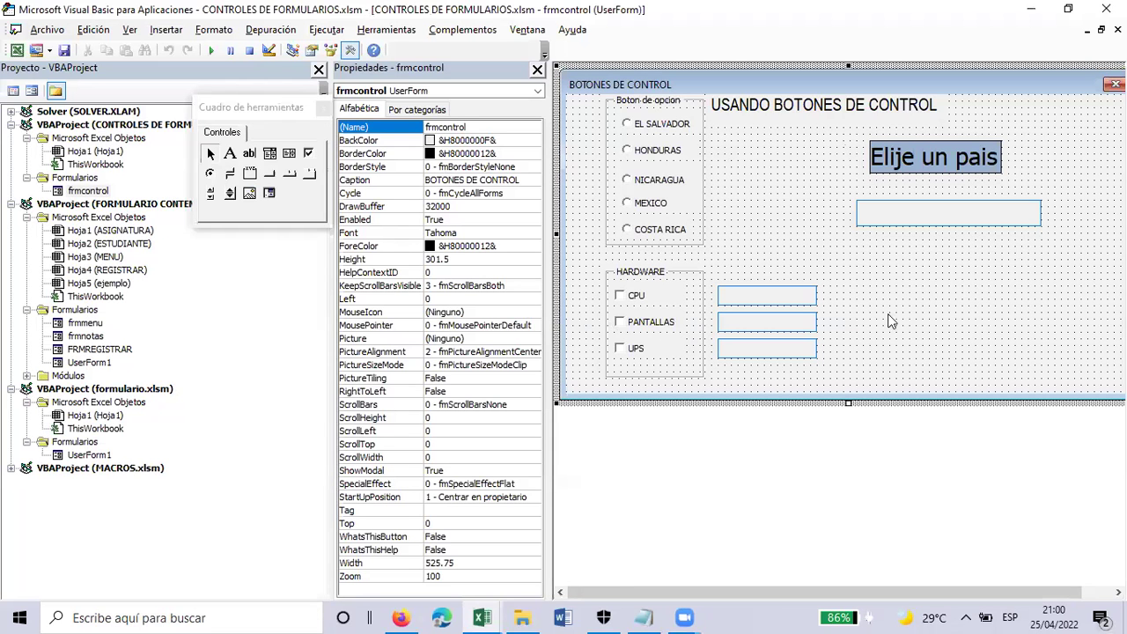
{"action": "left_click", "coordinate": [936, 220]}
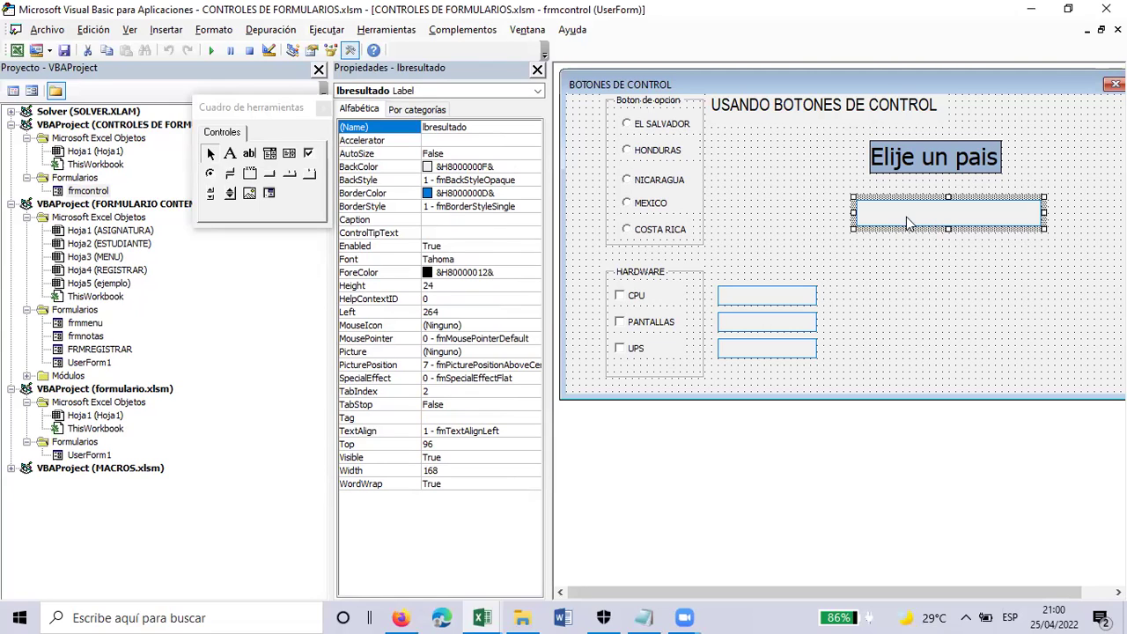
Replace 50 with "HOND" in opthonduras_Click.
{"action": "double_click", "coordinate": [660, 152]}
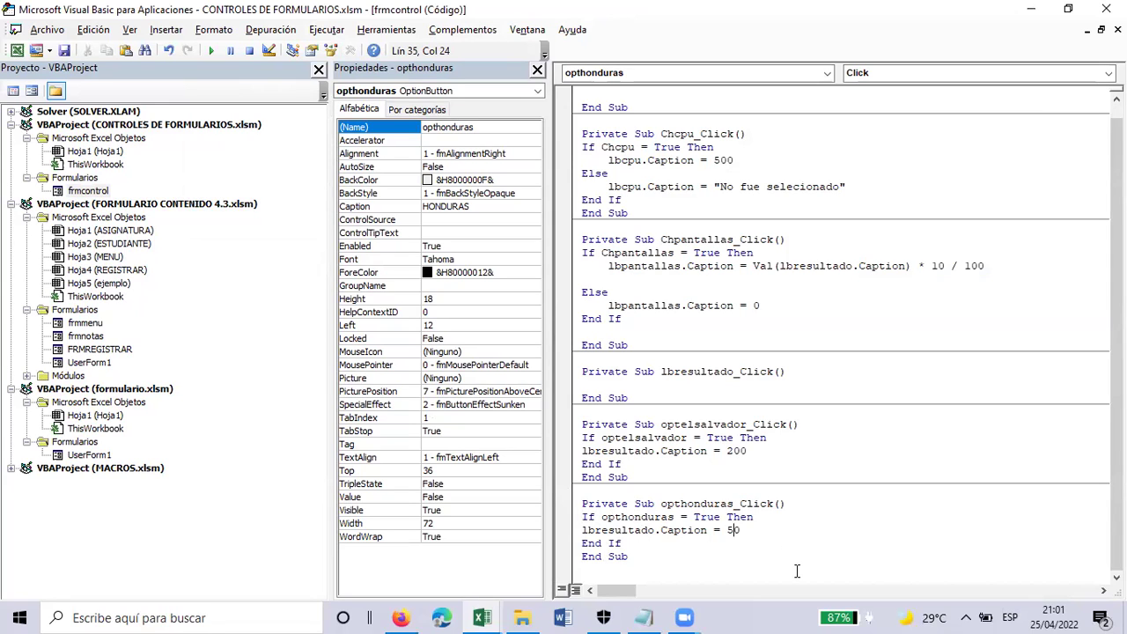
{"action": "key", "text": "BackSpace"}
{"action": "key", "text": "BackSpace"}
{"action": "type", "text": "HOND"}
{"action": "type", "text": "\""}
{"action": "left_click", "coordinate": [727, 530]}
{"action": "type", "text": "\""}
Verify HONDURAS shows HOND in a test run, then create the UPS checkbox Click handler.
{"action": "left_click", "coordinate": [210, 50]}
{"action": "left_click", "coordinate": [343, 217]}
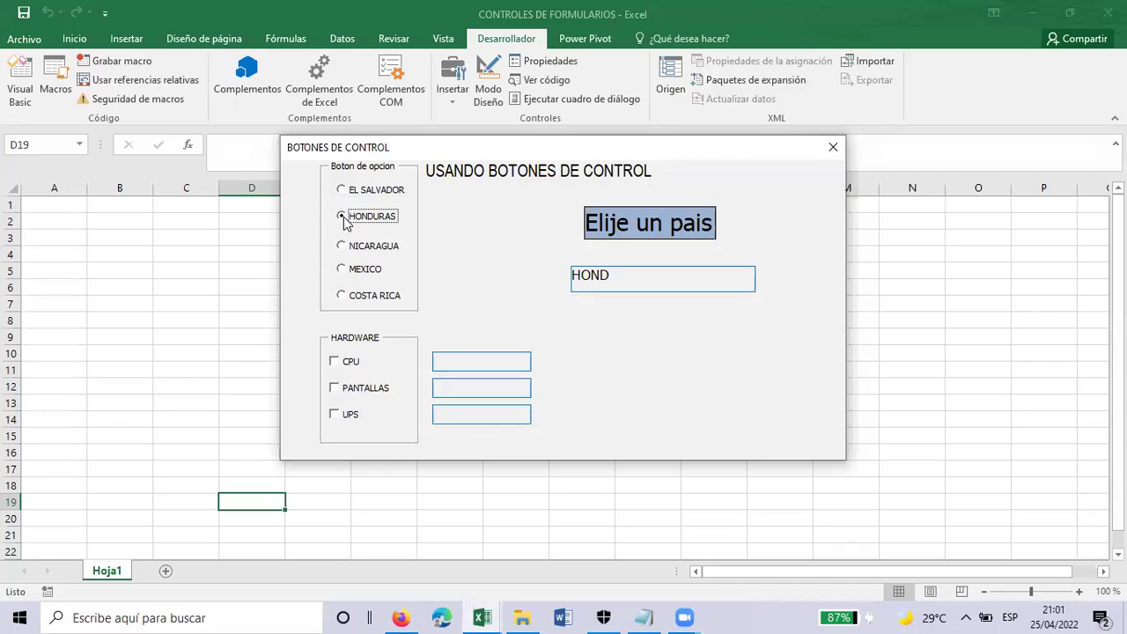
{"action": "left_click", "coordinate": [211, 355]}
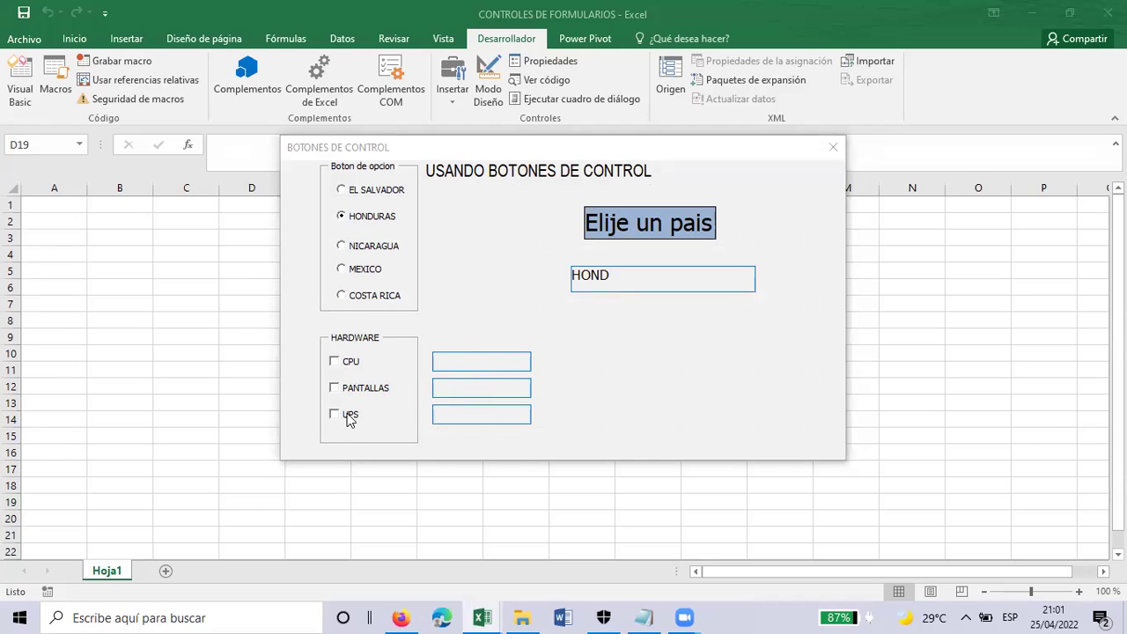
{"action": "left_click", "coordinate": [837, 147]}
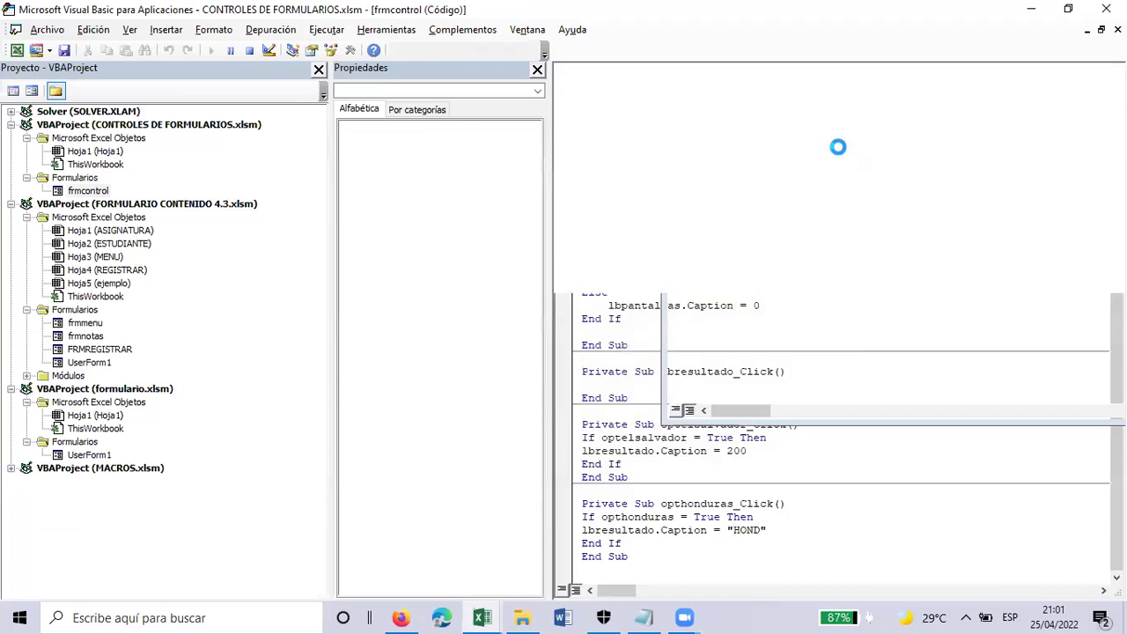
{"action": "left_click", "coordinate": [635, 350]}
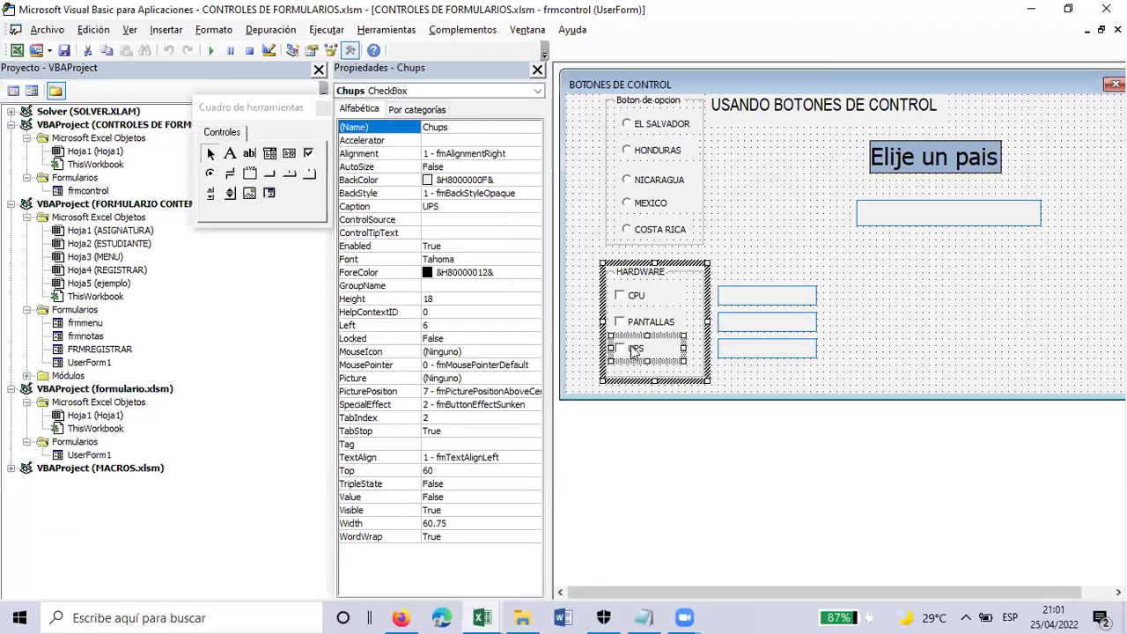
{"action": "double_click", "coordinate": [634, 350]}
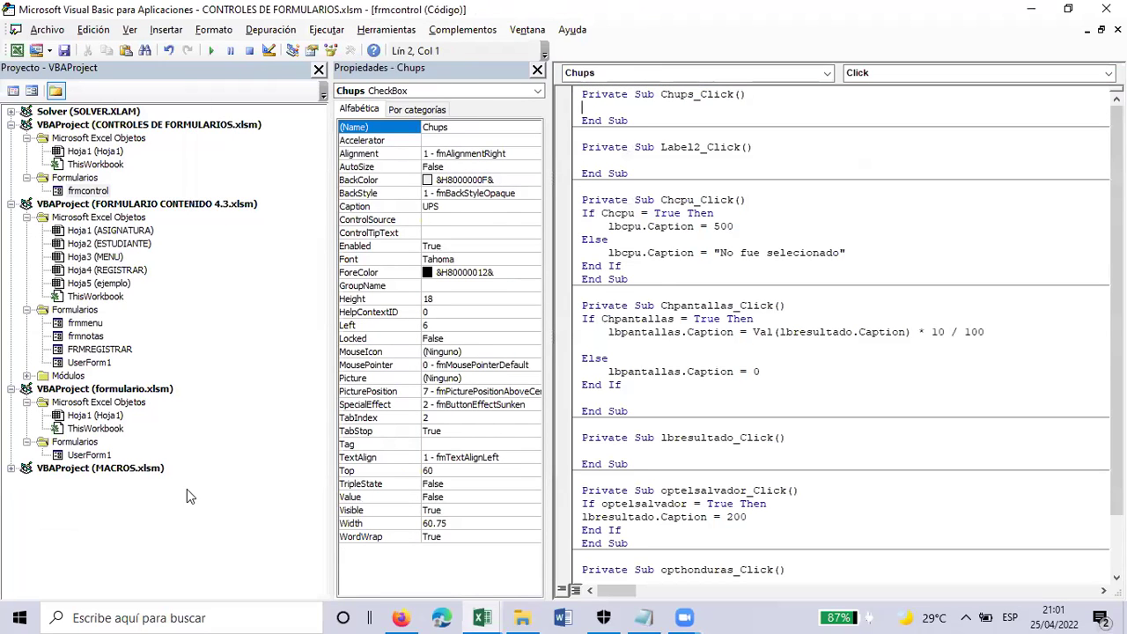
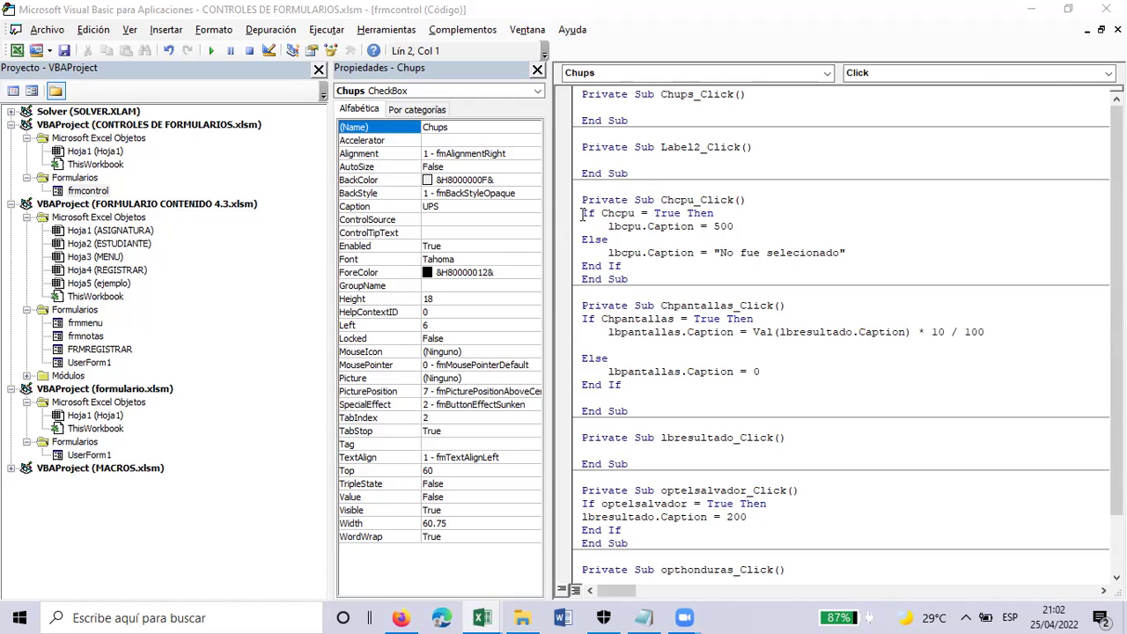
Paste Chcpu_Click's If block, which sets lbcpu to 500 or "No fue selecionado", into Chups_Click.
{"action": "left_click_drag", "start_coordinate": [582, 215], "coordinate": [637, 267]}
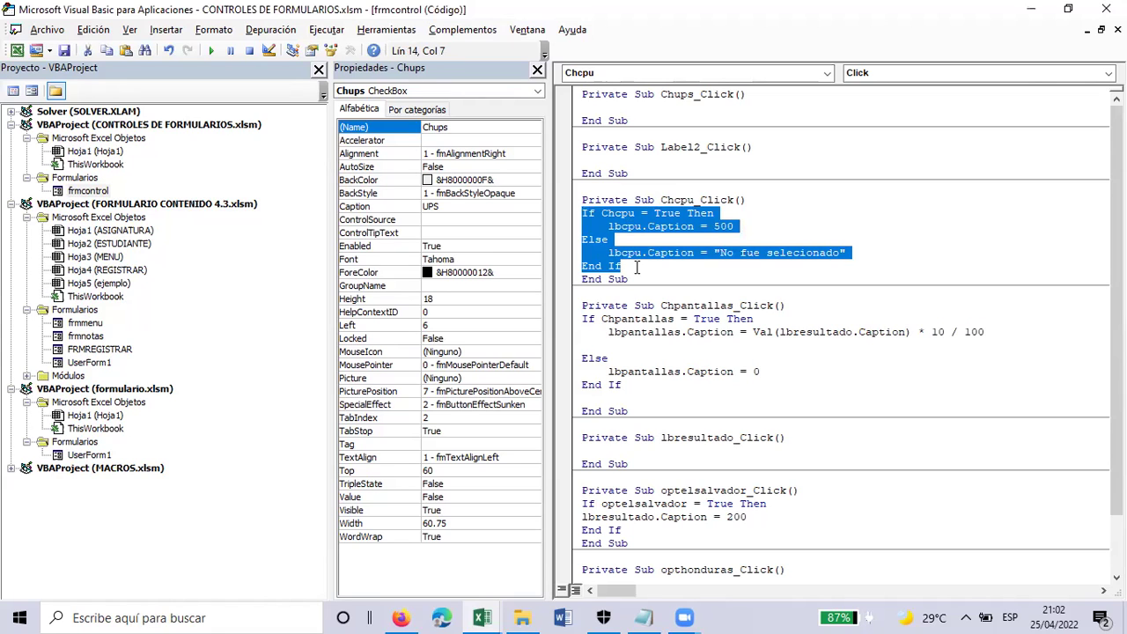
{"action": "left_click", "coordinate": [594, 107]}
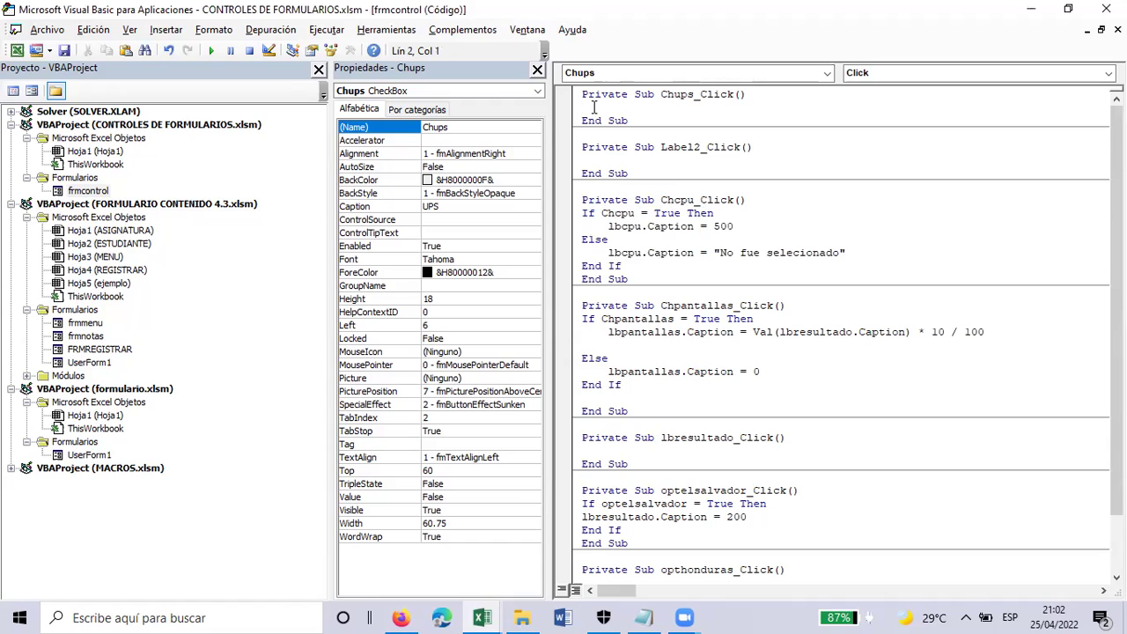
{"action": "type", "text": "If Chcpu = True Then     lbcpu.Caption = 500 Else     lbcpu.Caption = \"No fue selecionado\" End If"}
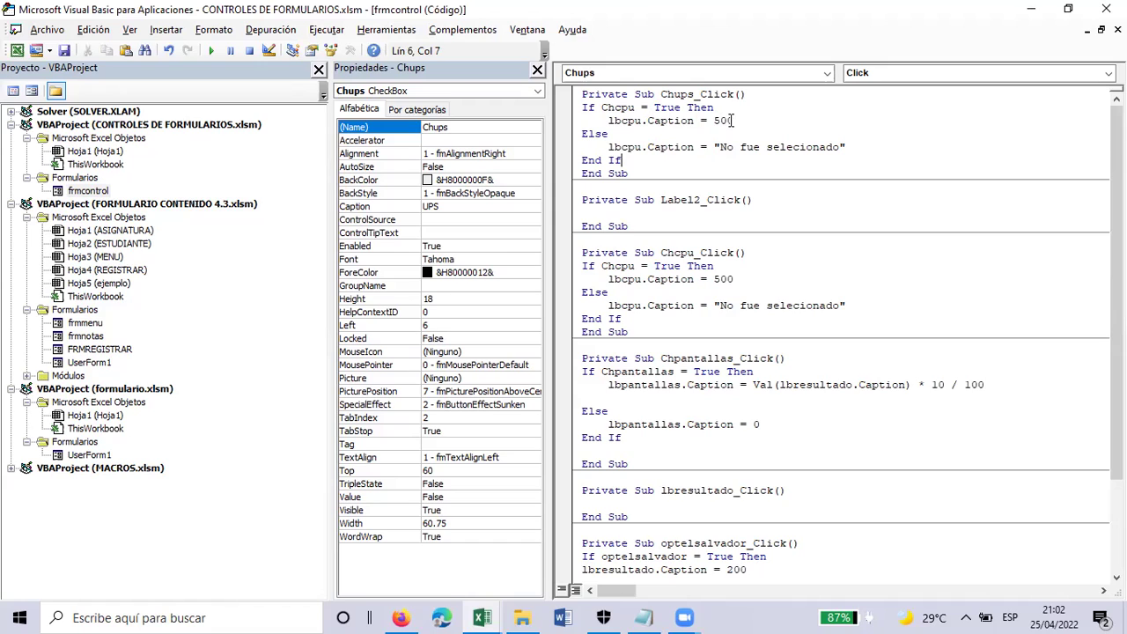
Remove the 500 value from the copied assignment, clearing the compile error and undoing an extra deletion.
{"action": "left_click", "coordinate": [733, 120]}
{"action": "key", "text": "BackSpace"}
{"action": "key", "text": "BackSpace"}
{"action": "key", "text": "BackSpace"}
{"action": "left_click", "coordinate": [810, 241]}
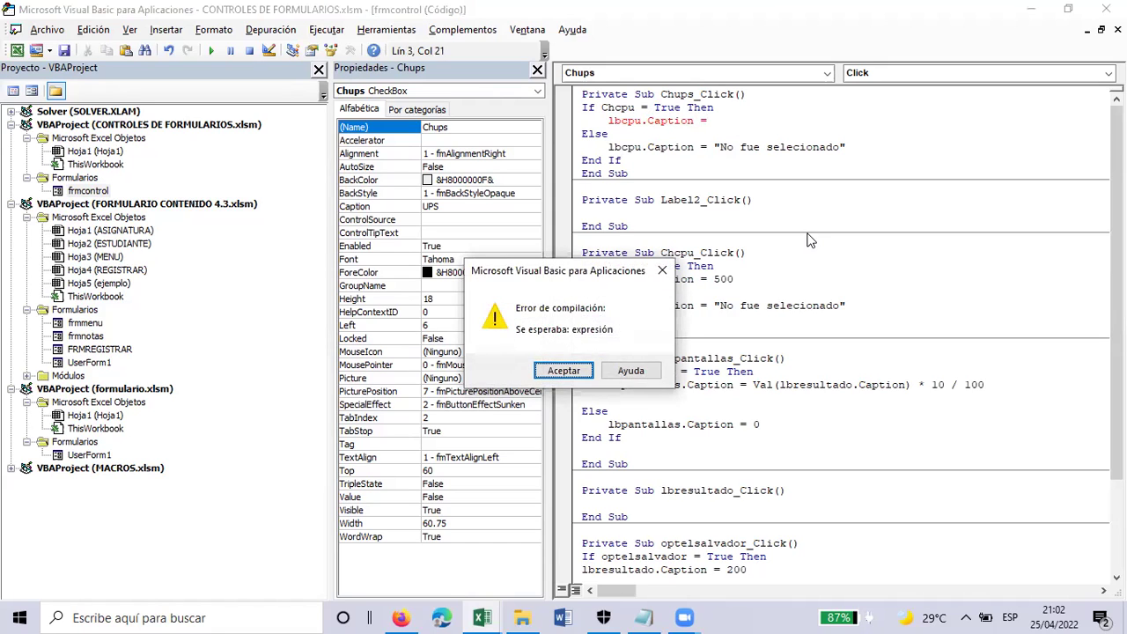
{"action": "left_click", "coordinate": [566, 381]}
{"action": "key", "text": "BackSpace"}
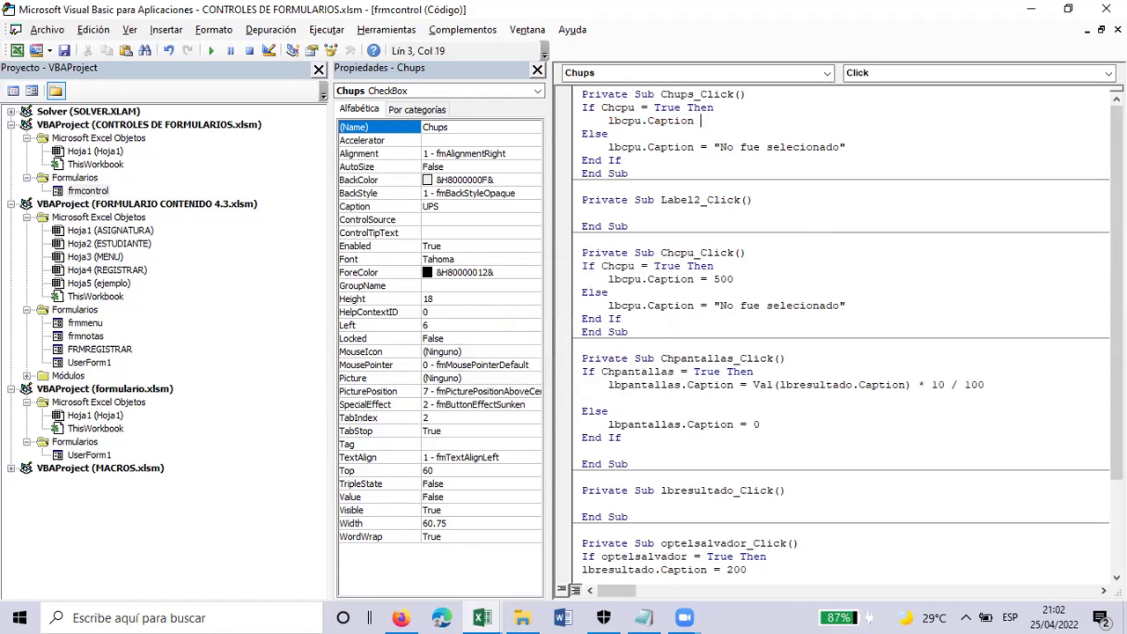
{"action": "left_click", "coordinate": [608, 134]}
{"action": "left_click", "coordinate": [169, 51]}
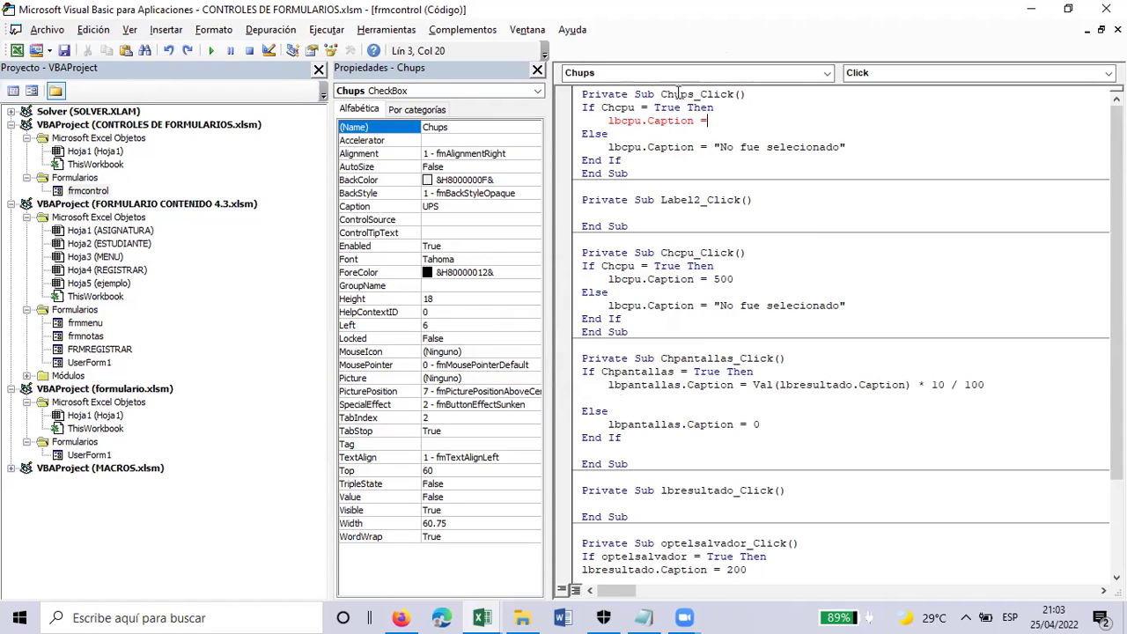
Change the copied condition to test Chups instead of Chcpu.
{"action": "left_click", "coordinate": [615, 107]}
{"action": "type", "text": "U"}
{"action": "key", "text": "BackSpace"}
{"action": "type", "text": "ups"}
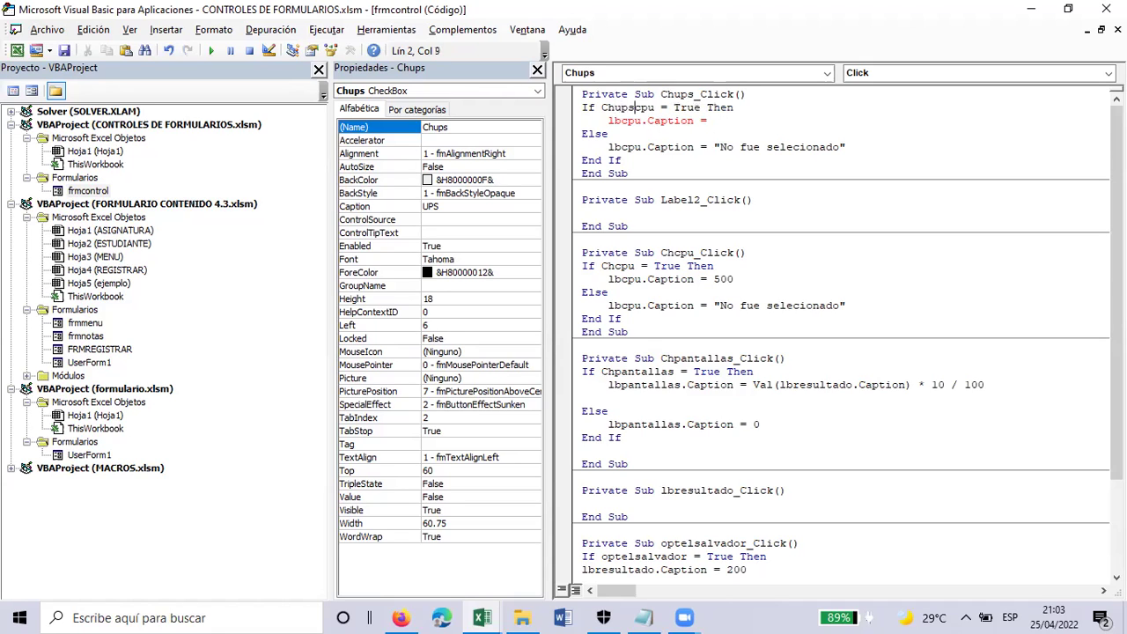
{"action": "key", "text": "Delete"}
{"action": "key", "text": "Delete"}
{"action": "key", "text": "Delete"}
Rename lbcpu to lbups on the assignment line, clear the compile error and return to the form.
{"action": "left_click", "coordinate": [622, 120]}
{"action": "type", "text": "u"}
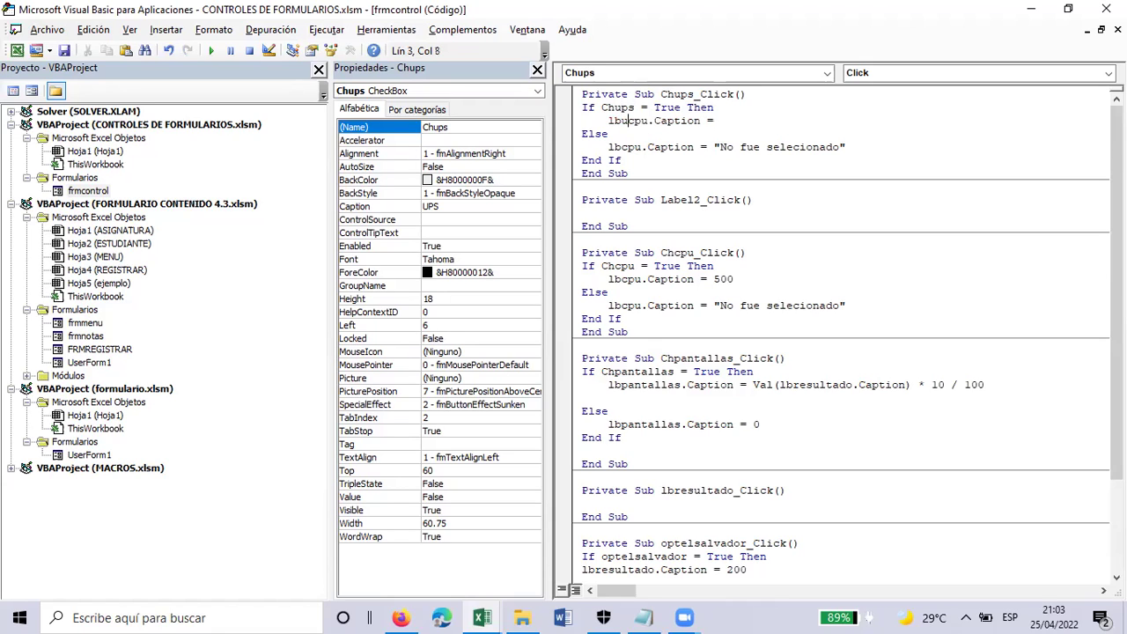
{"action": "type", "text": "ps"}
{"action": "key", "text": "Delete"}
{"action": "key", "text": "Delete"}
{"action": "key", "text": "Delete"}
{"action": "key", "text": "Return"}
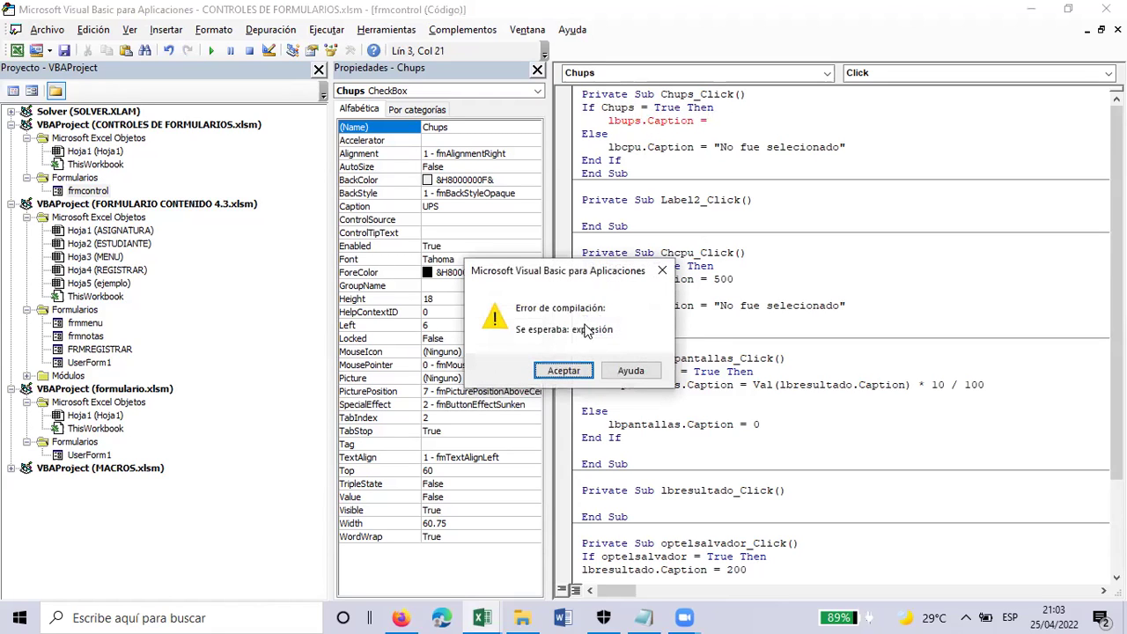
{"action": "left_click", "coordinate": [577, 371]}
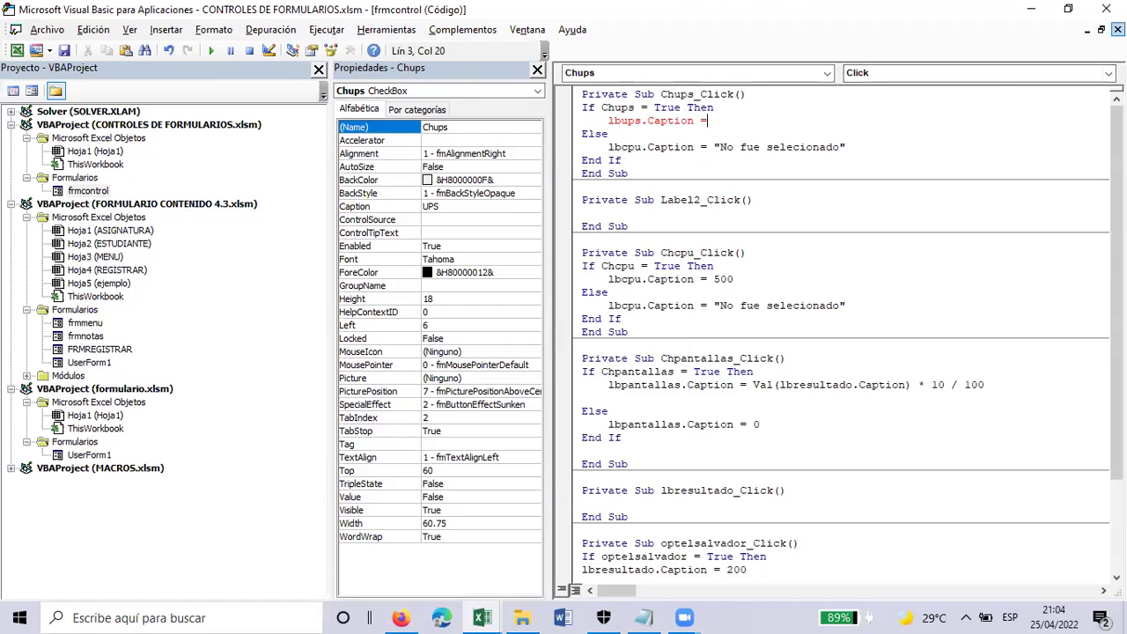
{"action": "left_click", "coordinate": [1117, 29]}
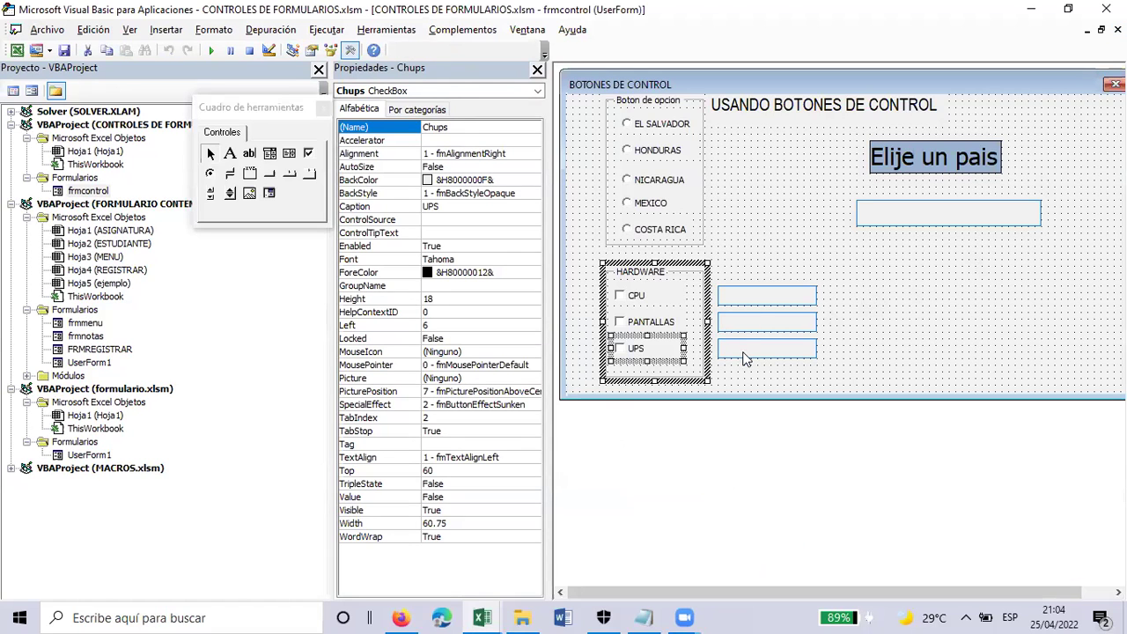
Check the names of the labels beside CPU, PANTALLAS and UPS, then reopen the UPS checkbox code.
{"action": "left_click", "coordinate": [745, 357]}
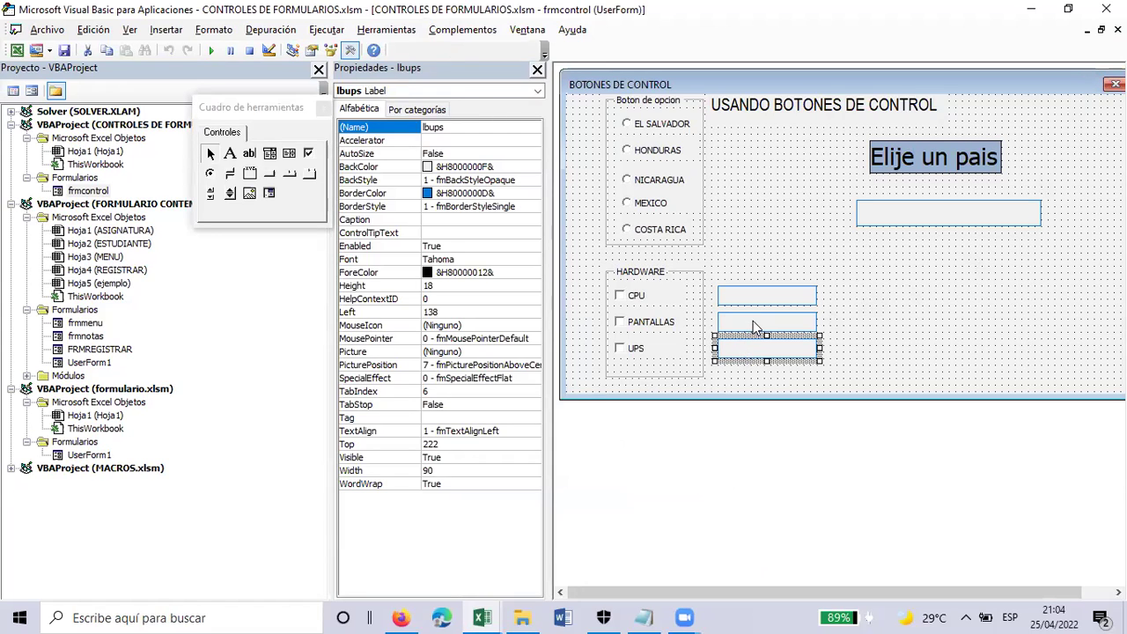
{"action": "left_click", "coordinate": [755, 328]}
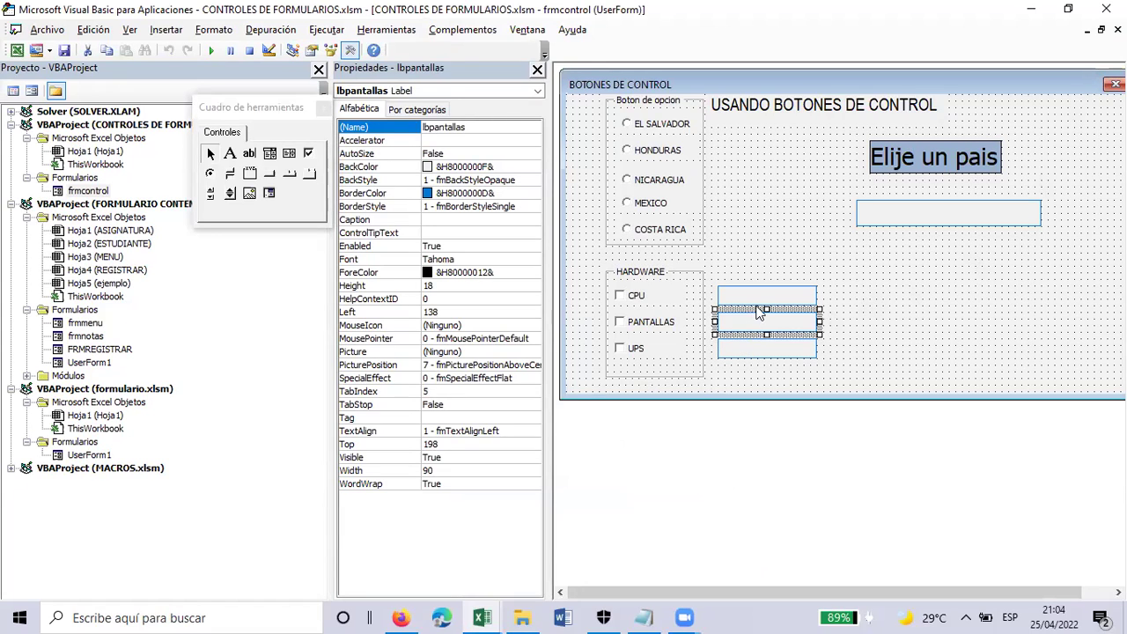
{"action": "left_click", "coordinate": [765, 297]}
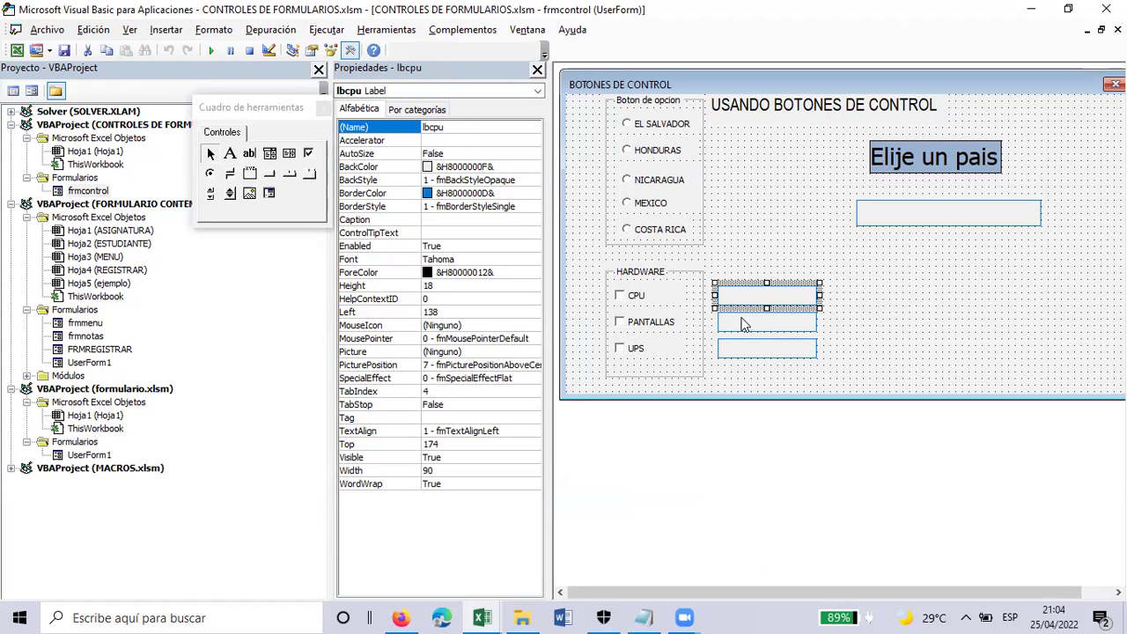
{"action": "left_click", "coordinate": [744, 324]}
{"action": "left_click", "coordinate": [738, 354]}
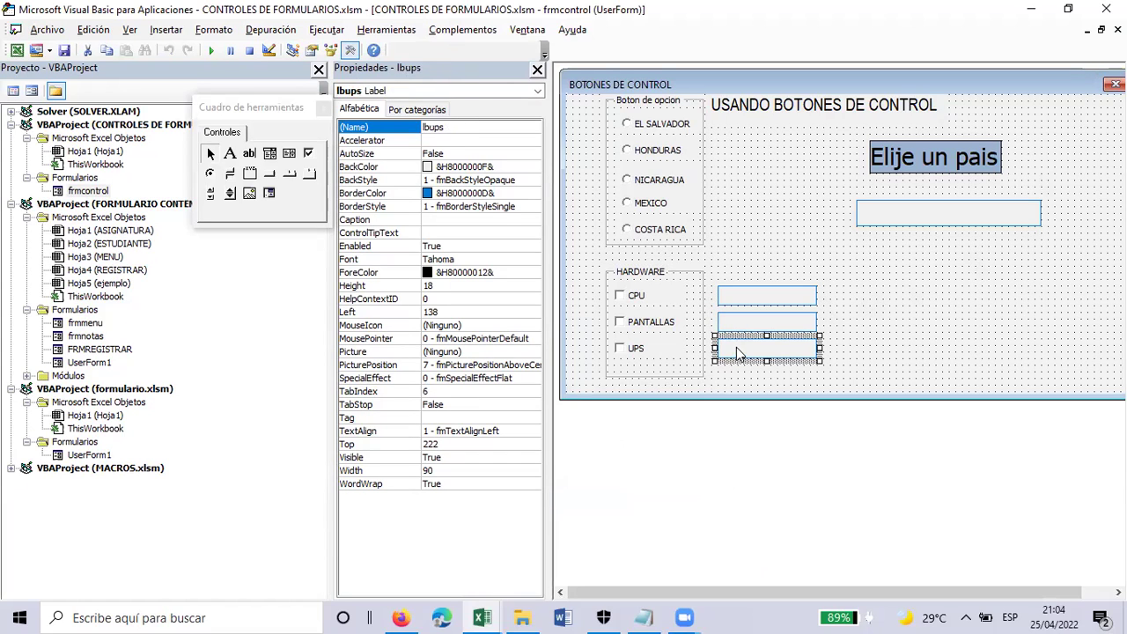
{"action": "double_click", "coordinate": [624, 349]}
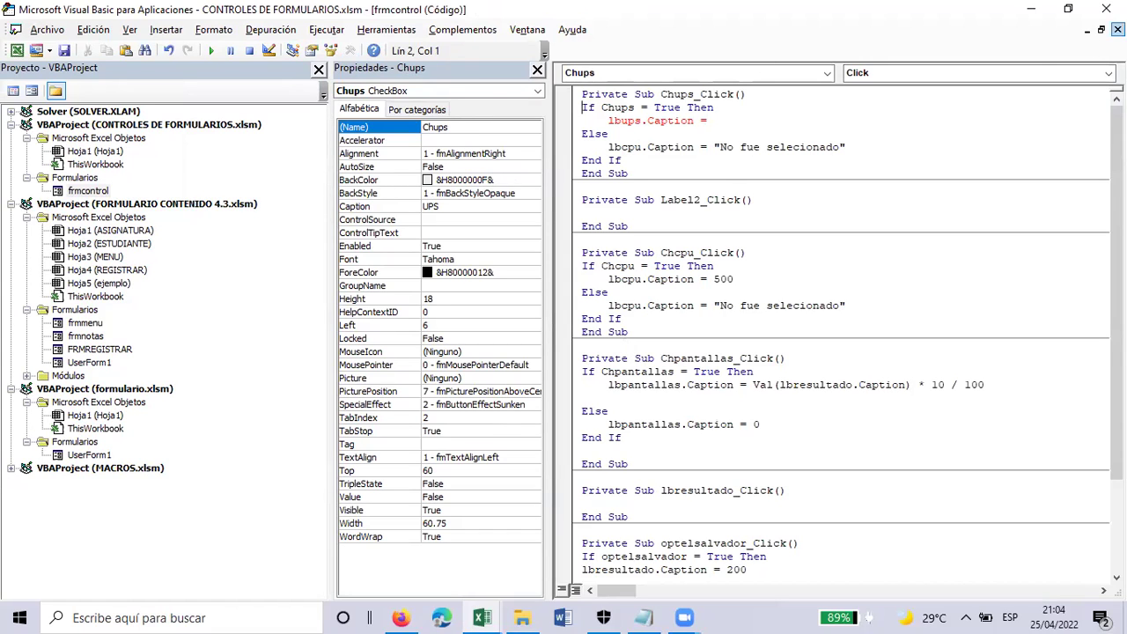
Change lbcpu to lbups on Chups_Click's Else line, clearing the 'Se esperaba: expresión' error.
{"action": "left_click", "coordinate": [1118, 30]}
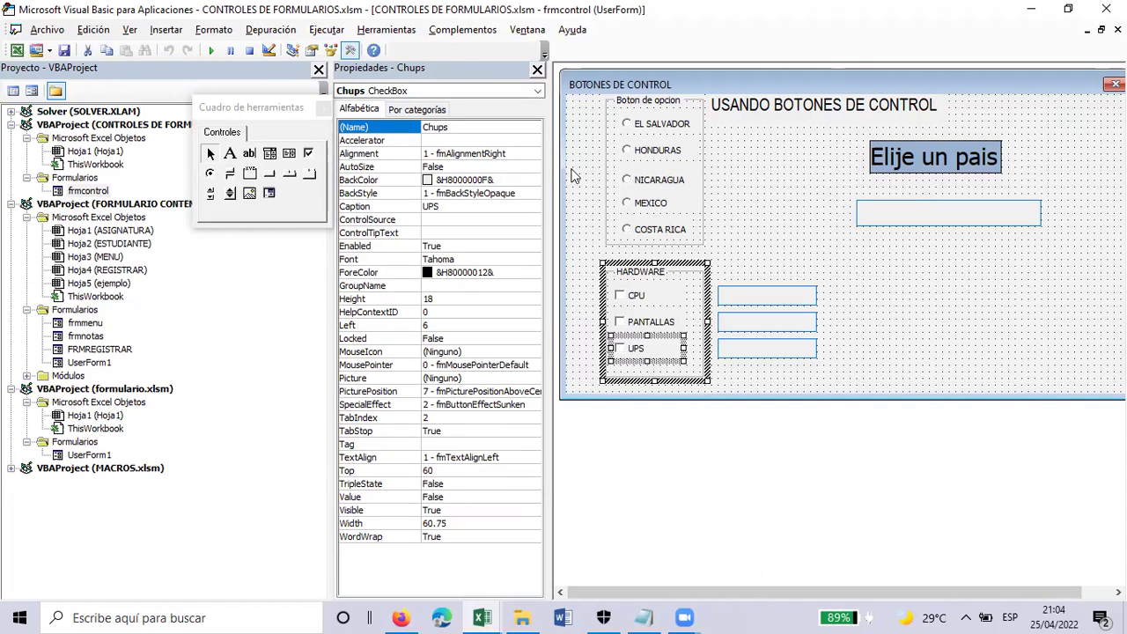
{"action": "double_click", "coordinate": [665, 348]}
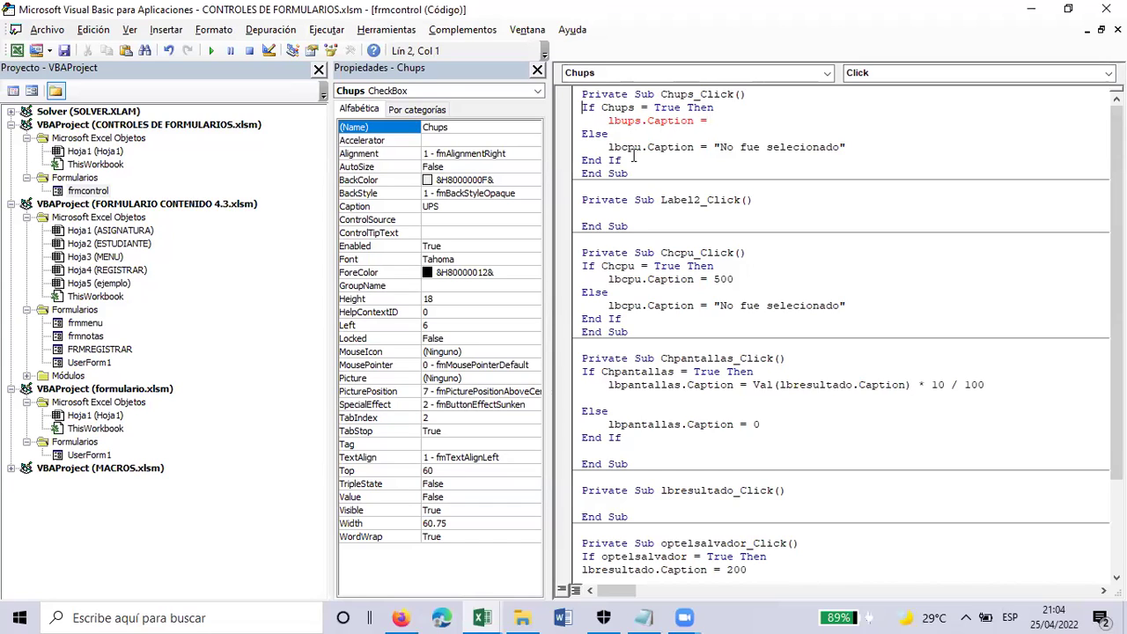
{"action": "left_click", "coordinate": [627, 147]}
{"action": "key", "text": "BackSpace"}
{"action": "type", "text": "u"}
{"action": "key", "text": "Right"}
{"action": "key", "text": "Right"}
{"action": "key", "text": "BackSpace"}
{"action": "type", "text": "s"}
{"action": "left_click", "coordinate": [720, 121]}
{"action": "left_click", "coordinate": [720, 130]}
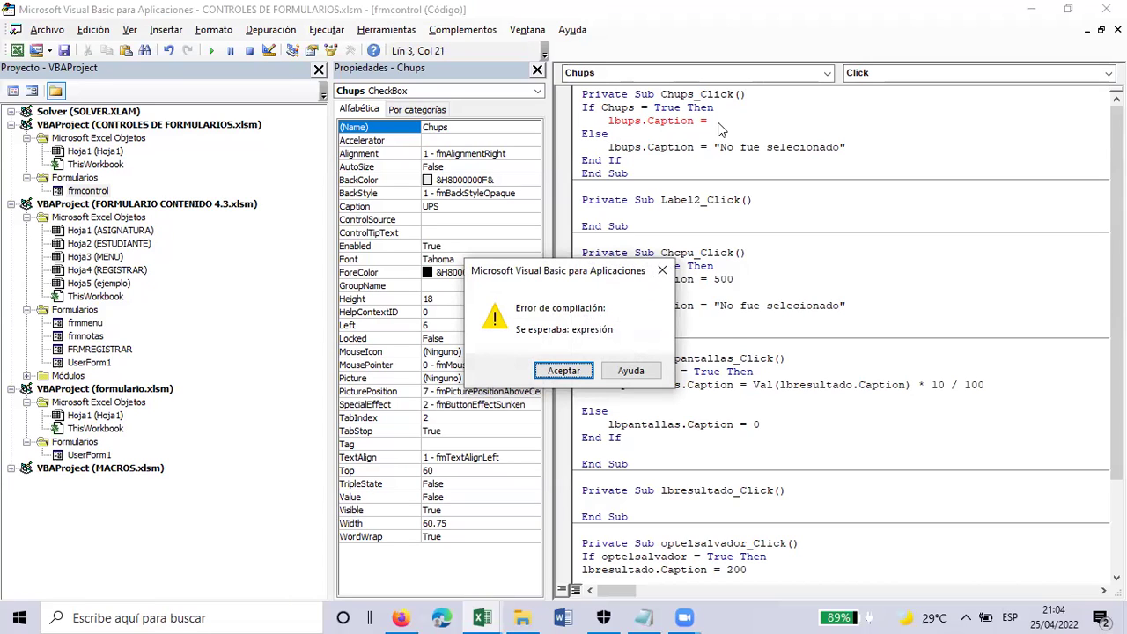
{"action": "left_click", "coordinate": [565, 370]}
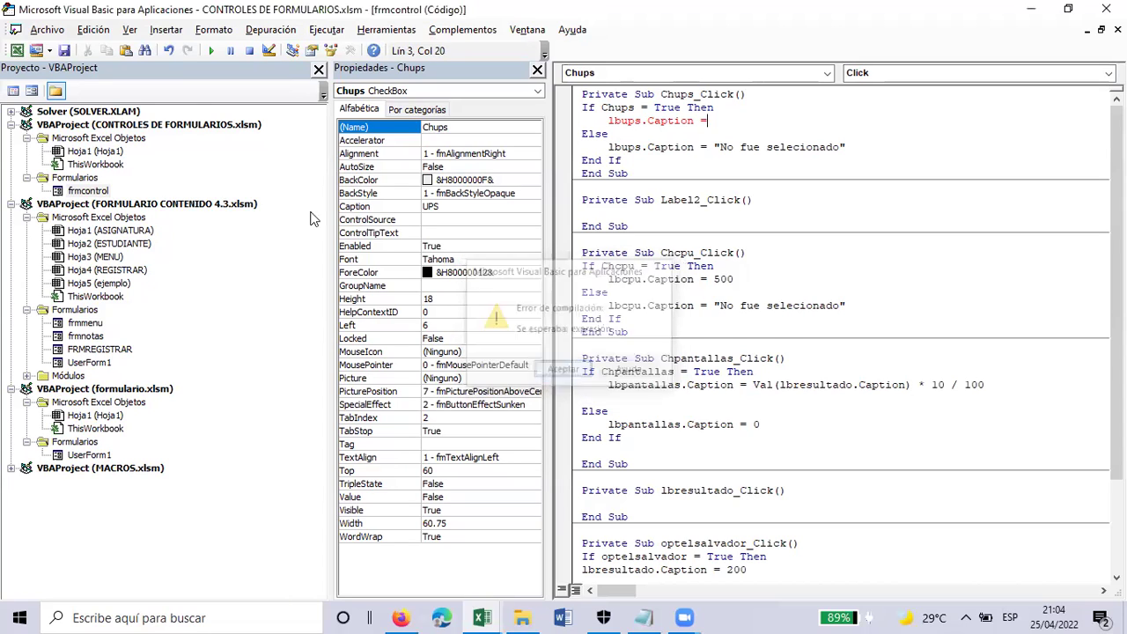
Reset the stopped code and complete line 3 as lbups.Caption = "ok".
{"action": "left_click", "coordinate": [253, 50]}
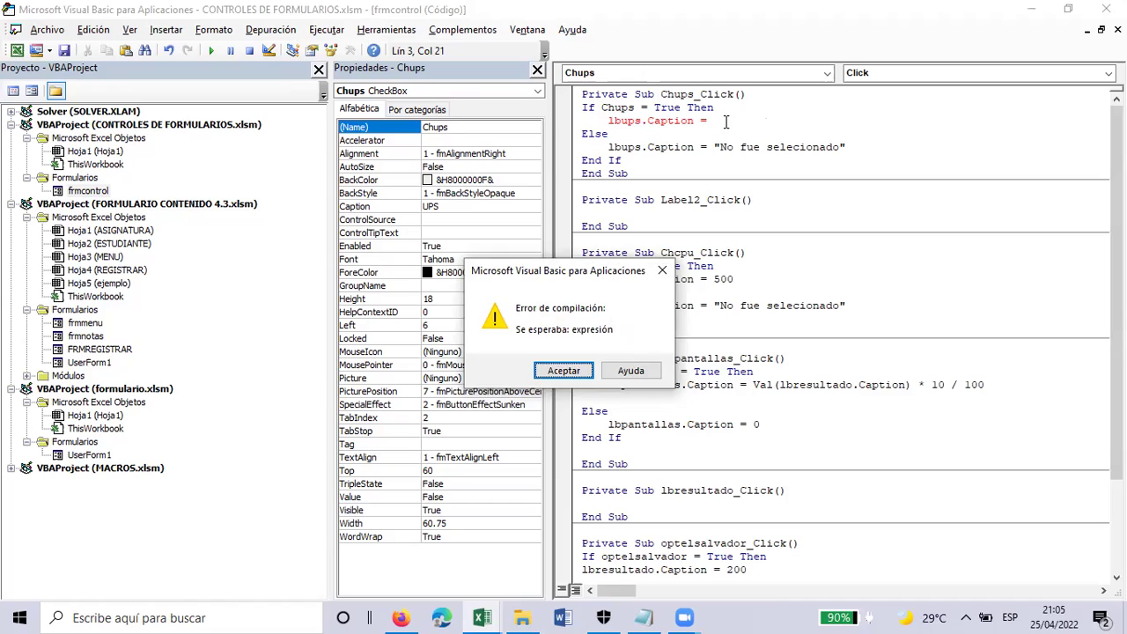
{"action": "key", "text": "Return"}
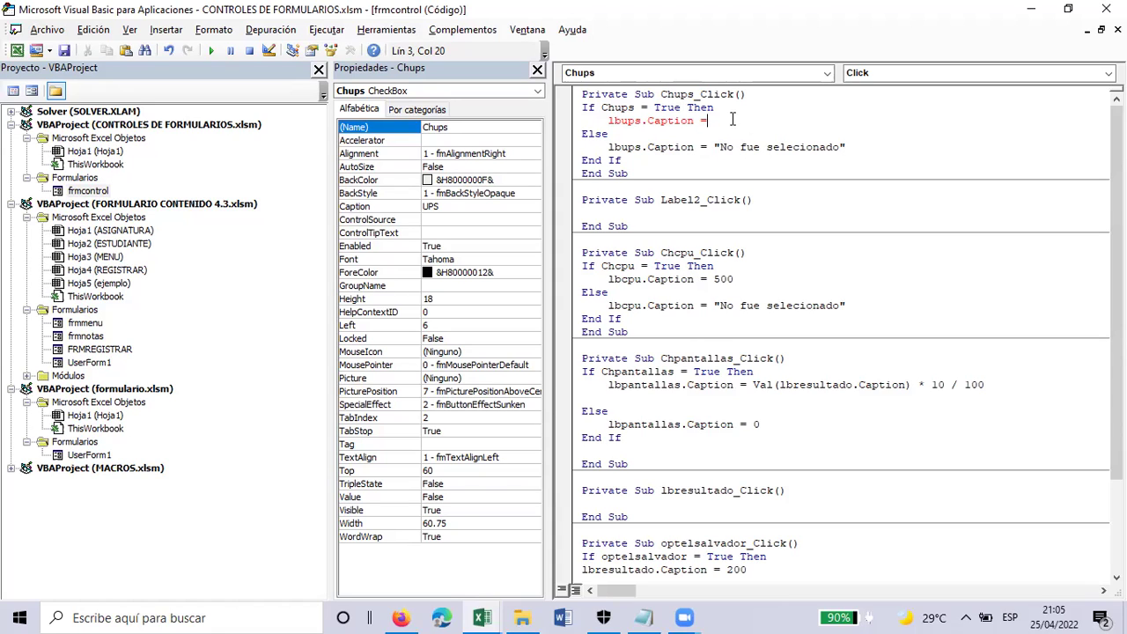
{"action": "type", "text": "\""}
{"action": "type", "text": "os"}
{"action": "key", "text": "BackSpace"}
{"action": "type", "text": "k\""}
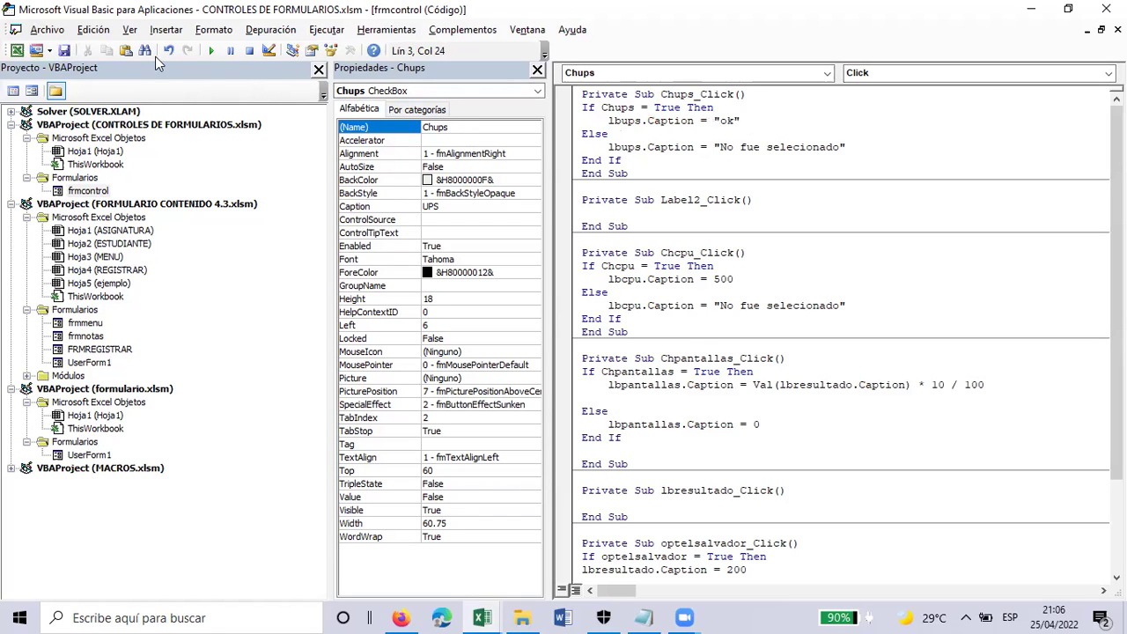
Run the BOTONES DE CONTROL form and tick UPS to confirm "ok" appears beside it.
{"action": "left_click", "coordinate": [210, 50]}
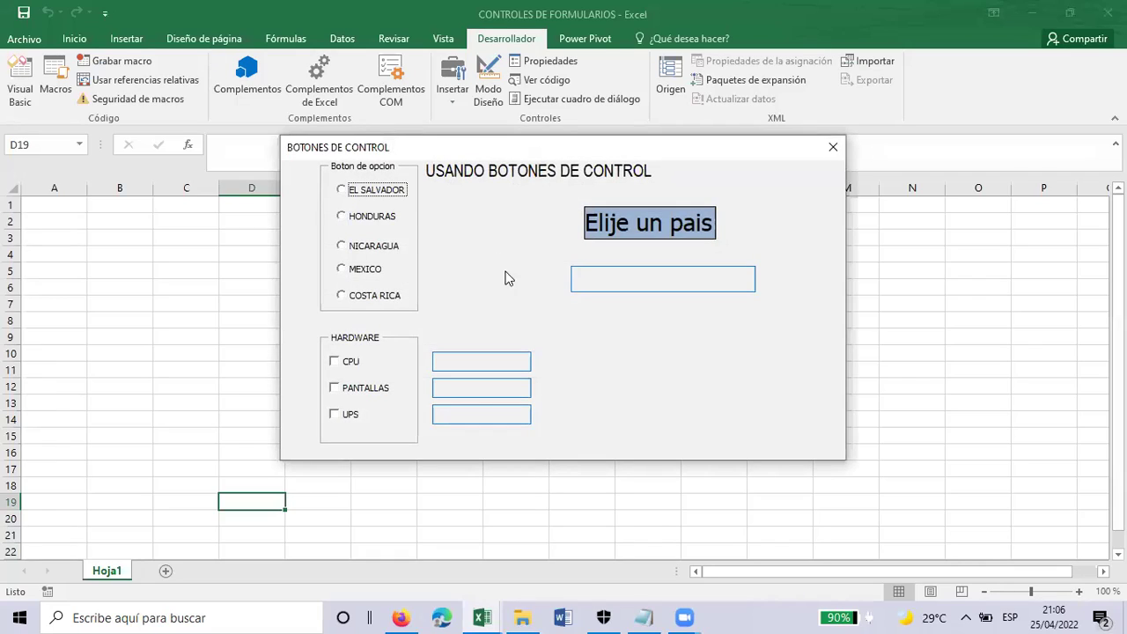
{"action": "left_click", "coordinate": [335, 415]}
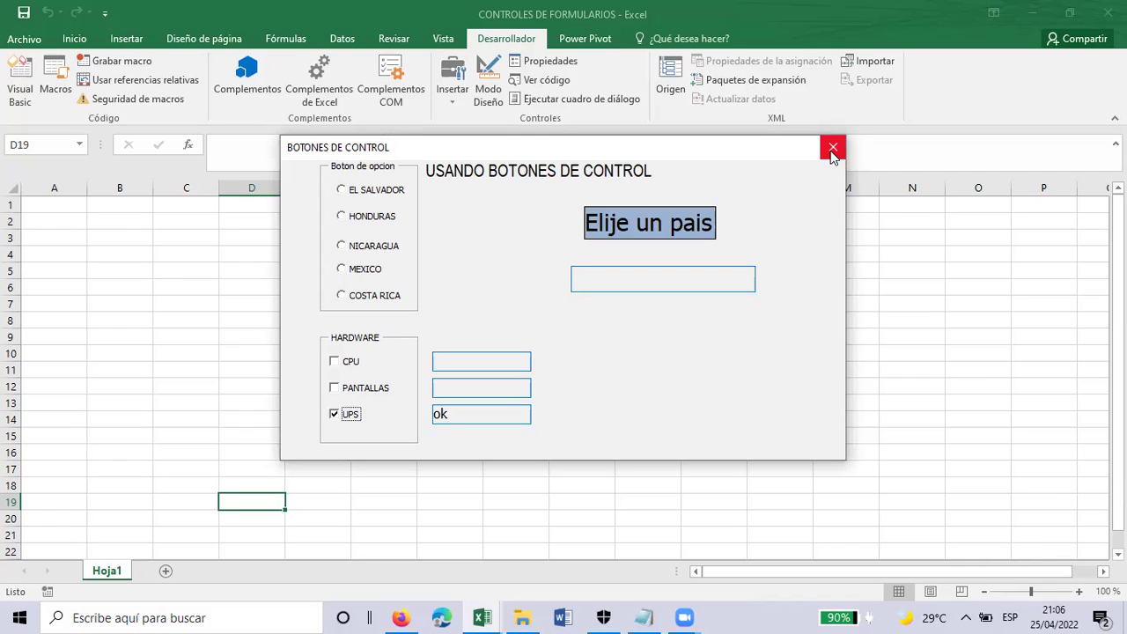
Close the running form, look through frmcontrol's checkbox code, then open frmnotas from FORMULARIO CONTENIDO 4.3.
{"action": "left_click", "coordinate": [832, 149]}
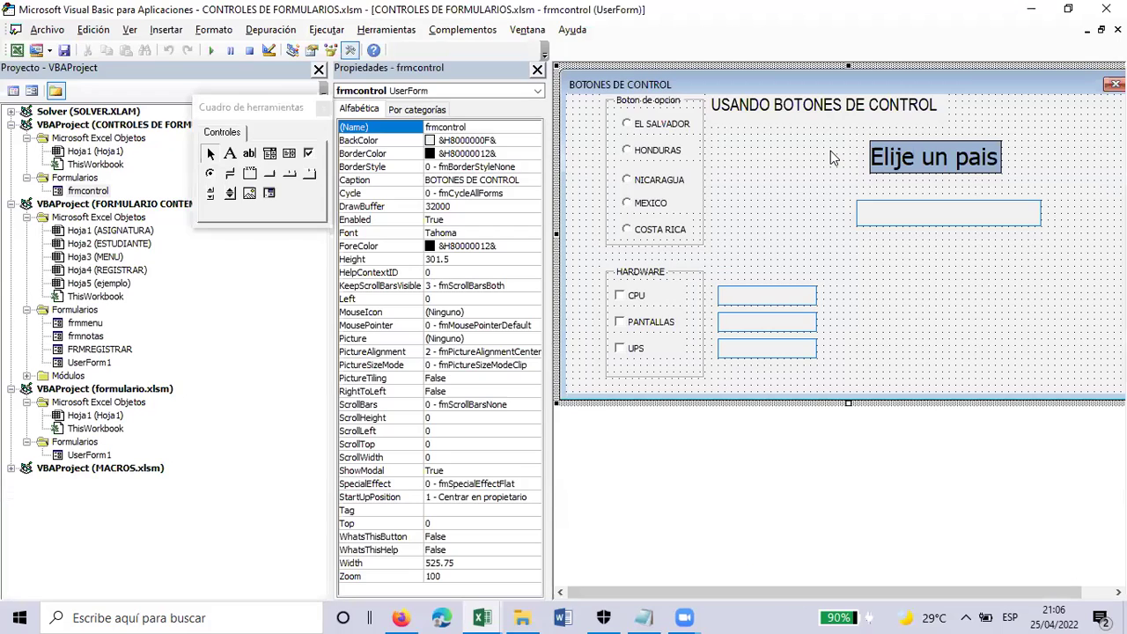
{"action": "double_click", "coordinate": [747, 152]}
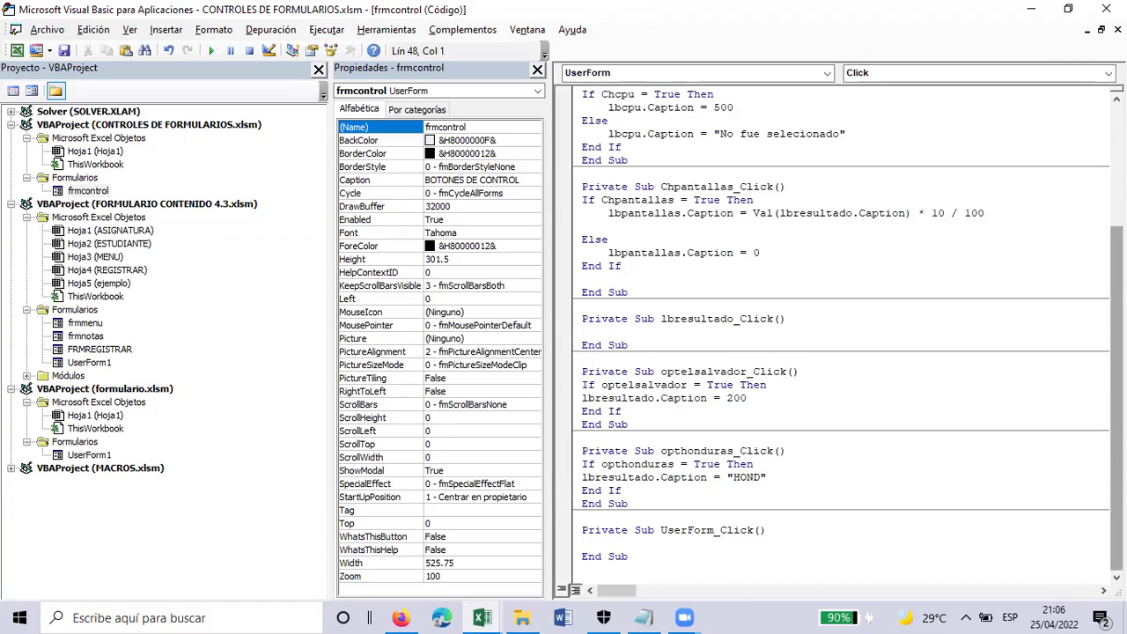
{"action": "scroll", "coordinate": [846, 352], "scroll_direction": "up", "scroll_amount": 3}
{"action": "scroll", "coordinate": [845, 333], "scroll_direction": "up", "scroll_amount": 1}
{"action": "scroll", "coordinate": [845, 333], "scroll_direction": "down", "scroll_amount": 4}
{"action": "scroll", "coordinate": [845, 333], "scroll_direction": "up", "scroll_amount": 4}
{"action": "scroll", "coordinate": [846, 333], "scroll_direction": "down", "scroll_amount": 4}
{"action": "scroll", "coordinate": [846, 333], "scroll_direction": "up", "scroll_amount": 3}
{"action": "scroll", "coordinate": [846, 333], "scroll_direction": "down", "scroll_amount": 3}
{"action": "scroll", "coordinate": [846, 333], "scroll_direction": "up", "scroll_amount": 4}
{"action": "scroll", "coordinate": [846, 333], "scroll_direction": "down", "scroll_amount": 4}
{"action": "scroll", "coordinate": [846, 333], "scroll_direction": "up", "scroll_amount": 4}
{"action": "scroll", "coordinate": [846, 333], "scroll_direction": "down", "scroll_amount": 5}
{"action": "scroll", "coordinate": [846, 333], "scroll_direction": "up", "scroll_amount": 5}
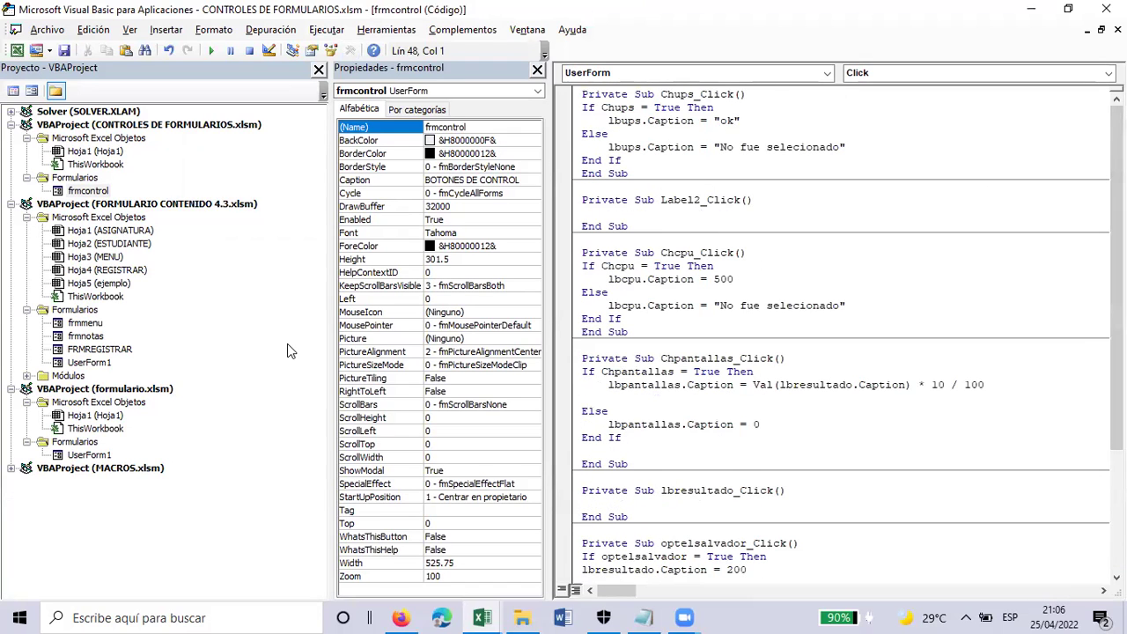
{"action": "double_click", "coordinate": [97, 339]}
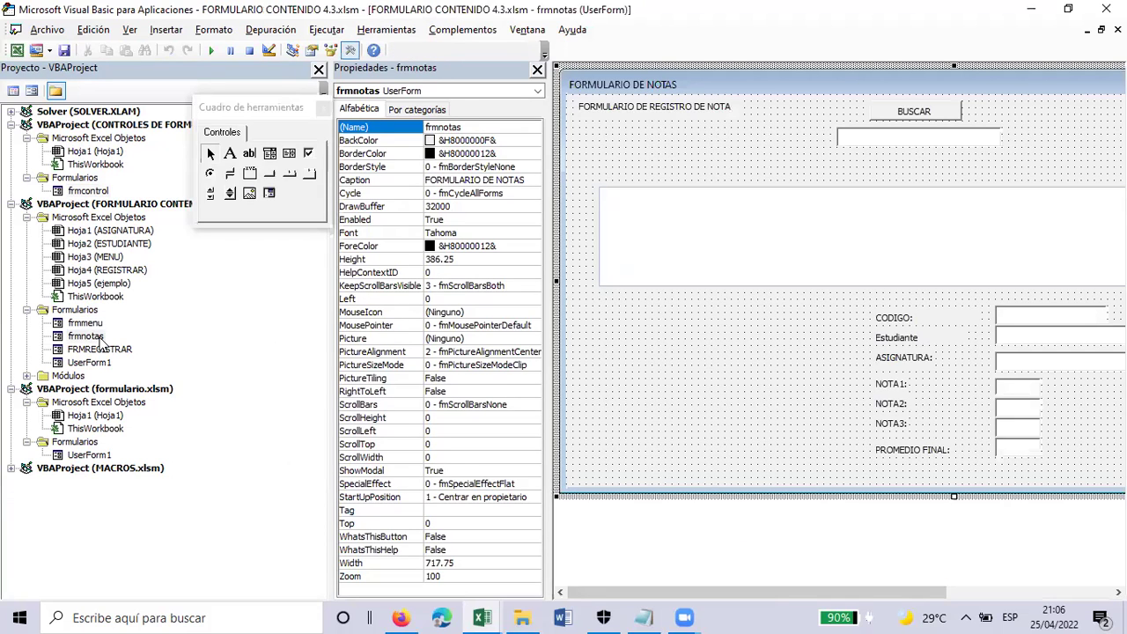
Scroll through the frmnotas code, close the Properties pane and switch back to its form layout.
{"action": "double_click", "coordinate": [639, 161]}
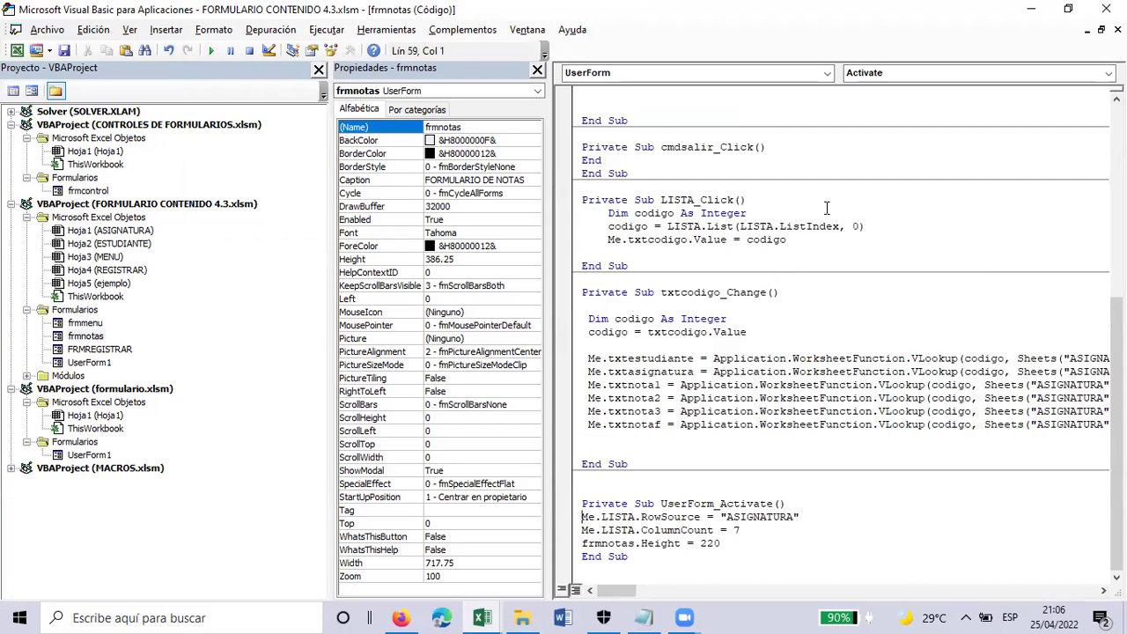
{"action": "scroll", "coordinate": [841, 343], "scroll_direction": "up", "scroll_amount": 7}
{"action": "scroll", "coordinate": [842, 344], "scroll_direction": "up", "scroll_amount": 2}
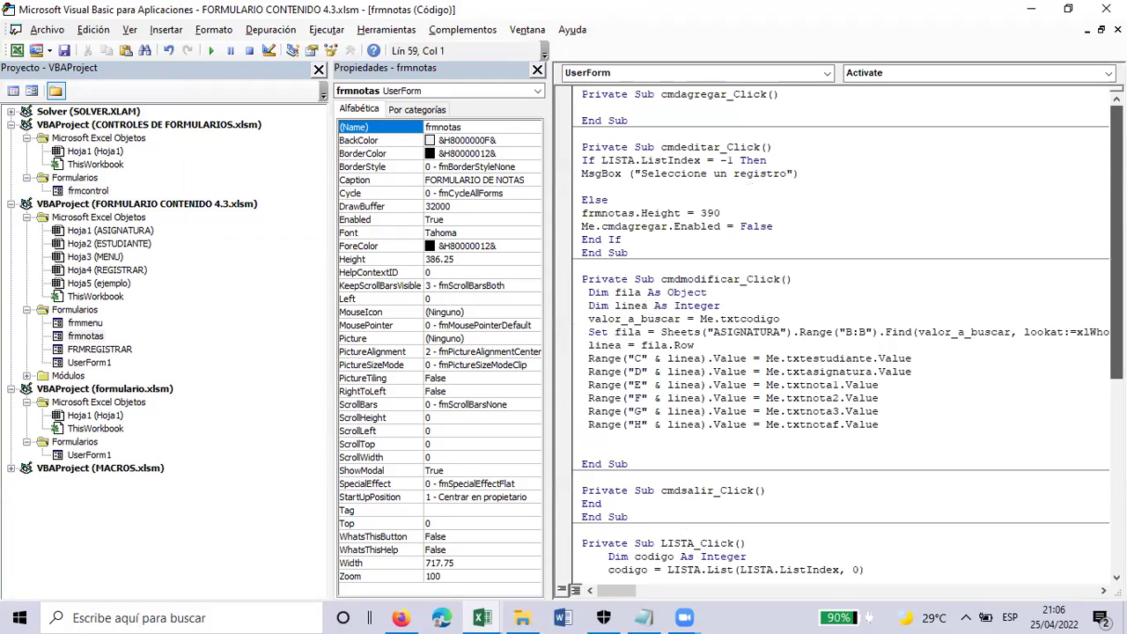
{"action": "scroll", "coordinate": [841, 343], "scroll_direction": "down", "scroll_amount": 5}
{"action": "scroll", "coordinate": [841, 343], "scroll_direction": "down", "scroll_amount": 3}
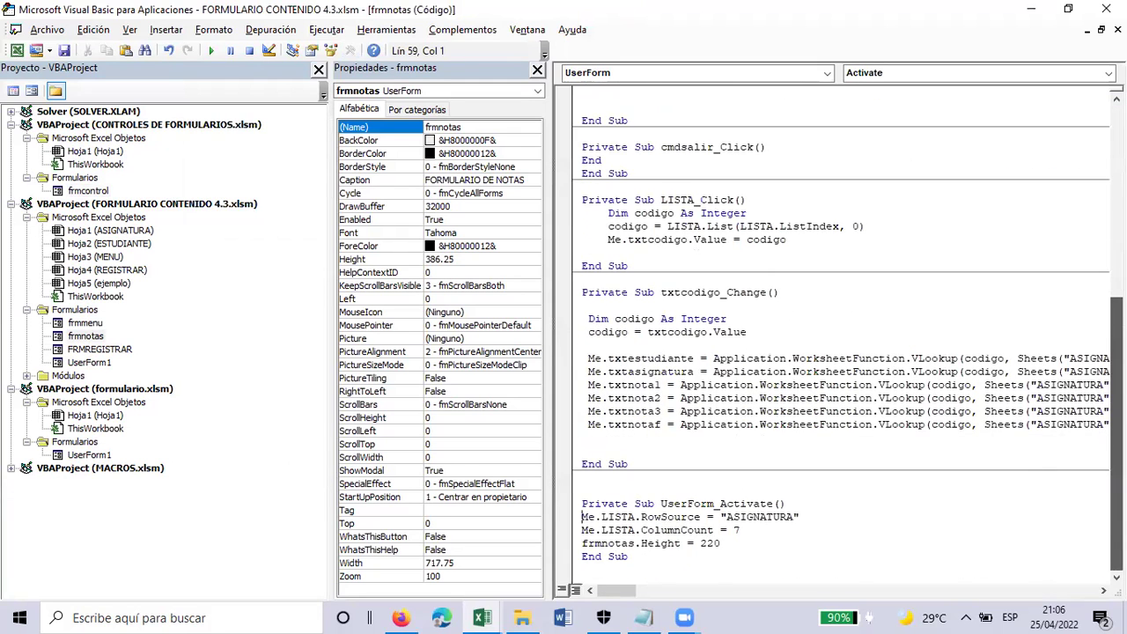
{"action": "scroll", "coordinate": [804, 304], "scroll_direction": "up", "scroll_amount": 8}
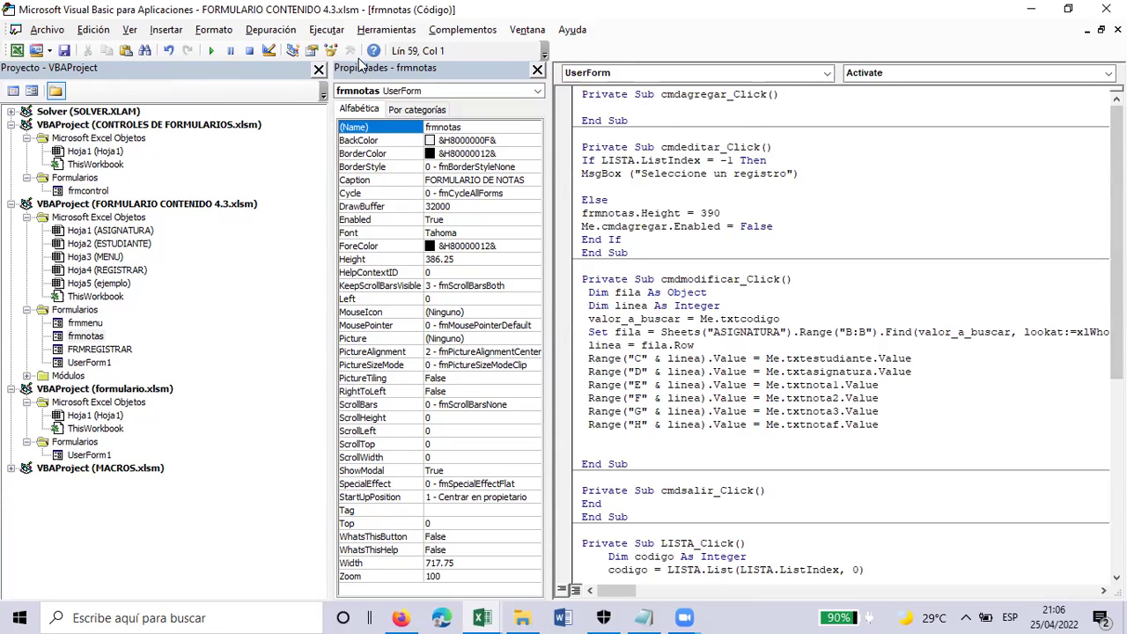
{"action": "left_click", "coordinate": [537, 70]}
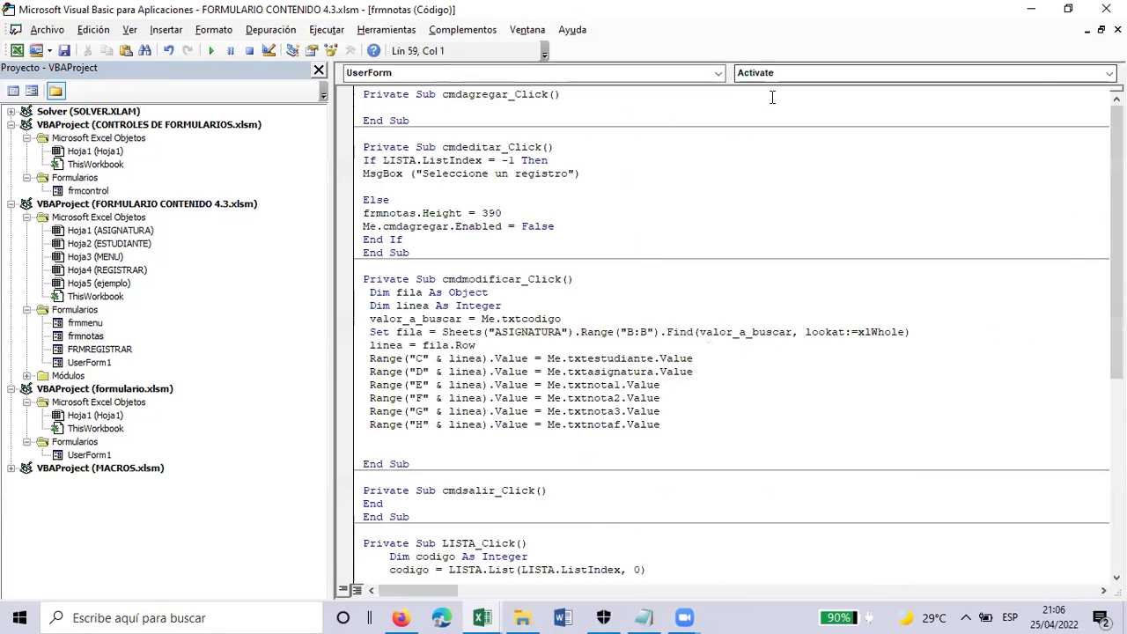
{"action": "key", "text": "shift+F7"}
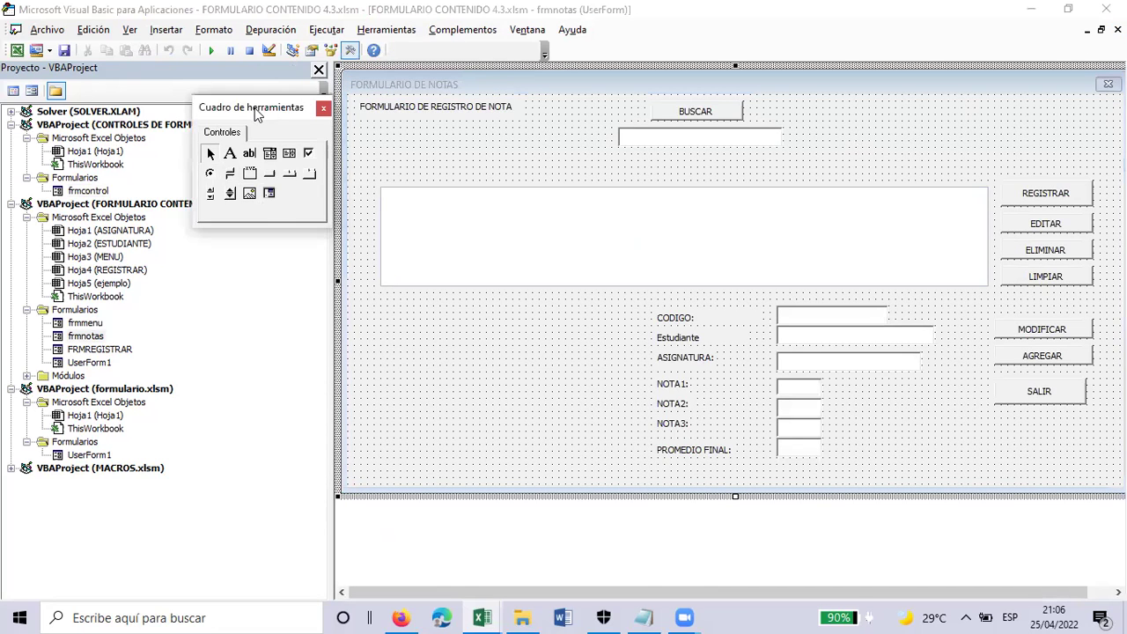
Move the Toolbox over the frmnotas grades form and refocus the form designer.
{"action": "left_click_drag", "start_coordinate": [256, 112], "coordinate": [483, 260]}
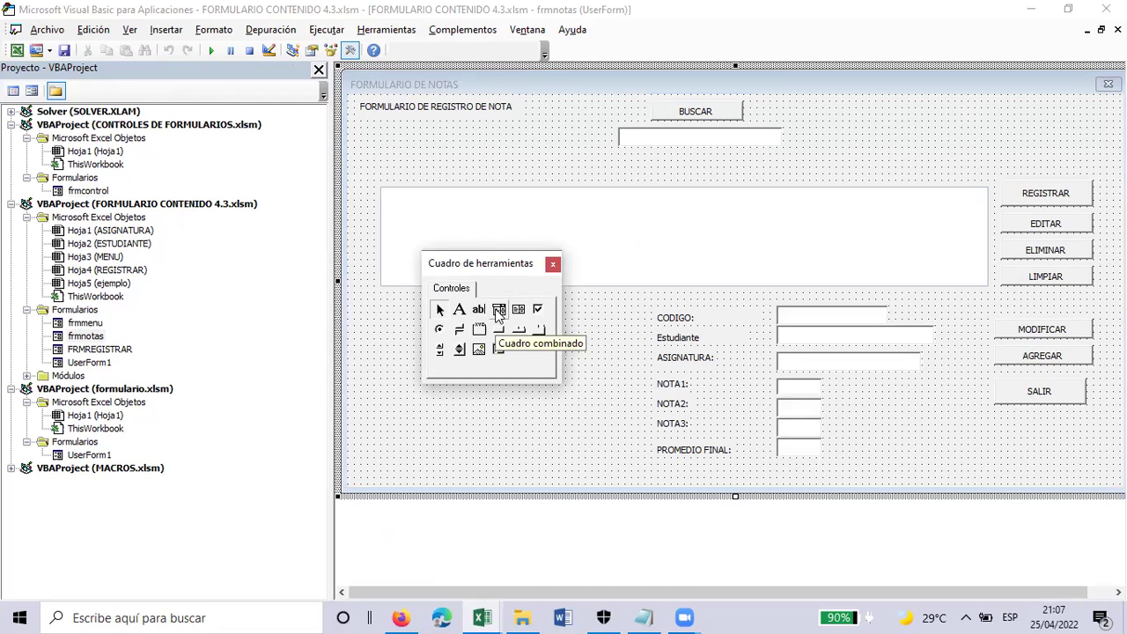
{"action": "left_click", "coordinate": [546, 518]}
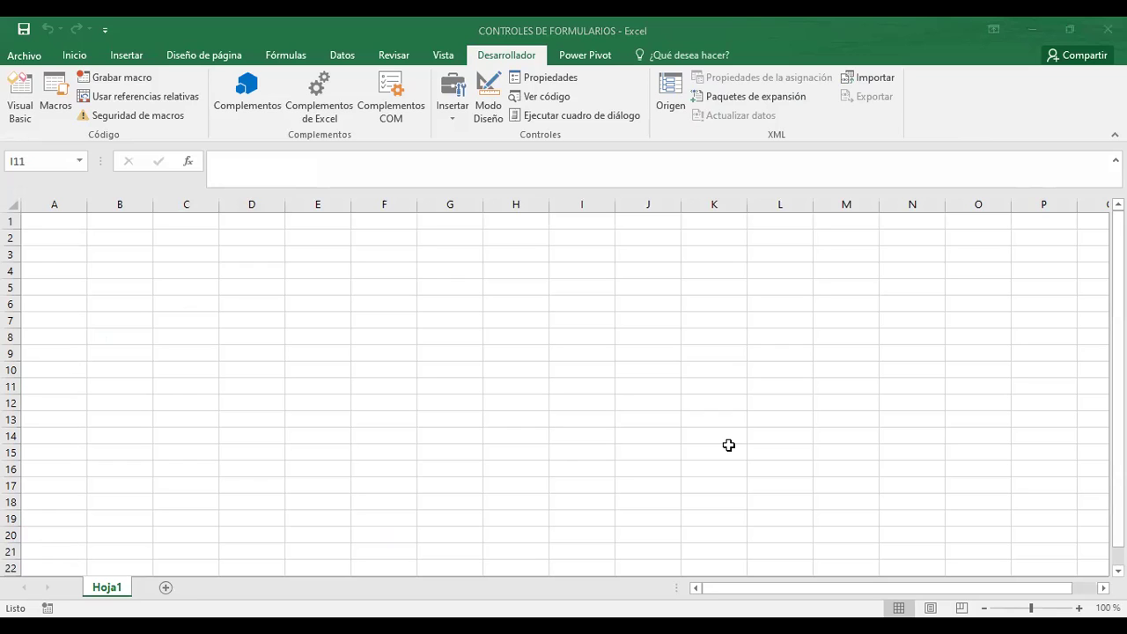
Switch to the Excel workbook, select cell C5 and reopen the Visual Basic editor.
{"action": "left_click", "coordinate": [113, 569]}
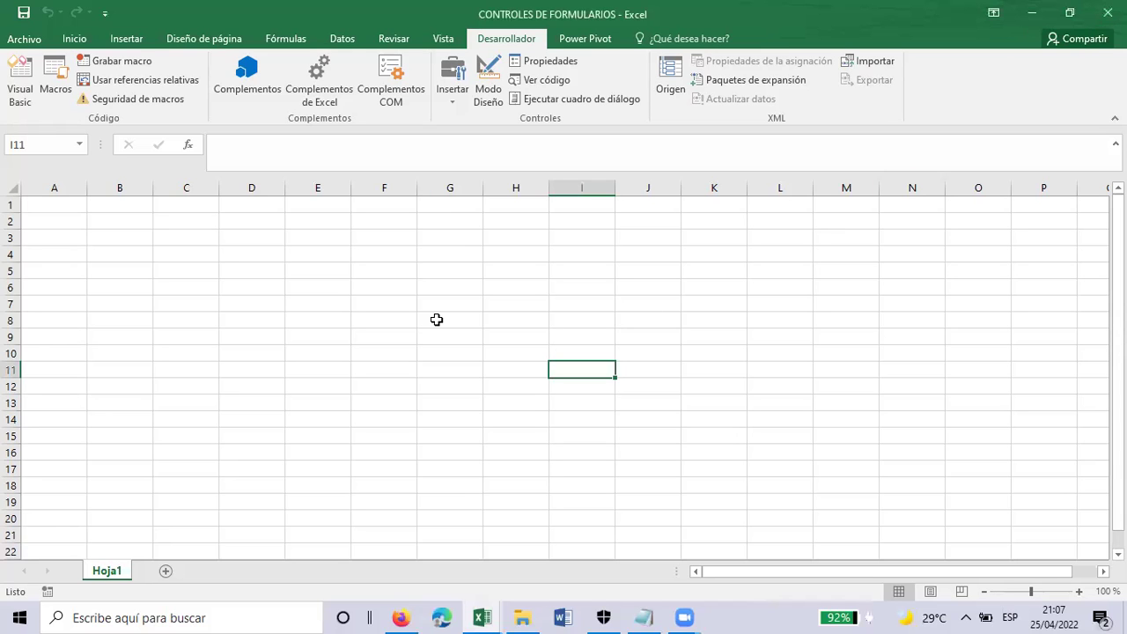
{"action": "left_click", "coordinate": [214, 269]}
{"action": "left_click", "coordinate": [18, 86]}
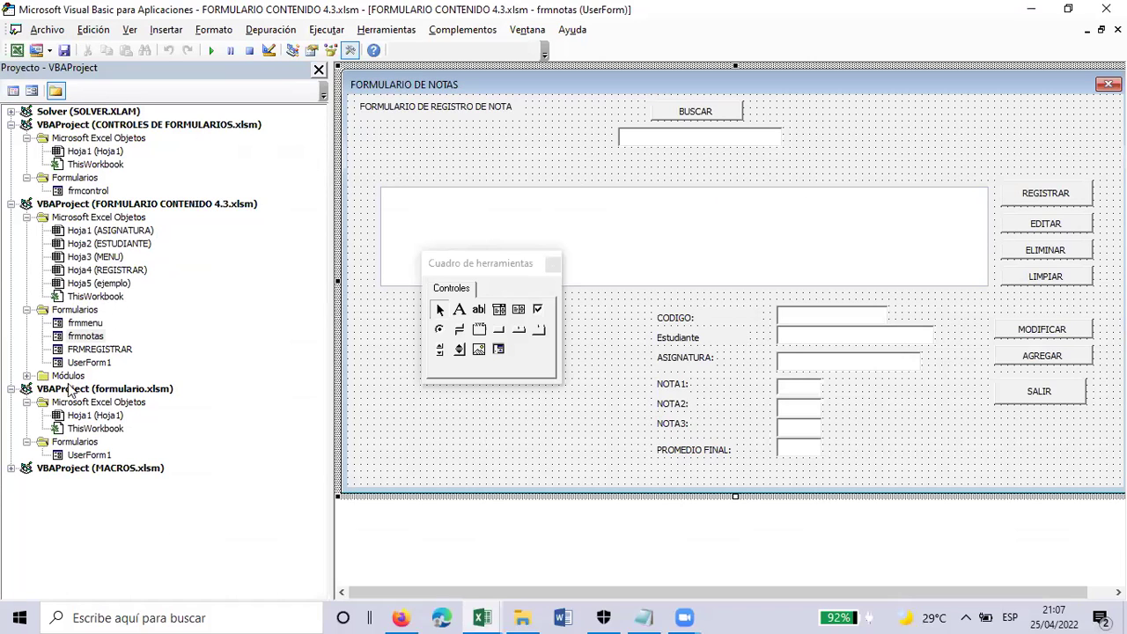
Review the frmmenu, frmnotas, FRMREGISTRAR and UserForm1 forms, then open EJEMPLO1 from formulario.xlsm.
{"action": "double_click", "coordinate": [88, 326]}
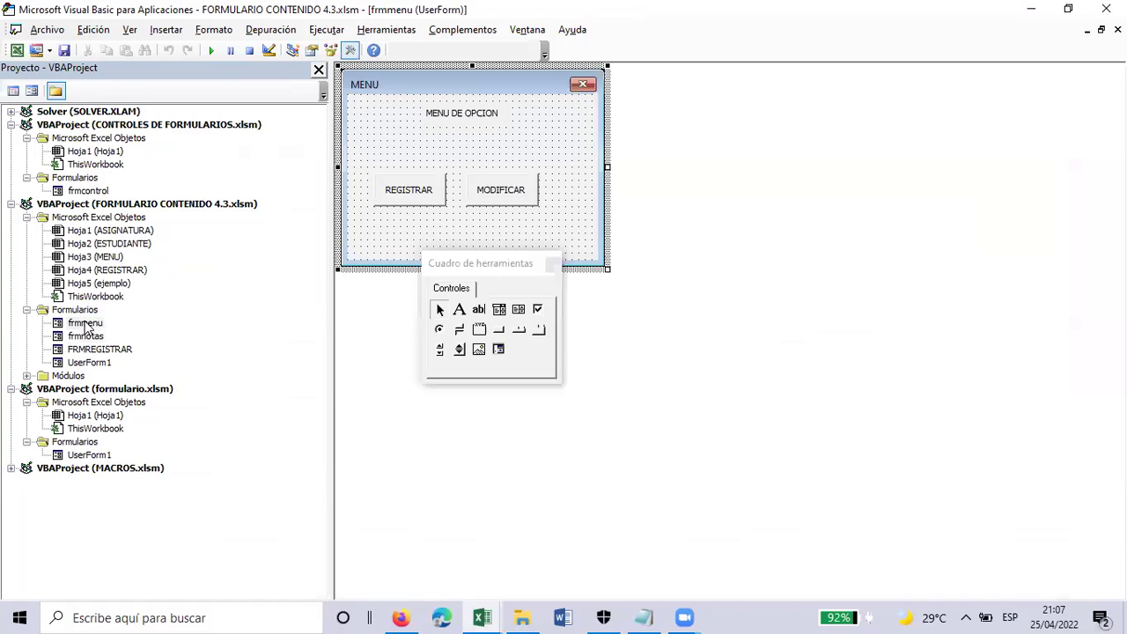
{"action": "double_click", "coordinate": [87, 337]}
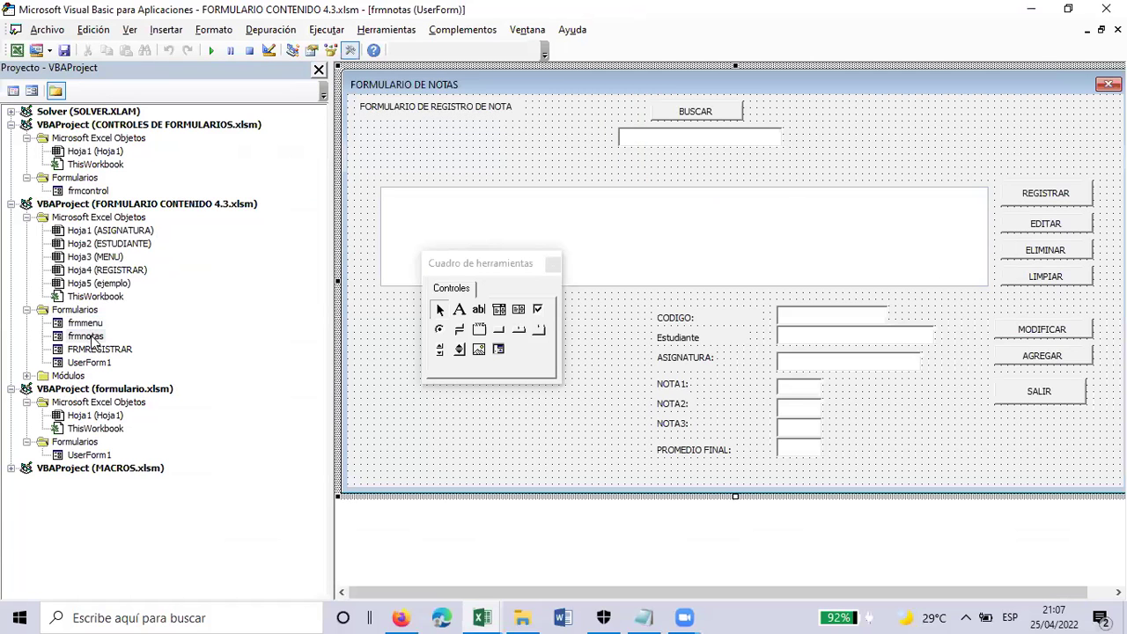
{"action": "double_click", "coordinate": [92, 350]}
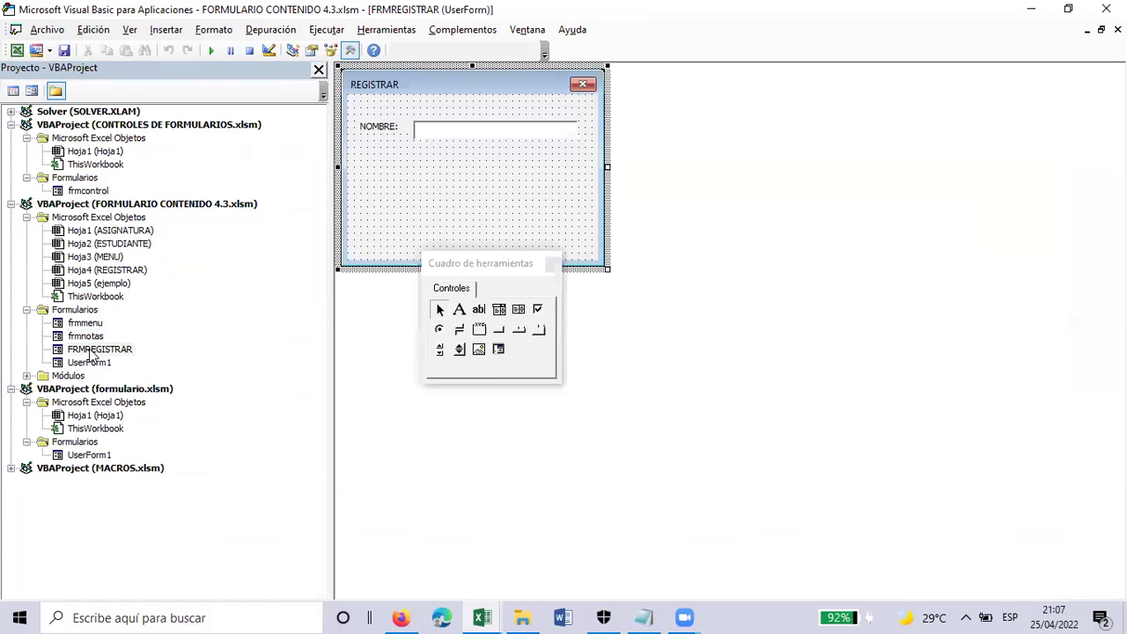
{"action": "double_click", "coordinate": [87, 363]}
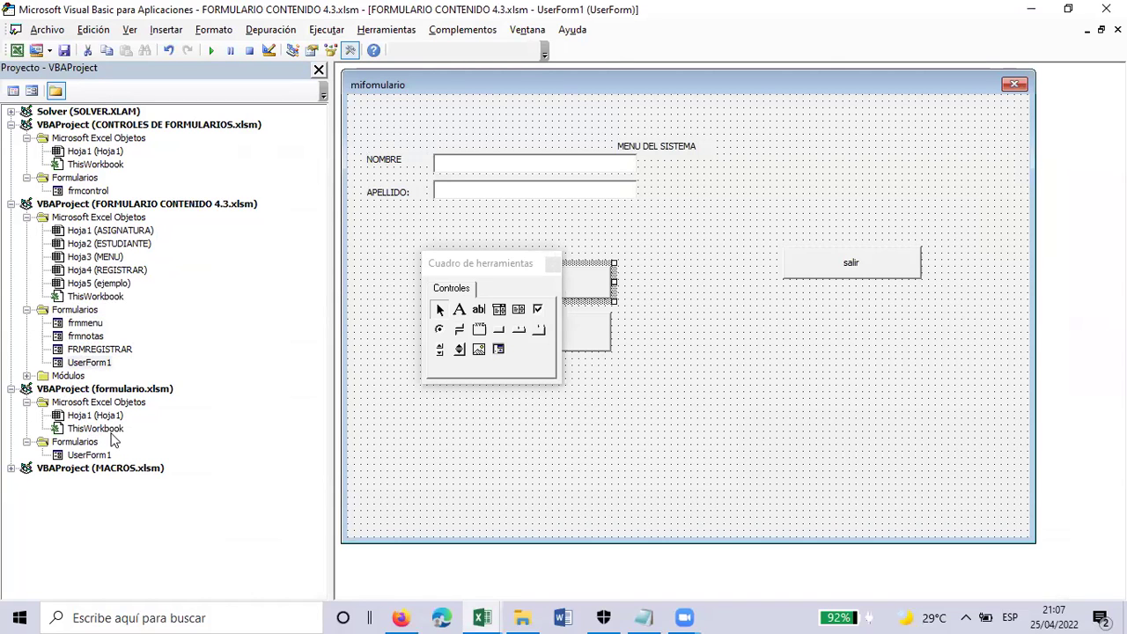
{"action": "double_click", "coordinate": [89, 455]}
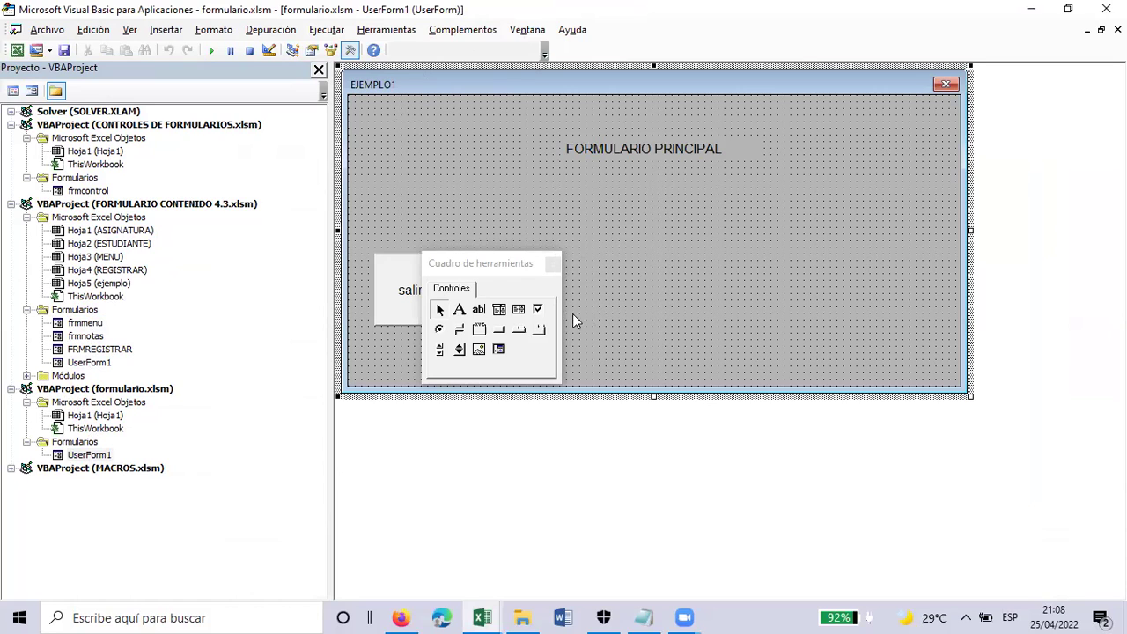
Move the Toolbox off the form and draw a ComboBox in the middle of EJEMPLO1.
{"action": "left_click", "coordinate": [471, 262]}
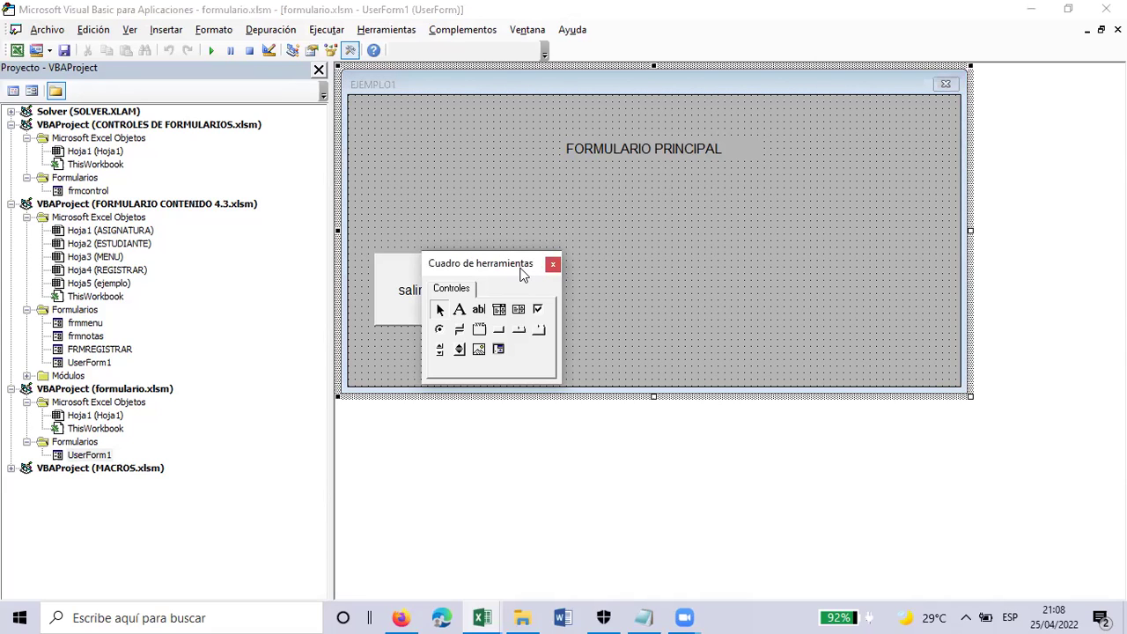
{"action": "left_click_drag", "start_coordinate": [520, 269], "coordinate": [265, 185]}
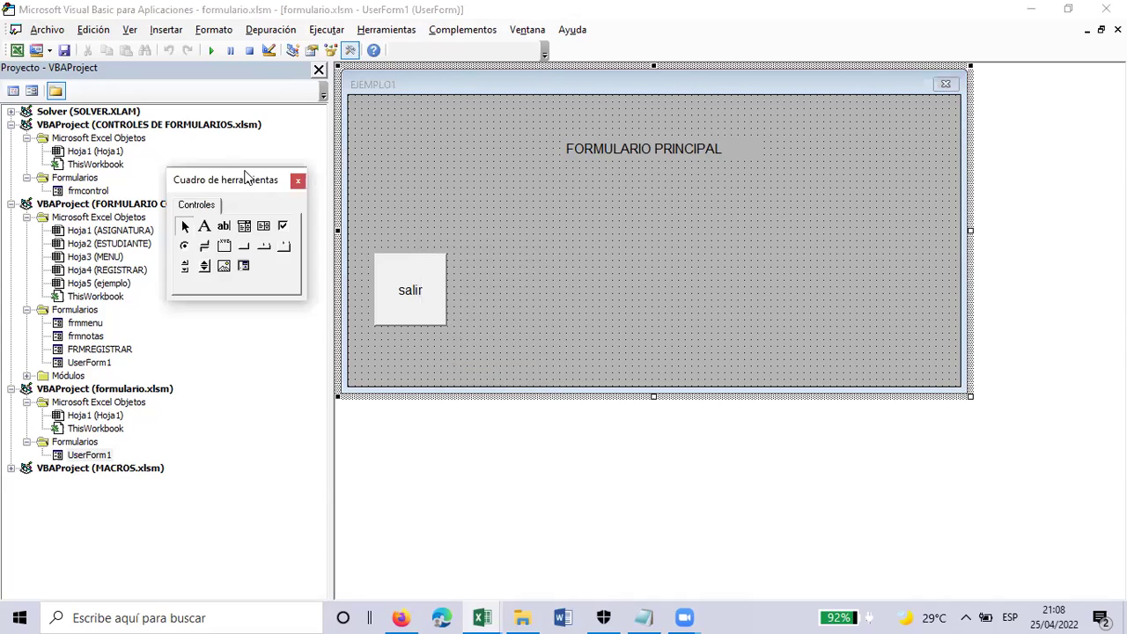
{"action": "left_click", "coordinate": [244, 226]}
{"action": "left_click_drag", "start_coordinate": [570, 198], "coordinate": [662, 296]}
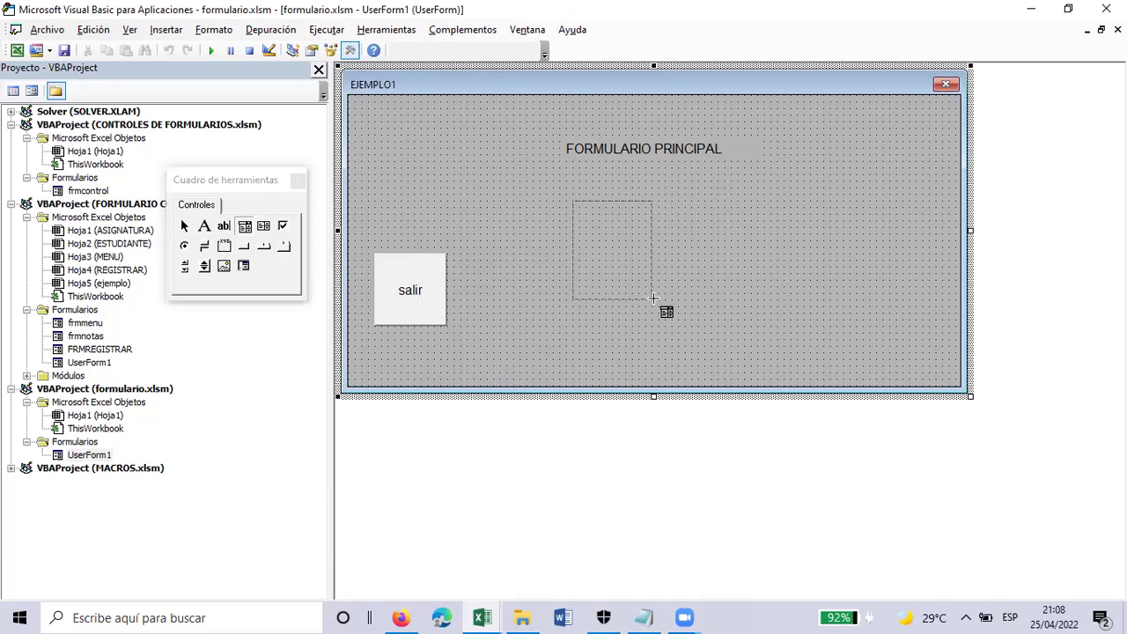
Run the form, test the drop-down list, type 'yututjgjg', and close it via salir.
{"action": "left_click", "coordinate": [211, 50]}
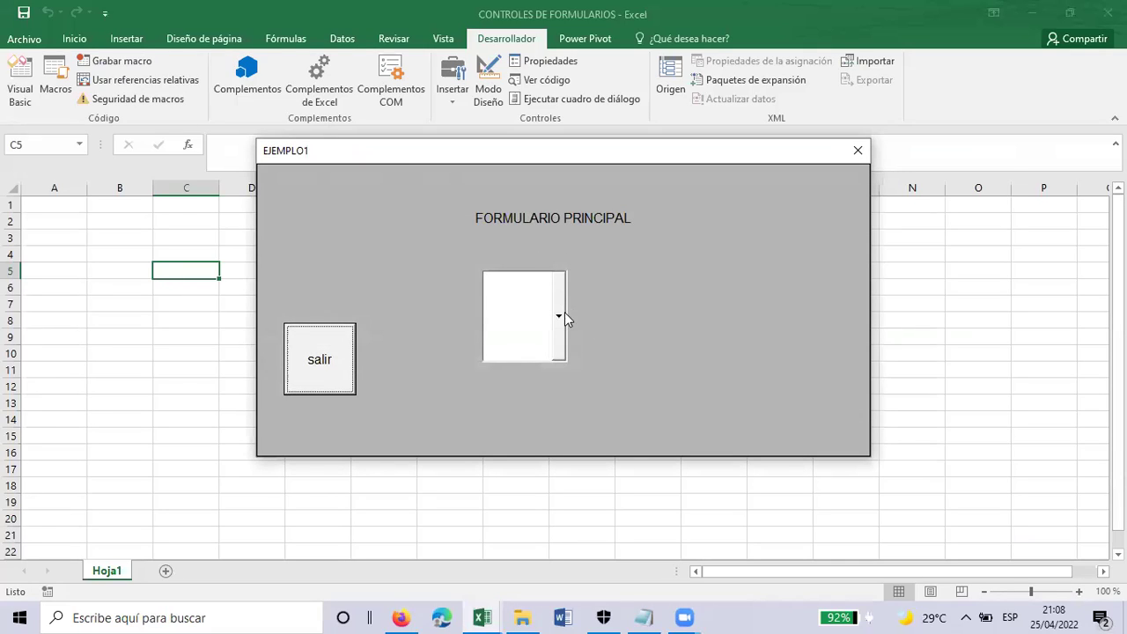
{"action": "left_click", "coordinate": [558, 315]}
{"action": "left_click", "coordinate": [555, 315]}
{"action": "left_click", "coordinate": [561, 316]}
{"action": "left_click", "coordinate": [506, 280]}
{"action": "type", "text": "yututjgjg"}
{"action": "key", "text": "Tab"}
{"action": "key", "text": "Return"}
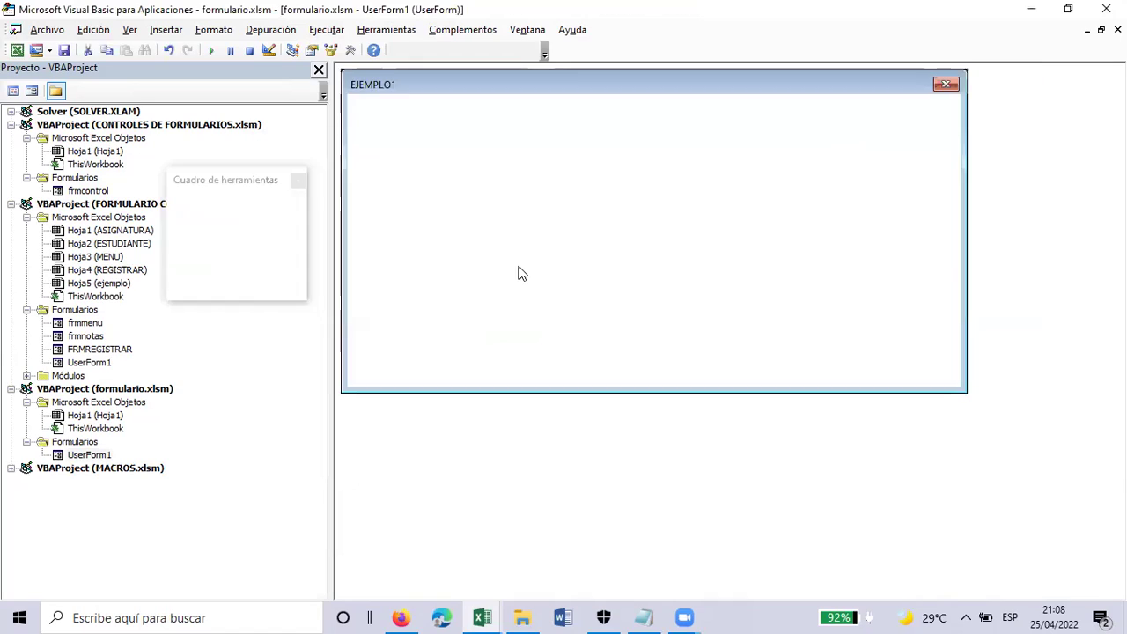
Reposition the salir button beside the combo box, then rerun and close the form.
{"action": "left_click", "coordinate": [639, 236]}
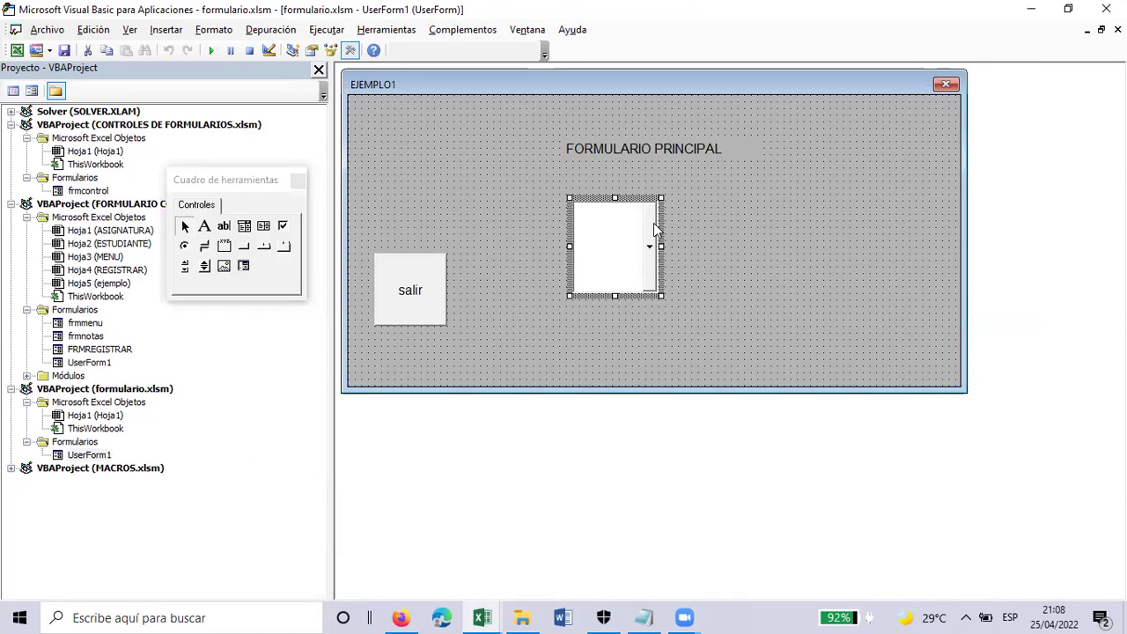
{"action": "left_click_drag", "start_coordinate": [419, 302], "coordinate": [437, 219]}
{"action": "left_click", "coordinate": [442, 138]}
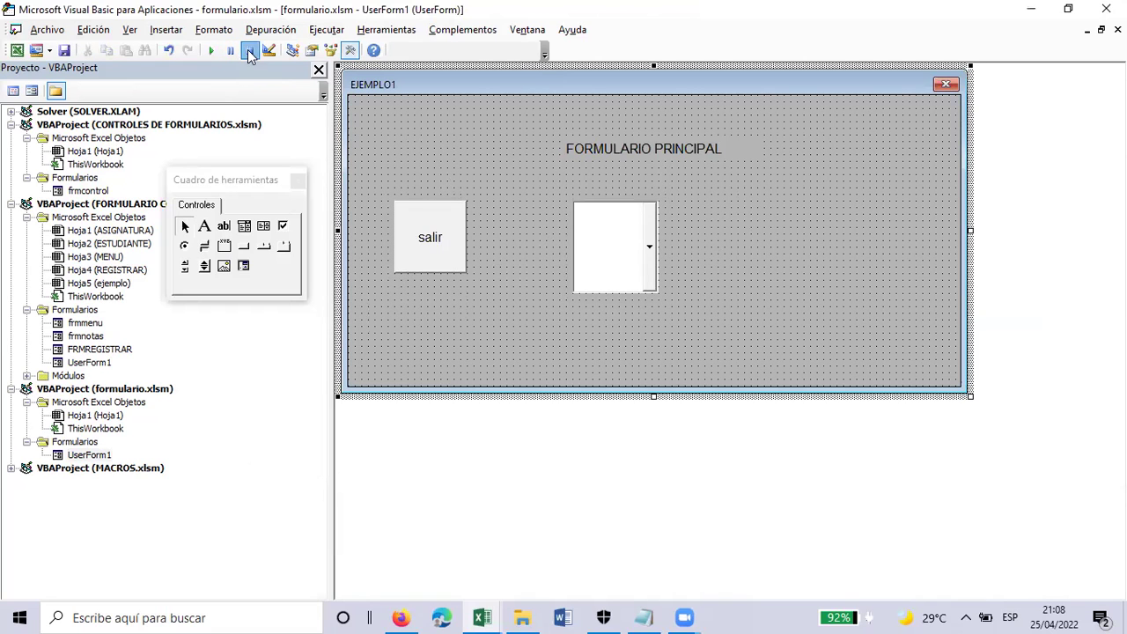
{"action": "left_click", "coordinate": [211, 50]}
{"action": "left_click", "coordinate": [347, 291]}
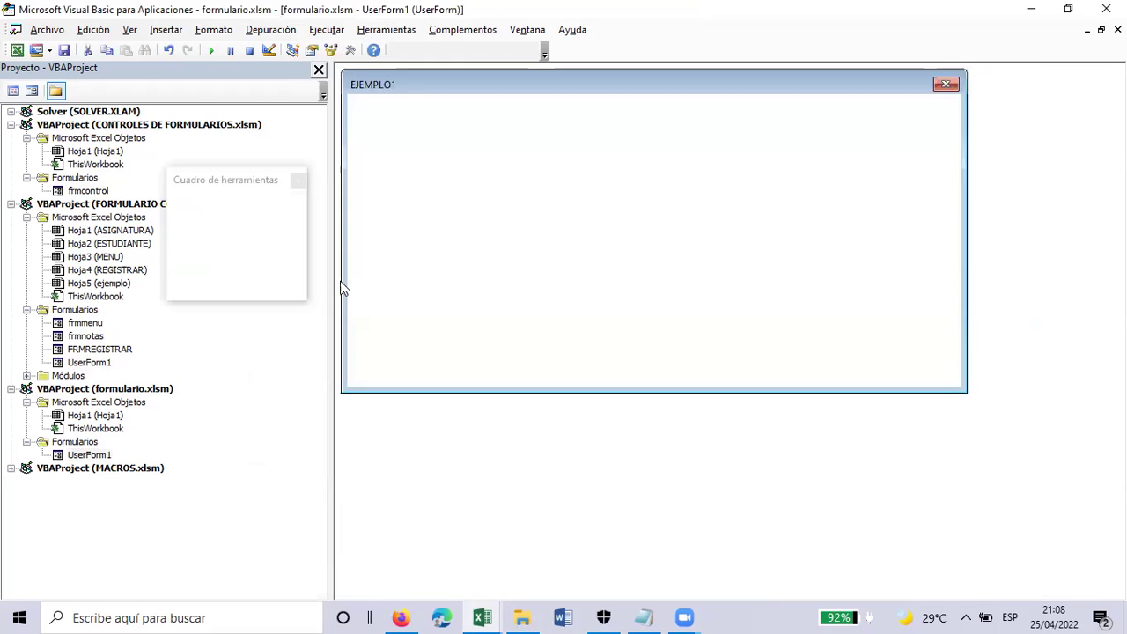